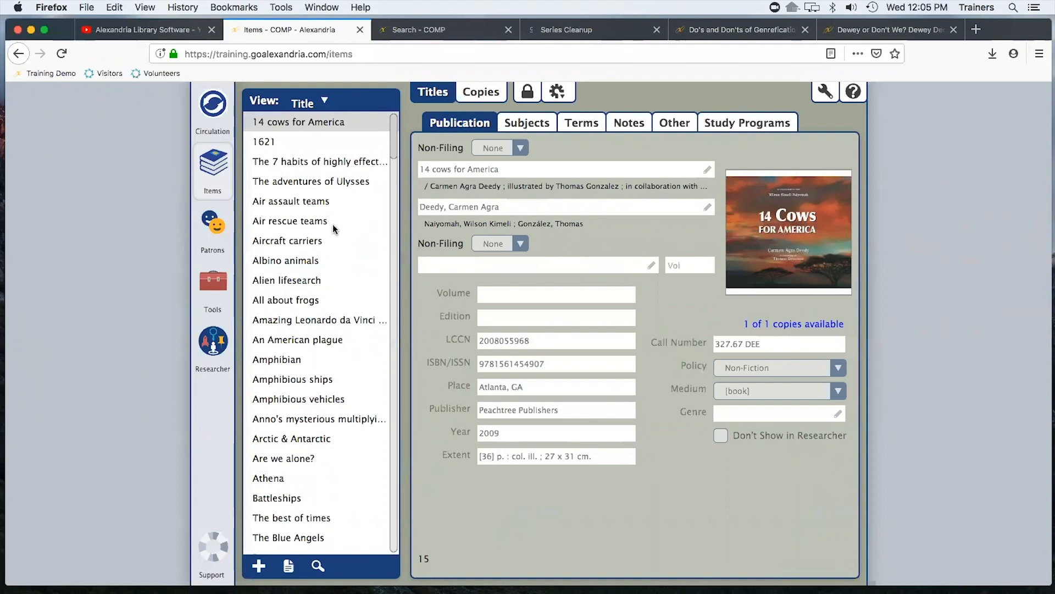
# Unlock the 14 cows for America record, open its series editor and add an 811 Meeting Name series entry
pyautogui.click(526, 94)
pyautogui.click(651, 265)
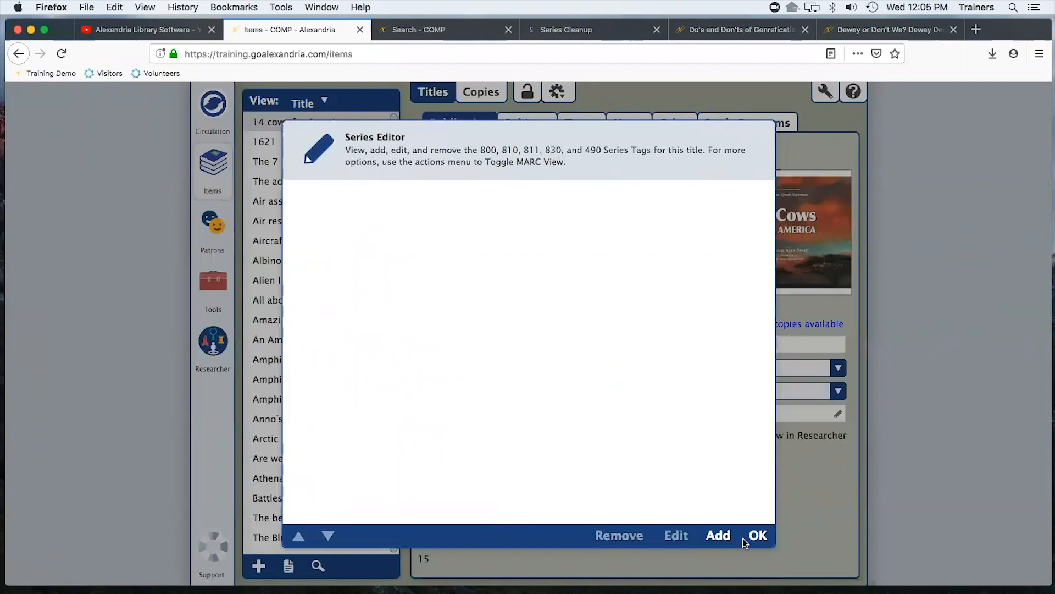
pyautogui.click(718, 536)
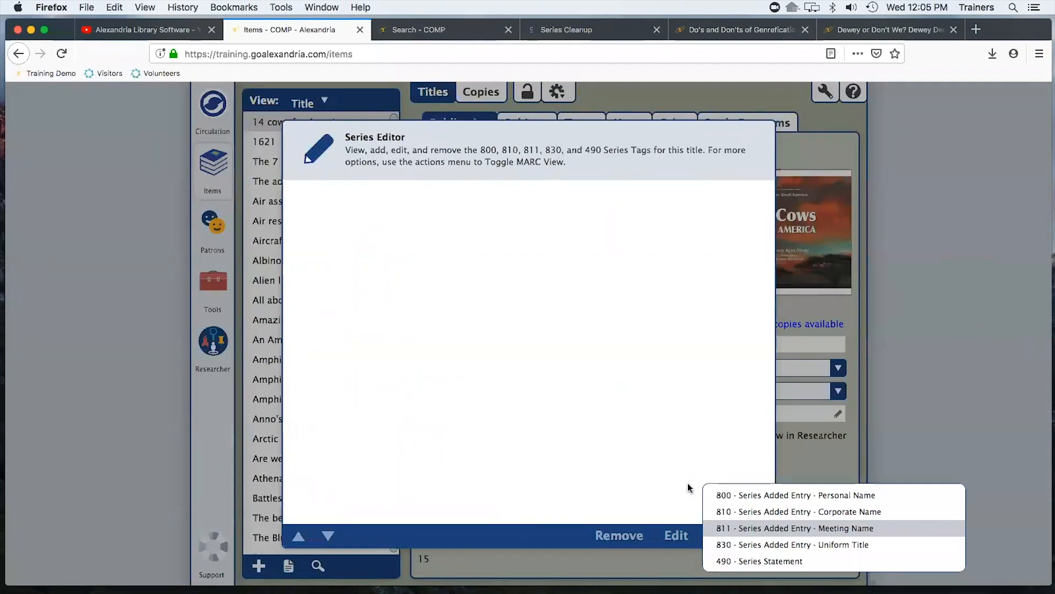
pyautogui.click(760, 549)
pyautogui.click(757, 535)
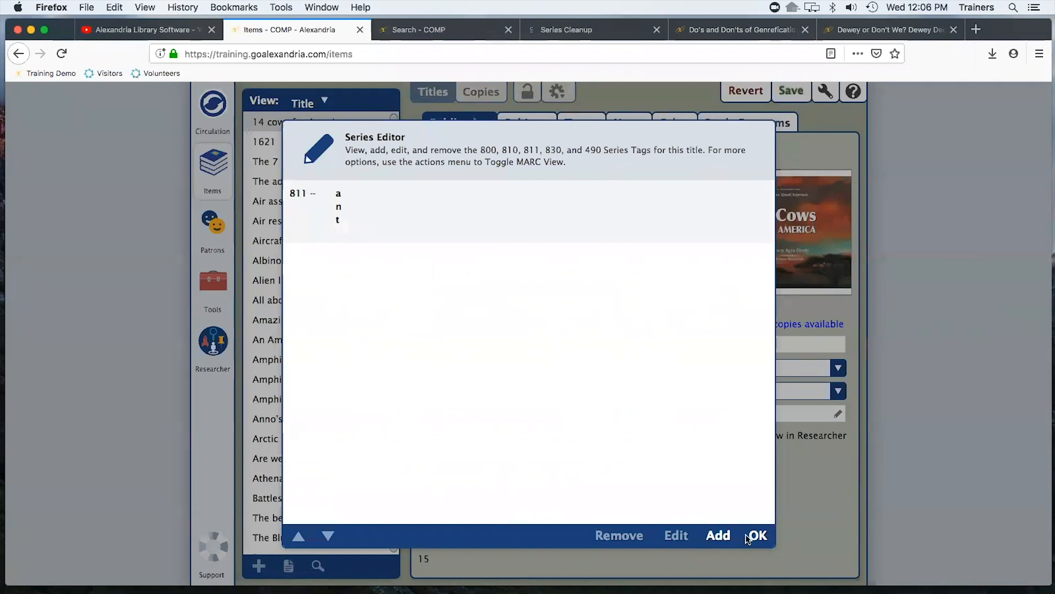
# Discard a new 830 Uniform Title entry, close the series editor and revert the title's unsaved changes
pyautogui.click(718, 535)
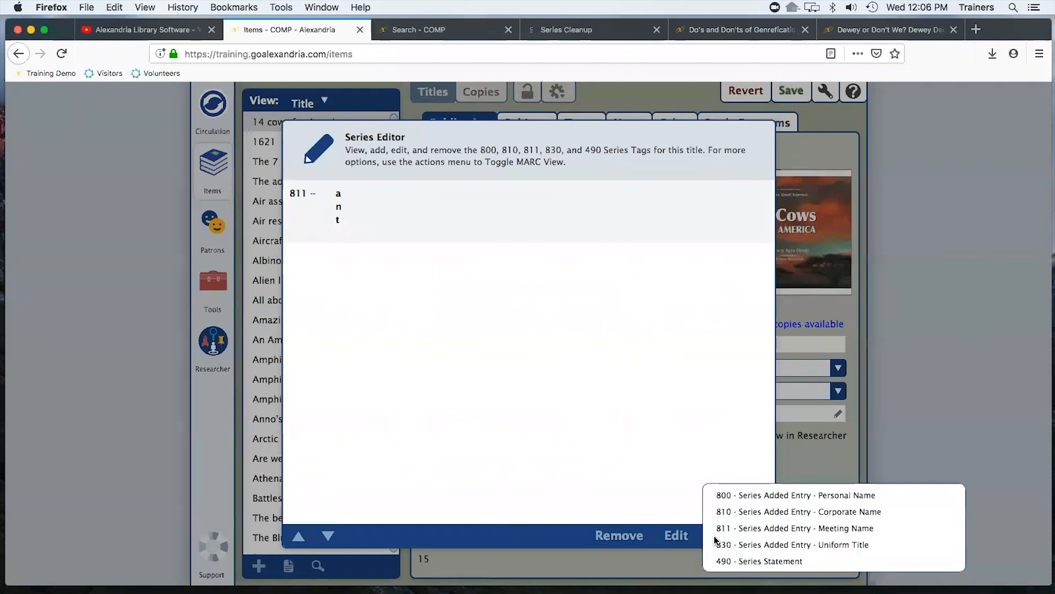
pyautogui.press('Return')
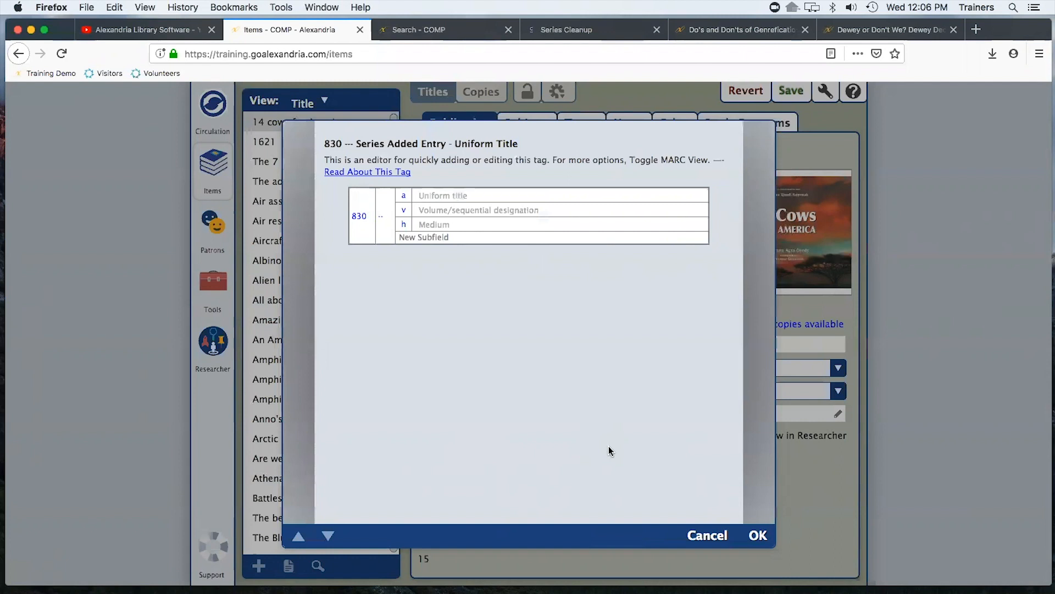
pyautogui.click(707, 536)
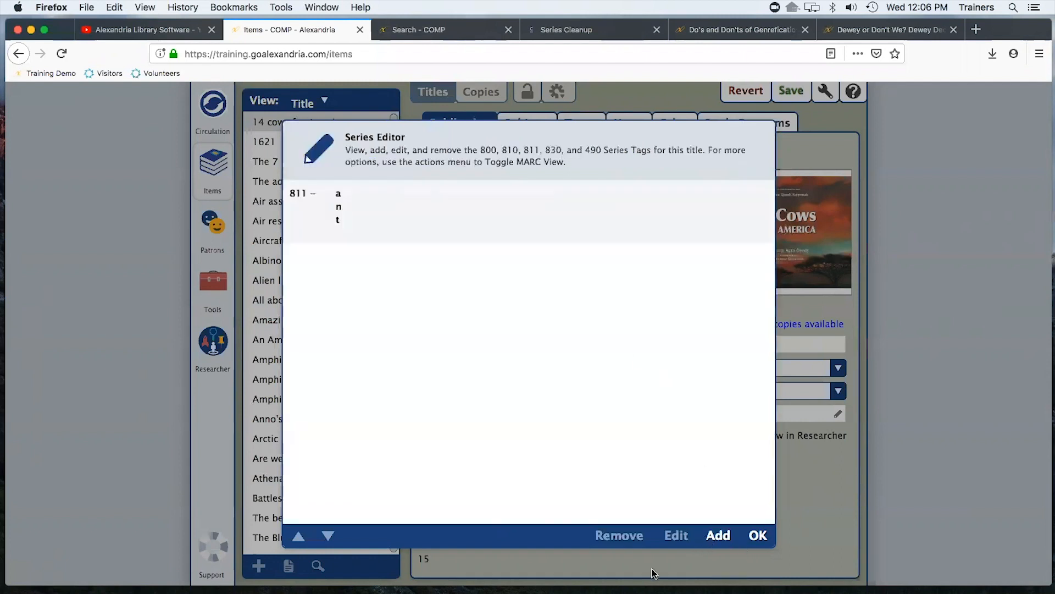
pyautogui.click(759, 536)
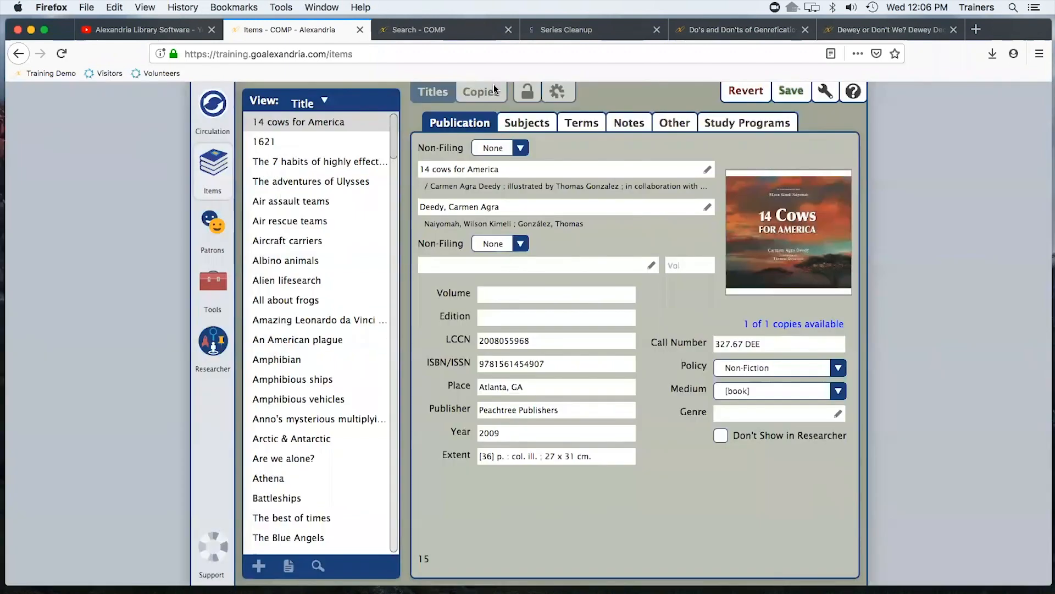
pyautogui.click(746, 92)
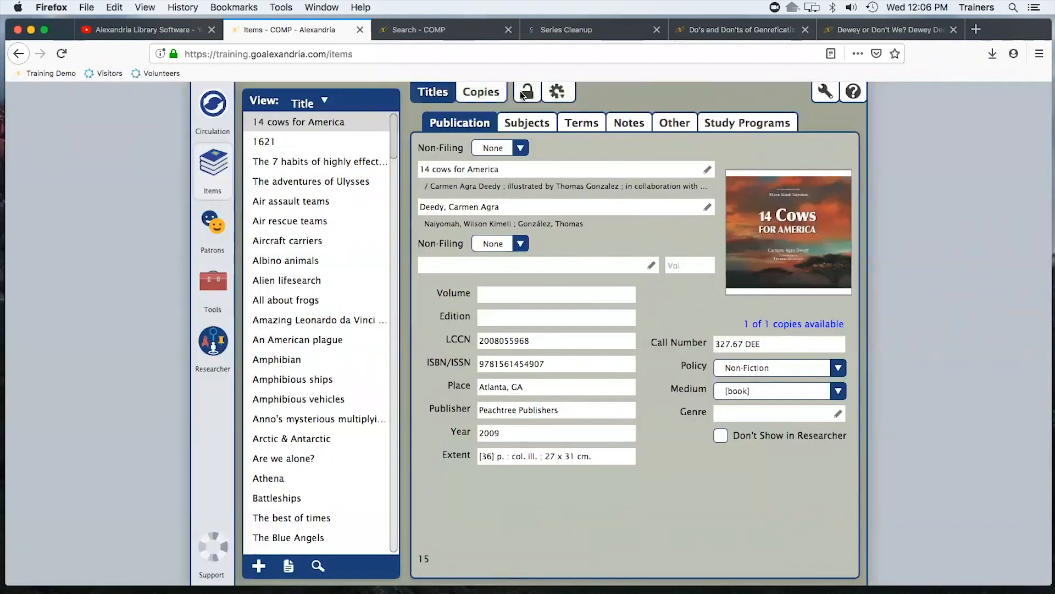
# Switch the title to MARC view and scroll through its MARC tags
pyautogui.click(564, 97)
pyautogui.click(596, 118)
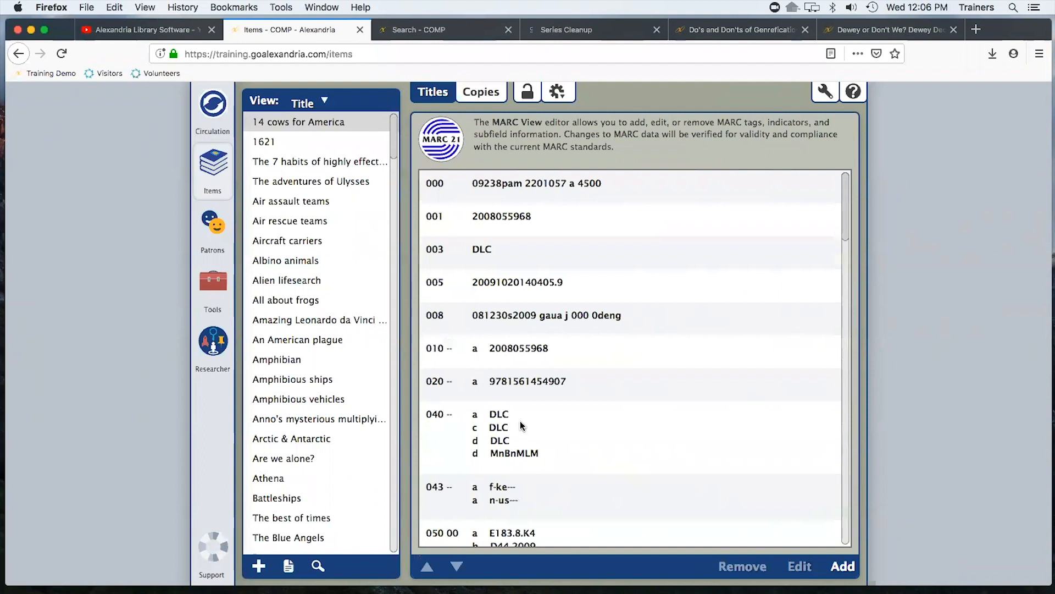
pyautogui.scroll(-10, 522, 426)
pyautogui.scroll(-10, 518, 425)
pyautogui.scroll(-5, 484, 427)
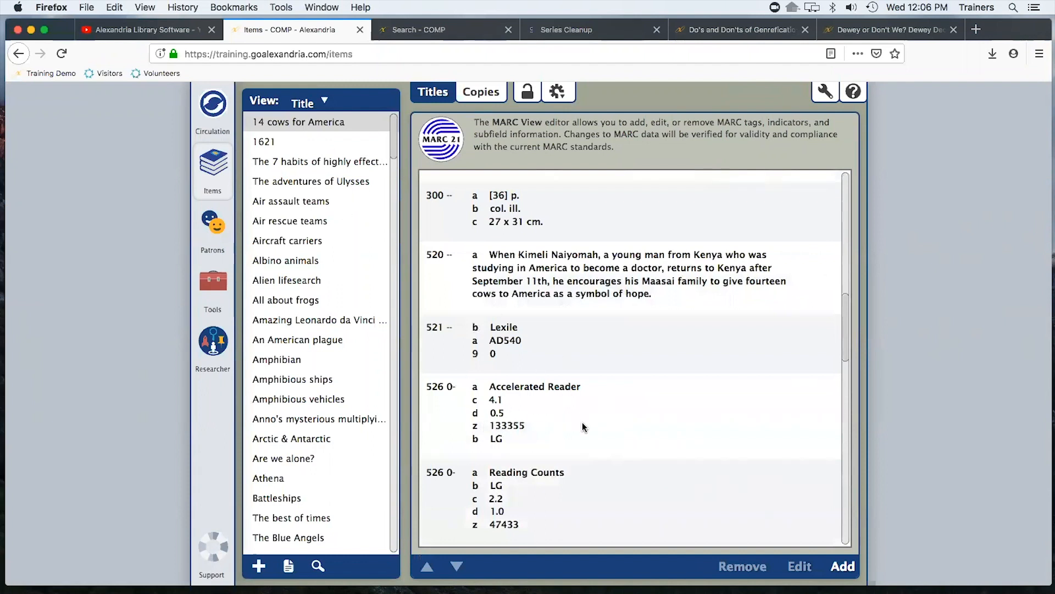
pyautogui.scroll(-14, 596, 435)
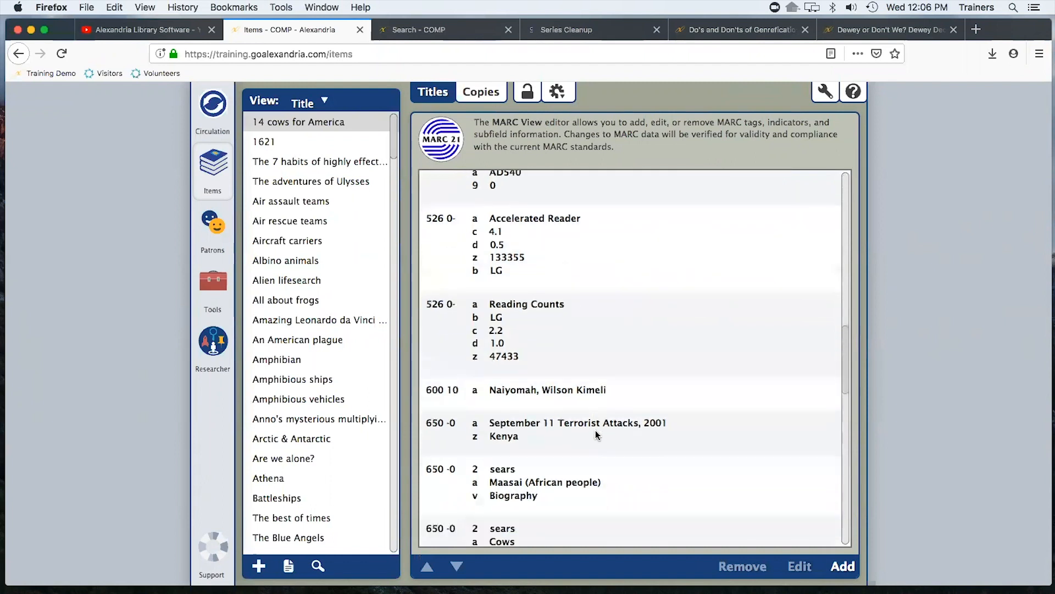
pyautogui.scroll(-20, 596, 434)
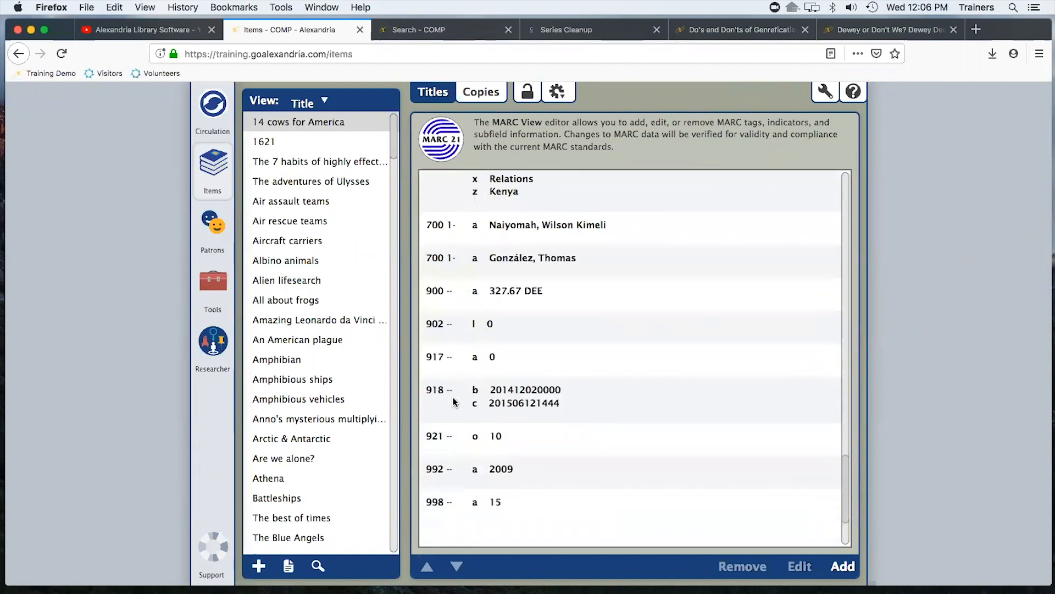
pyautogui.scroll(10, 602, 428)
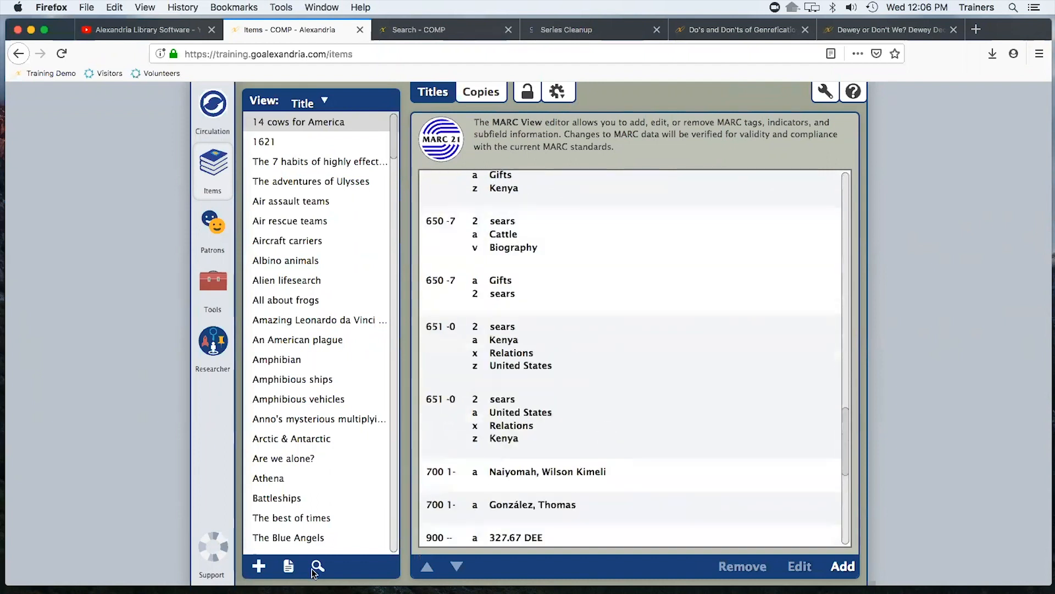
# Search the item titles for harry potter
pyautogui.click(318, 567)
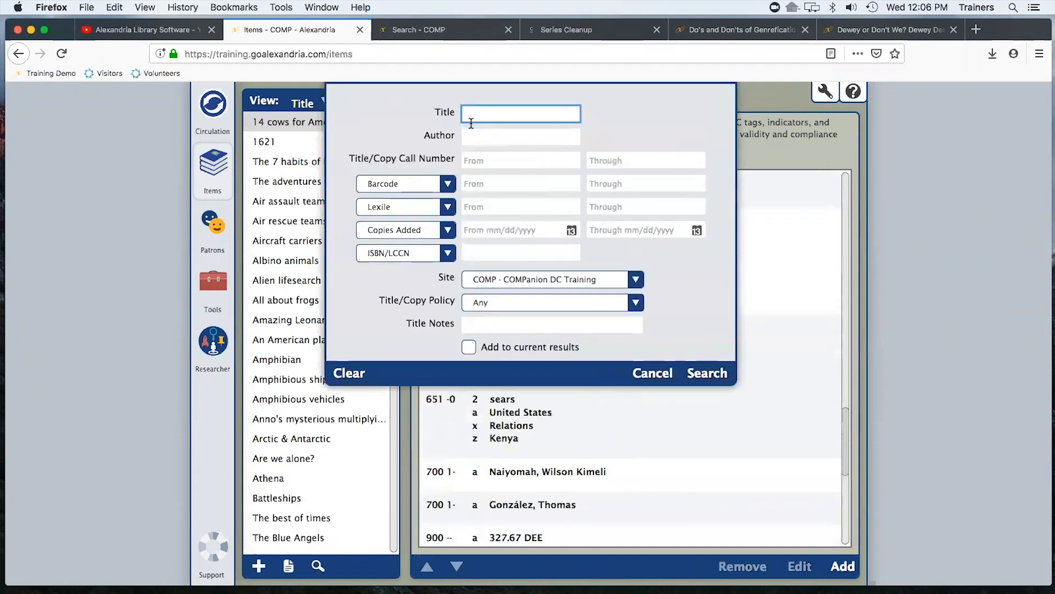
pyautogui.write('harry potter')
pyautogui.press('Return')
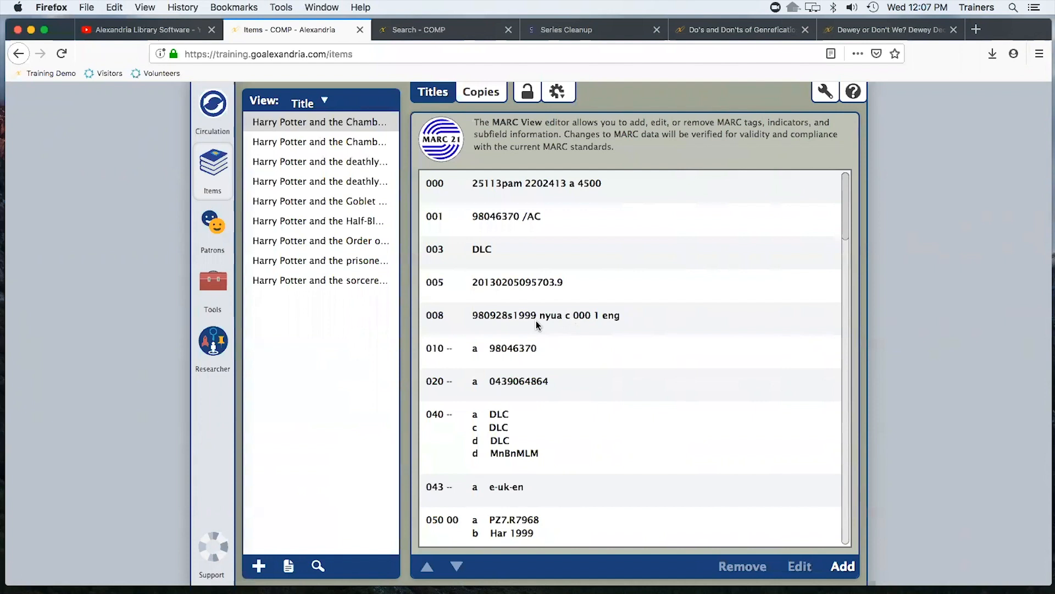
# Scroll through the MARC record of Harry Potter and the Chamber of Secrets
pyautogui.scroll(-2, 583, 330)
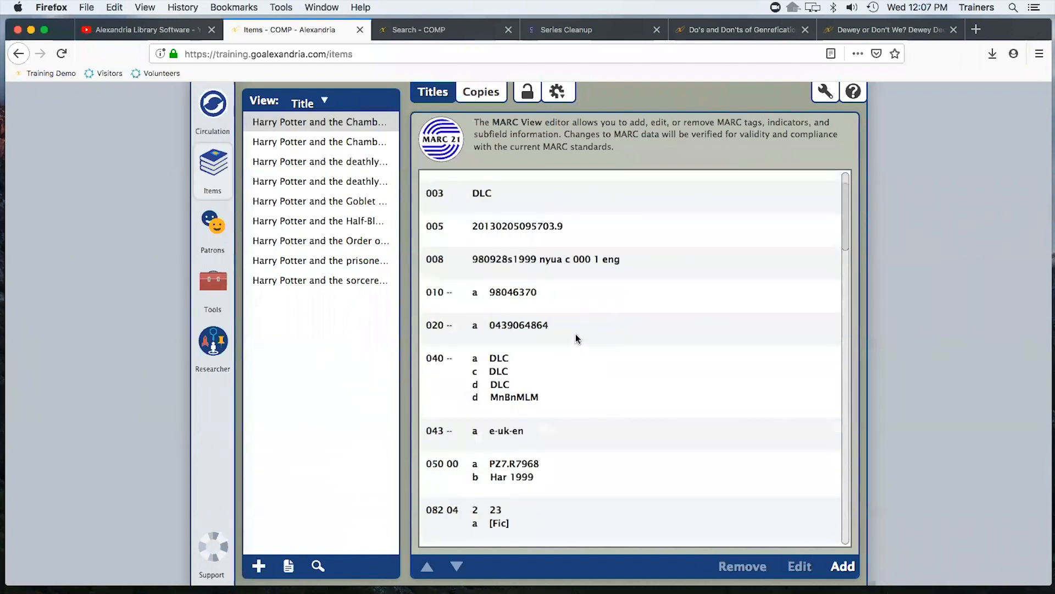
pyautogui.scroll(-10, 572, 334)
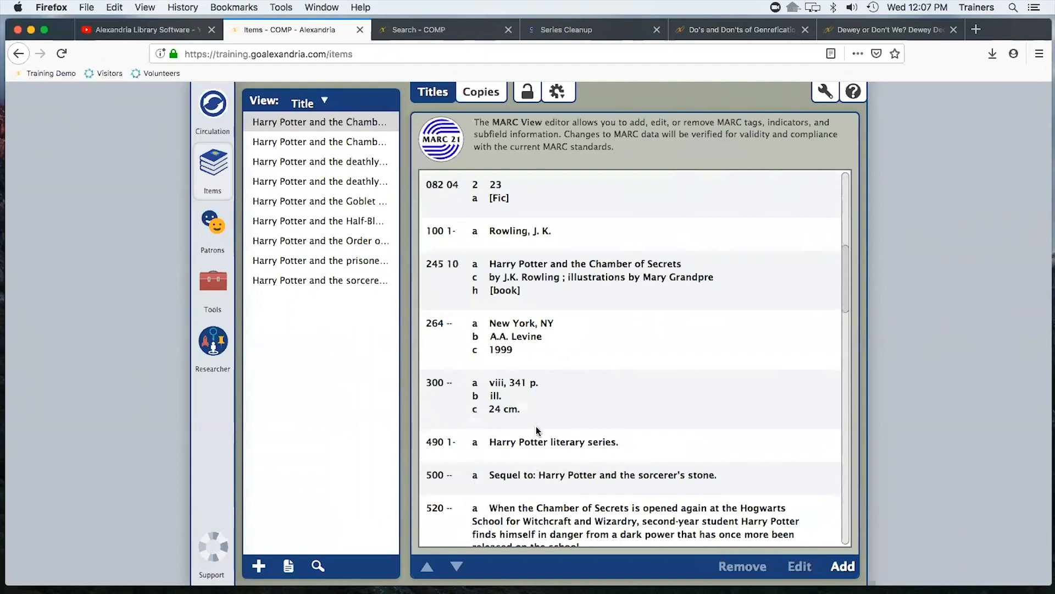
pyautogui.scroll(-5, 572, 431)
pyautogui.scroll(-12, 567, 433)
pyautogui.scroll(-2, 569, 440)
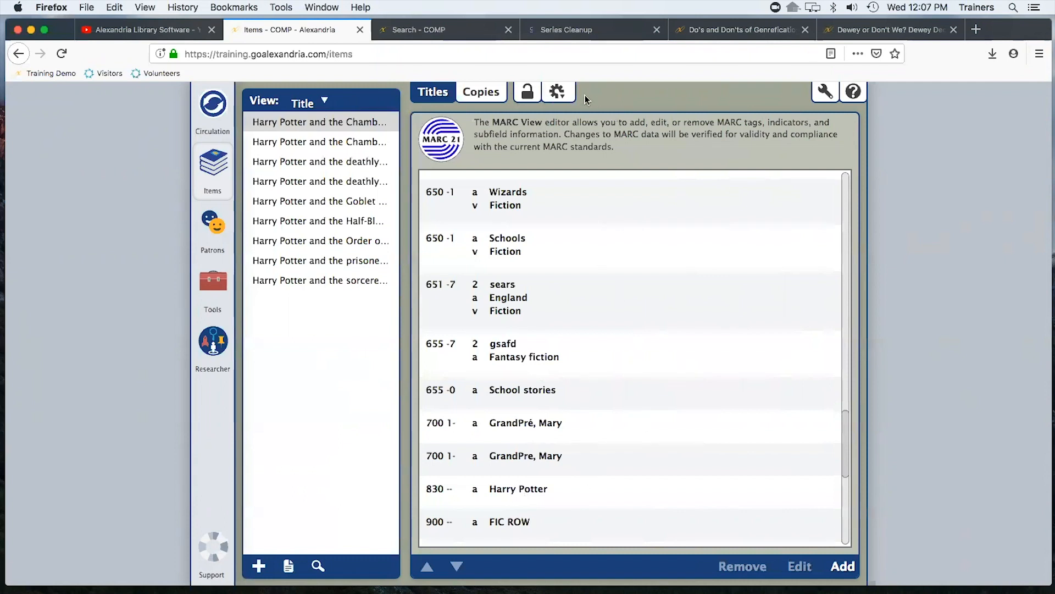
# Return to the standard title view and examine the series title and volume fields
pyautogui.click(557, 91)
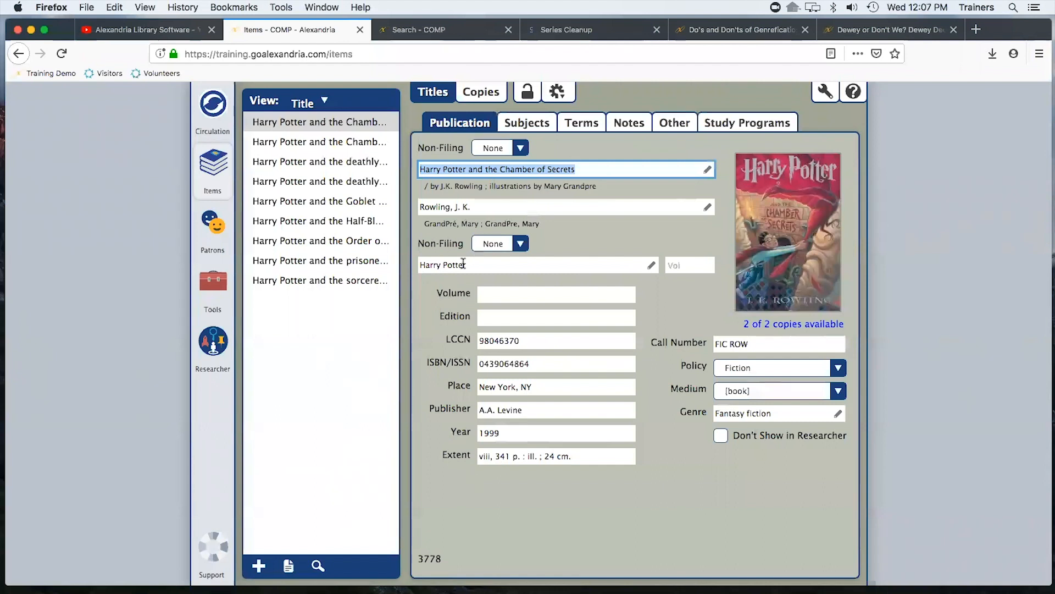
pyautogui.click(491, 264)
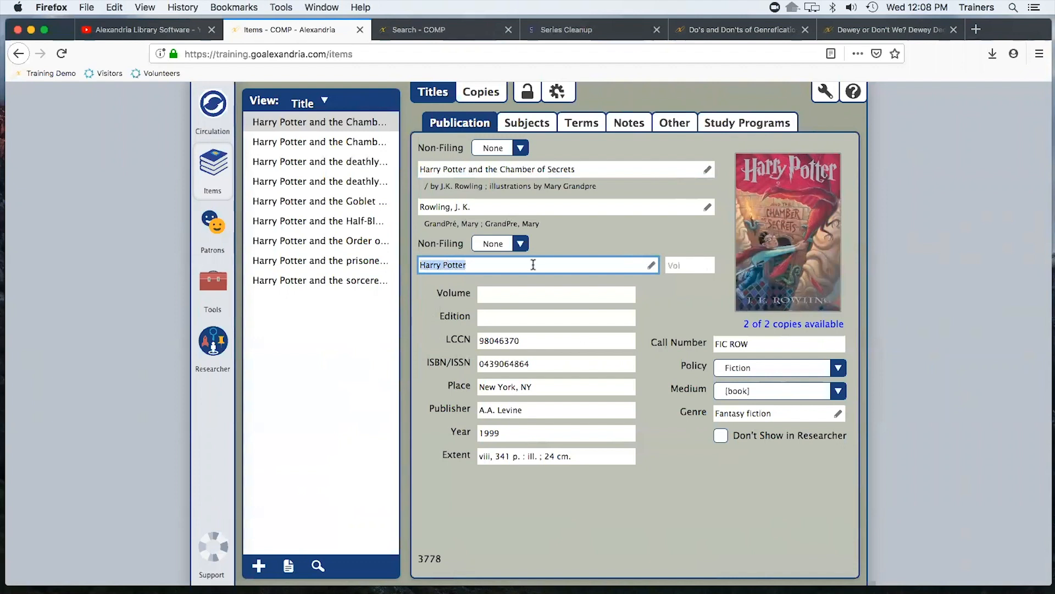
pyautogui.click(688, 271)
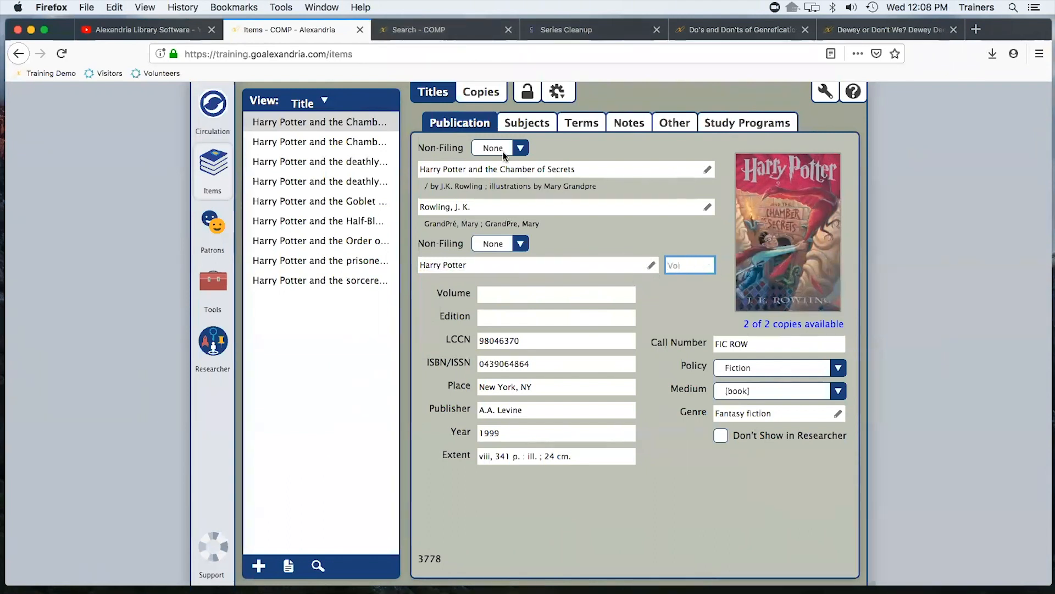
# Switch to the catalog search page and run a smart search for harry potter
pyautogui.click(418, 35)
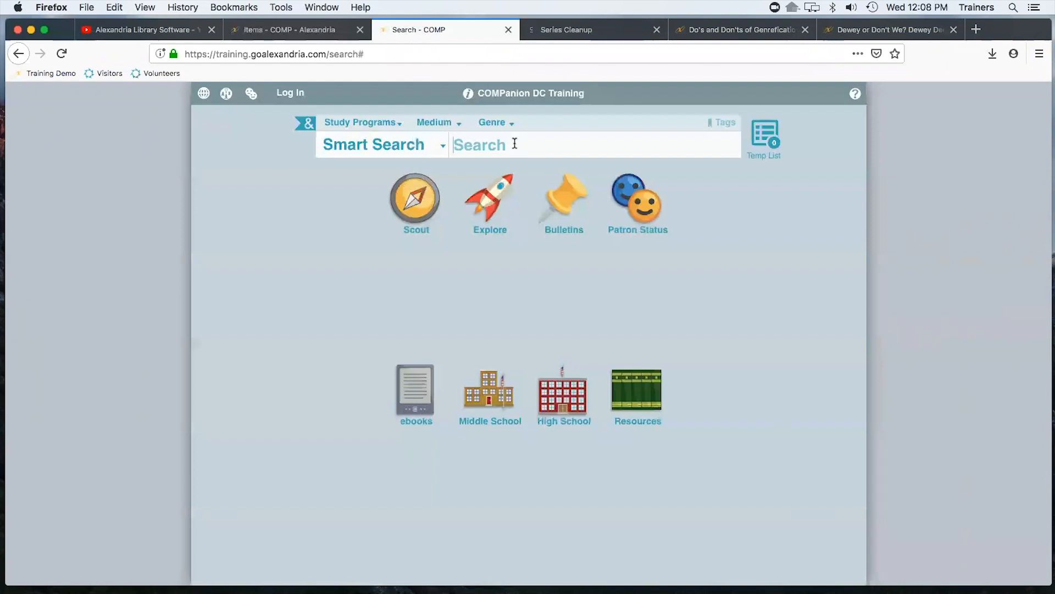
pyautogui.write('harry potter')
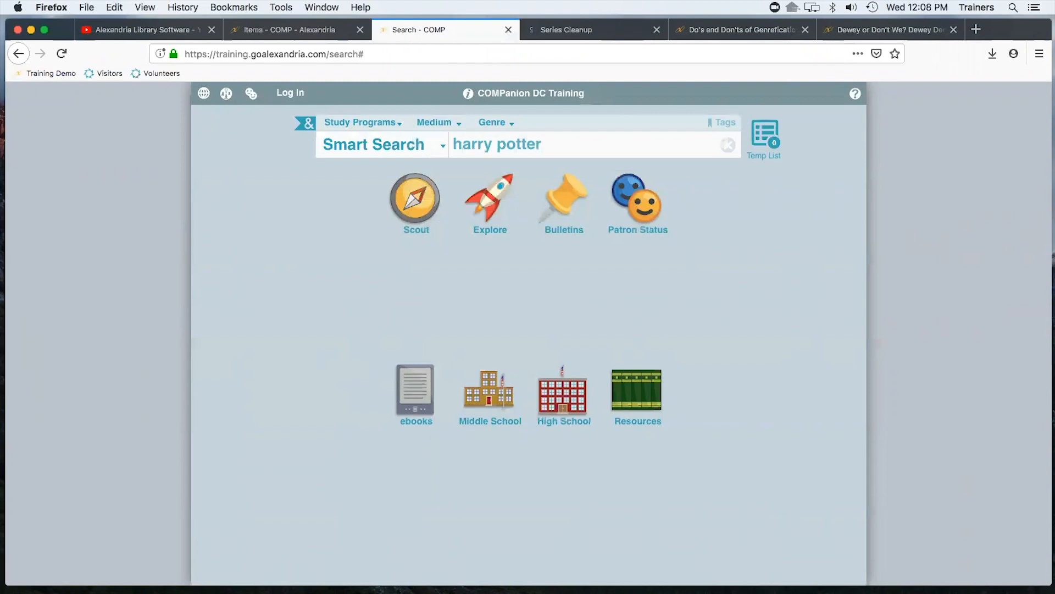
pyautogui.press('Return')
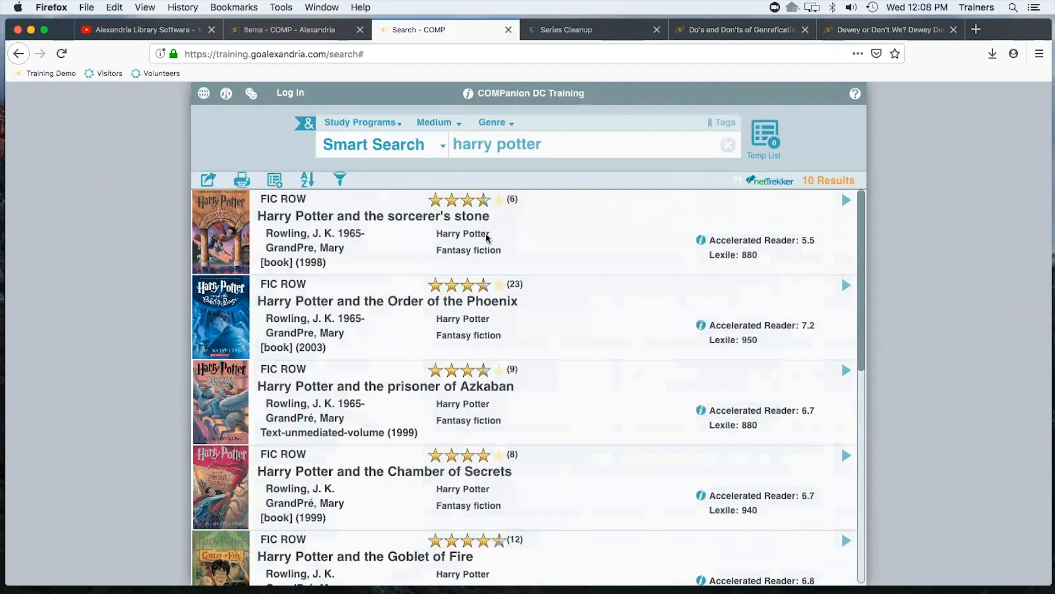
# Clear the search and search for The secrets of the immortal Nicholas Flamel
pyautogui.moveTo(489, 236)
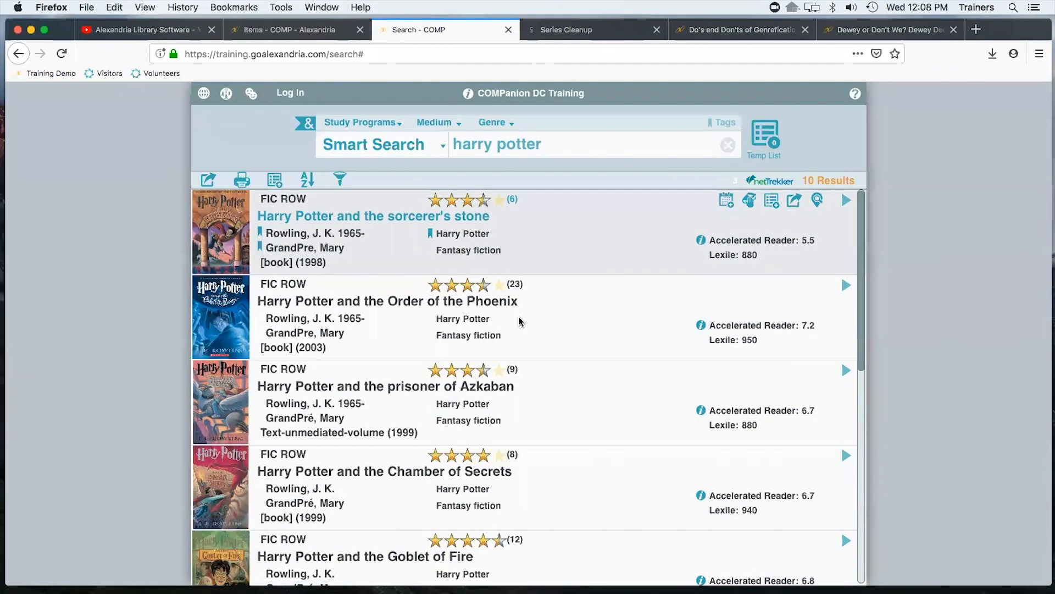
pyautogui.click(572, 145)
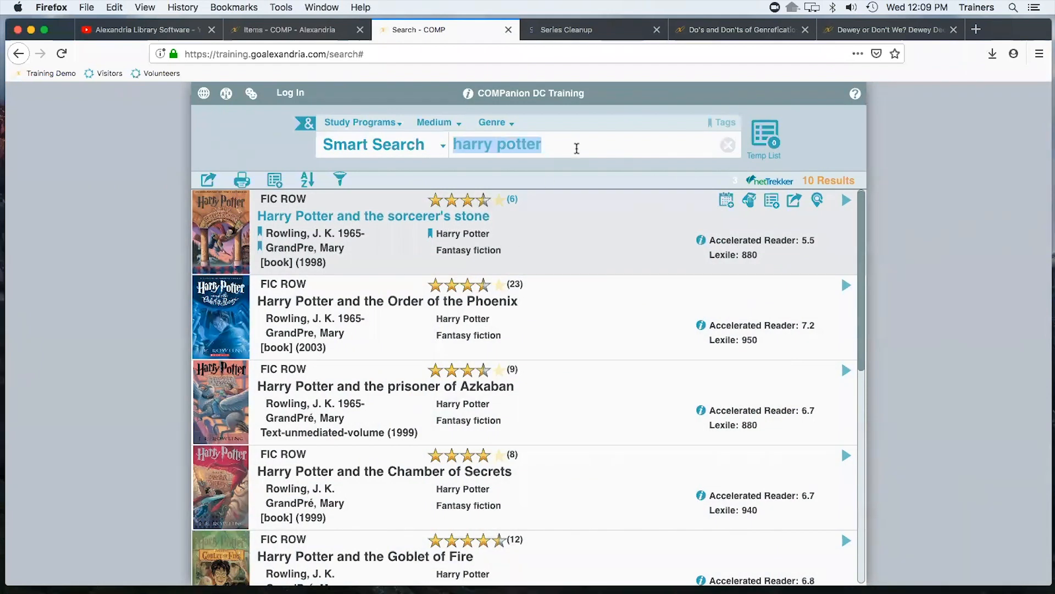
pyautogui.press('BackSpace')
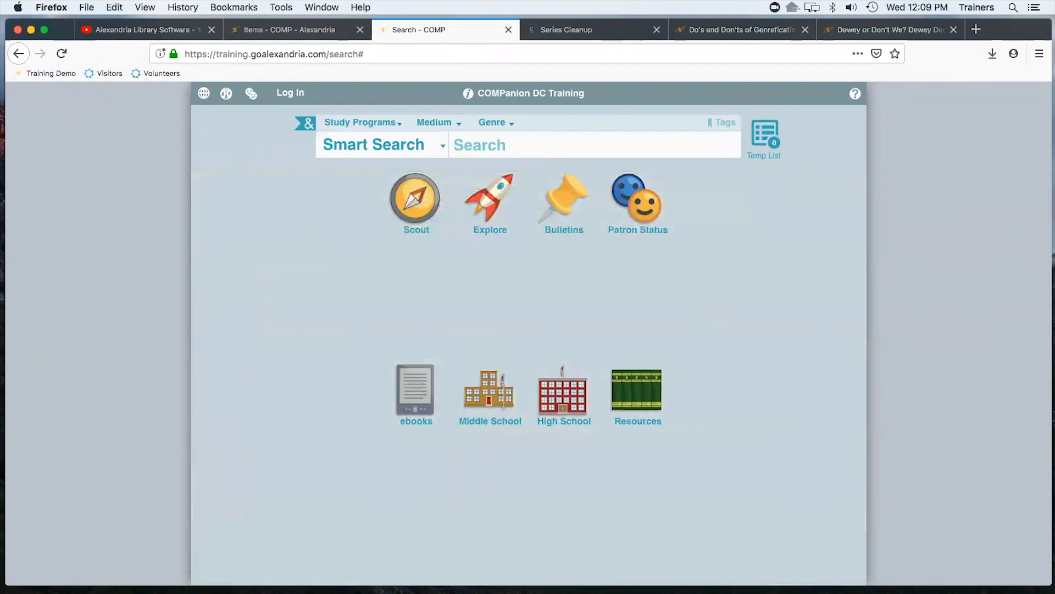
pyautogui.write('The secrets of the im')
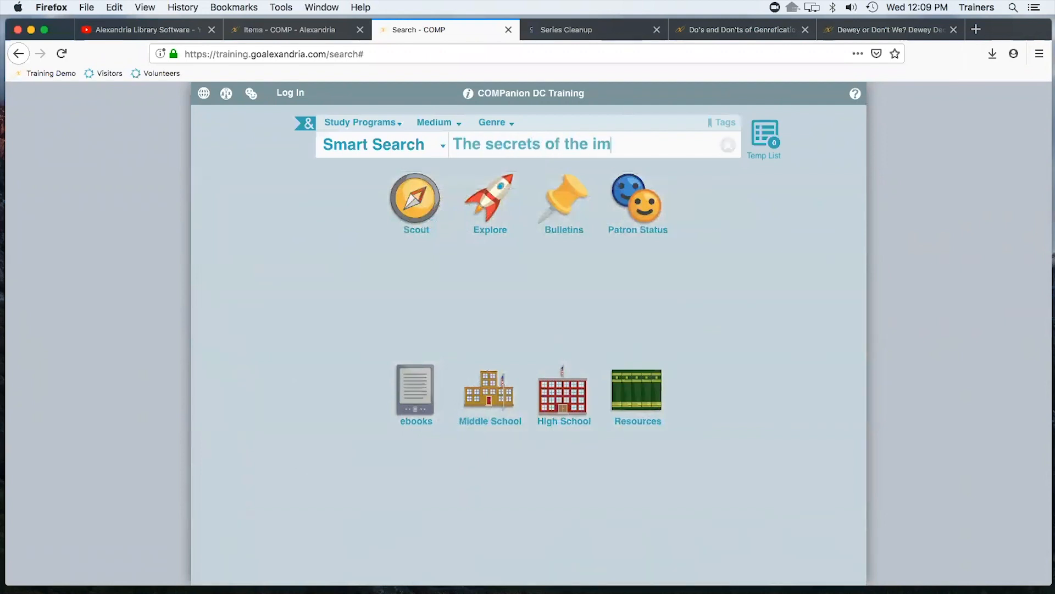
pyautogui.write('mortal Nich')
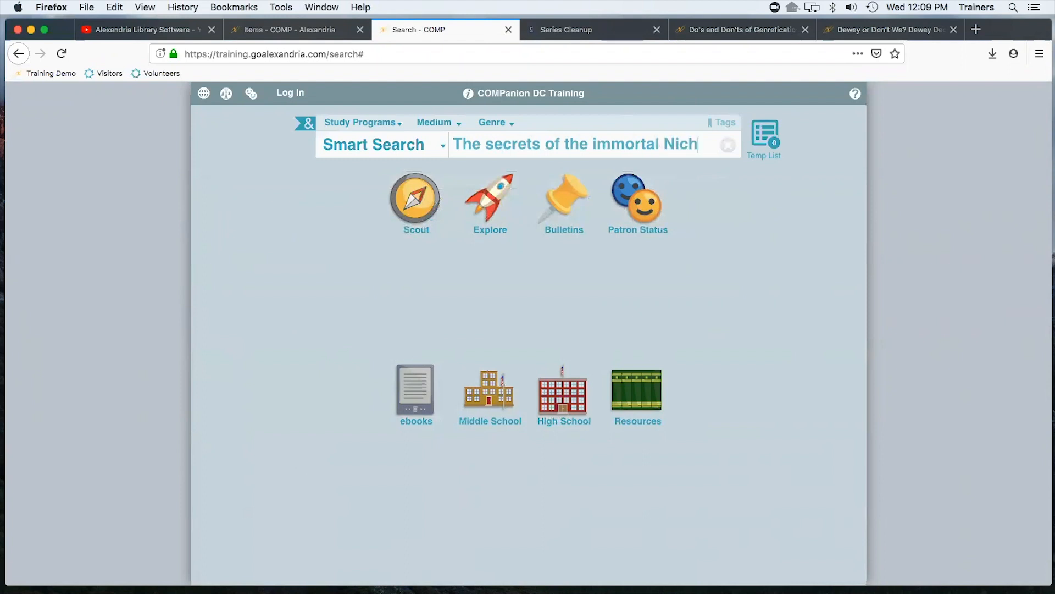
pyautogui.write('olas Flamel')
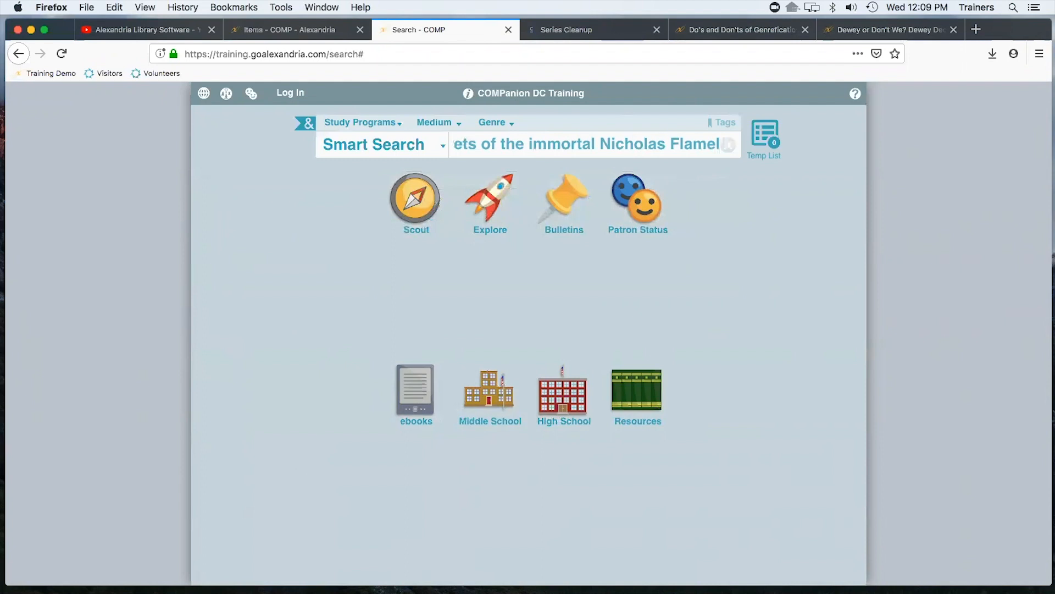
pyautogui.press('Return')
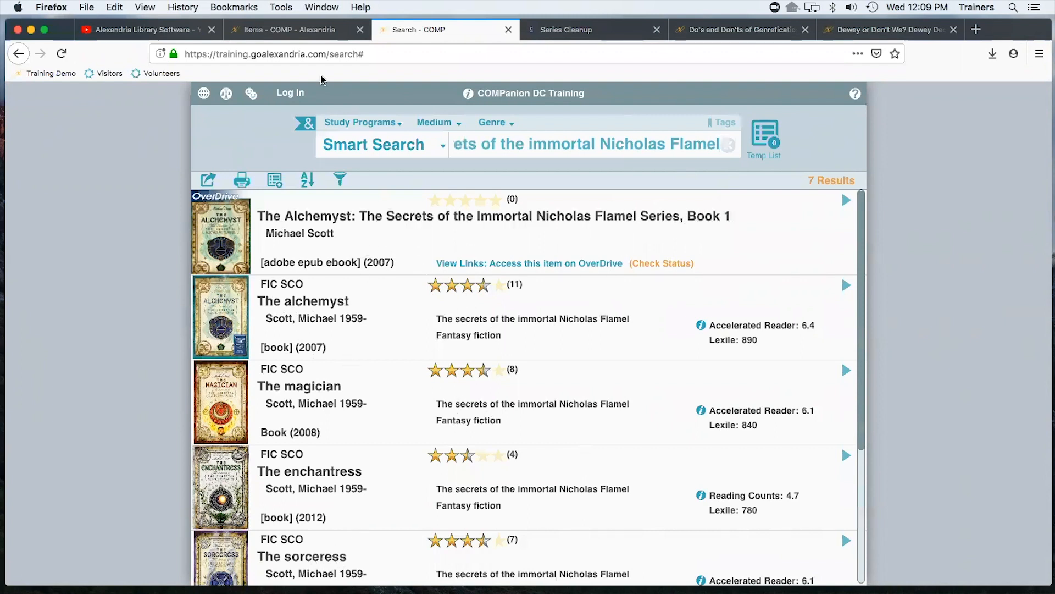
# Set the series volume of Harry Potter and the Chamber of Secrets to 1 and save the title
pyautogui.click(273, 29)
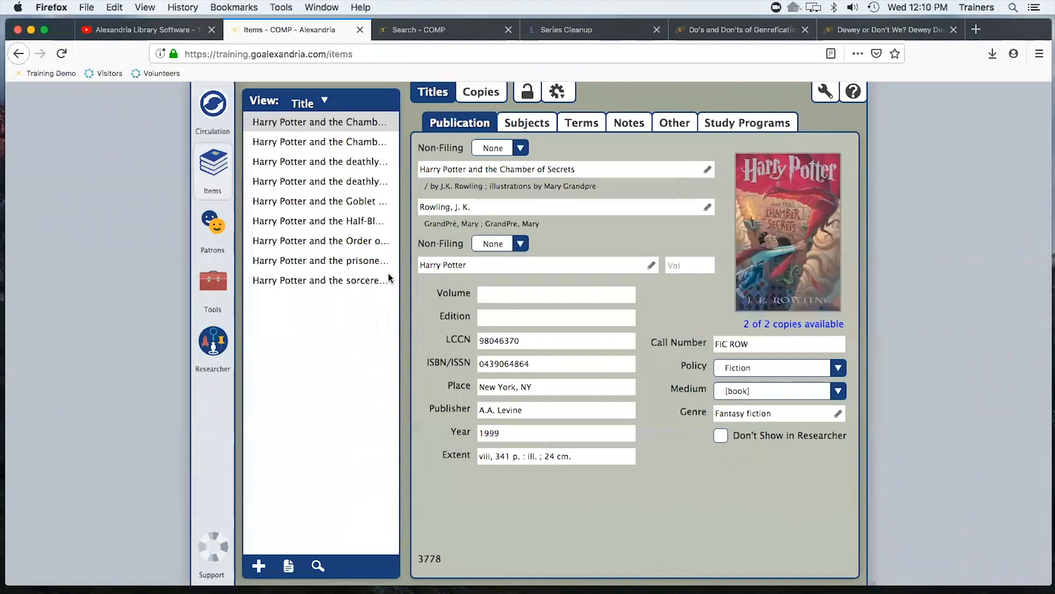
pyautogui.click(702, 266)
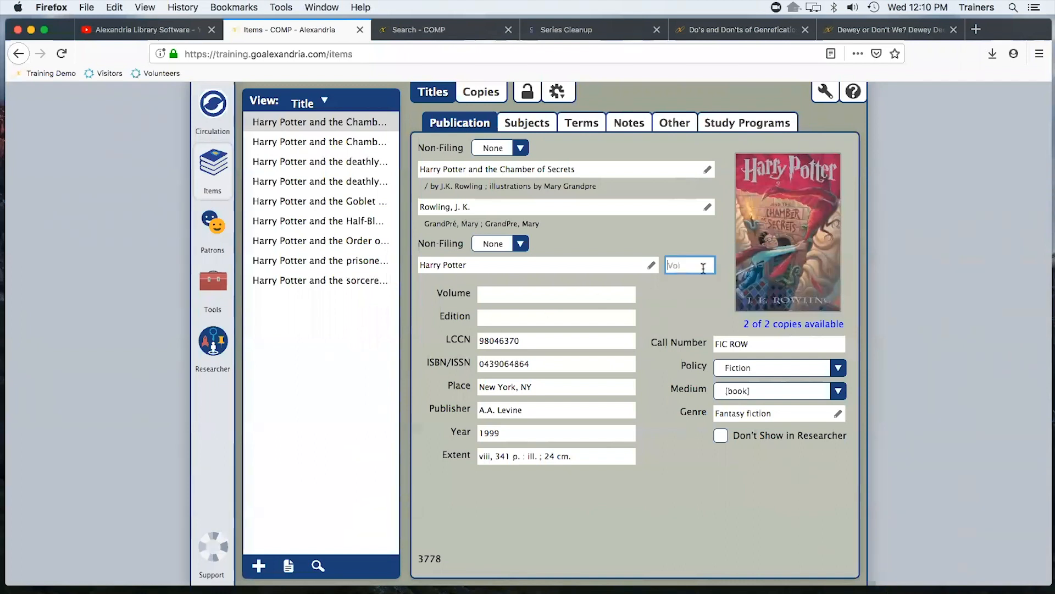
pyautogui.write('1')
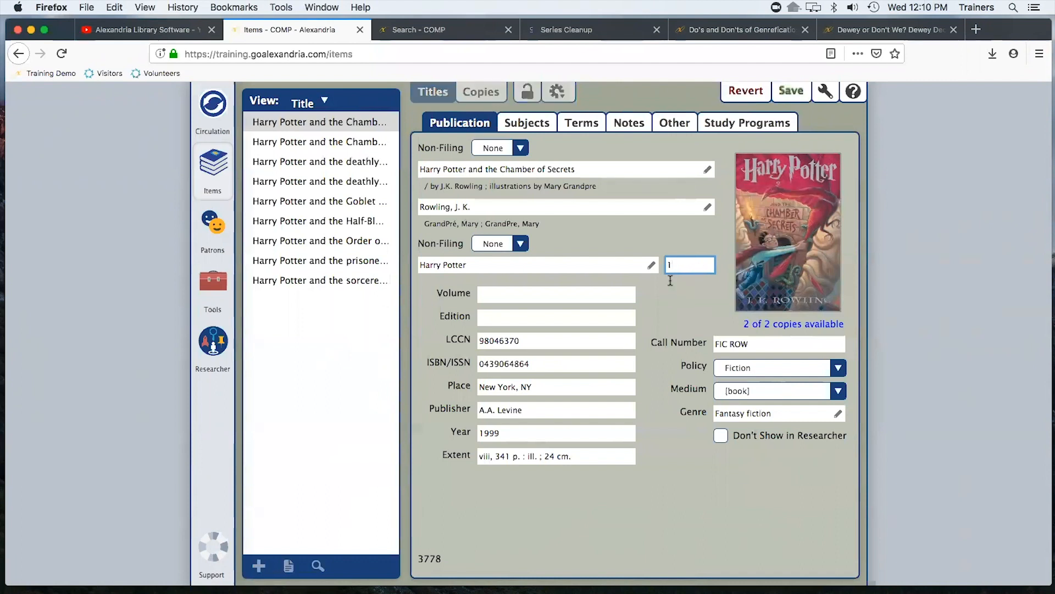
pyautogui.click(790, 91)
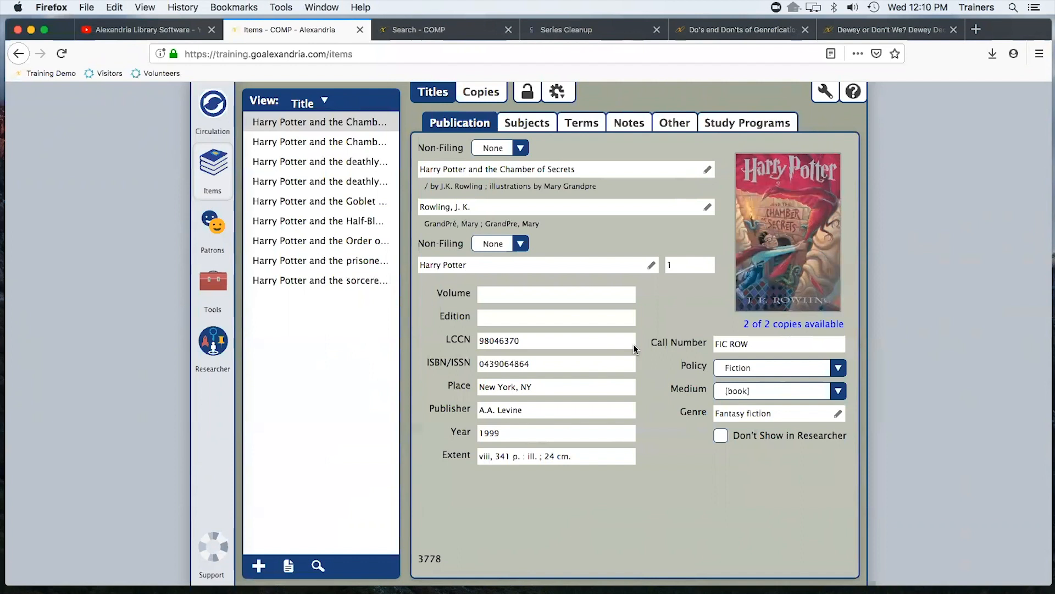
# Set the series volume of Harry Potter and the Chamber of Secrets to 001 and save the title
pyautogui.click(687, 264)
pyautogui.press('BackSpace')
pyautogui.write('001')
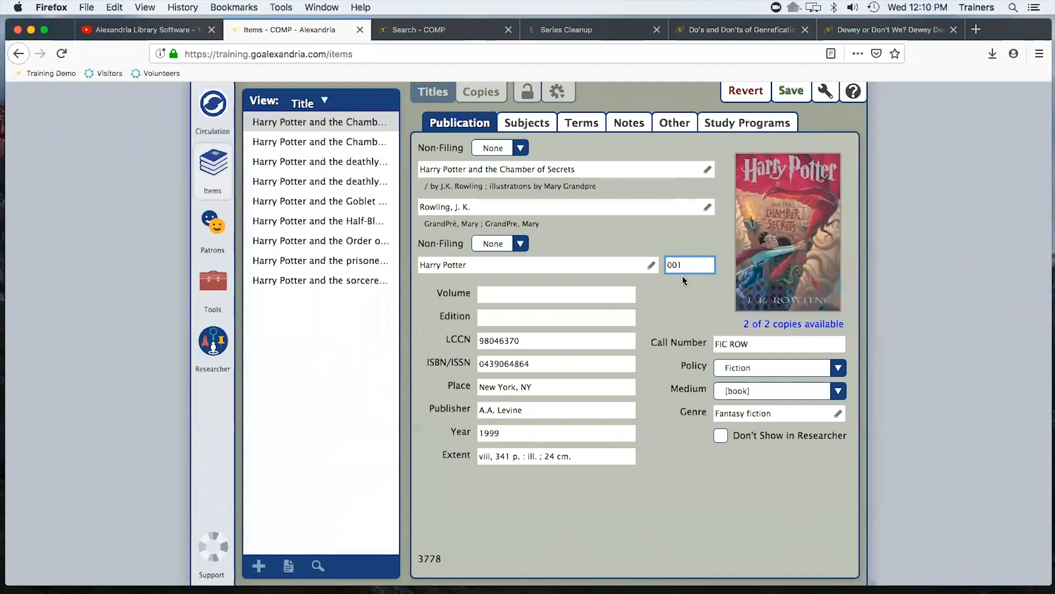
pyautogui.press('super+s')
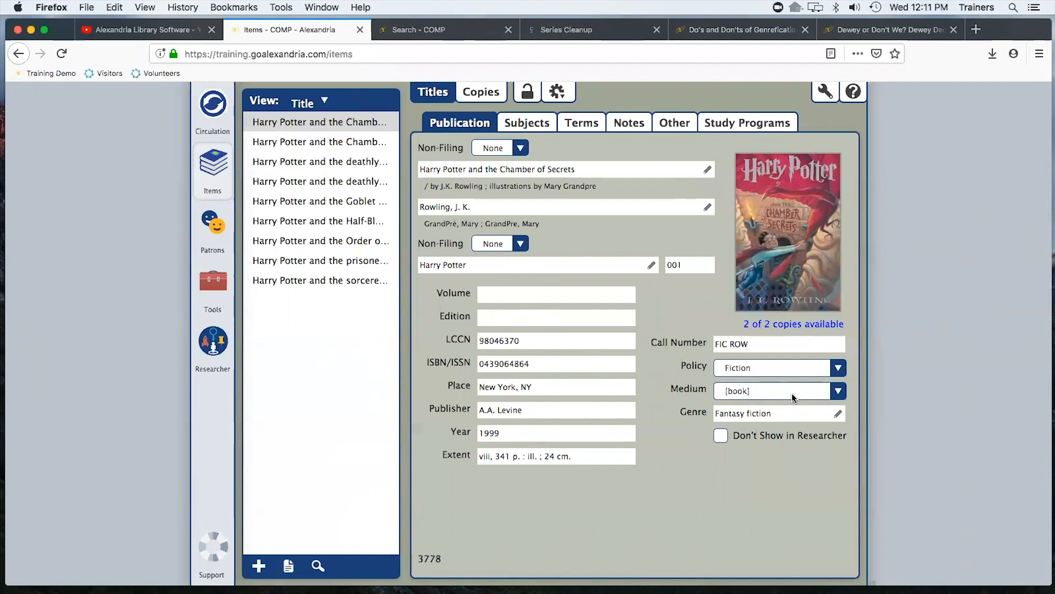
# Examine the title's MARC record and its copies before returning to the standard title view
pyautogui.click(558, 93)
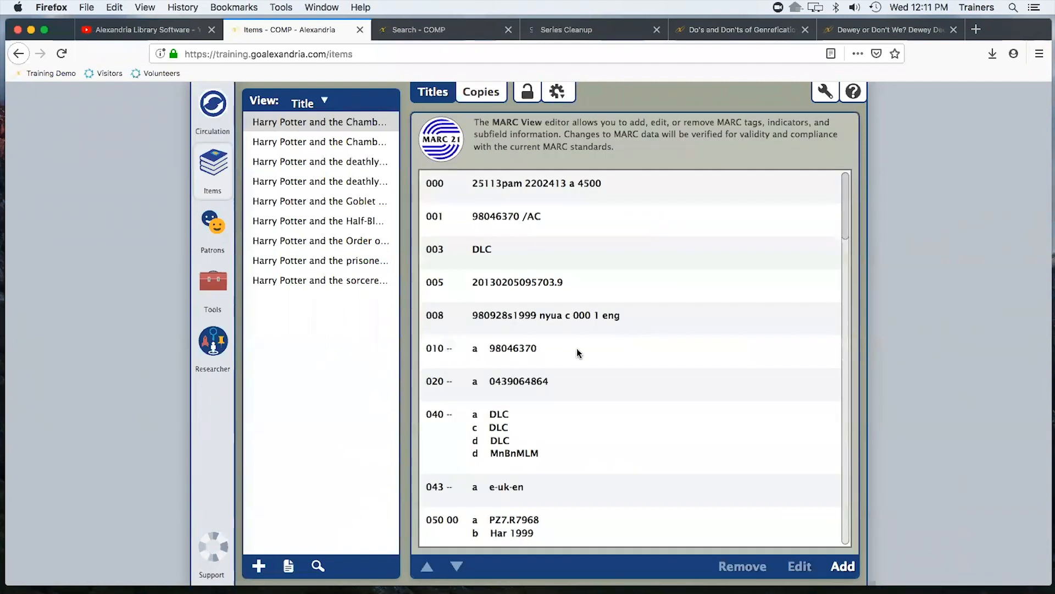
pyautogui.scroll(-10, 627, 382)
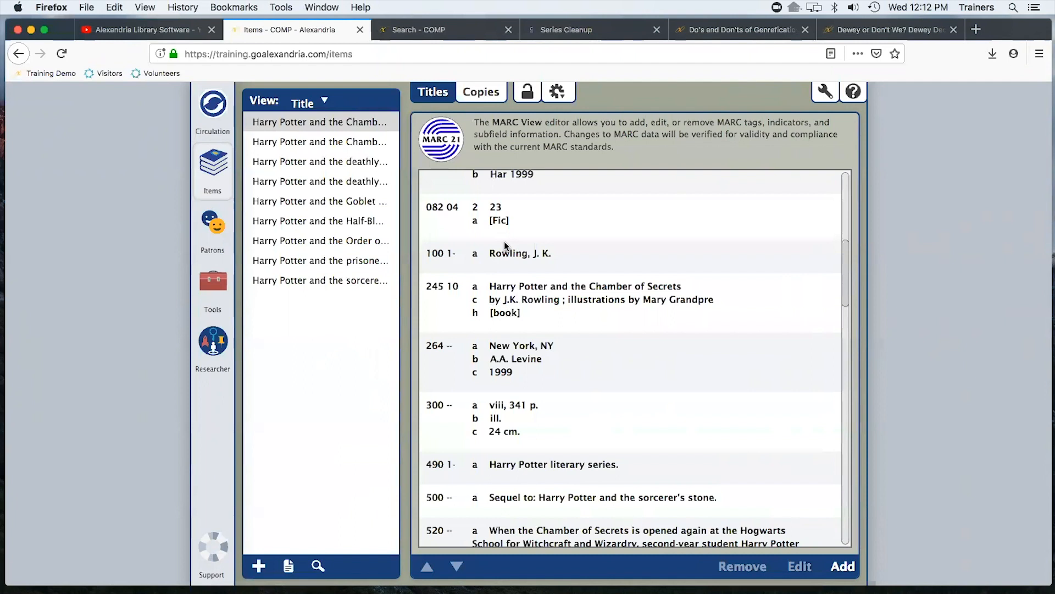
pyautogui.click(483, 92)
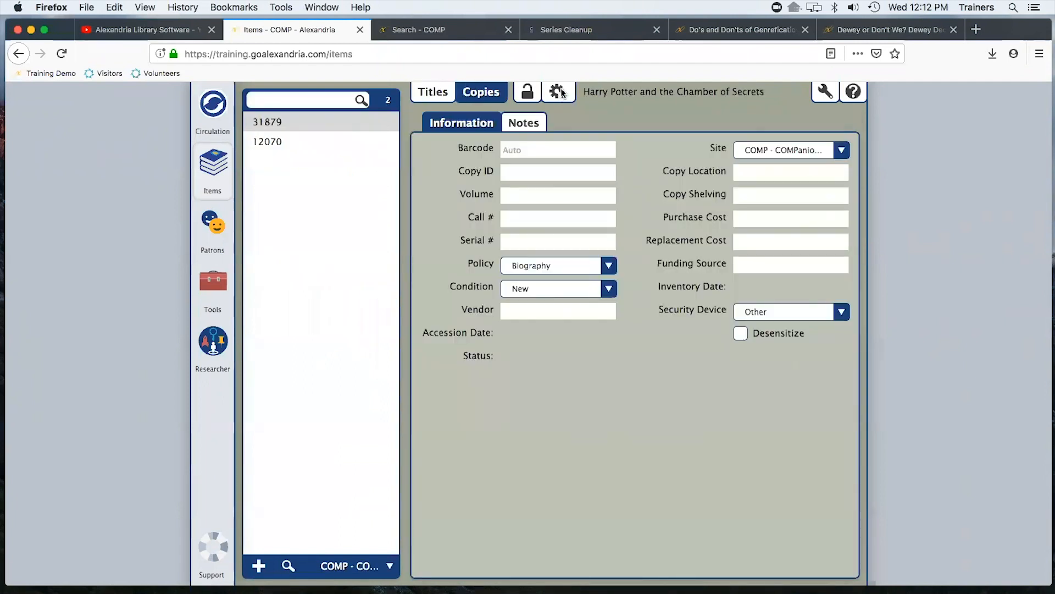
pyautogui.click(557, 93)
pyautogui.click(559, 95)
pyautogui.click(592, 118)
pyautogui.click(558, 98)
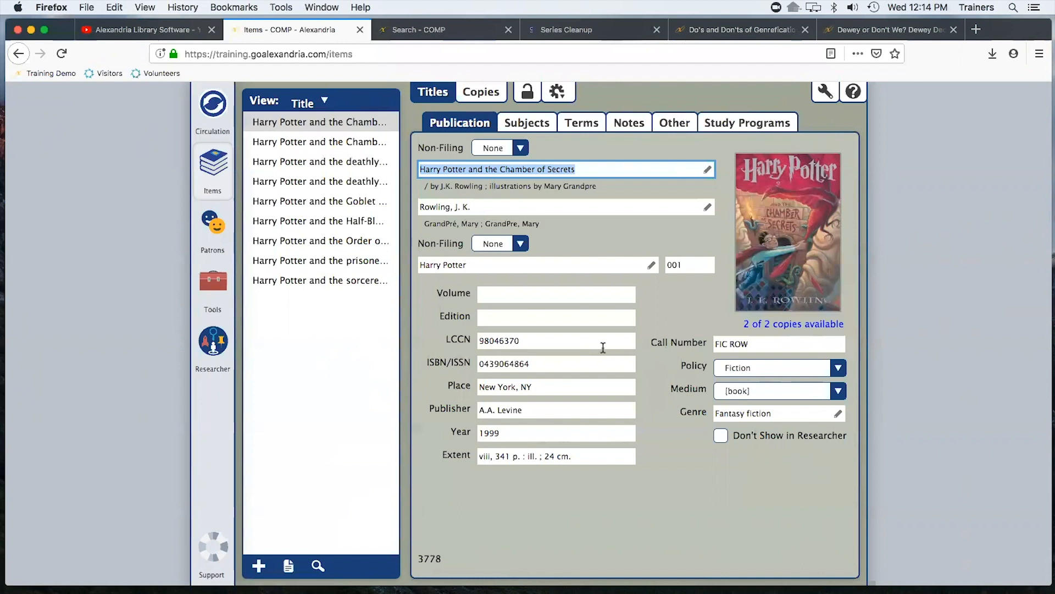
# Open the genre editor to review the title's genre tags, then close it
pyautogui.moveTo(788, 414); pyautogui.dragTo(695, 415)
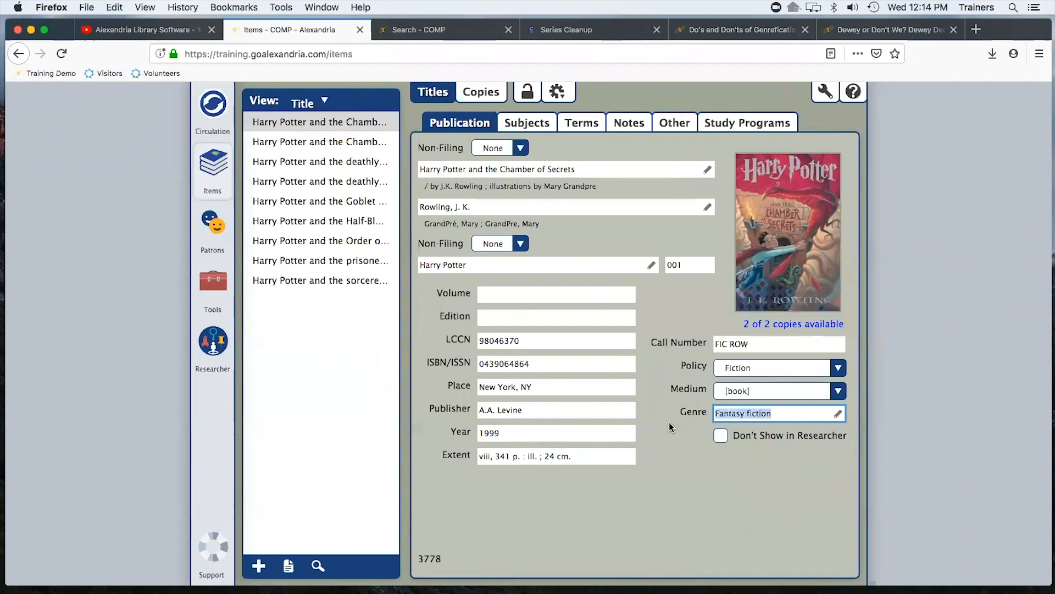
pyautogui.click(838, 413)
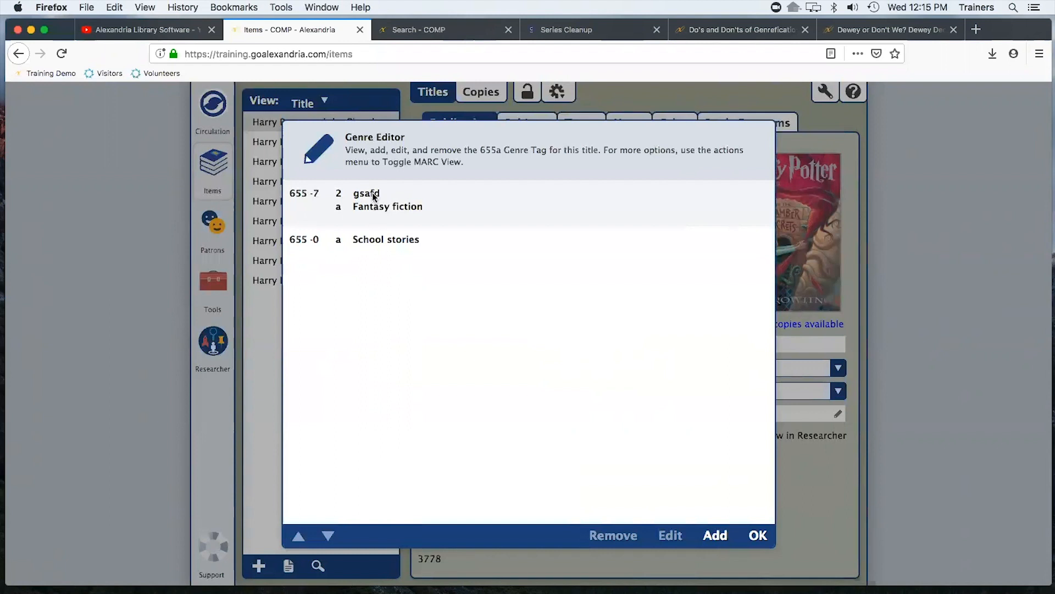
pyautogui.click(378, 240)
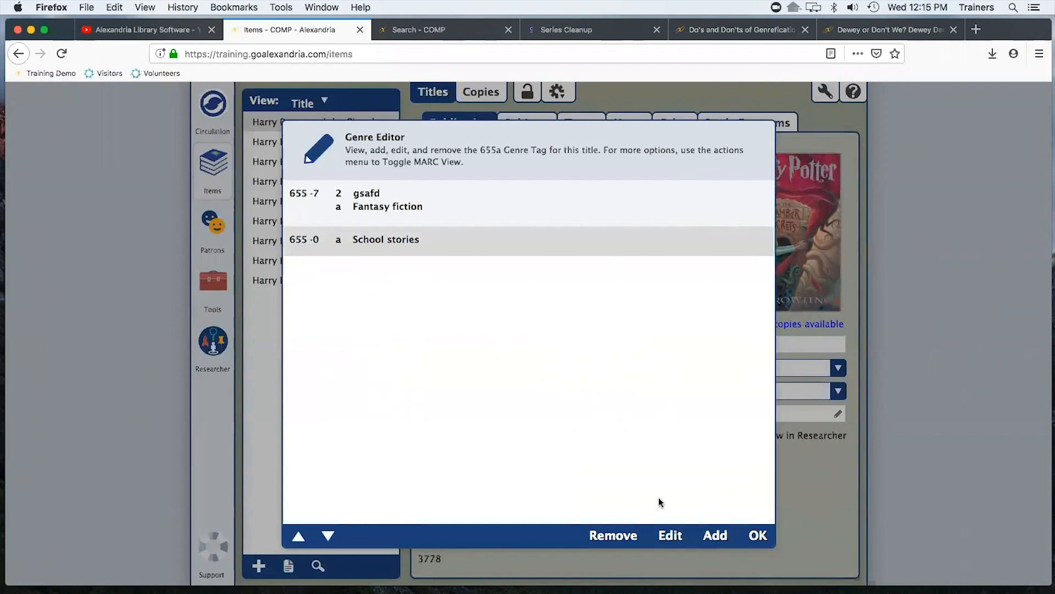
pyautogui.click(756, 536)
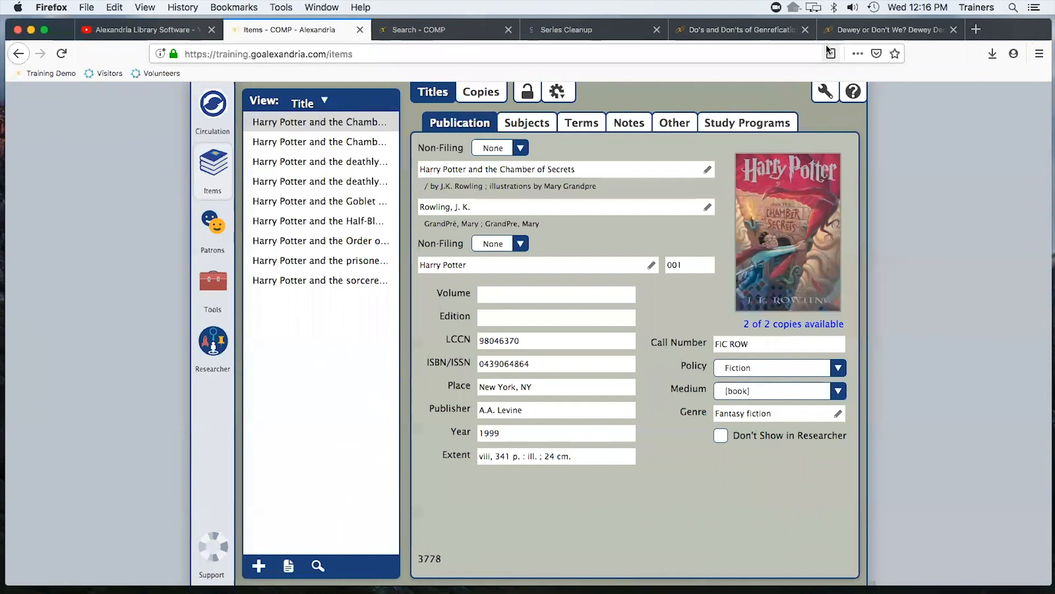
# Review the genrefication blog articles in the other browser tabs and return to the Items tab
pyautogui.click(747, 31)
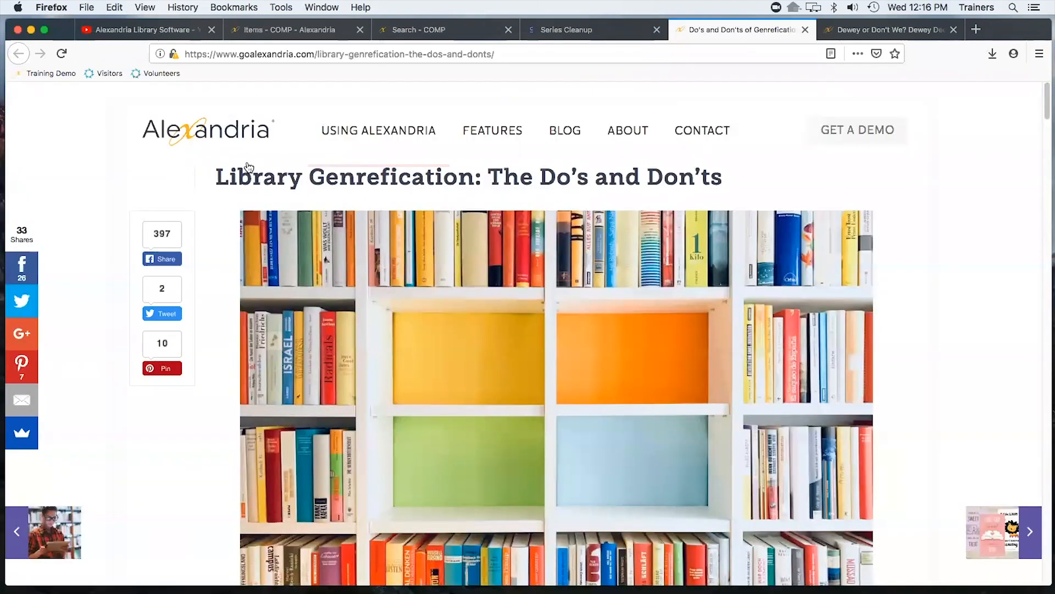
pyautogui.hotkey('ctrl', 'Tab')
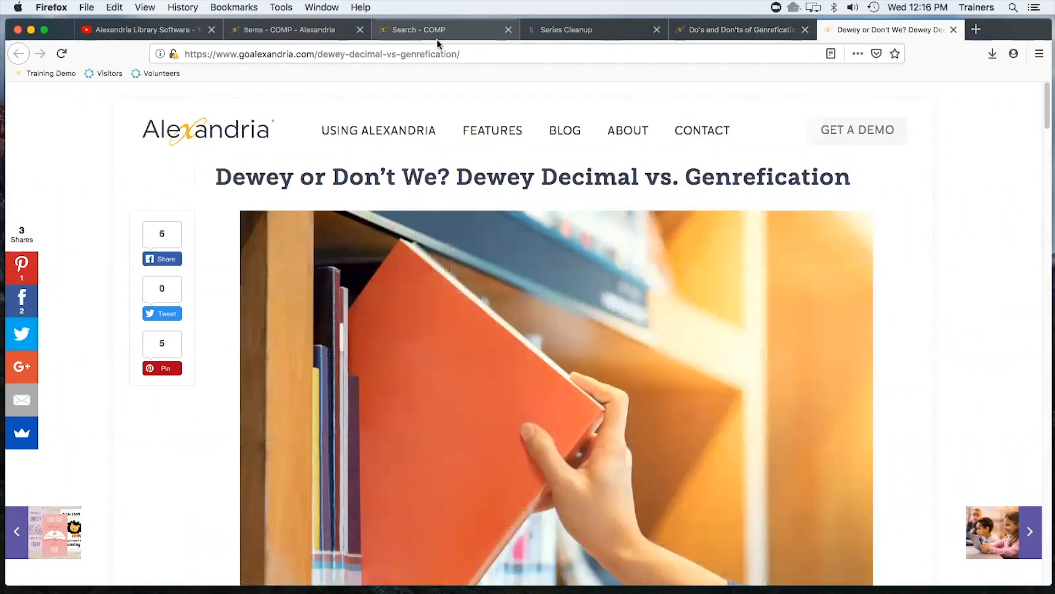
pyautogui.moveTo(314, 146)
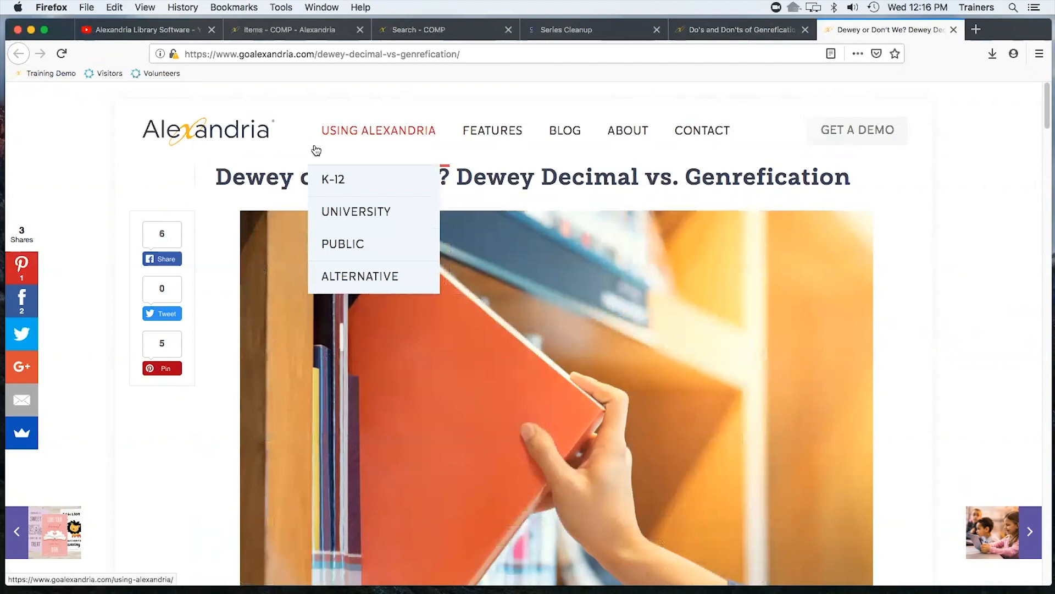
pyautogui.click(317, 34)
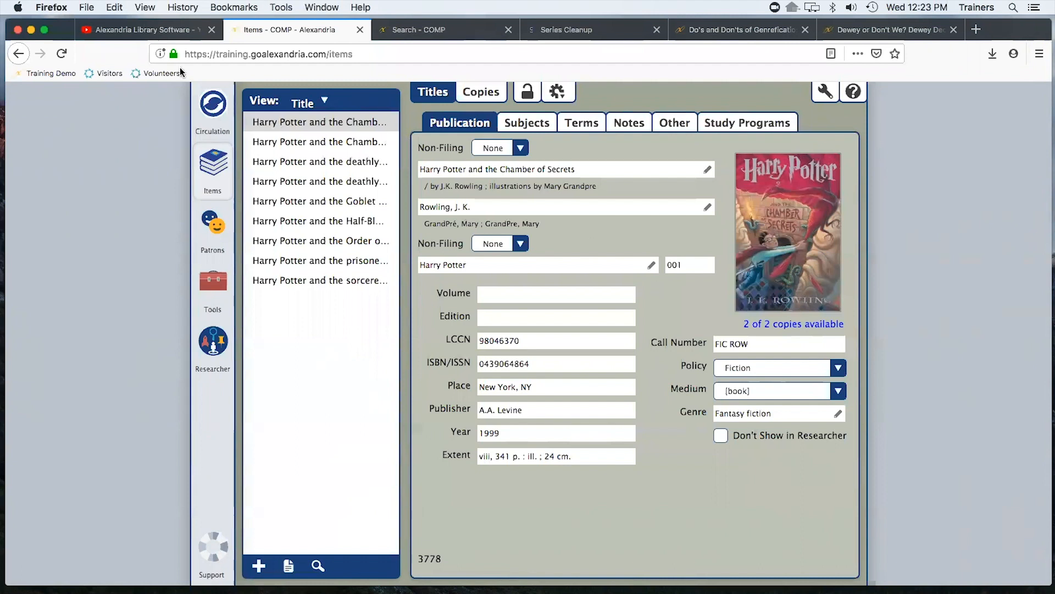
# Browse the Alexandria Library Software YouTube channel's training playlists, then close that tab
pyautogui.click(148, 32)
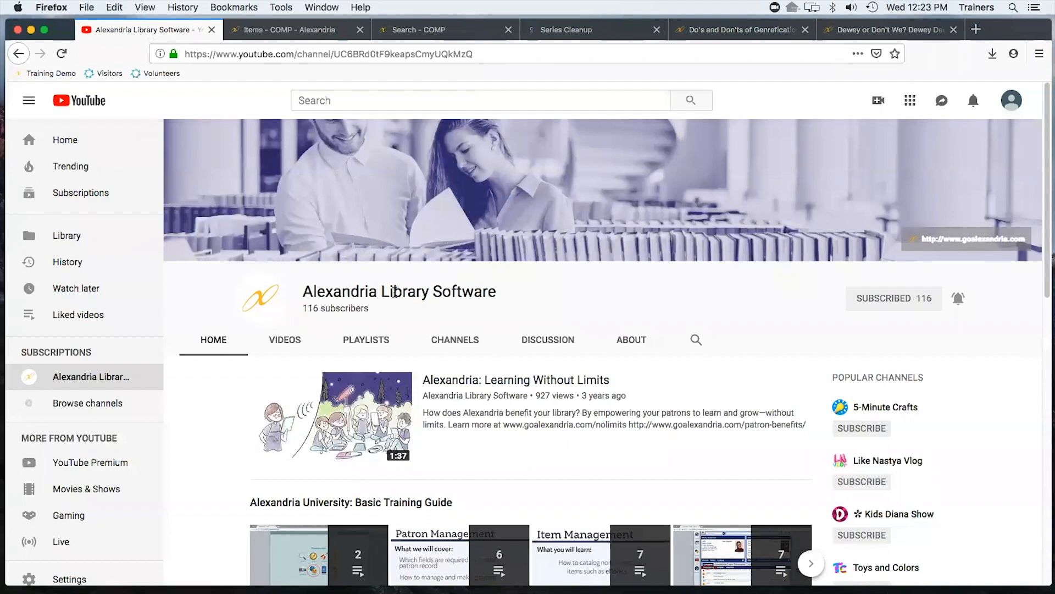
pyautogui.scroll(-3, 394, 291)
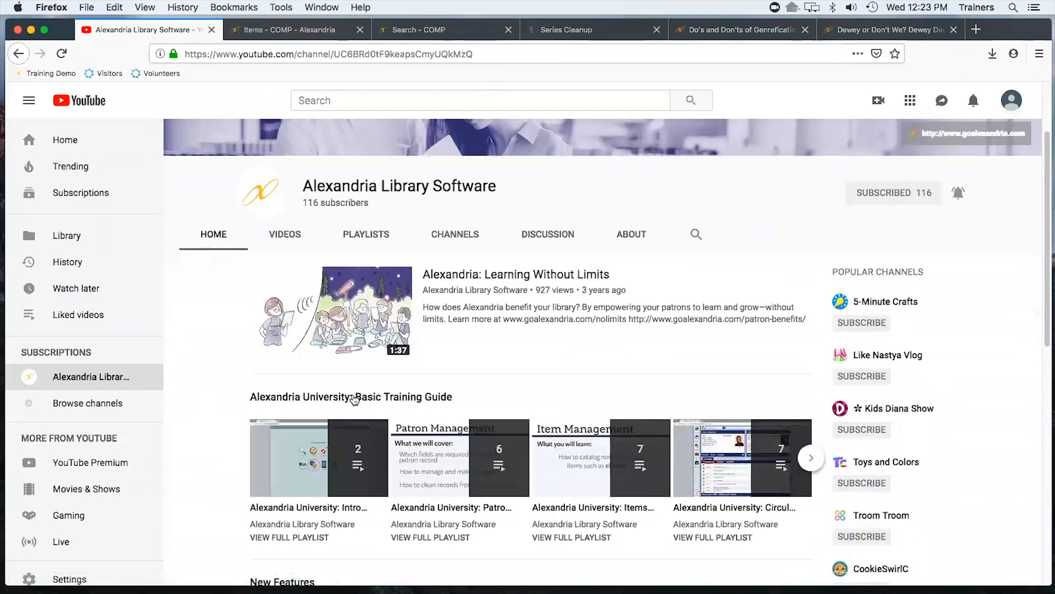
pyautogui.click(812, 462)
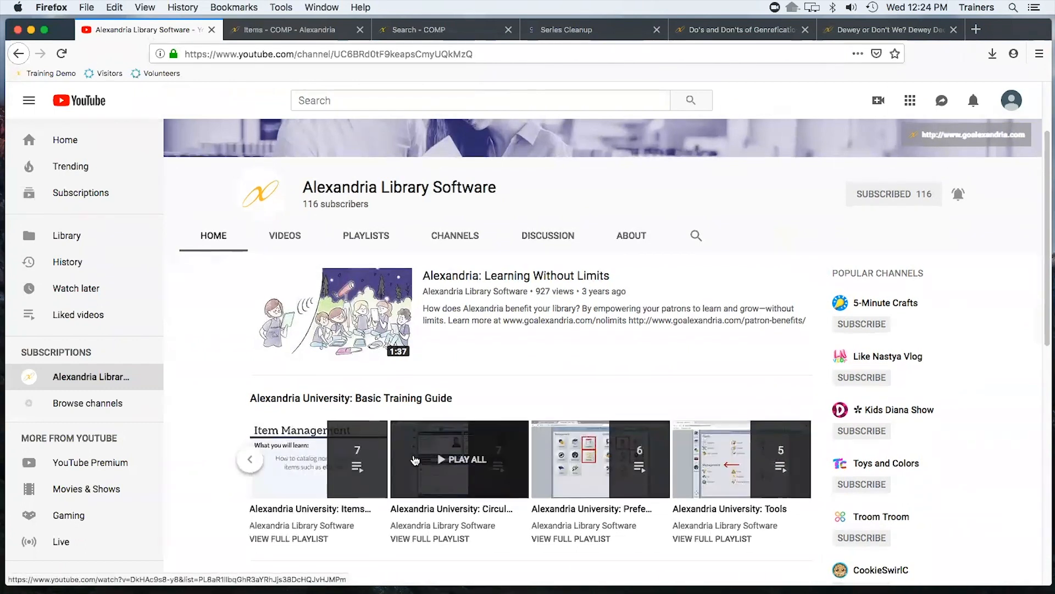
pyautogui.scroll(-7, 415, 460)
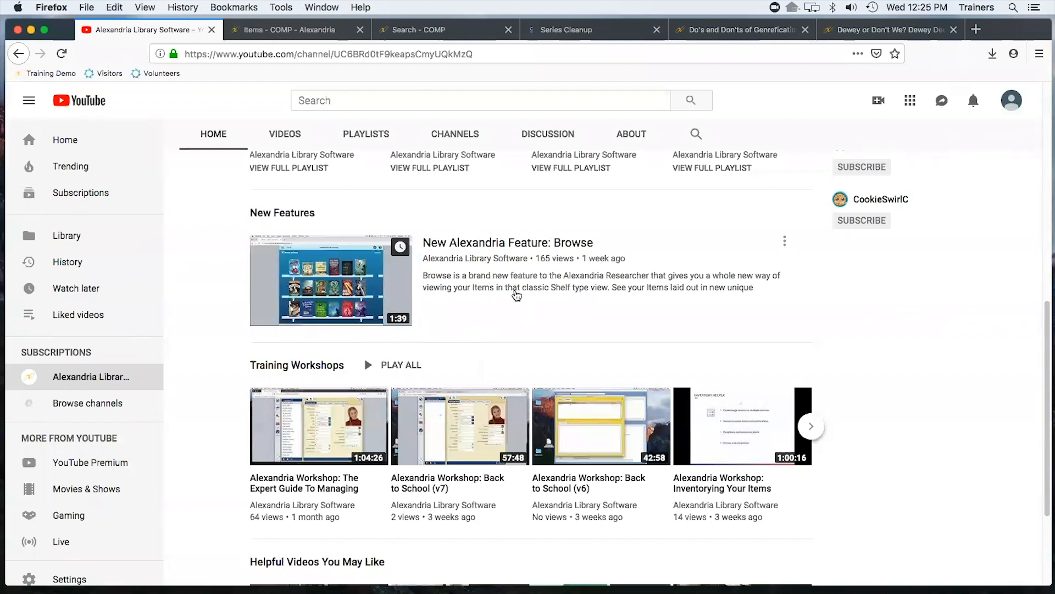
pyautogui.scroll(-1, 498, 291)
pyautogui.scroll(-3, 498, 291)
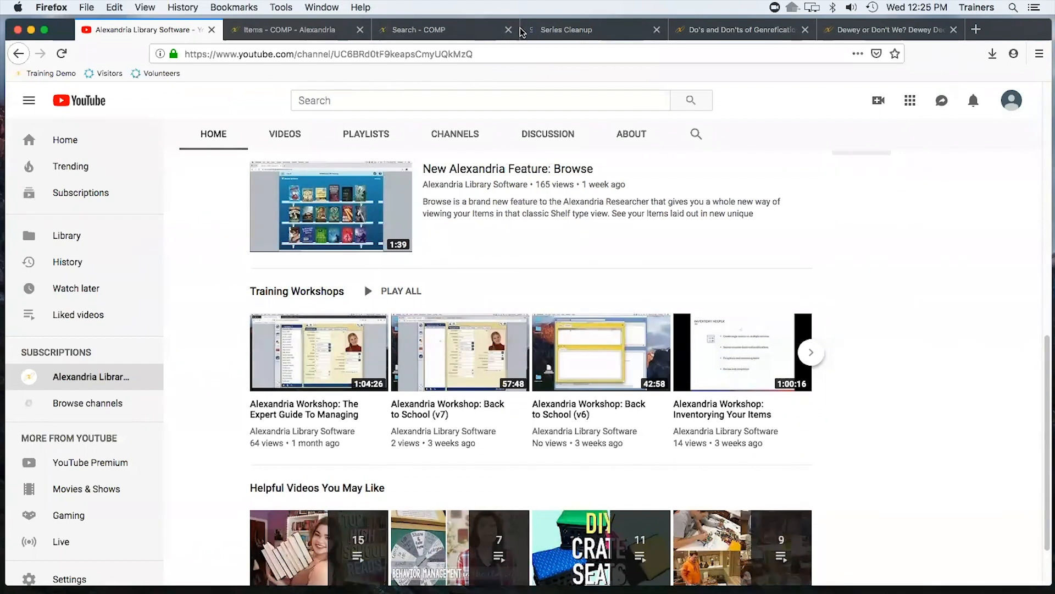
pyautogui.click(211, 30)
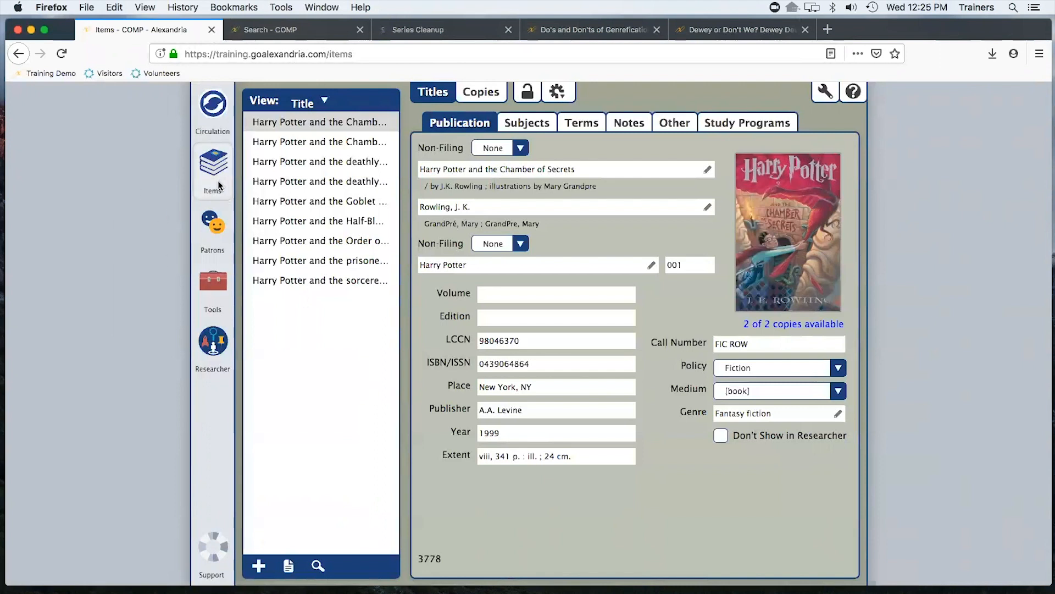
# Open the Titles category of the Utilities tool
pyautogui.click(211, 280)
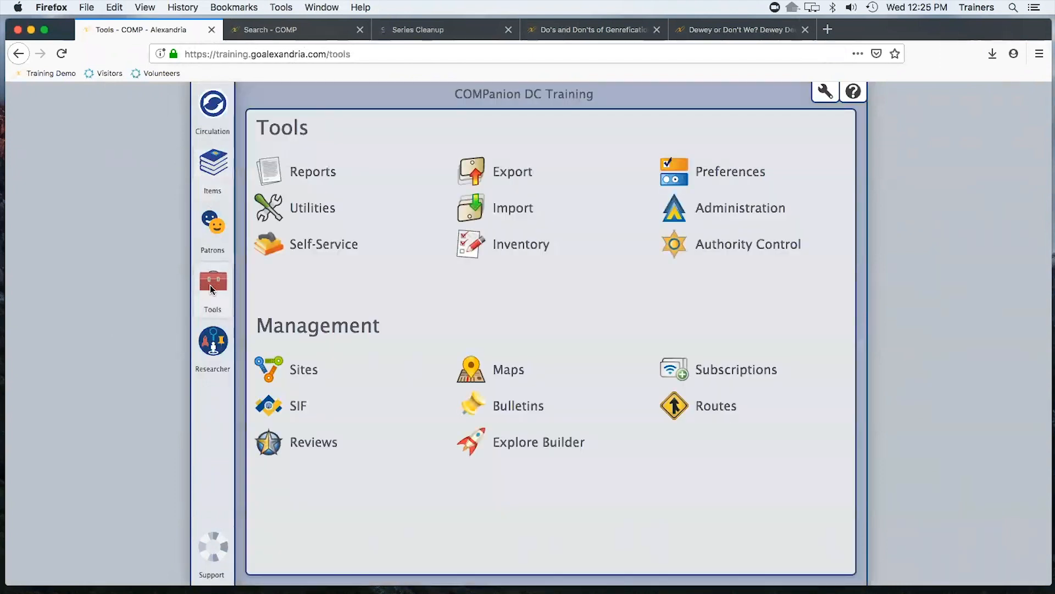
pyautogui.click(308, 211)
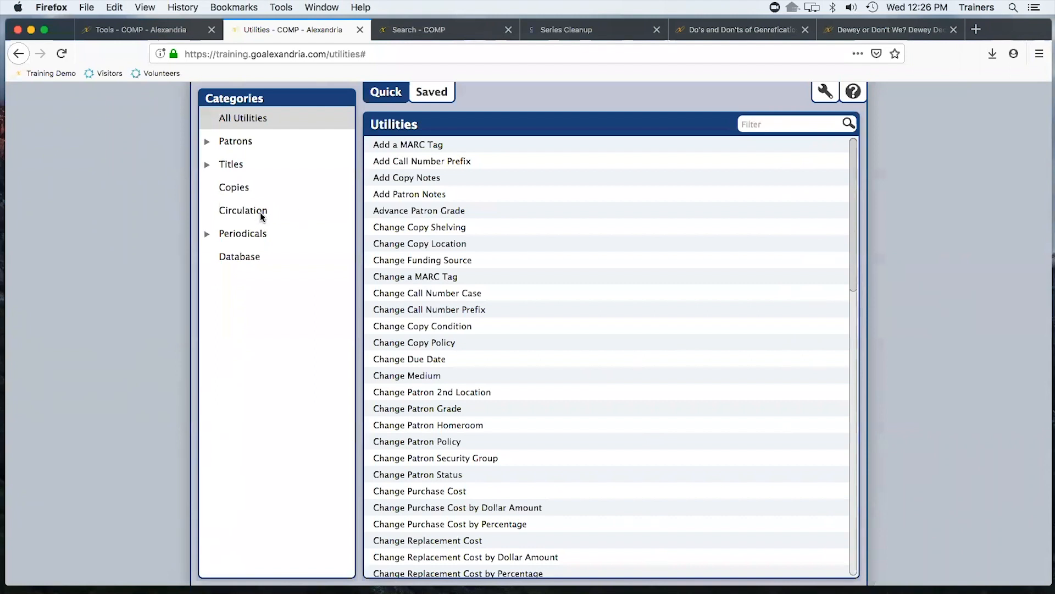
pyautogui.click(231, 165)
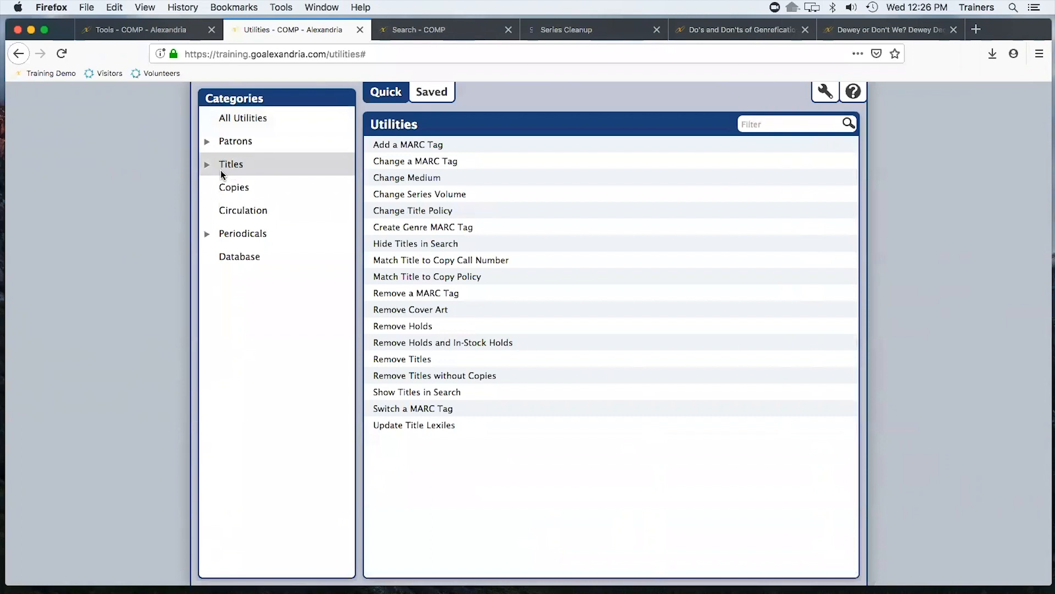
# Set up the Add a MARC Tag utility to add tag subfield 245_h with the value Pop Book
pyautogui.click(405, 144)
pyautogui.click(414, 161)
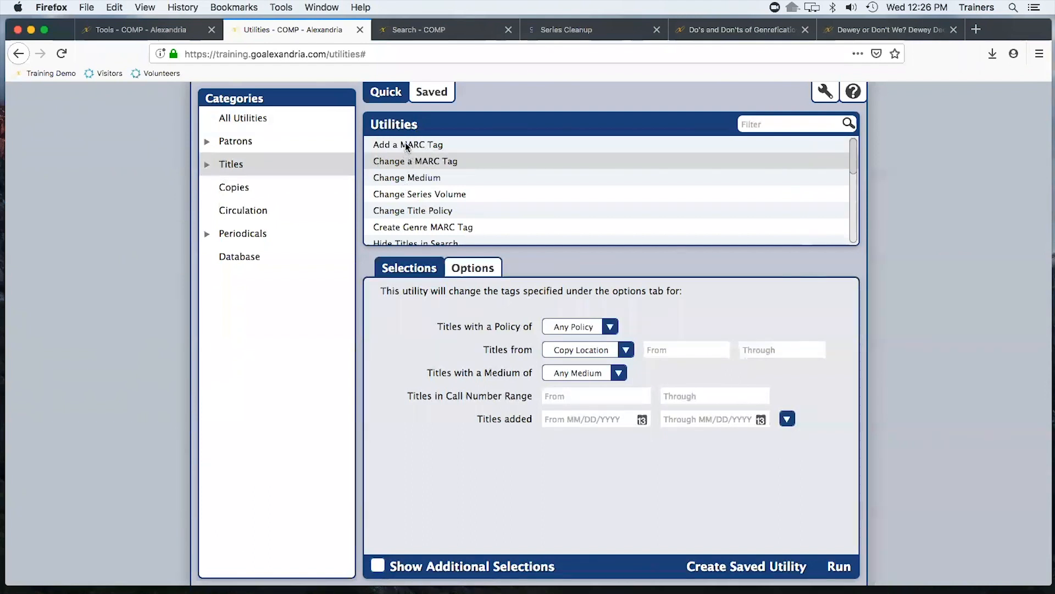
pyautogui.click(406, 145)
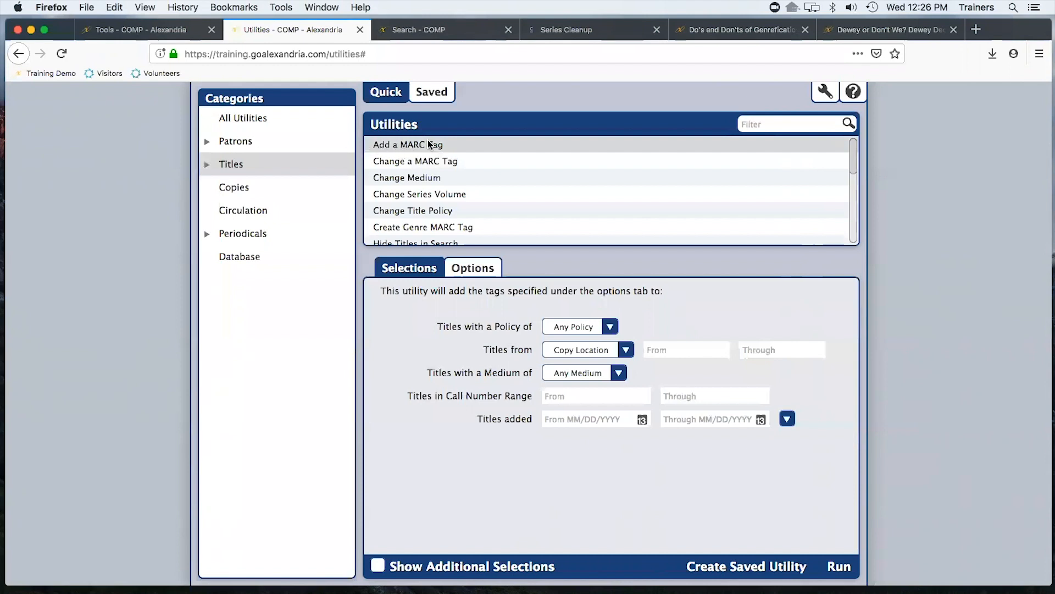
pyautogui.click(487, 269)
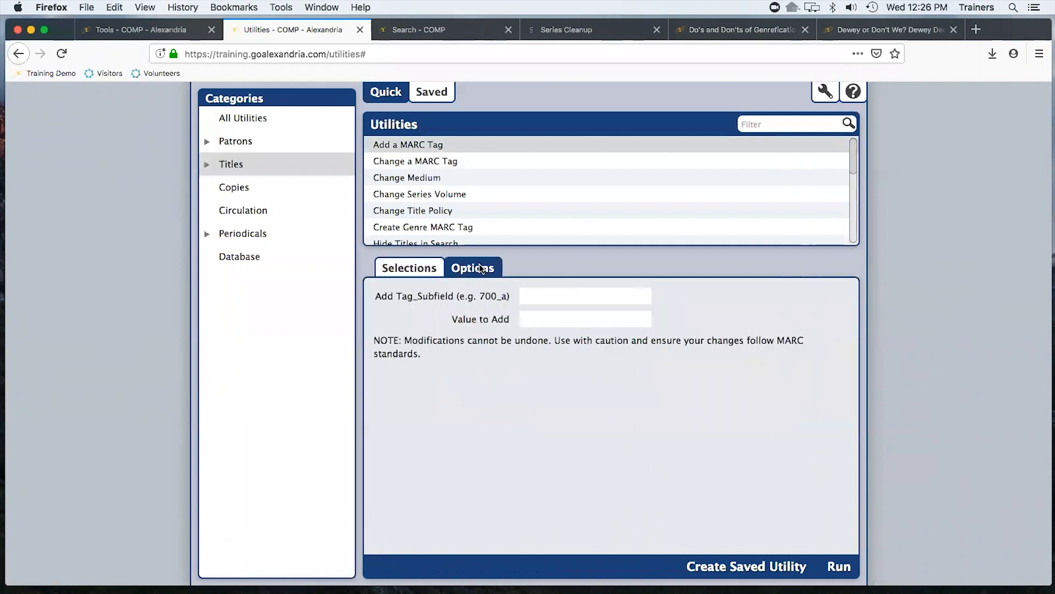
pyautogui.click(556, 296)
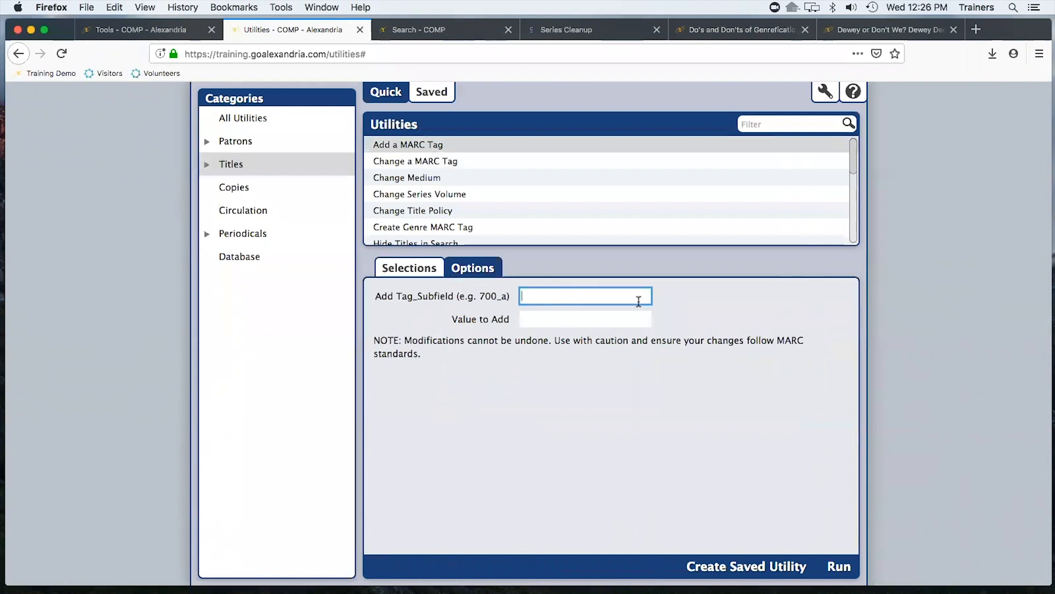
pyautogui.write('245_h')
pyautogui.press('Tab')
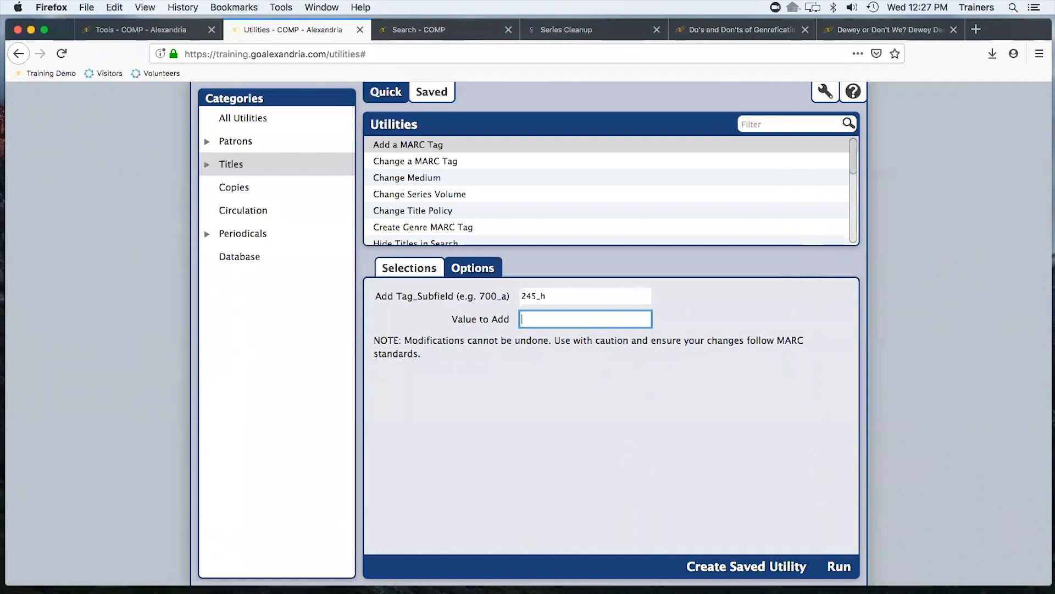
pyautogui.write('Pop Book')
# Start listing copy barcodes in the additional selections of the Add a MARC Tag utility
pyautogui.click(406, 269)
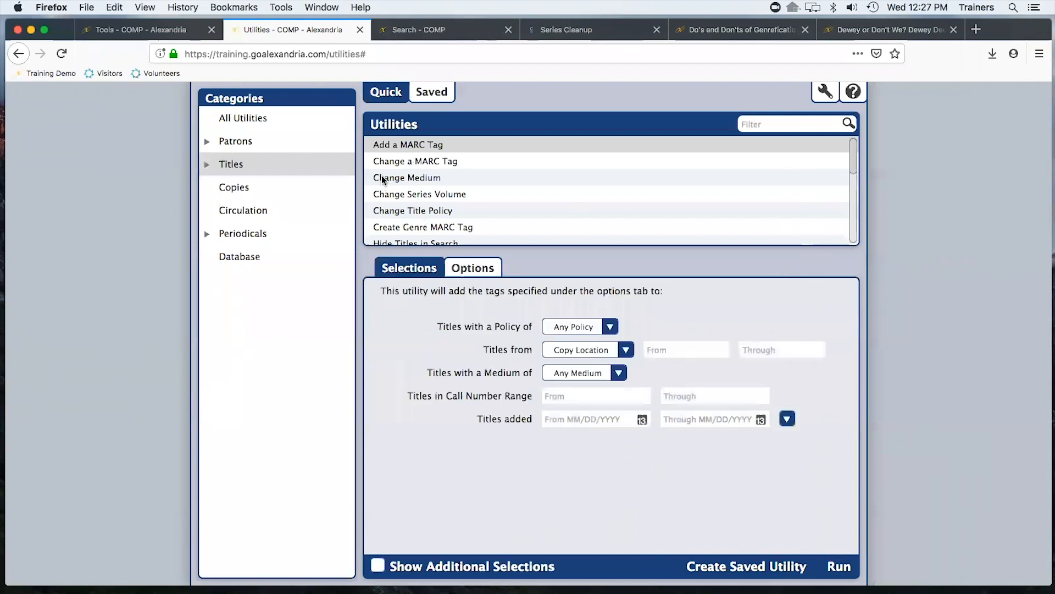
pyautogui.click(399, 558)
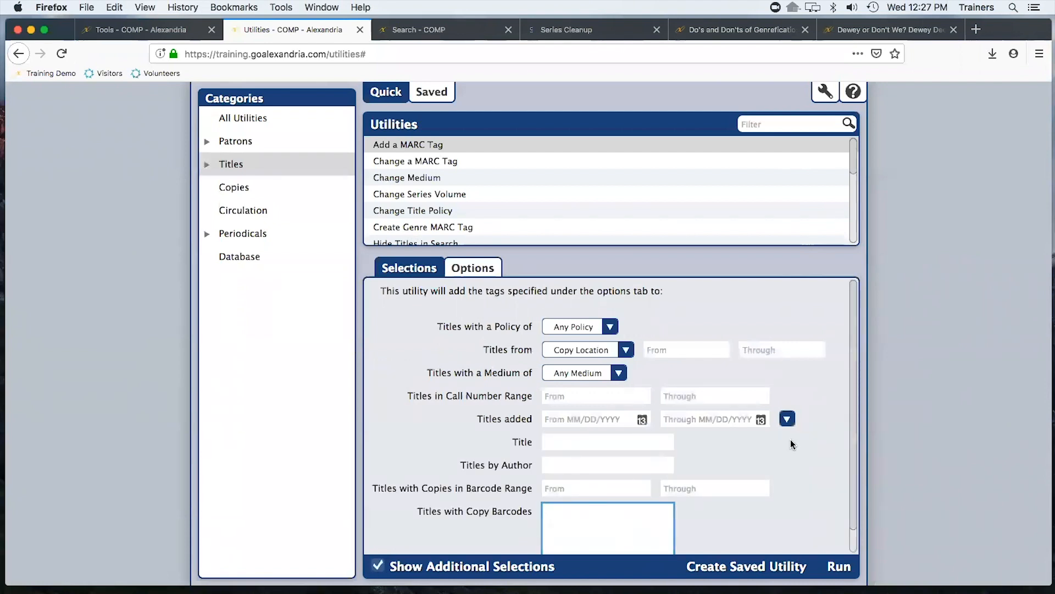
pyautogui.write('21306 ')
pyautogui.write('21307')
pyautogui.press('Return')
pyautogui.write('213089')
pyautogui.press('BackSpace')
# Choose the Change a MARC Tag utility and list copy barcodes 21036, 21037 and 21038 in the additional selections
pyautogui.click(461, 160)
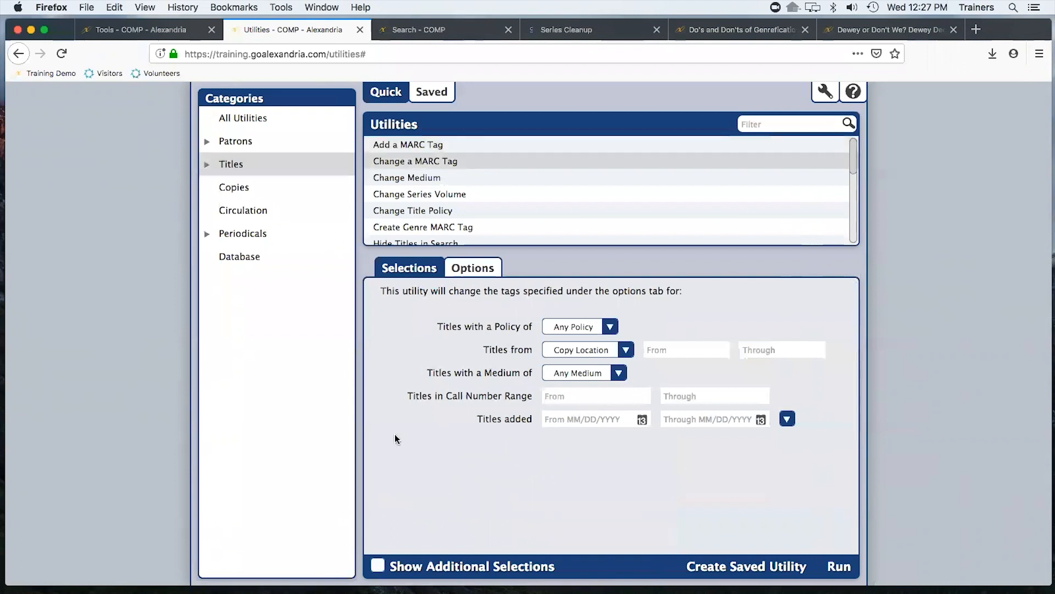
pyautogui.click(377, 567)
pyautogui.click(589, 504)
pyautogui.write('21')
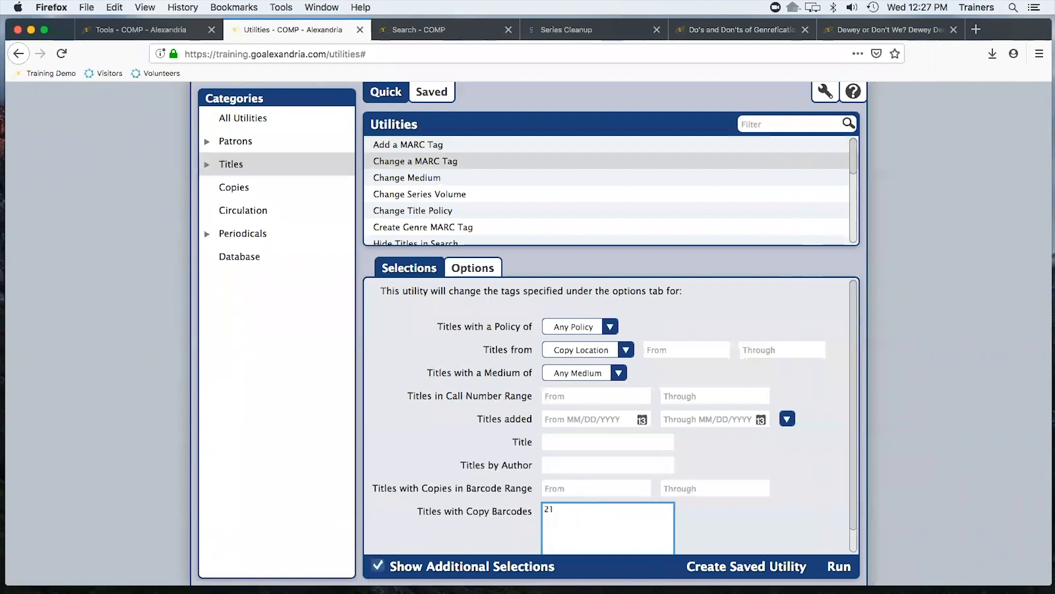
pyautogui.write('0362103721038')
pyautogui.click(567, 510)
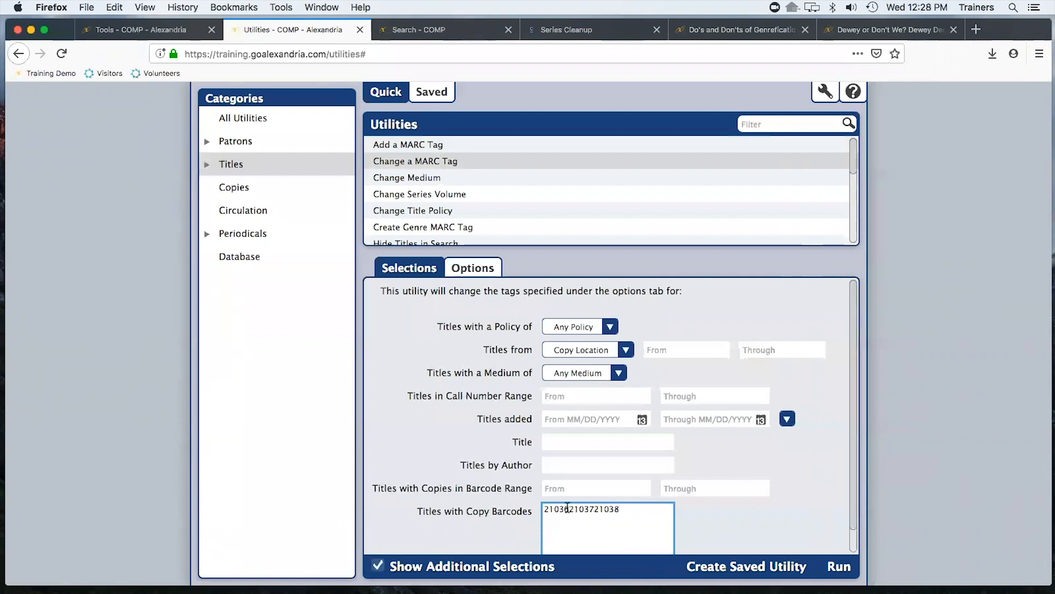
pyautogui.press('Return')
pyautogui.click(569, 519)
pyautogui.press('Return')
pyautogui.click(449, 266)
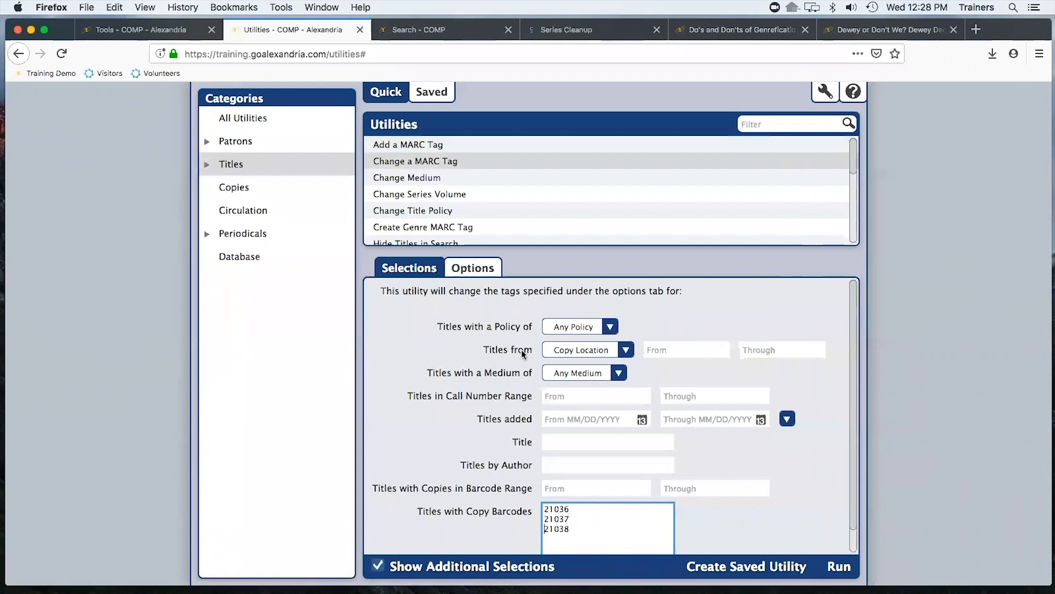
pyautogui.click(566, 296)
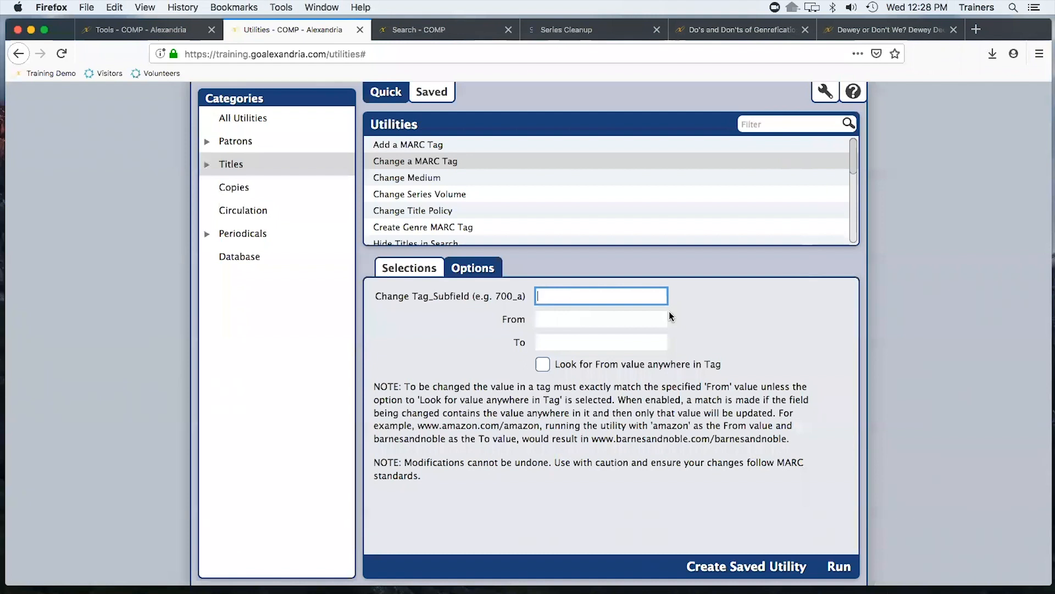
pyautogui.write('490_a')
pyautogui.press('Tab')
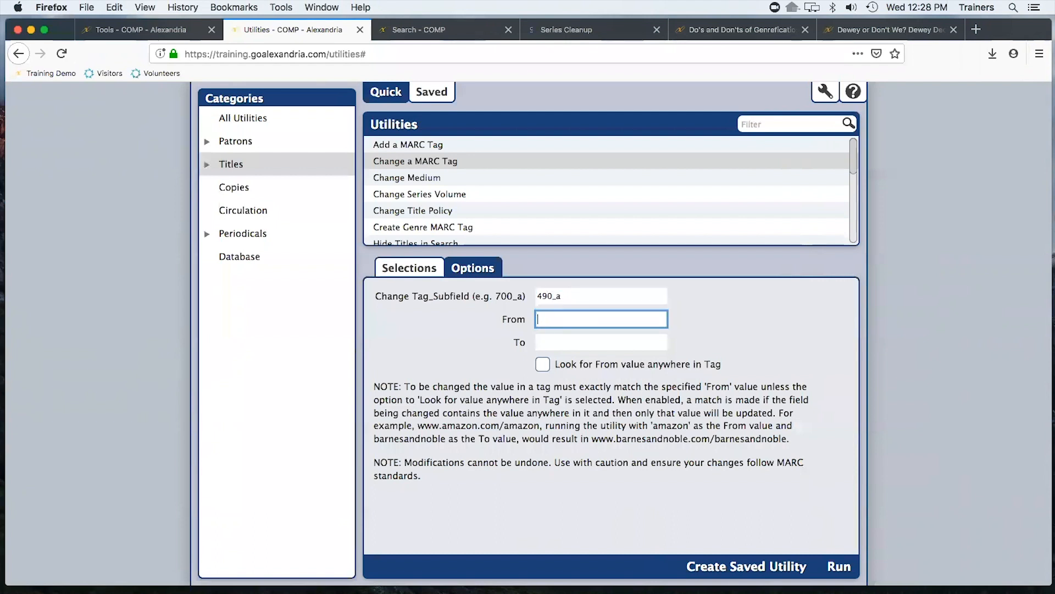
pyautogui.write('830_a')
pyautogui.moveTo(572, 296); pyautogui.dragTo(497, 295)
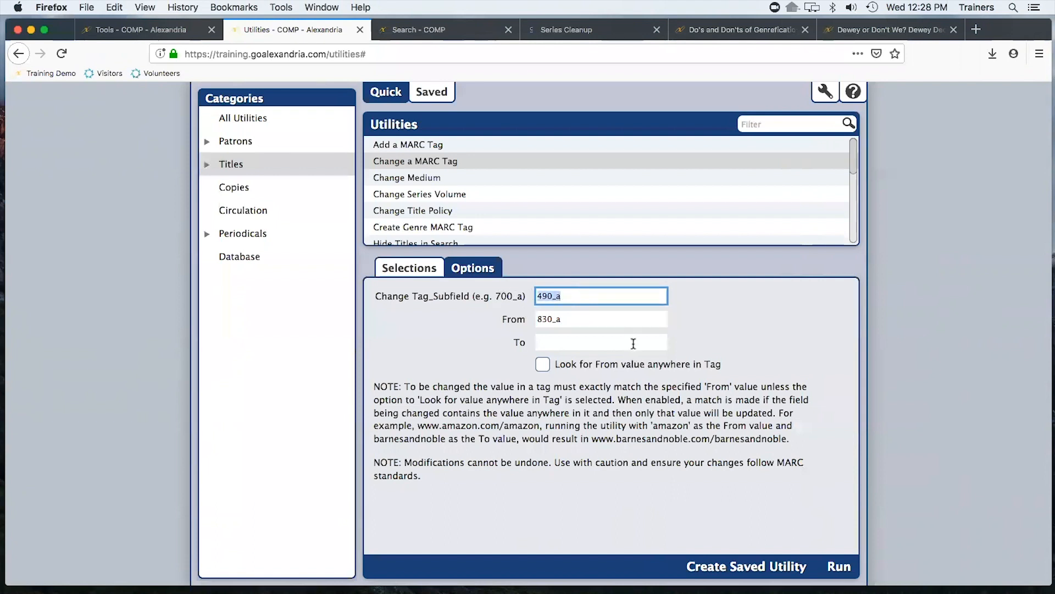
pyautogui.press('BackSpace')
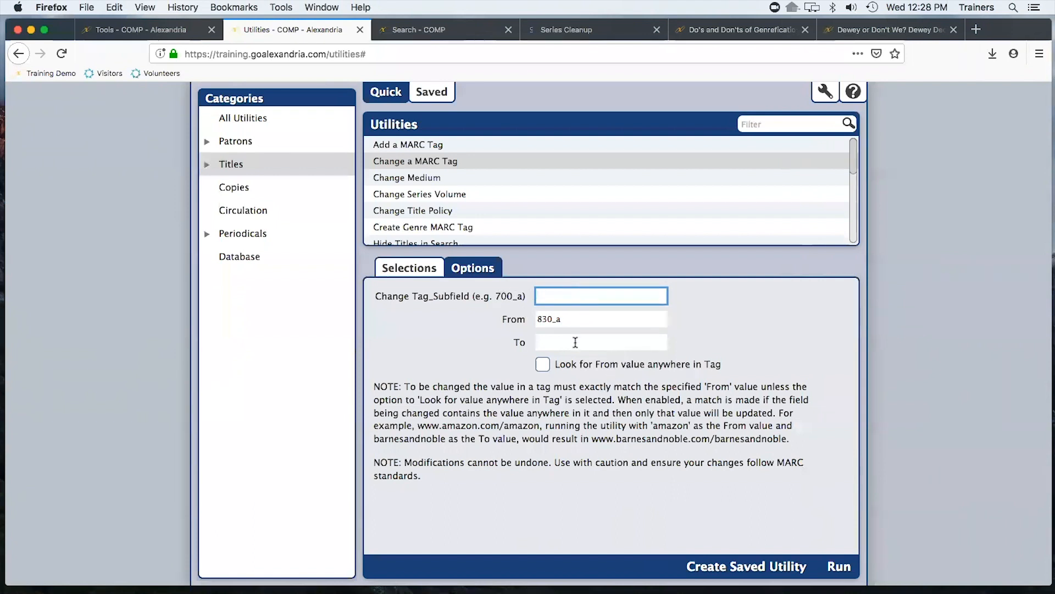
pyautogui.moveTo(569, 319); pyautogui.dragTo(510, 322)
pyautogui.press('BackSpace')
# Fill in the Change a MARC Tag options with 430_a as the tag, 430_a as From and 830_a as To
pyautogui.click(561, 293)
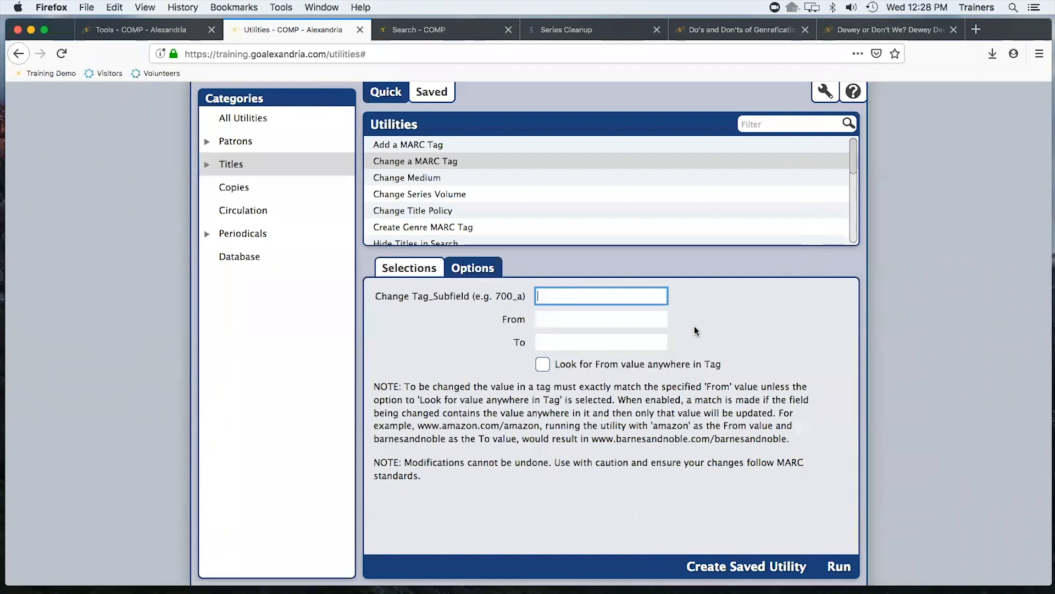
pyautogui.write('430_a')
pyautogui.press('Tab')
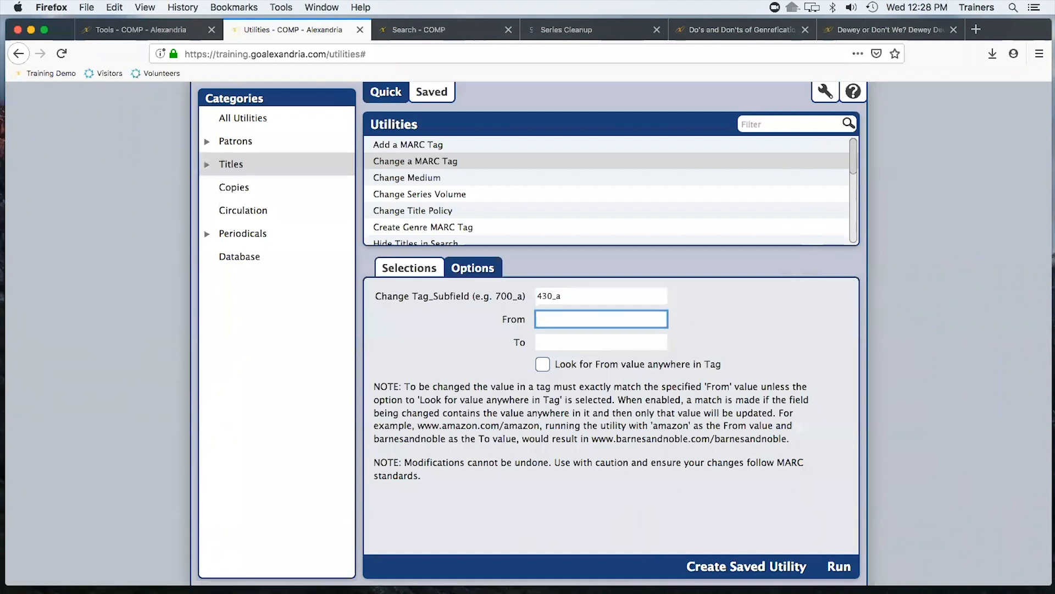
pyautogui.write('430_a')
pyautogui.press('Tab')
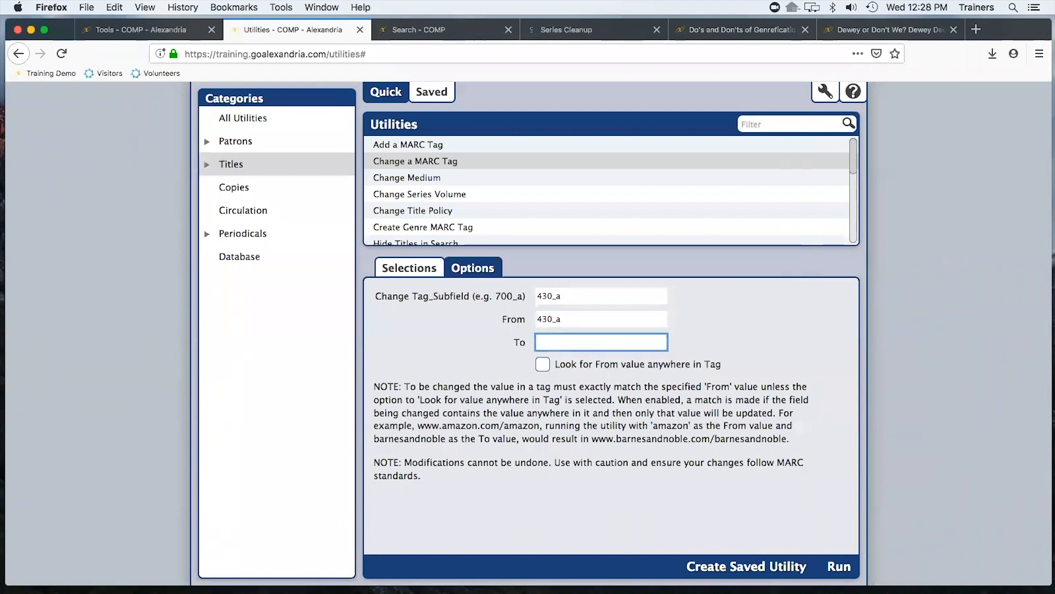
pyautogui.write('89')
pyautogui.press('BackSpace')
pyautogui.write('30_a')
# Correct the Change Tag_Subfield and From values to 490_a, keeping 830_a as the To value
pyautogui.click(544, 318)
pyautogui.press('BackSpace')
pyautogui.write('9')
pyautogui.click(548, 295)
pyautogui.press('BackSpace')
pyautogui.write('9')
pyautogui.click(745, 306)
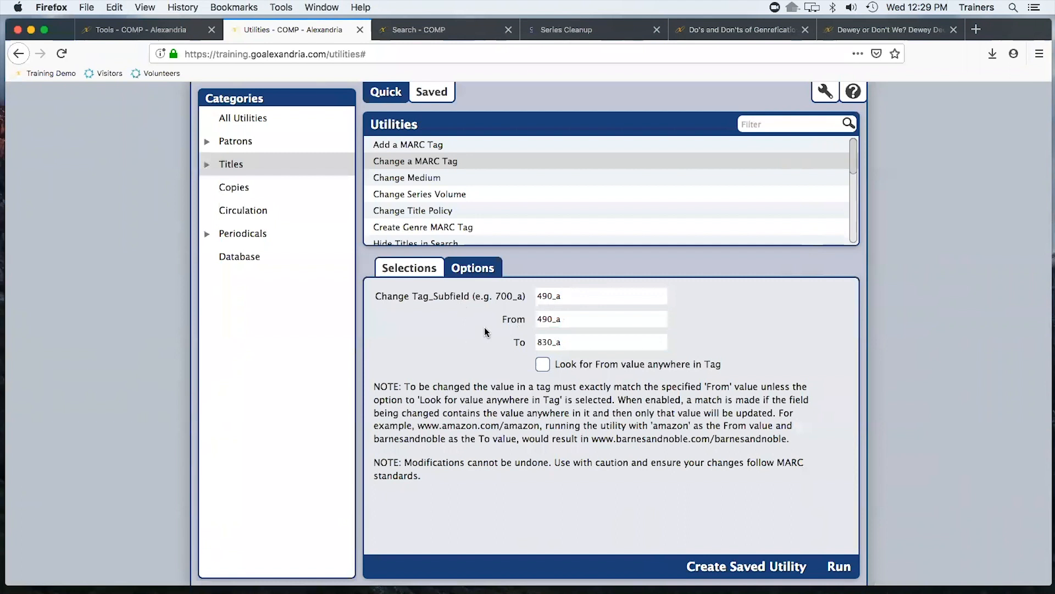
# Review the Change Tag_Subfield, From and To values of the utility
pyautogui.doubleClick(577, 295)
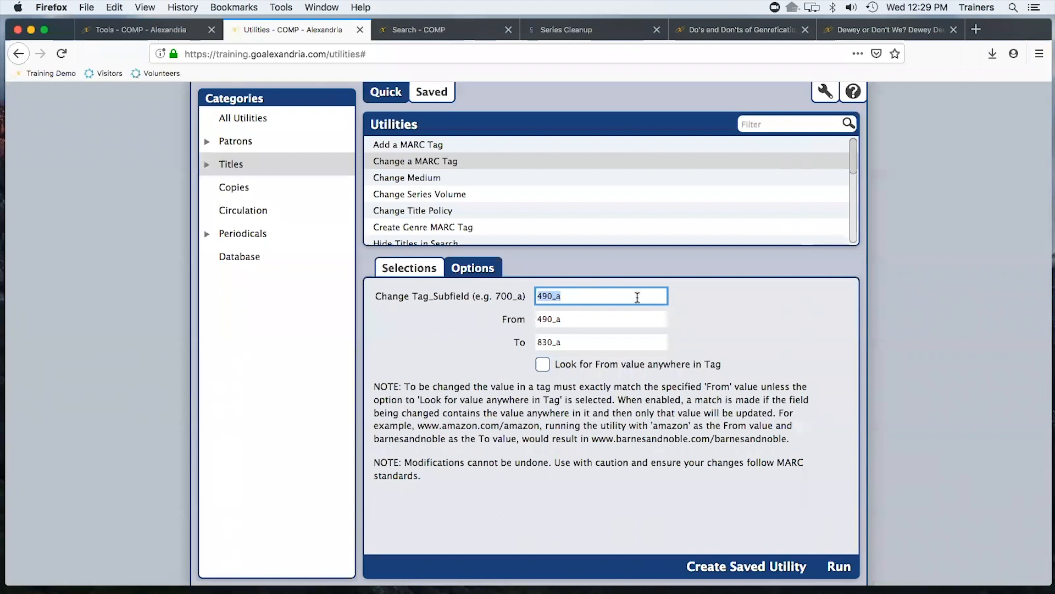
pyautogui.doubleClick(576, 320)
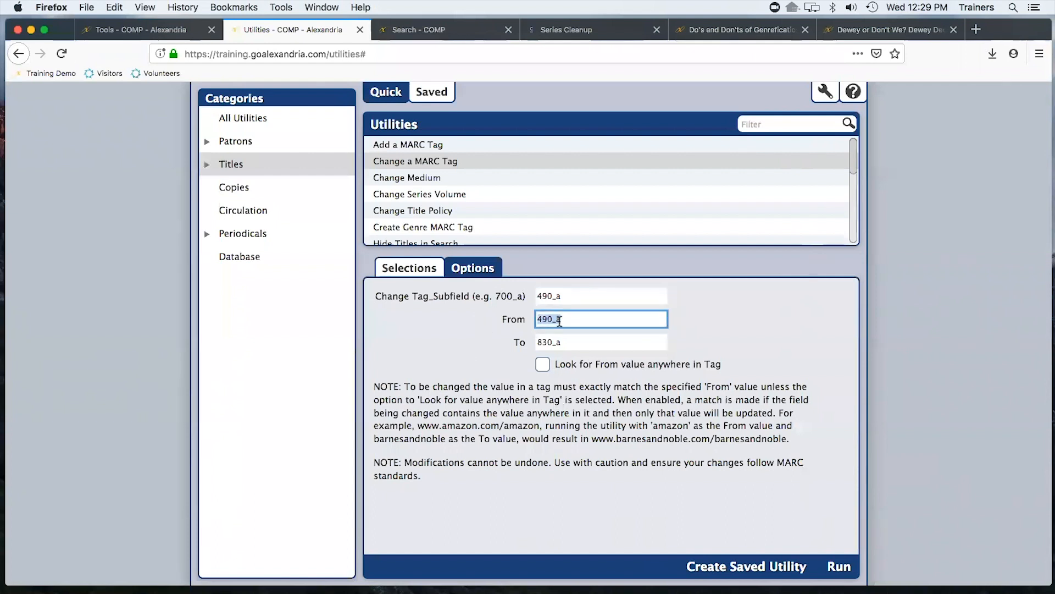
pyautogui.doubleClick(566, 340)
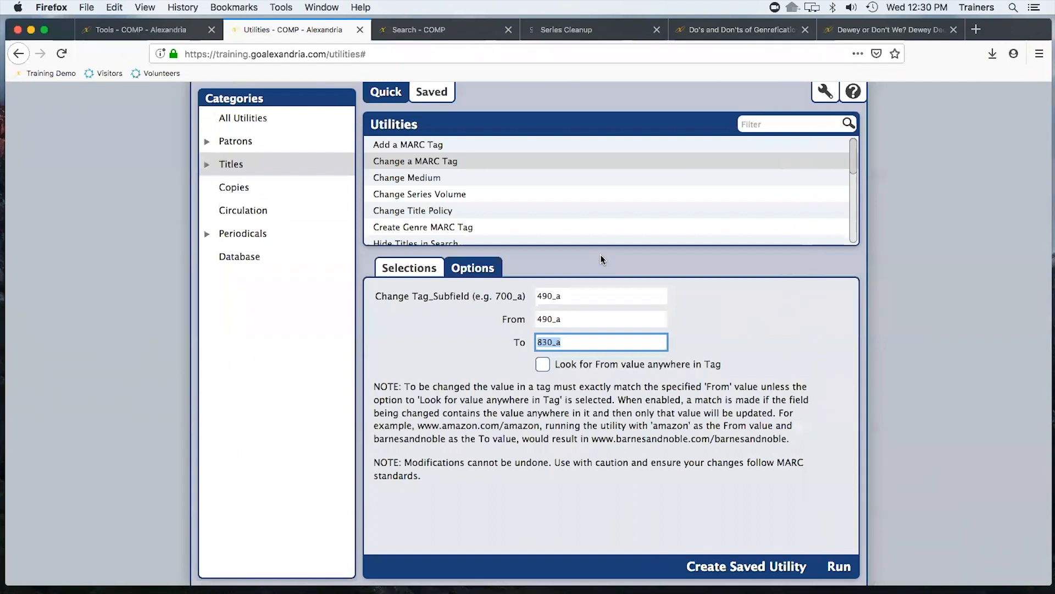
# Open the Create Genre MARC Tag utility from the Titles utilities
pyautogui.click(251, 166)
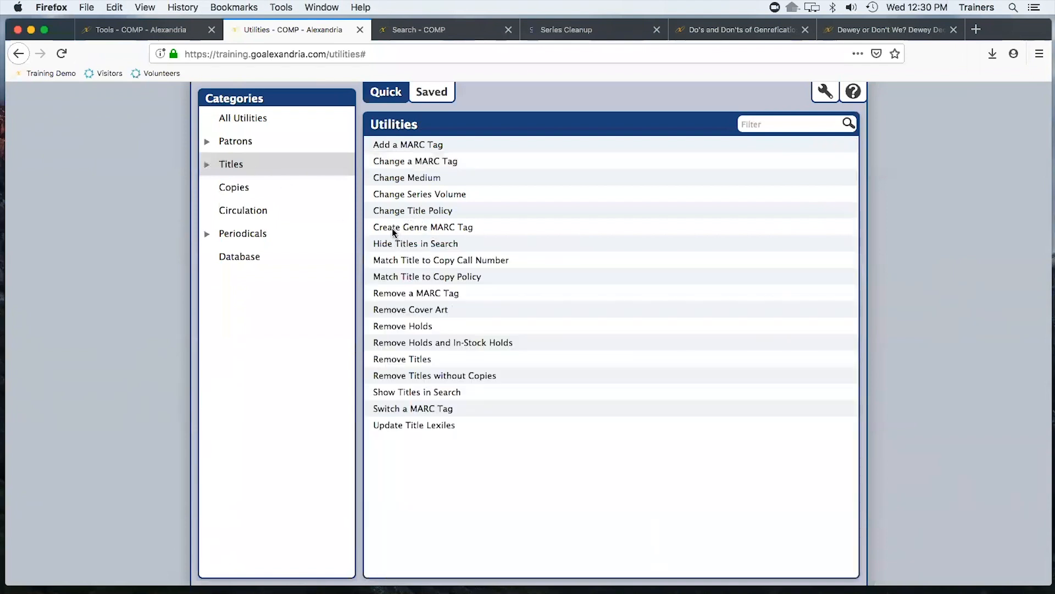
pyautogui.click(401, 227)
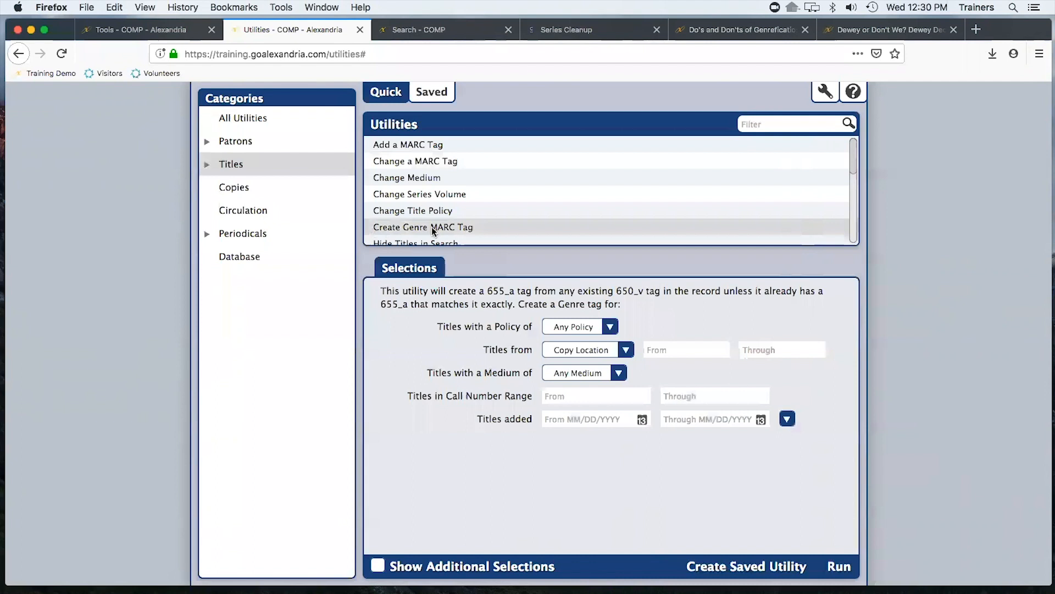
# Add a 655 genre tag Wizards to the Harry Potter and the Chamber of Secrets title record
pyautogui.click(98, 30)
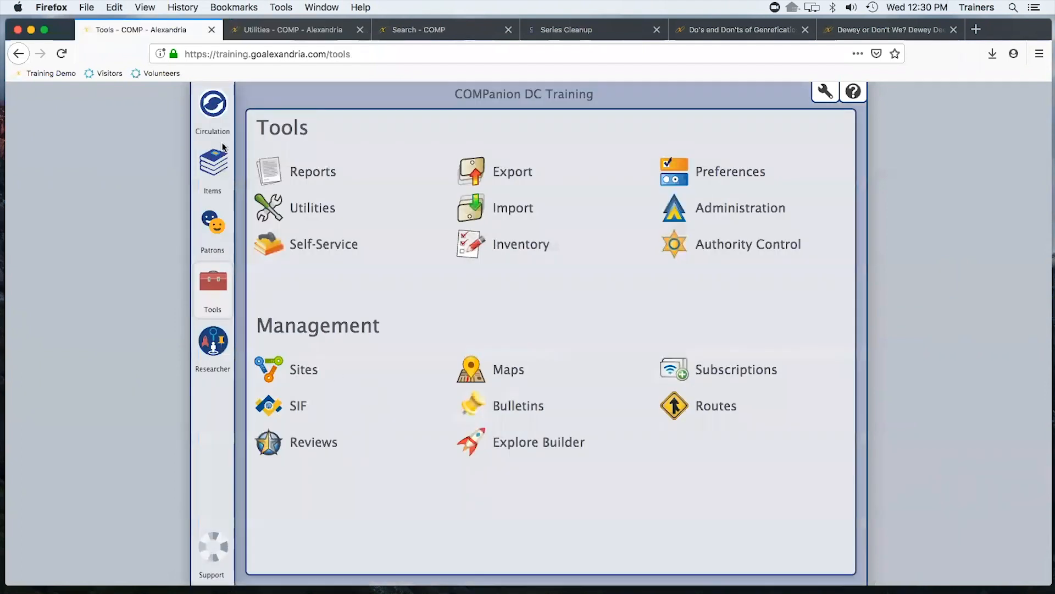
pyautogui.click(215, 172)
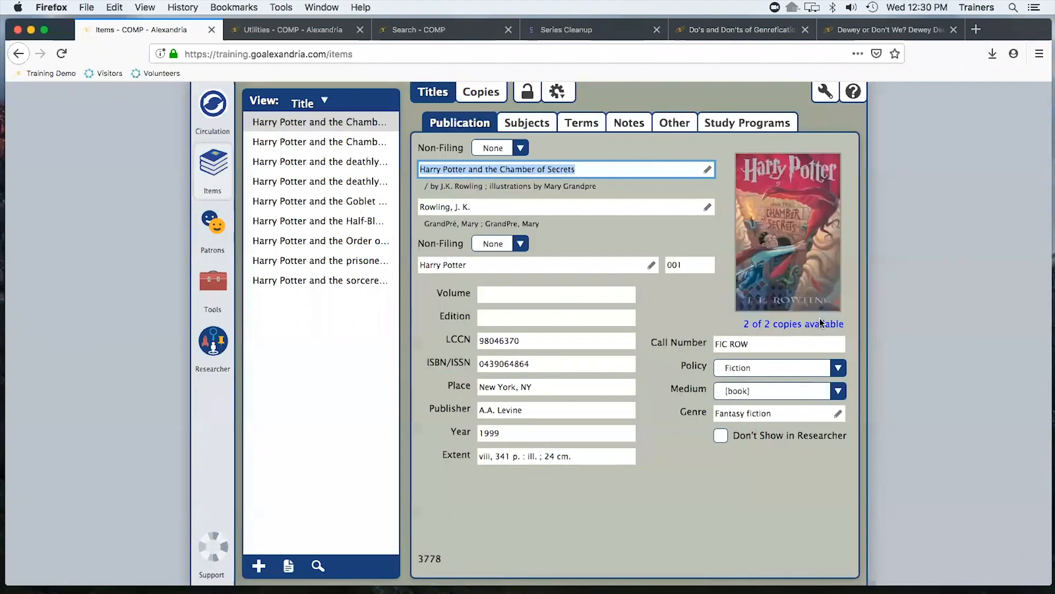
pyautogui.click(837, 413)
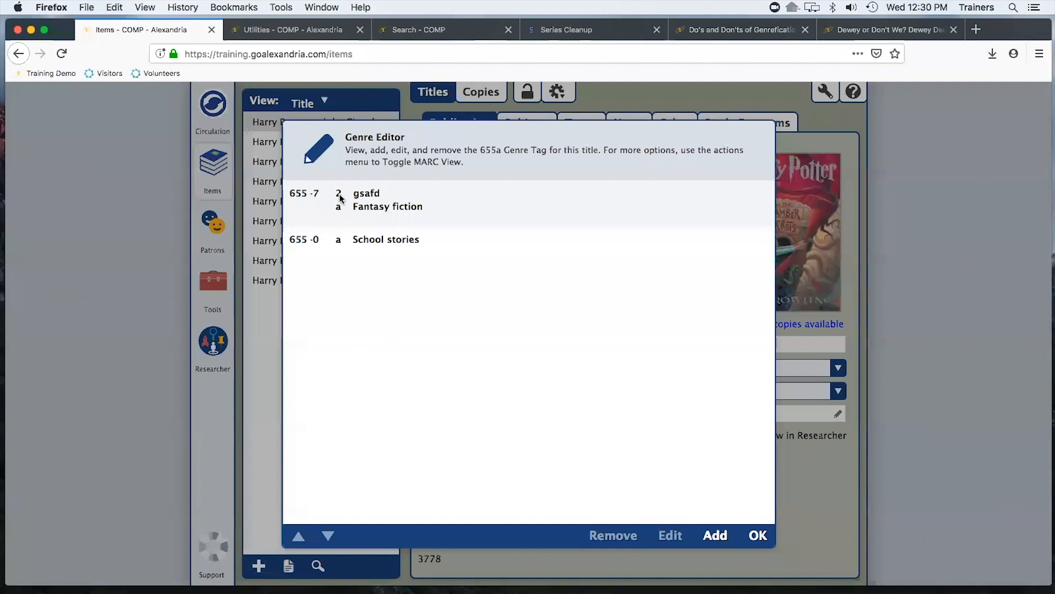
pyautogui.click(715, 535)
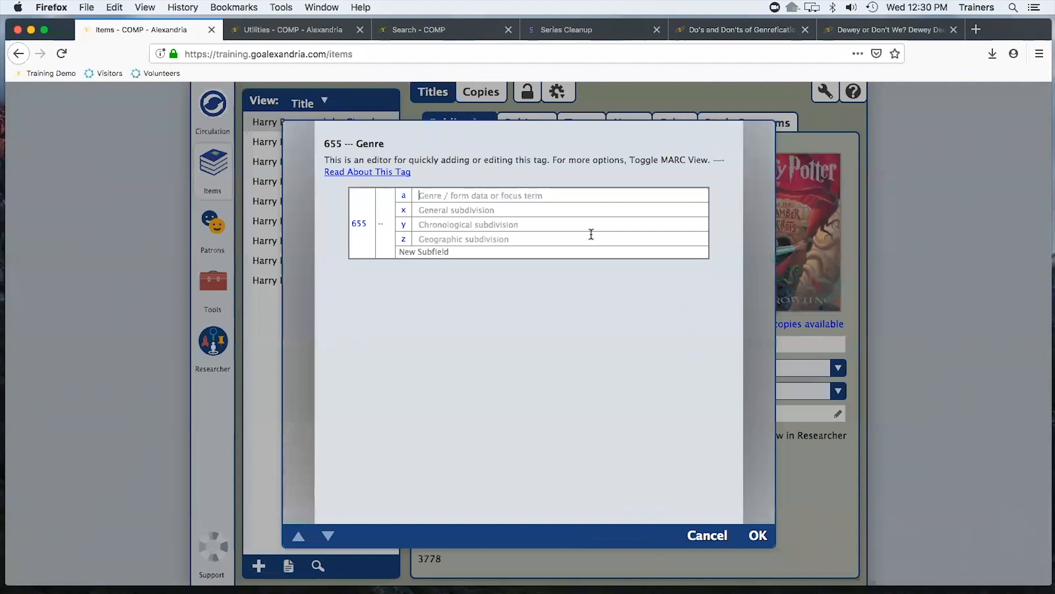
pyautogui.write('Wizards')
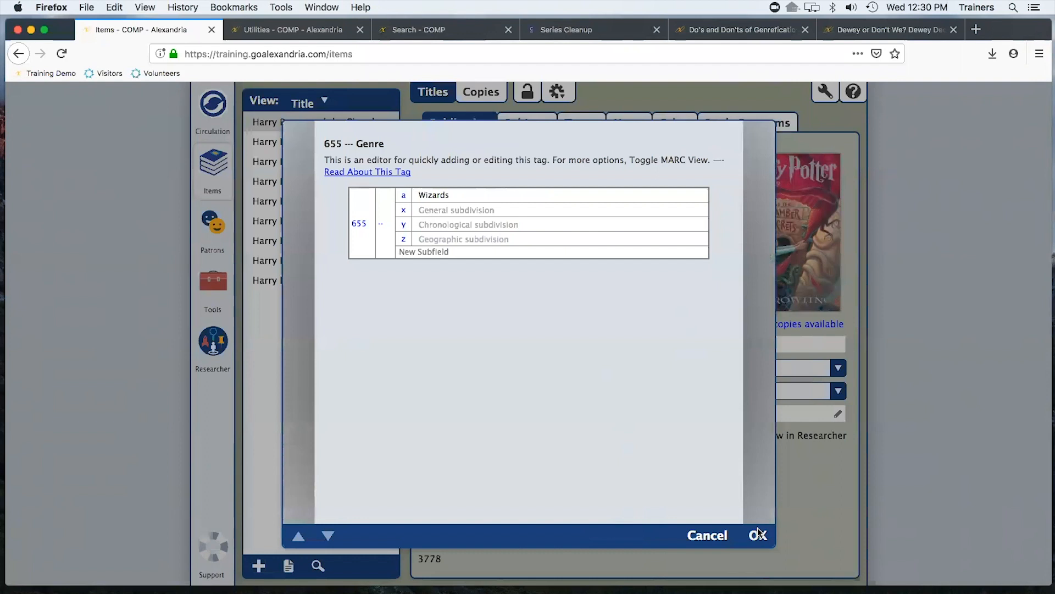
pyautogui.press('Return')
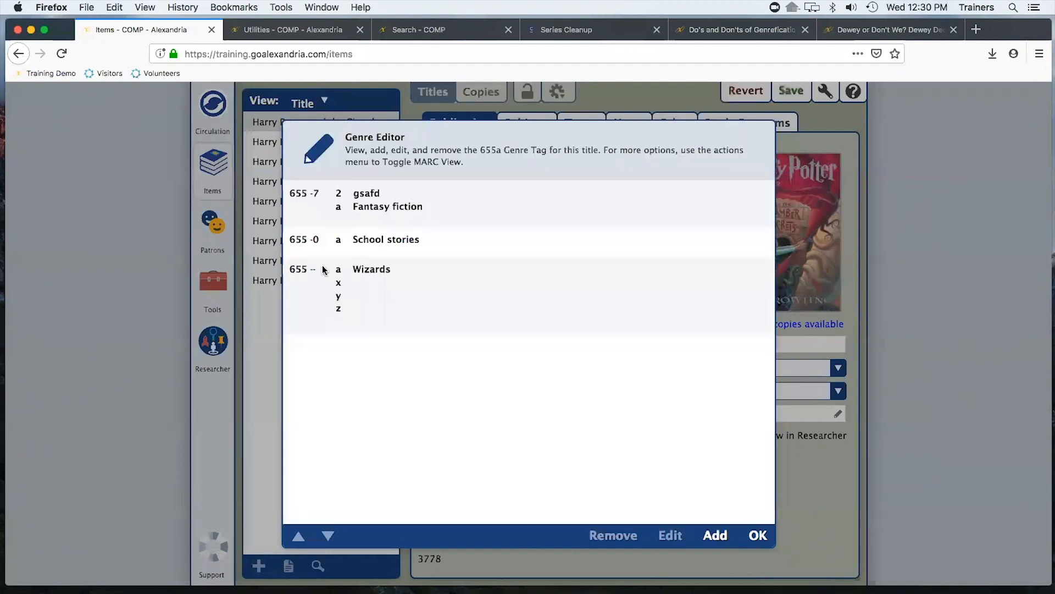
pyautogui.click(755, 539)
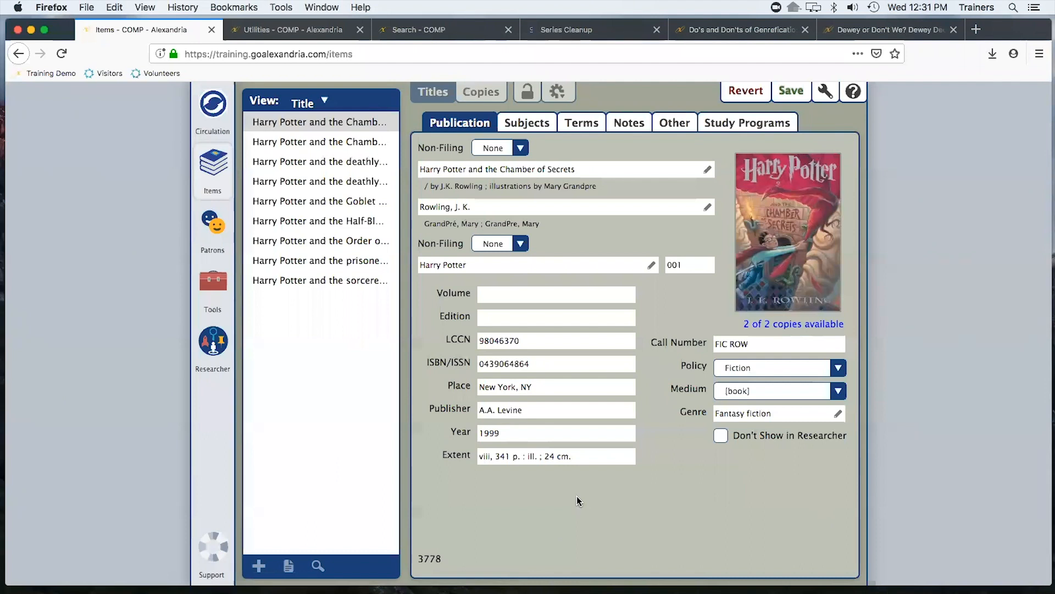
# Show additional selections for the Create Genre MARC Tag utility, then open the Change Series Volume utility
pyautogui.click(291, 29)
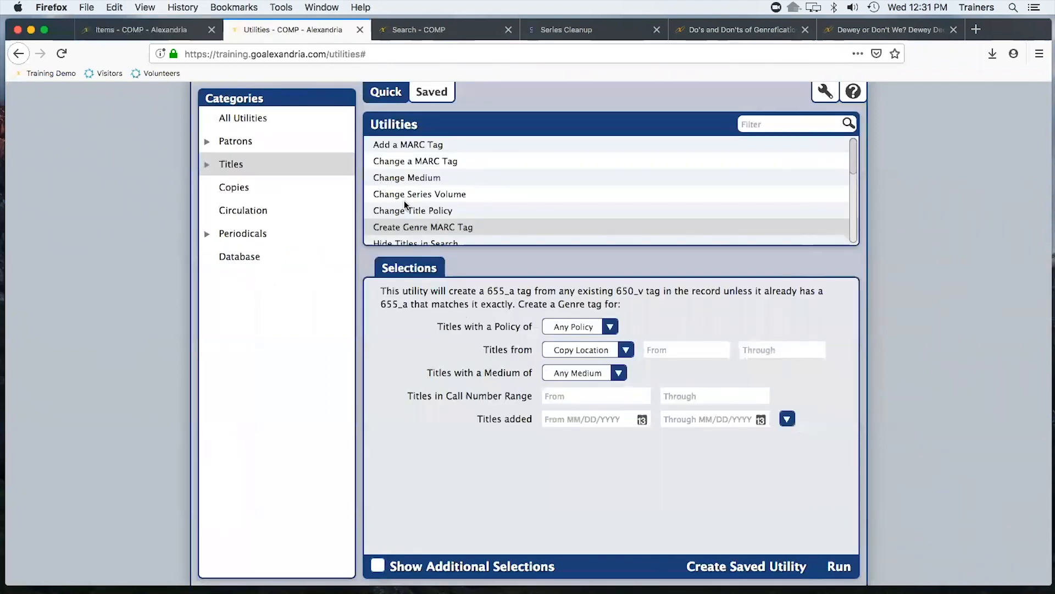
pyautogui.click(380, 565)
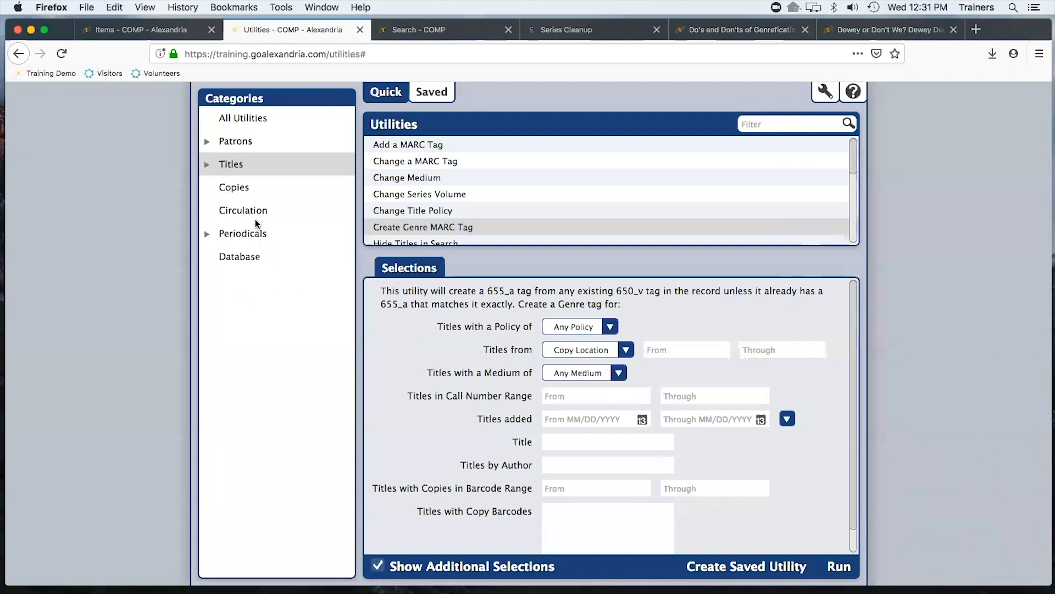
pyautogui.click(232, 168)
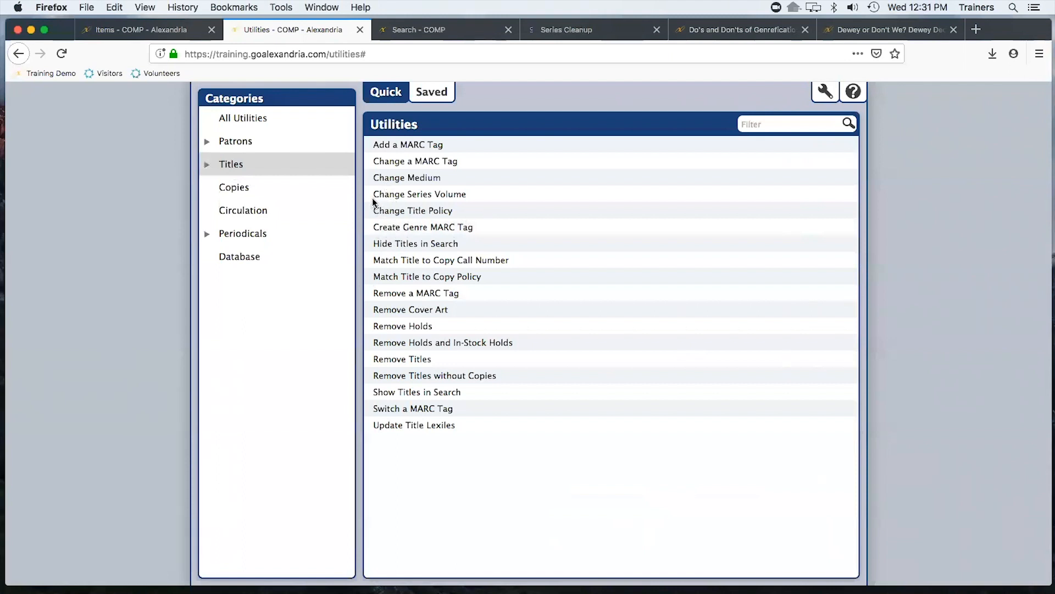
pyautogui.click(477, 195)
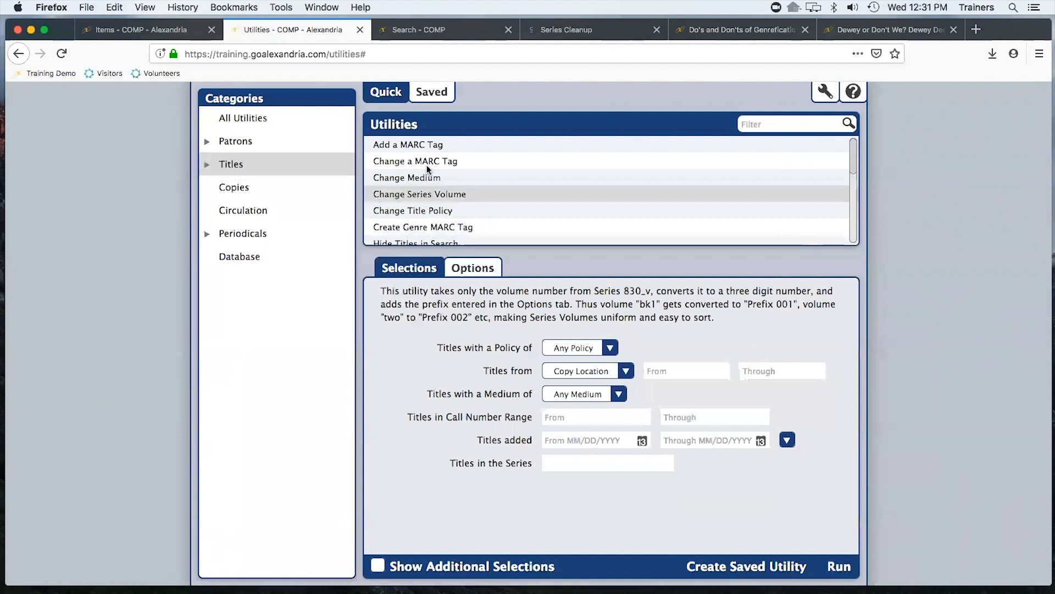
# Inspect the series name and series volume fields of the Harry Potter title record
pyautogui.click(125, 33)
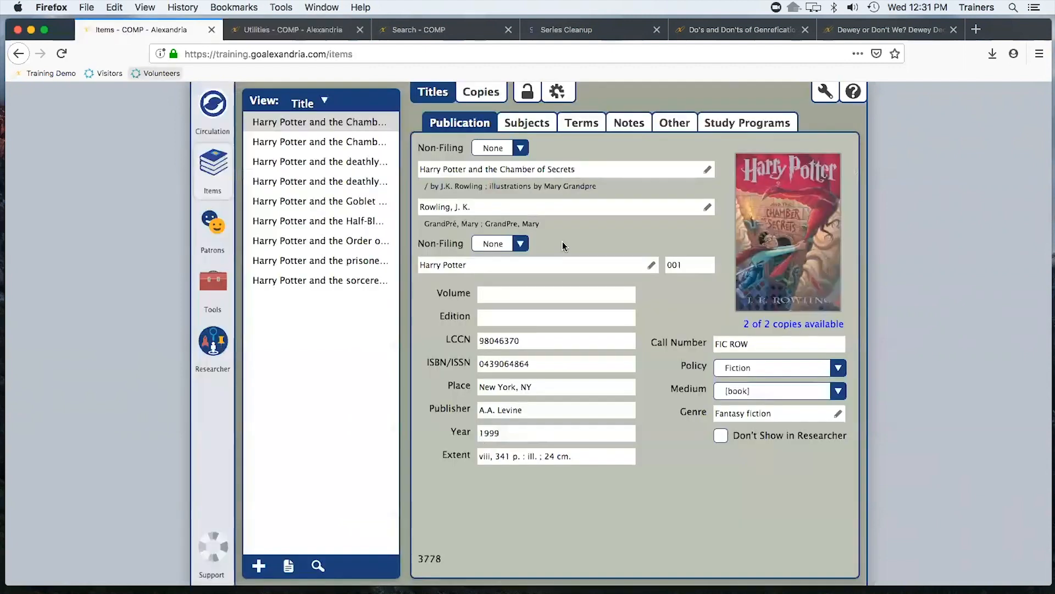
pyautogui.doubleClick(690, 264)
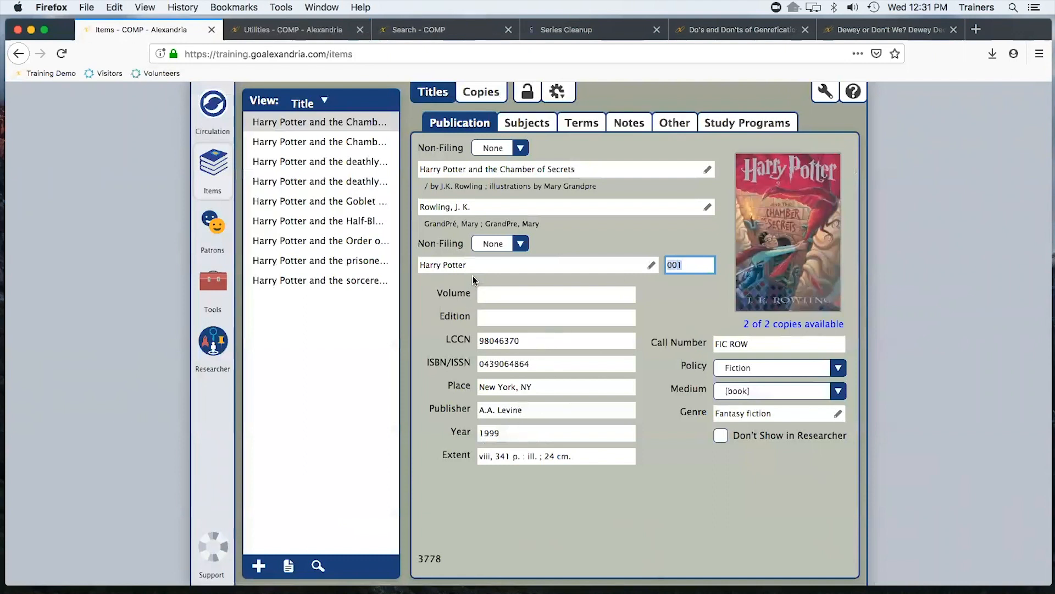
pyautogui.hotkey('shift', 'Tab')
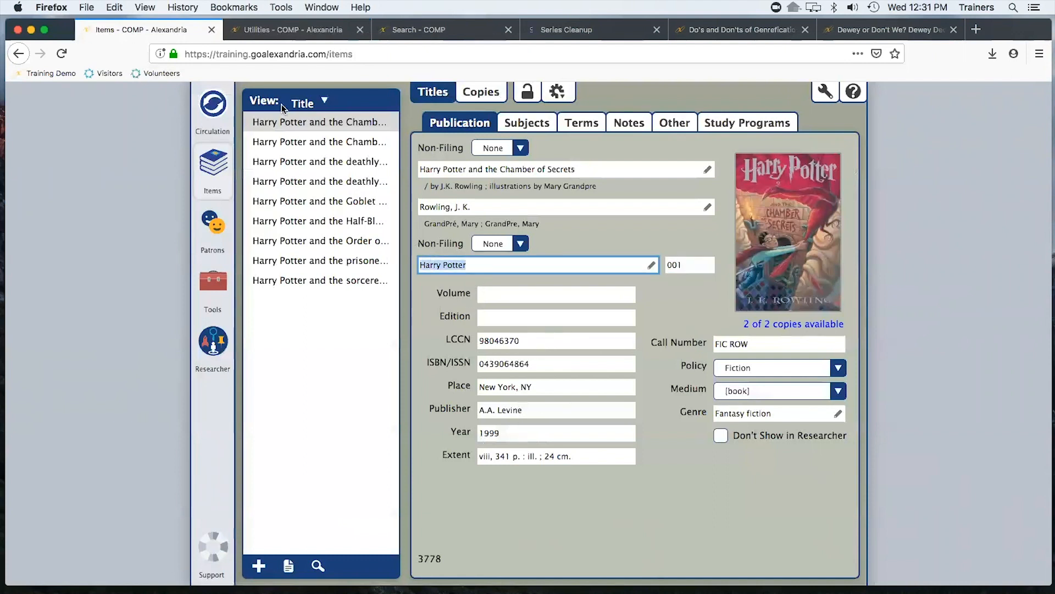
# Set the Change Series Volume utility's volume prefix to Volume and return to its selections
pyautogui.click(291, 30)
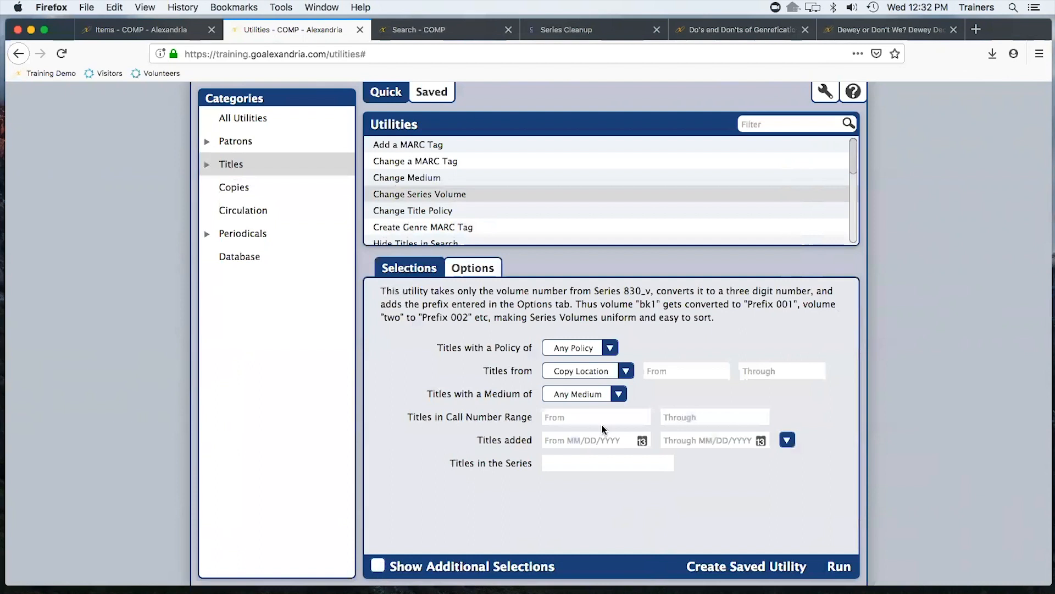
pyautogui.click(468, 269)
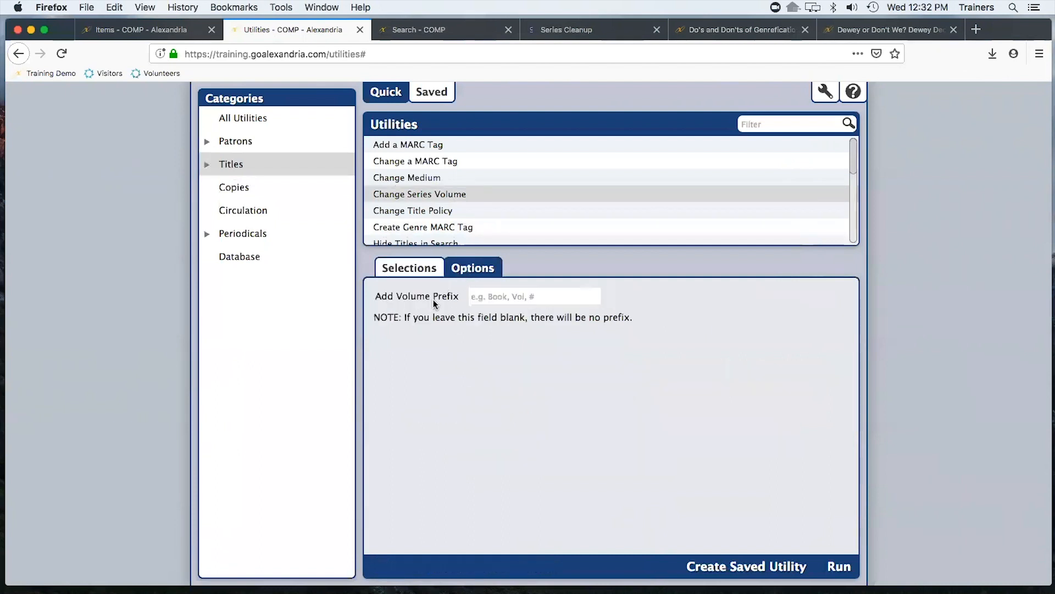
pyautogui.click(516, 297)
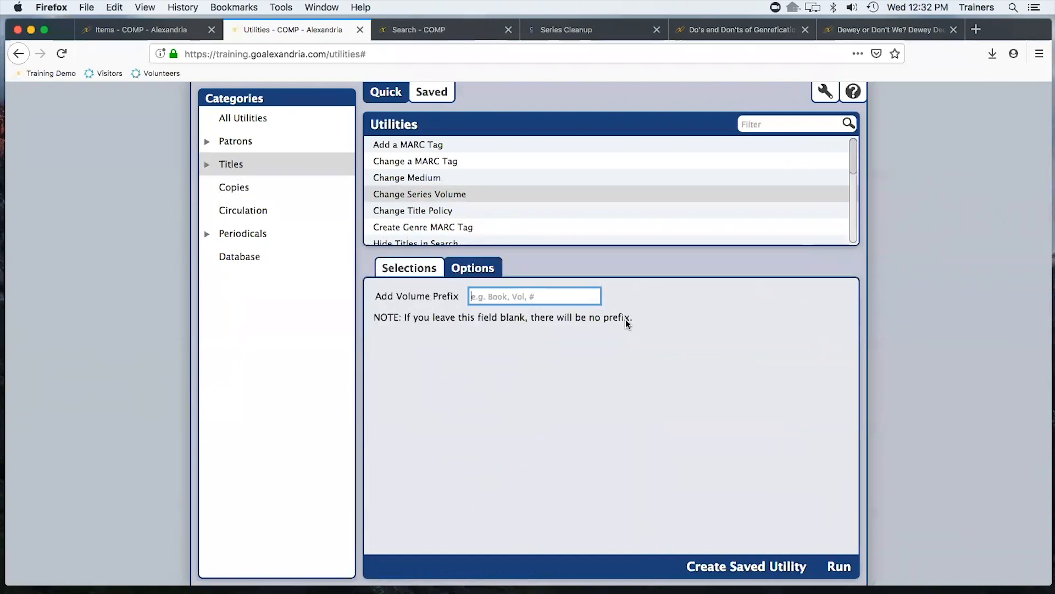
pyautogui.write('Volu')
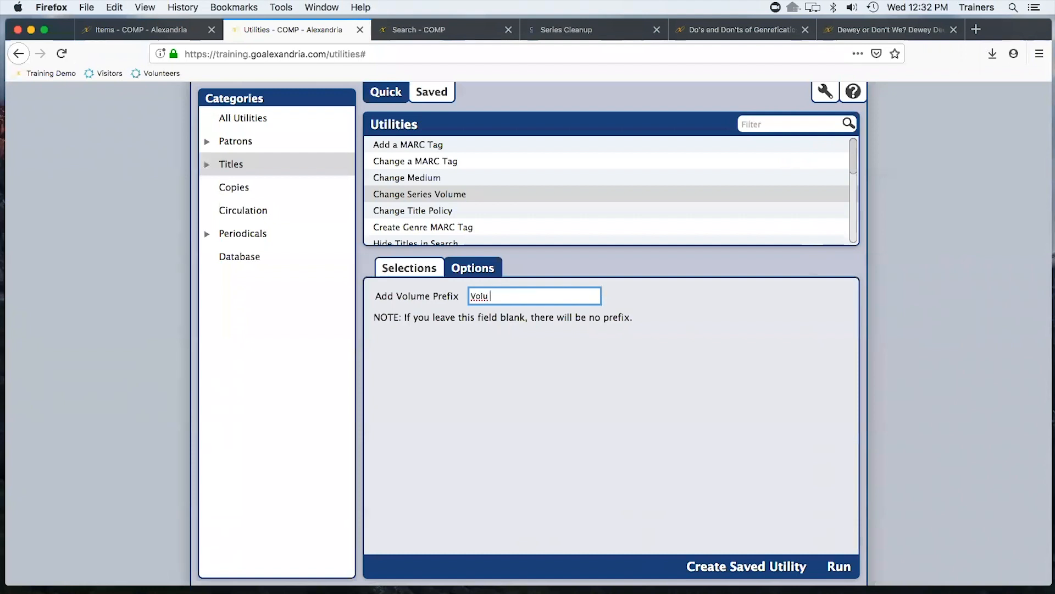
pyautogui.write('me')
pyautogui.click(424, 266)
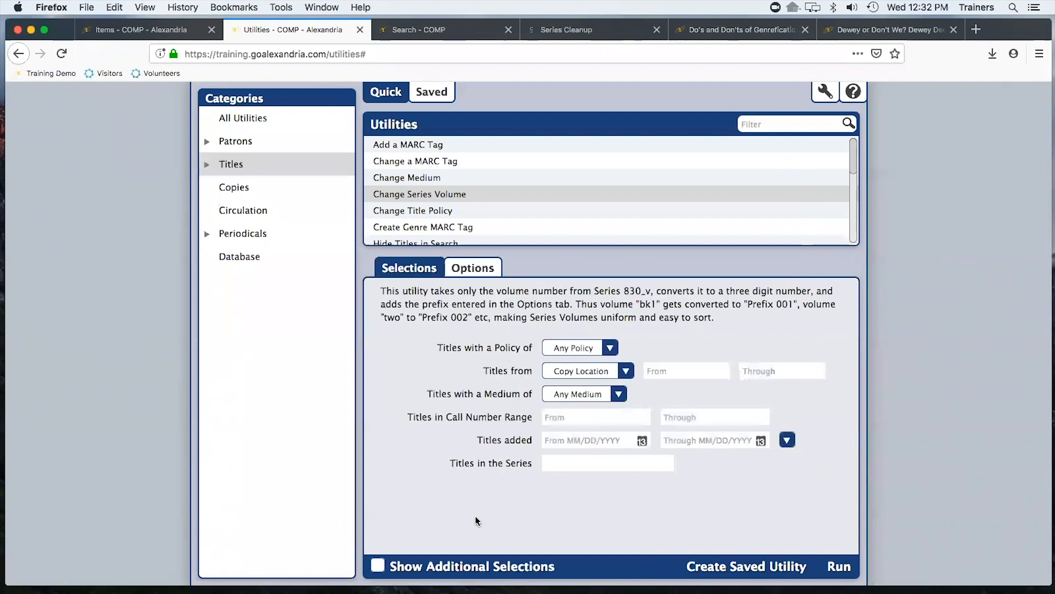
# Show the Change Series Volume utility's additional selections
pyautogui.click(379, 564)
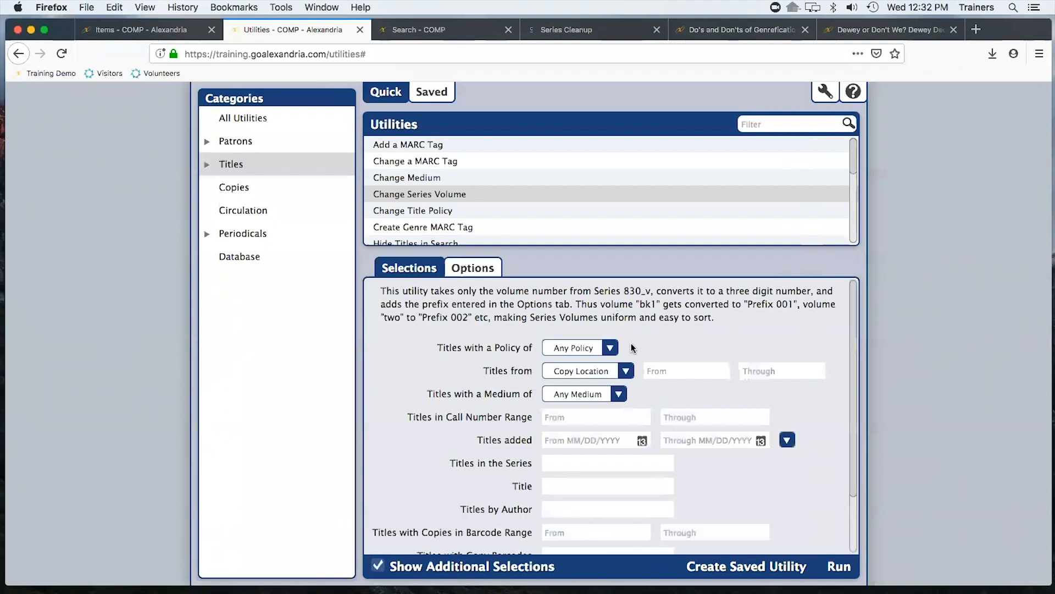
pyautogui.scroll(-3, 745, 407)
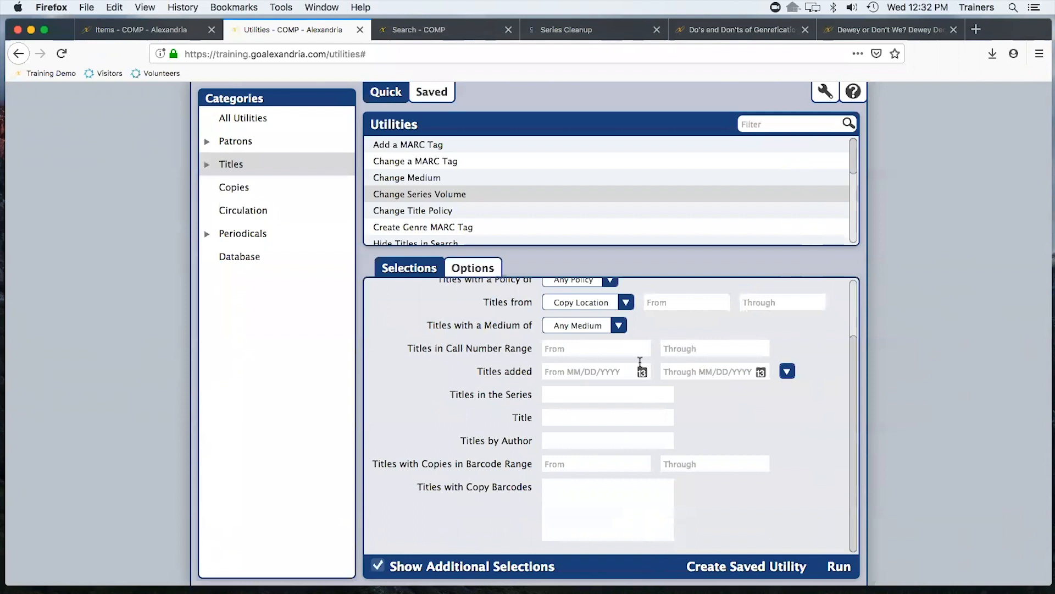
# Browse the Titles and Database utility categories to review the available utilities
pyautogui.click(217, 165)
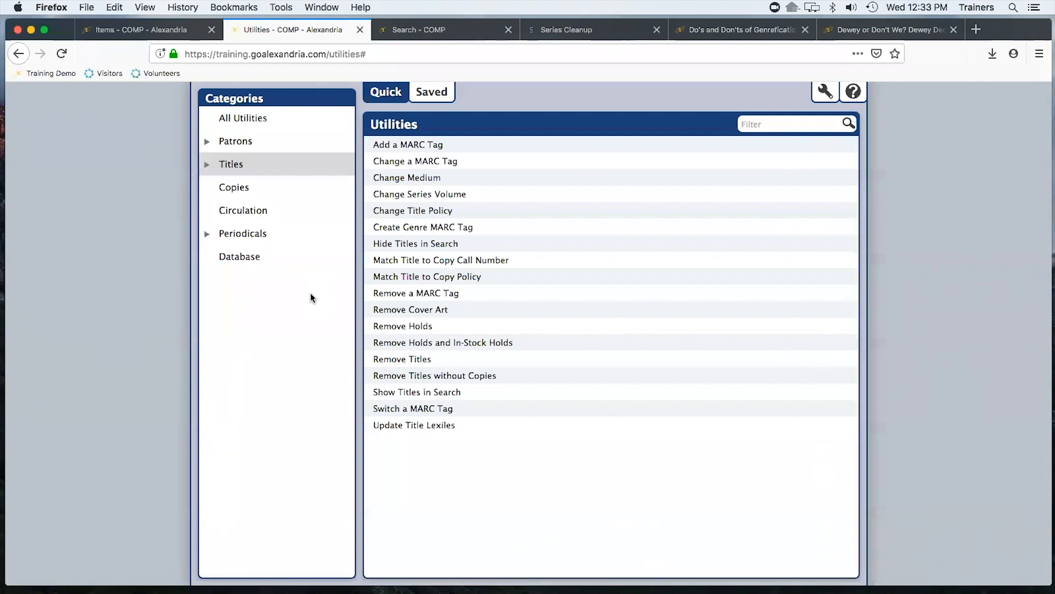
pyautogui.click(233, 258)
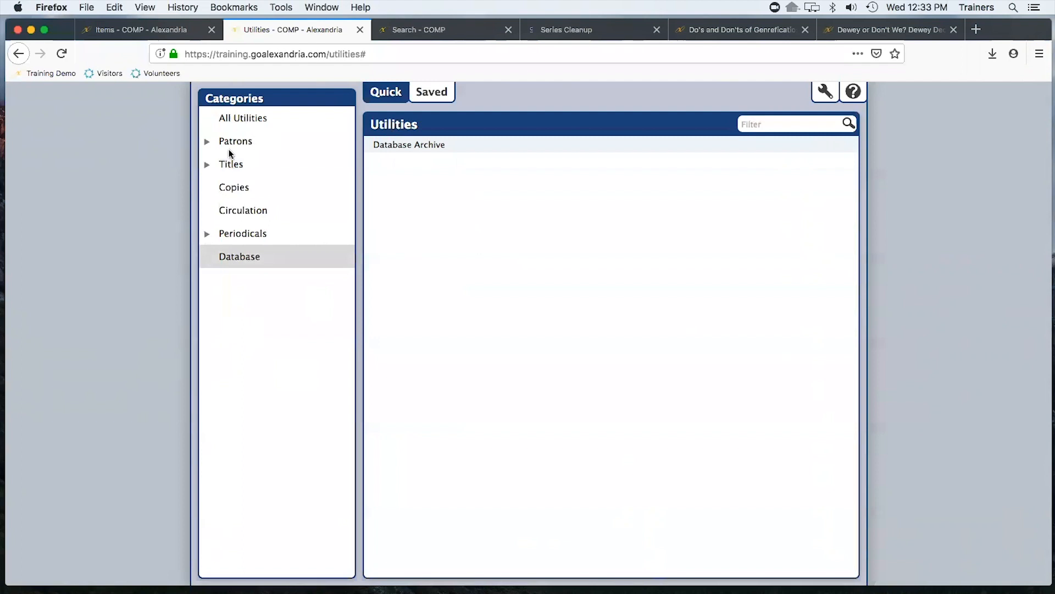
pyautogui.click(238, 164)
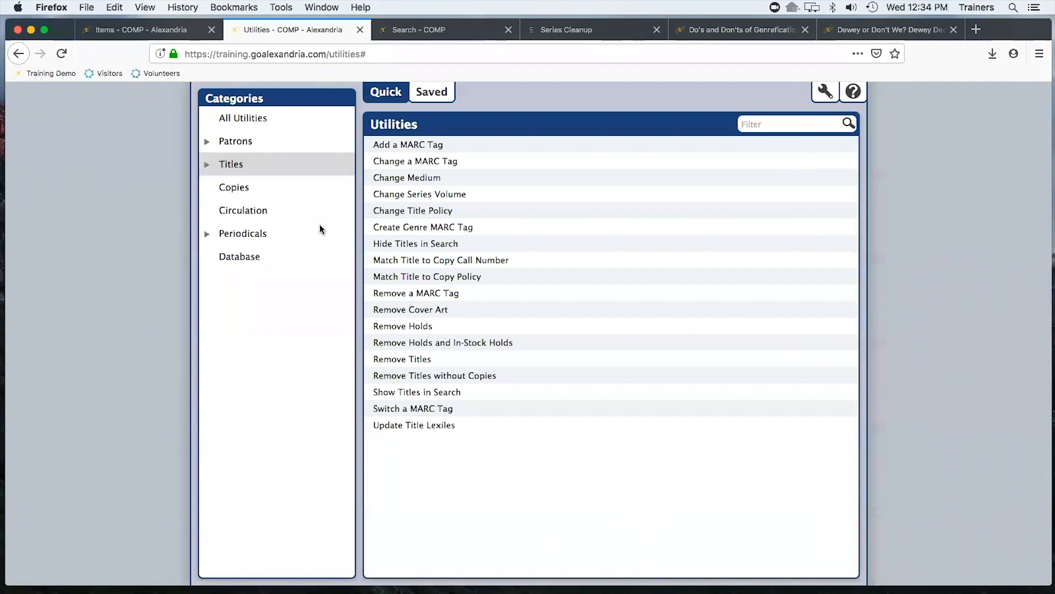
# Open the Export Items, Title Based export from the Items category of the Export tools
pyautogui.click(136, 30)
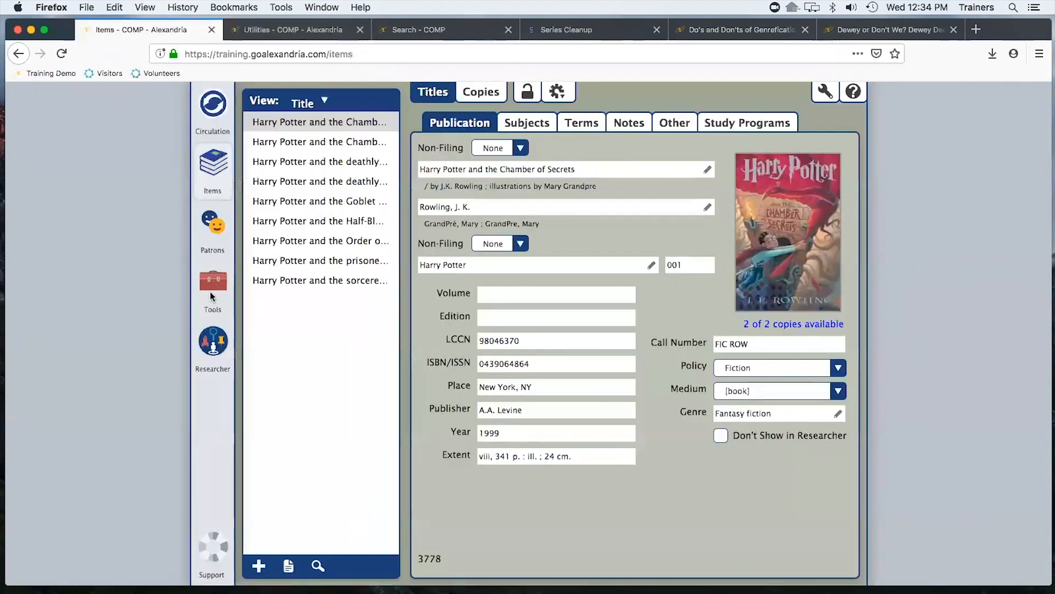
pyautogui.click(214, 281)
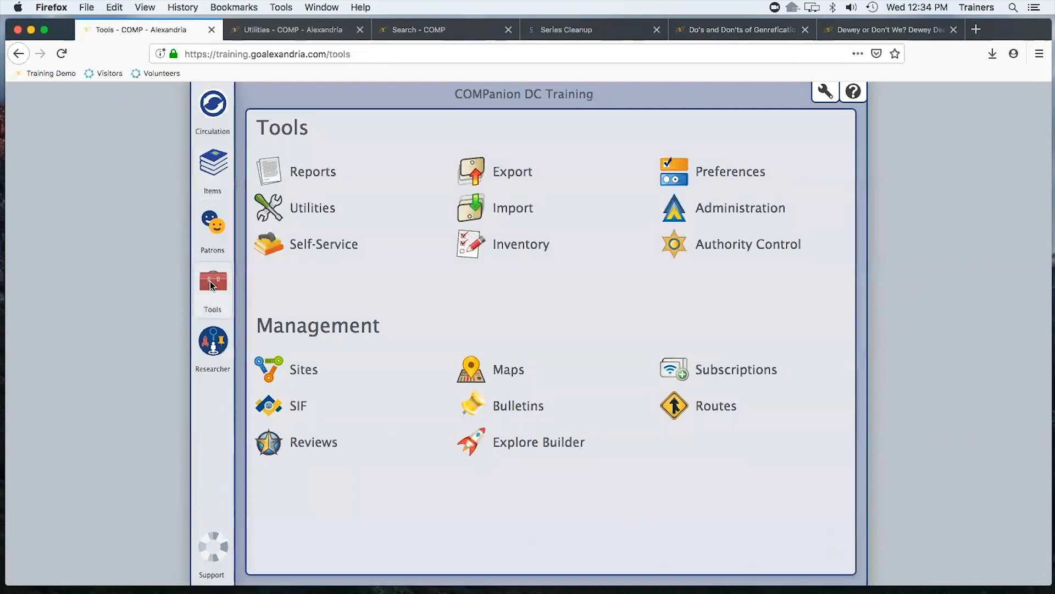
pyautogui.click(494, 175)
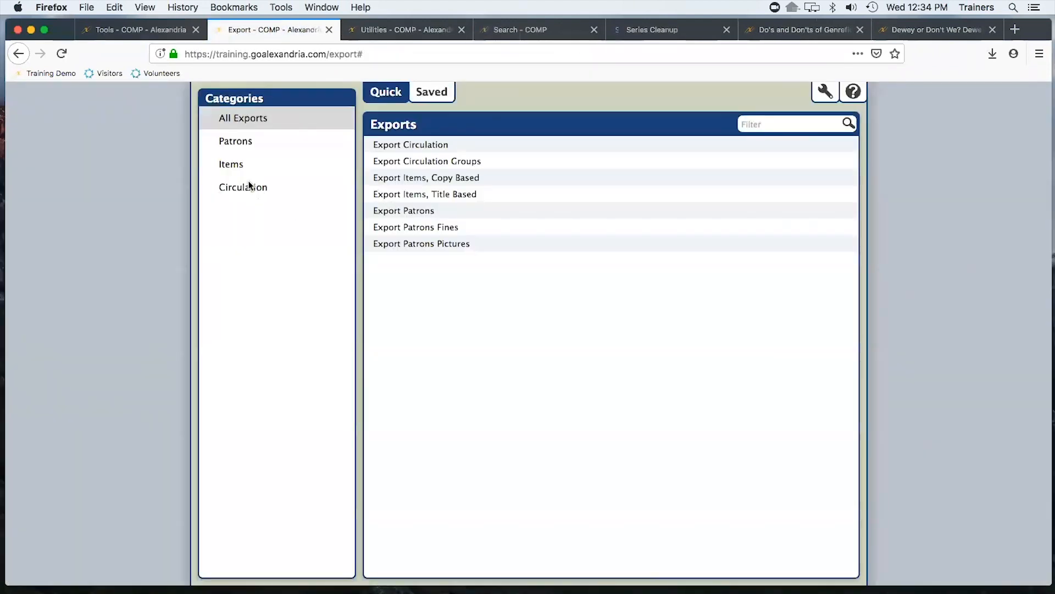
pyautogui.click(229, 164)
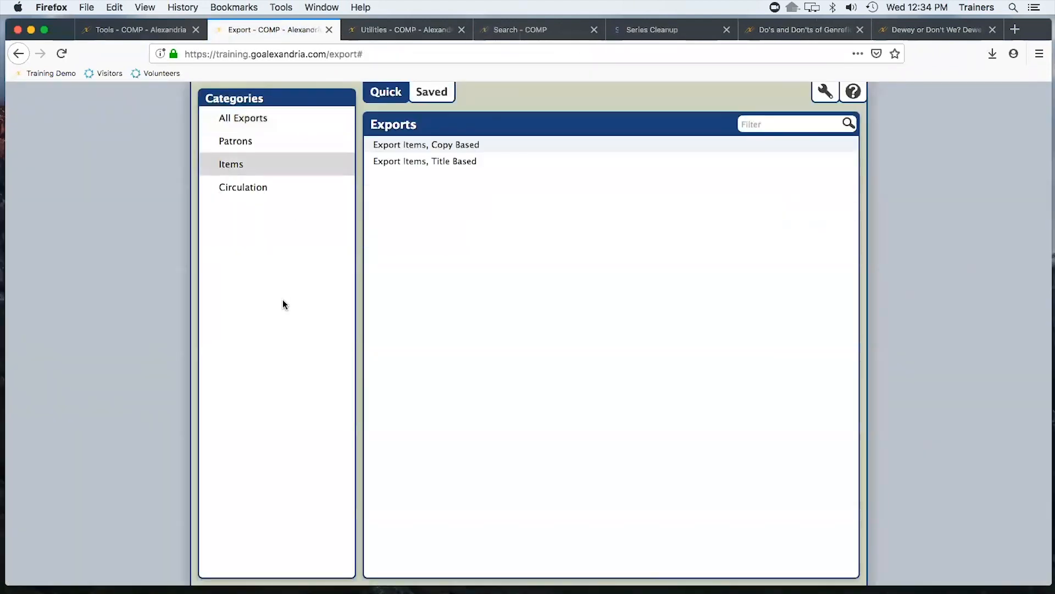
pyautogui.click(385, 162)
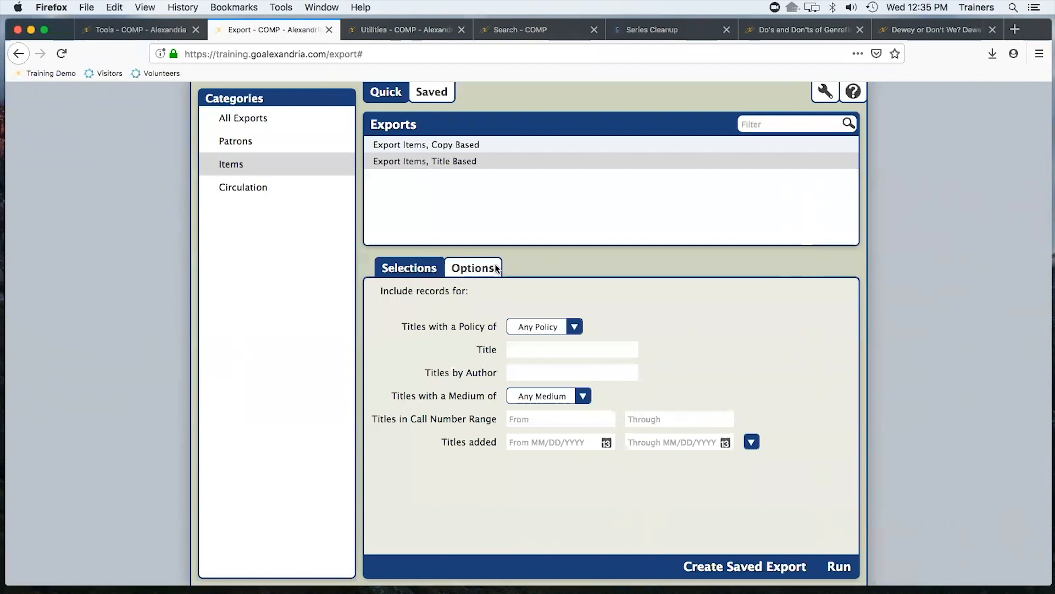
# Set the title-based export's format to Tab Delimited in its options
pyautogui.click(472, 267)
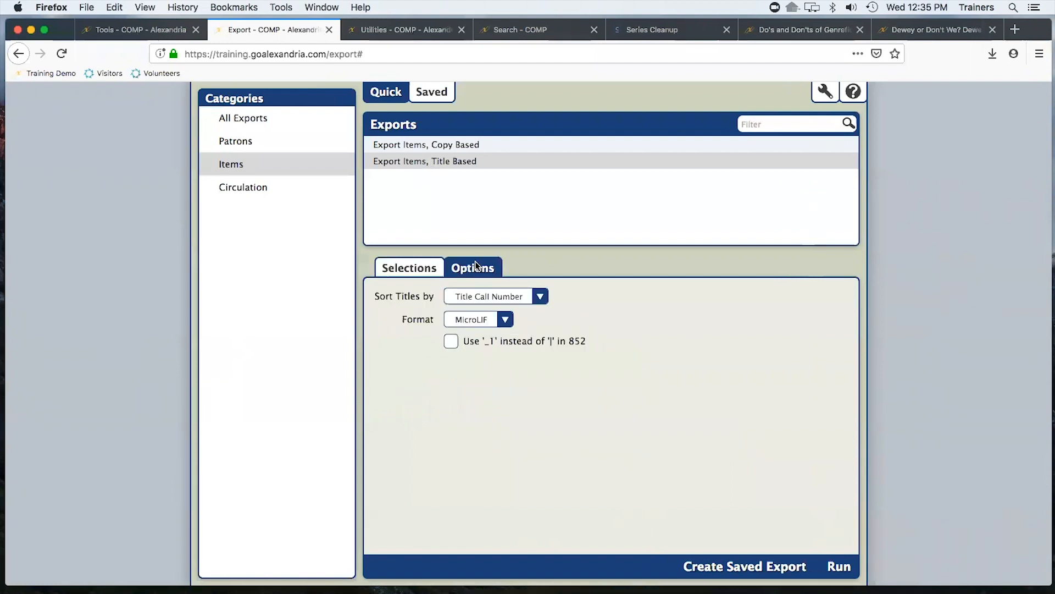
pyautogui.click(507, 320)
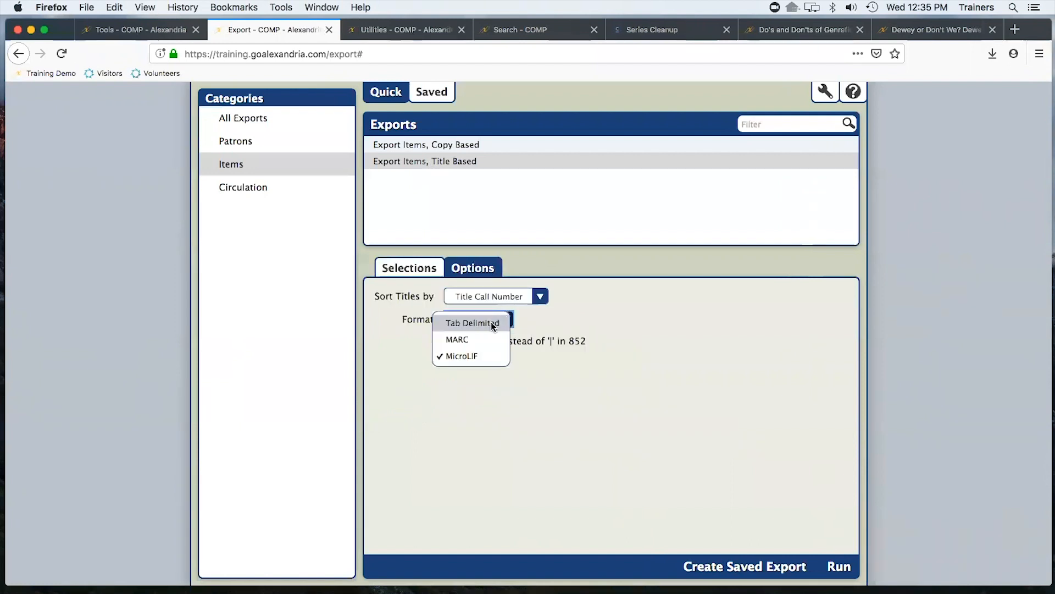
pyautogui.click(451, 326)
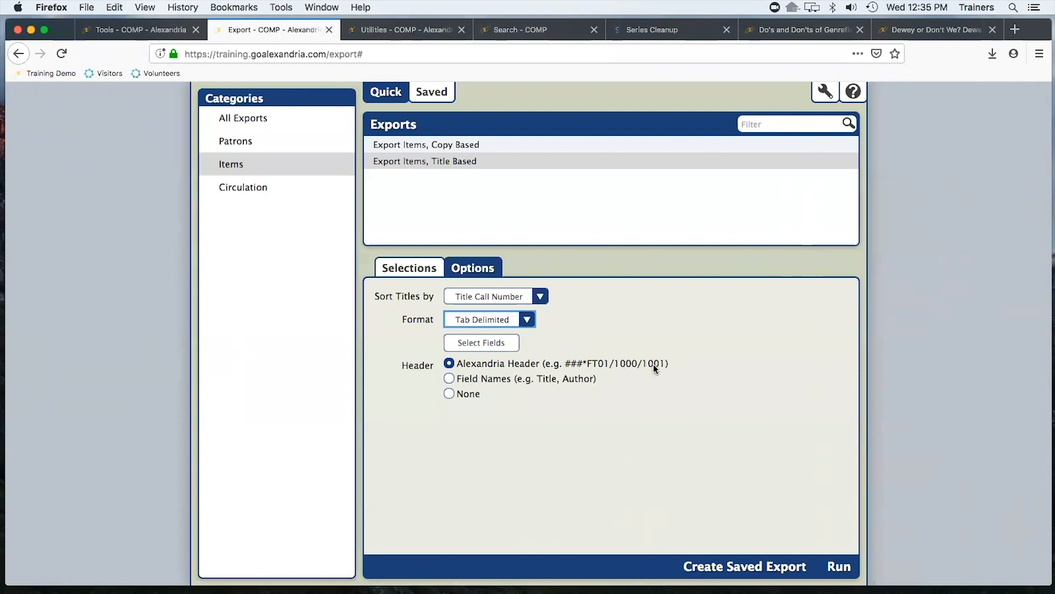
# Set the export header to Field Names and disable every field in the item field mapping
pyautogui.click(450, 379)
pyautogui.click(491, 347)
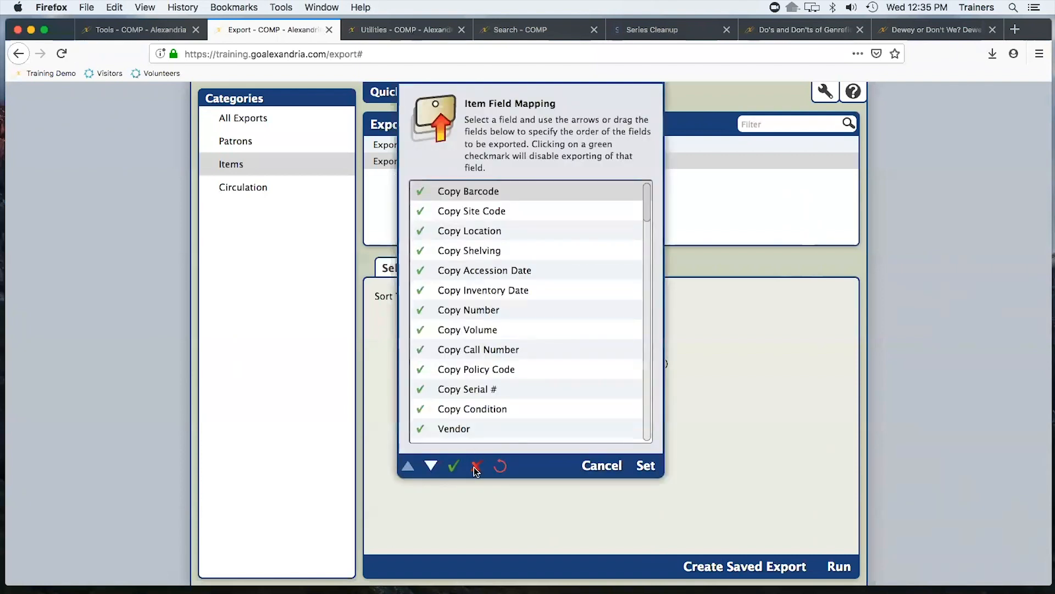
pyautogui.click(477, 466)
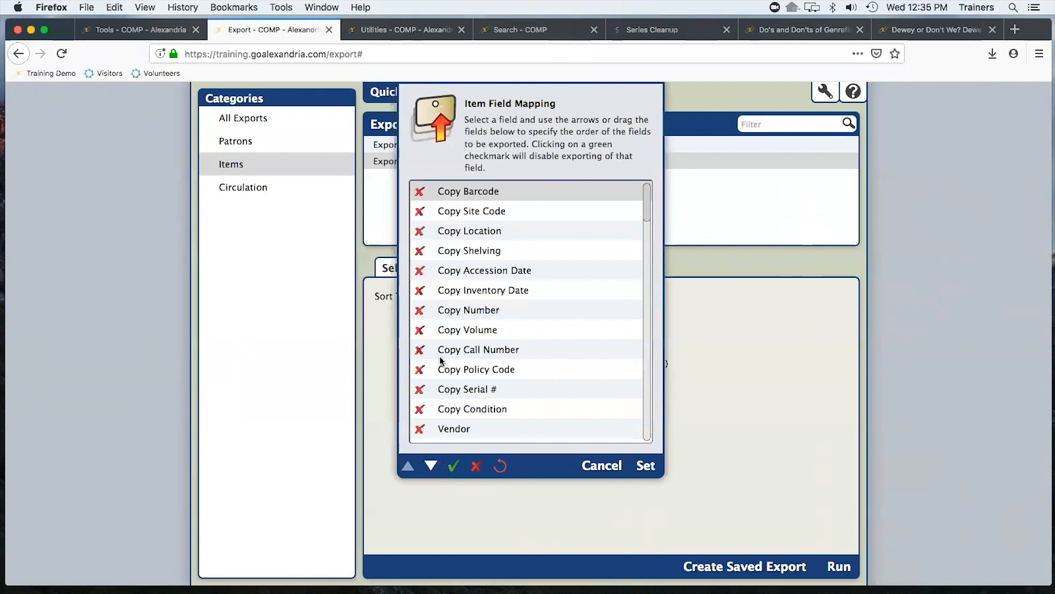
# Enable only the ISBN, Title, Call Number and Genre fields and apply the field mapping
pyautogui.scroll(-3, 437, 348)
pyautogui.scroll(-7, 472, 341)
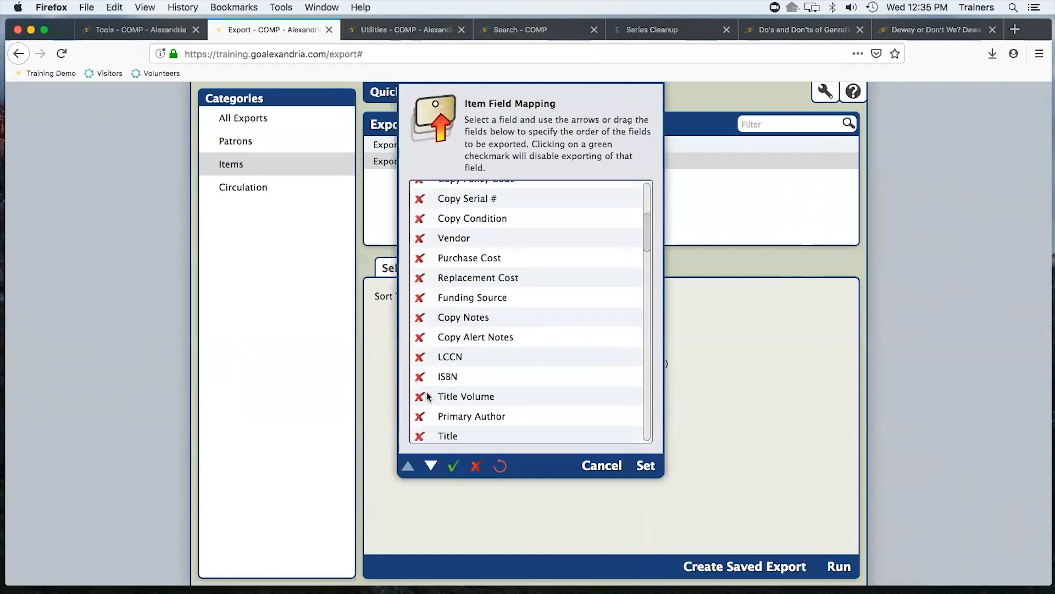
pyautogui.click(420, 376)
pyautogui.scroll(-1, 524, 376)
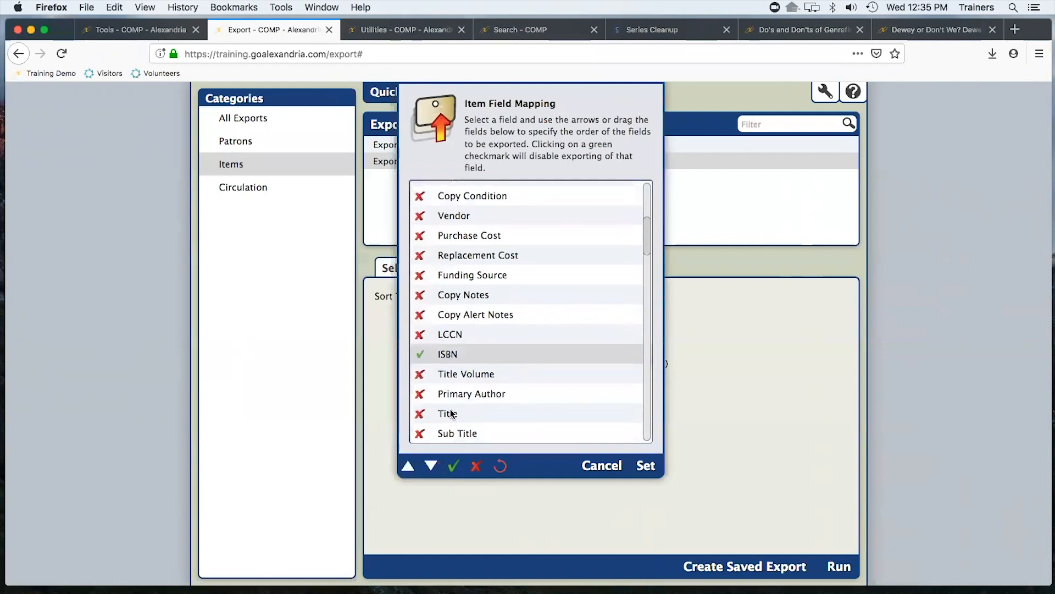
pyautogui.click(420, 413)
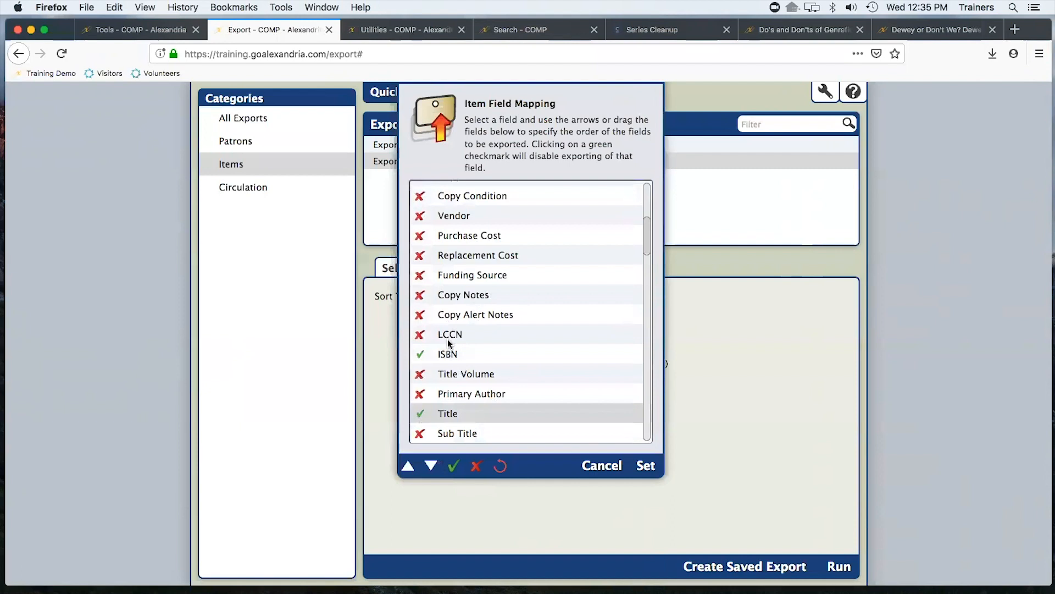
pyautogui.scroll(-1, 440, 374)
pyautogui.scroll(-4, 439, 374)
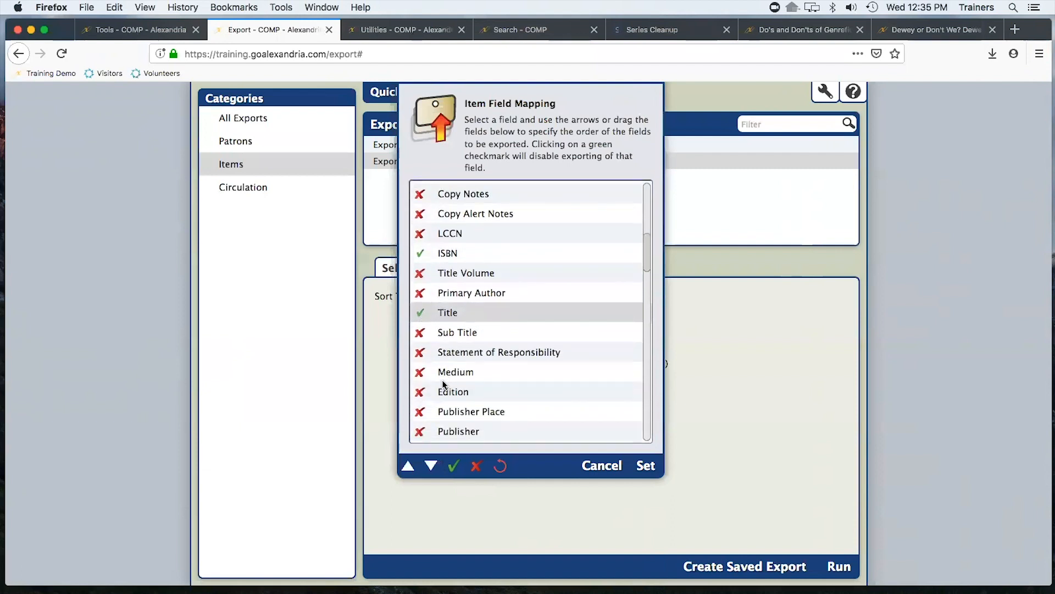
pyautogui.scroll(-3, 443, 382)
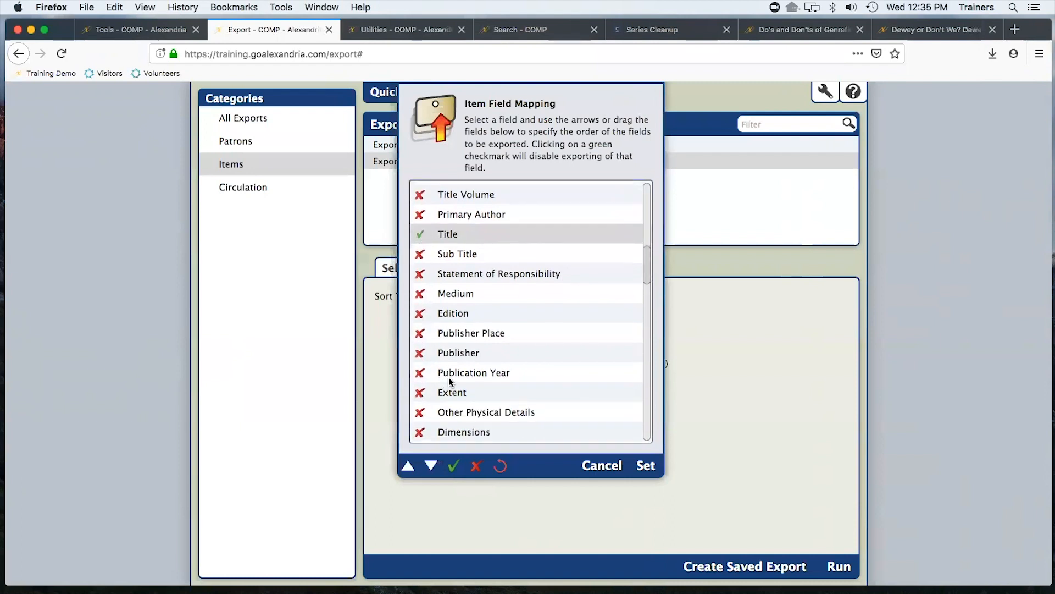
pyautogui.scroll(-5, 450, 380)
pyautogui.scroll(-10, 450, 381)
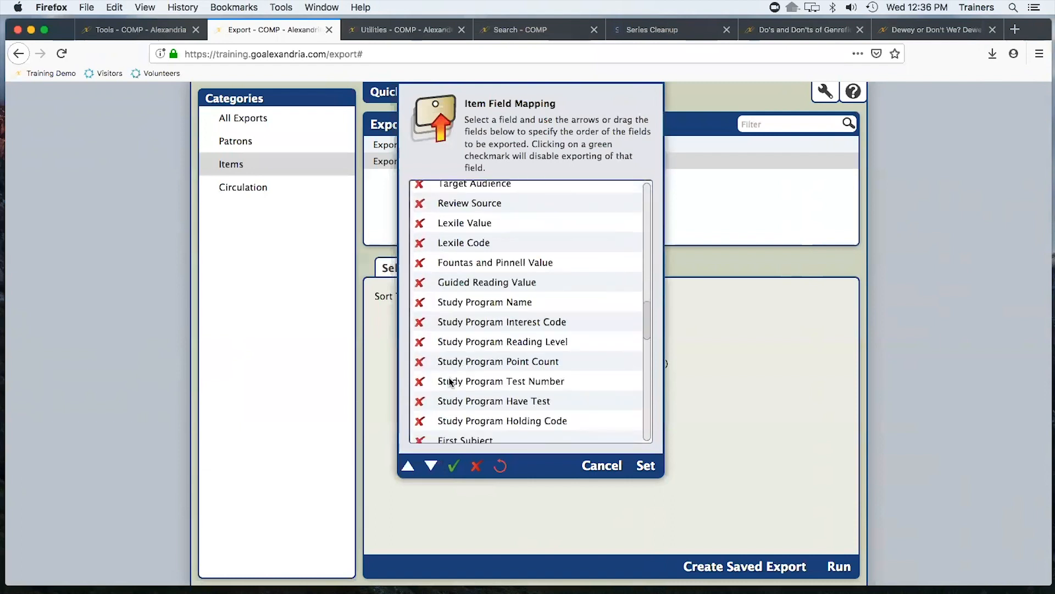
pyautogui.scroll(-10, 450, 378)
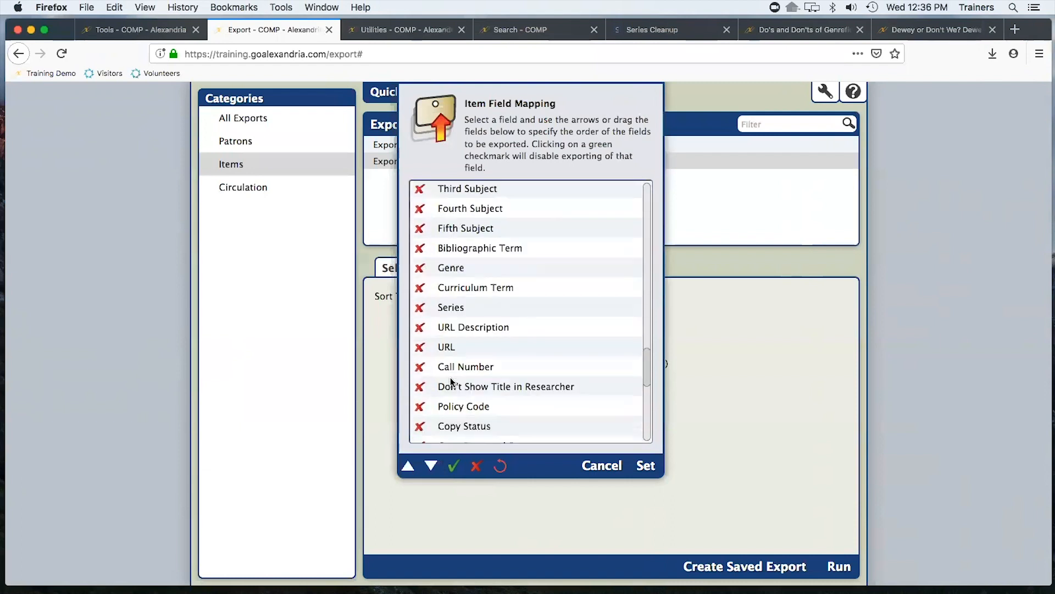
pyautogui.click(419, 367)
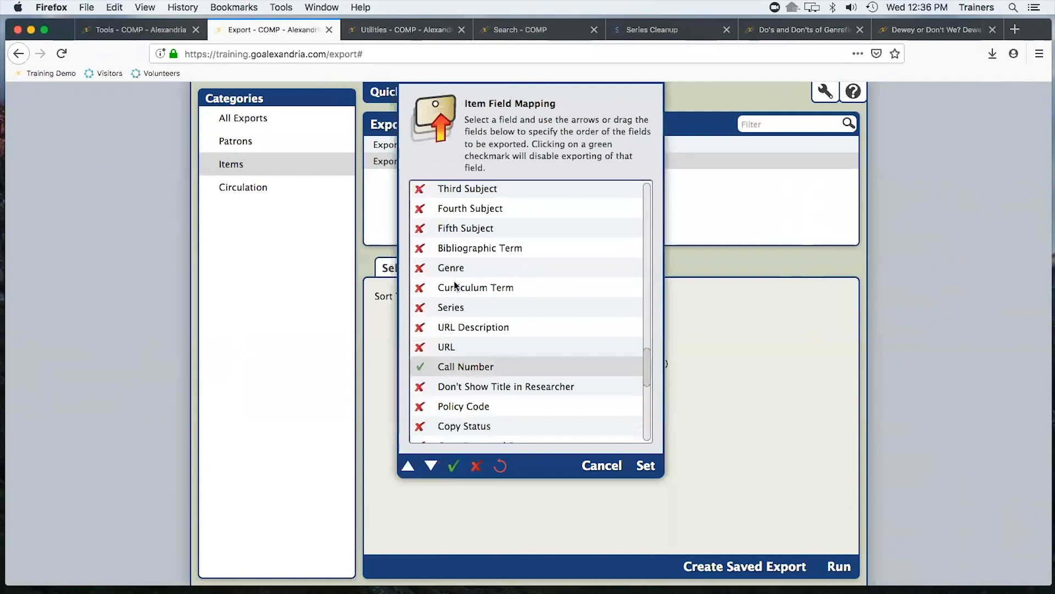
pyautogui.click(419, 268)
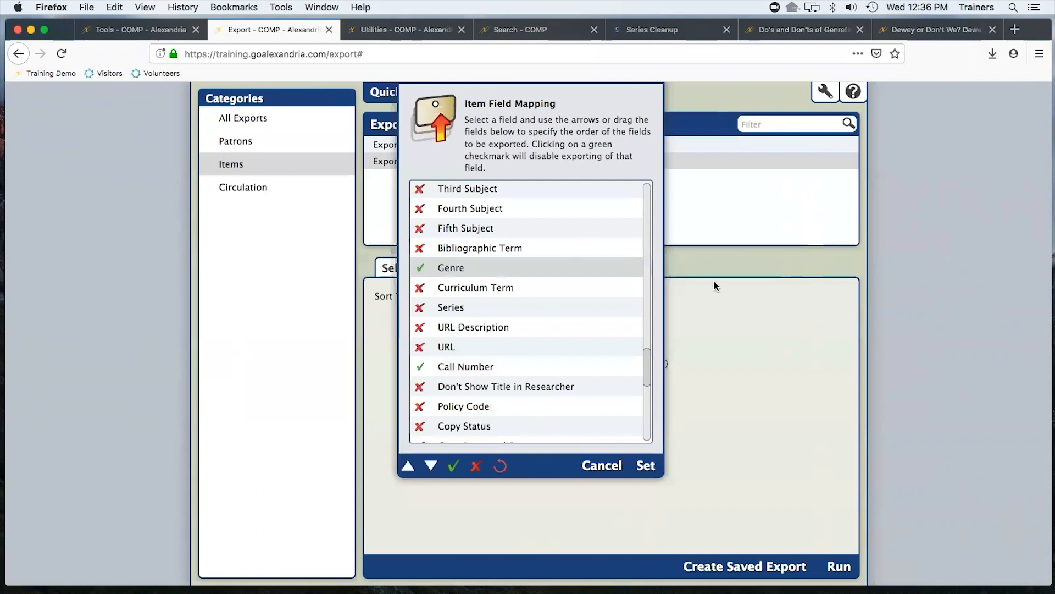
pyautogui.click(646, 466)
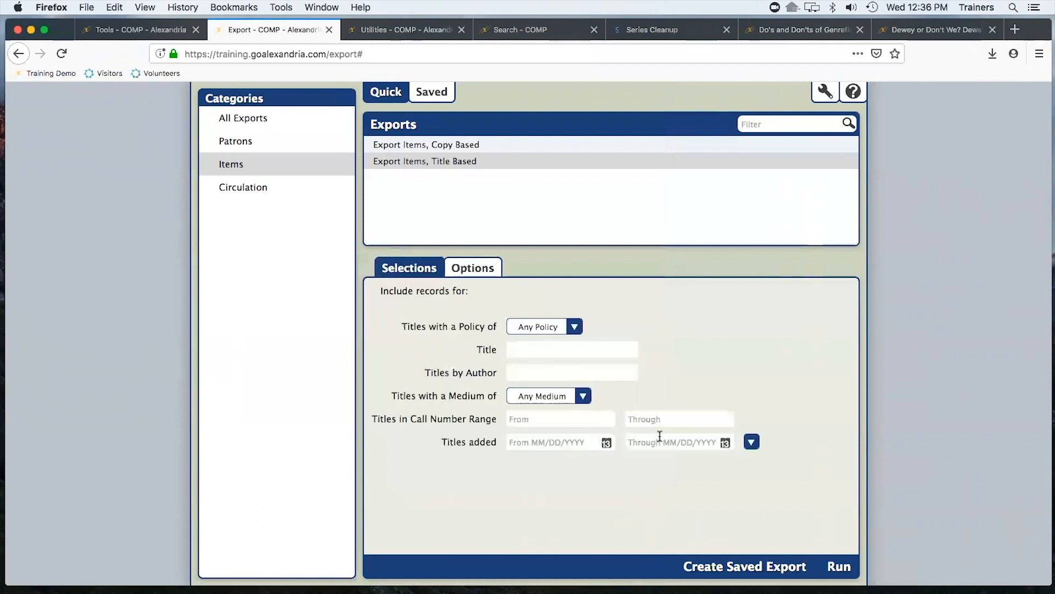
# Limit the export to titles added from 03/20/2019 through 03/20/2019 and run it
pyautogui.click(539, 443)
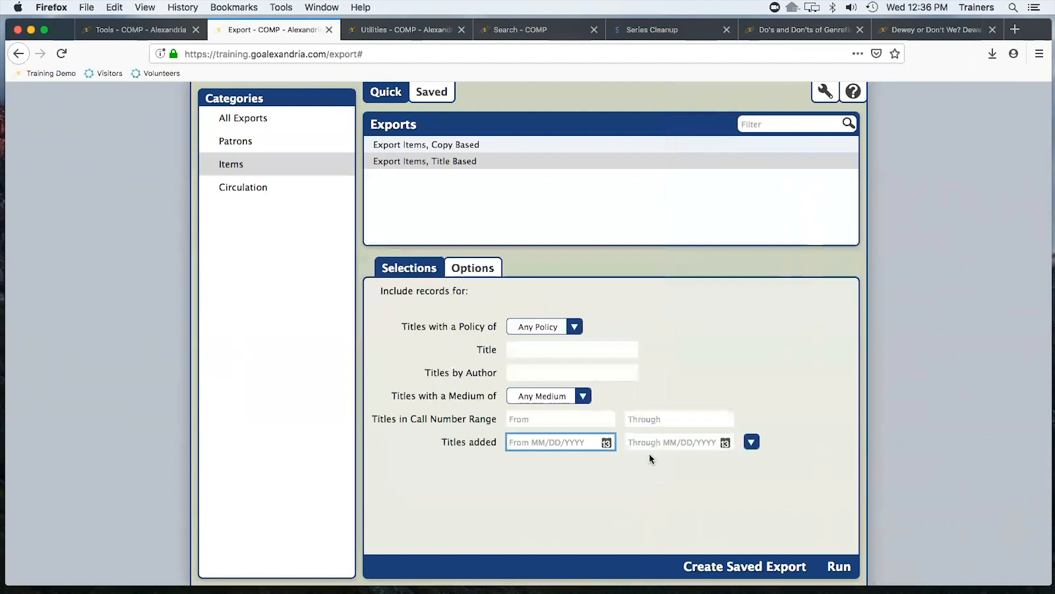
pyautogui.click(606, 443)
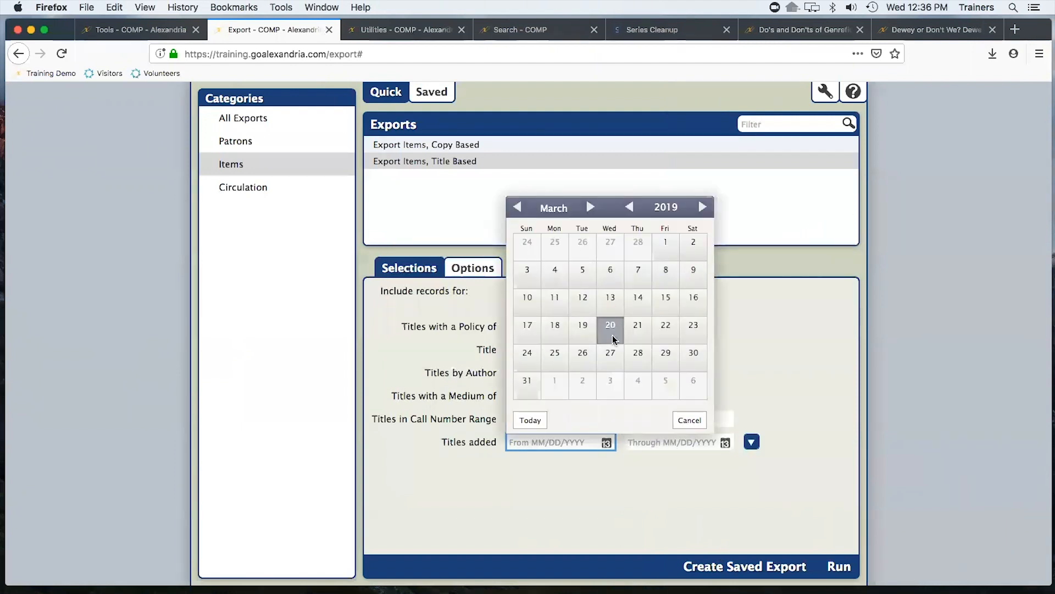
pyautogui.click(727, 445)
pyautogui.click(726, 332)
pyautogui.click(837, 566)
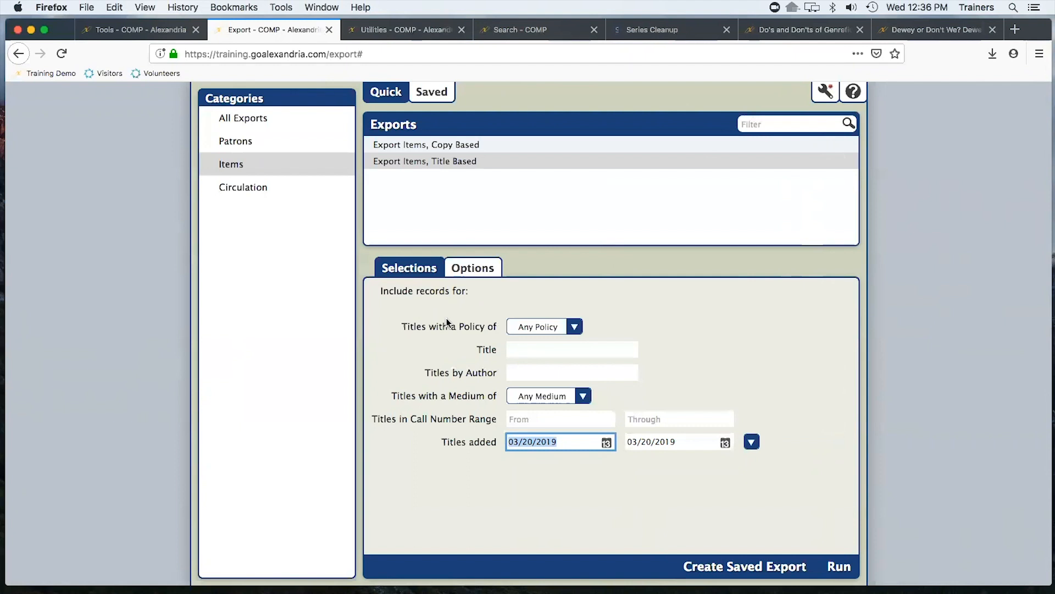
# Open the completed Export Items, Title Based file with TextEdit from the operations list
pyautogui.click(826, 93)
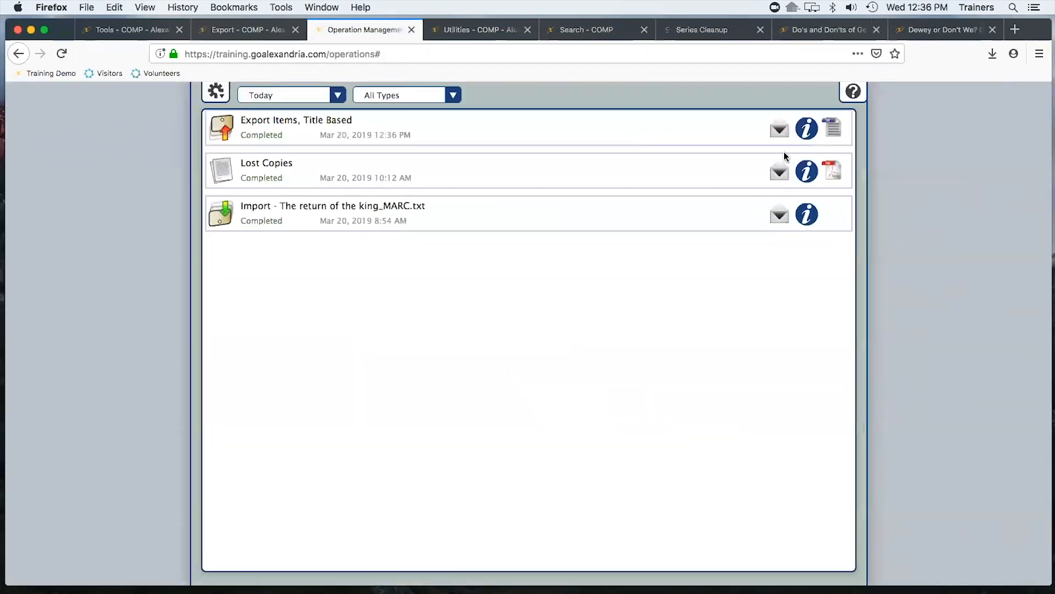
pyautogui.click(826, 127)
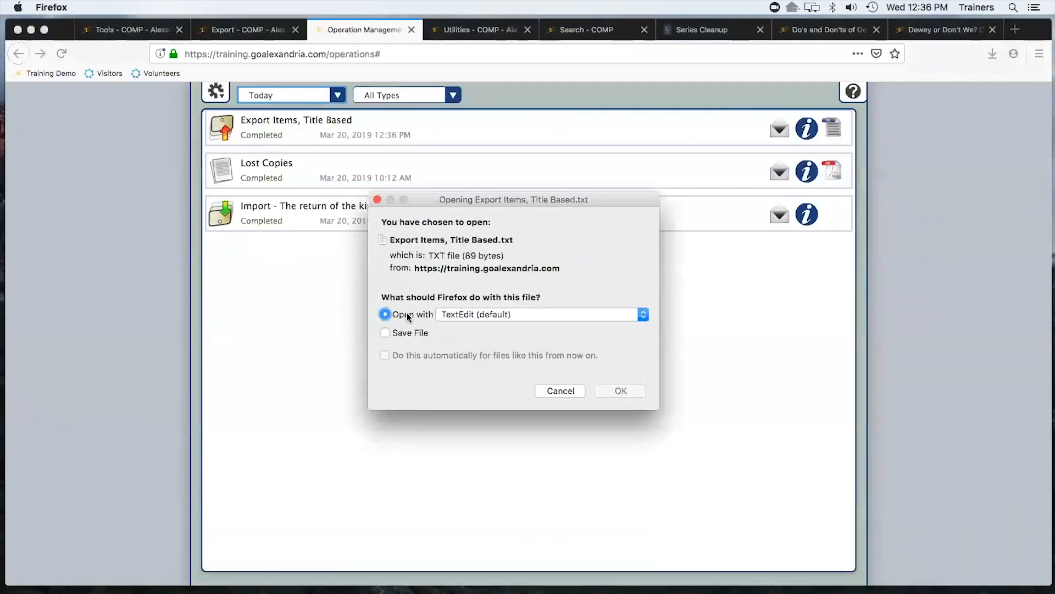
pyautogui.click(536, 315)
pyautogui.click(536, 314)
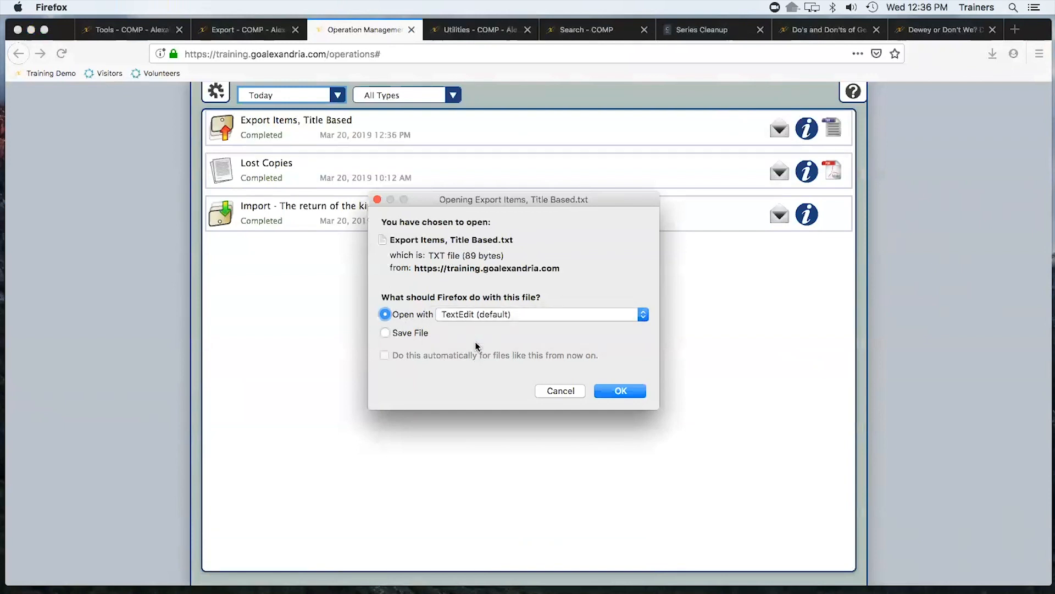
pyautogui.click(486, 314)
pyautogui.click(559, 331)
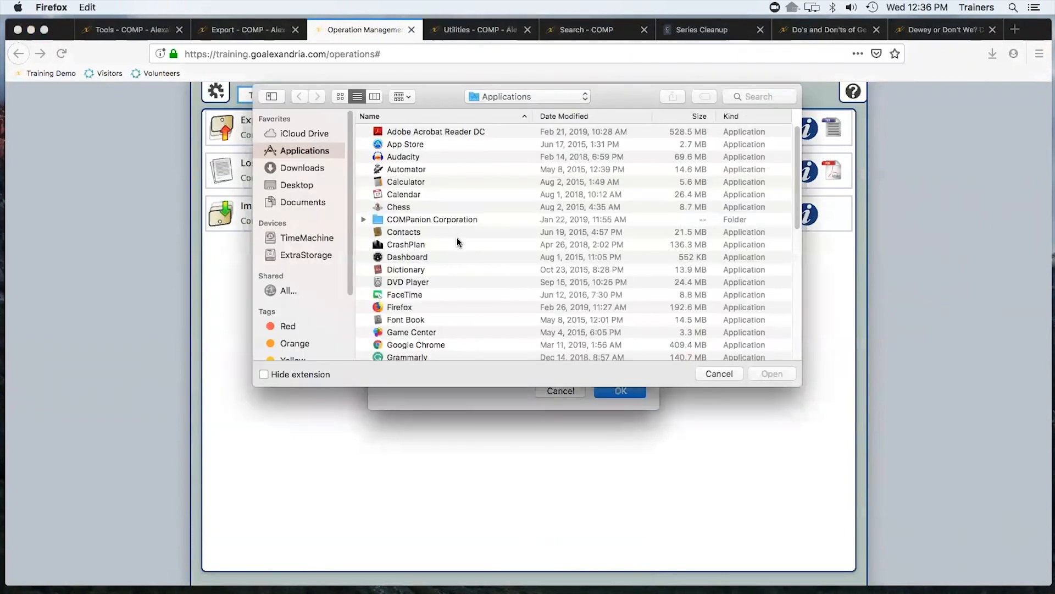
pyautogui.scroll(-10, 453, 291)
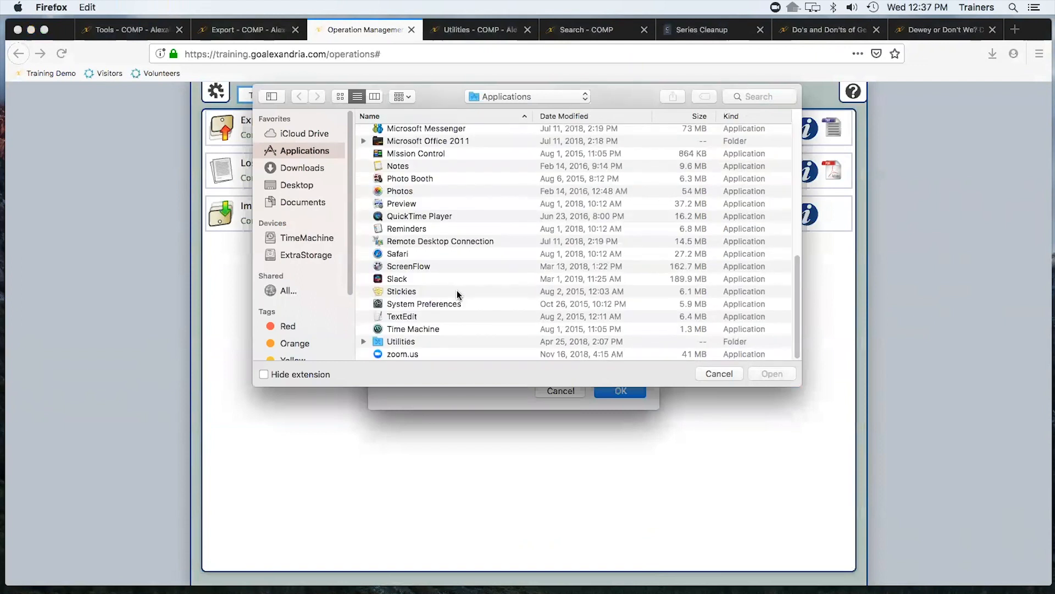
pyautogui.scroll(8, 457, 293)
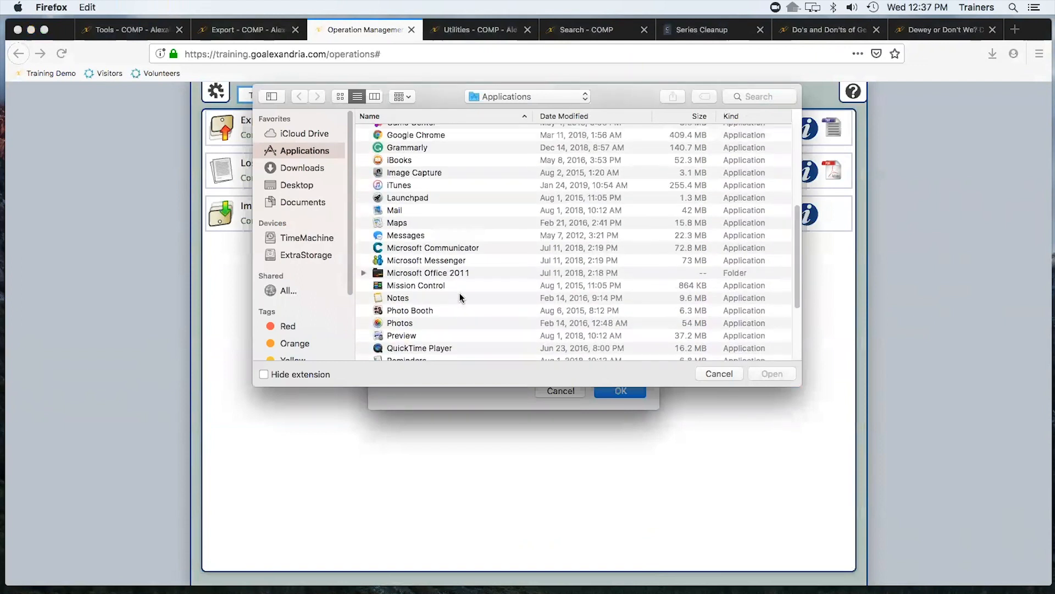
pyautogui.scroll(4, 460, 297)
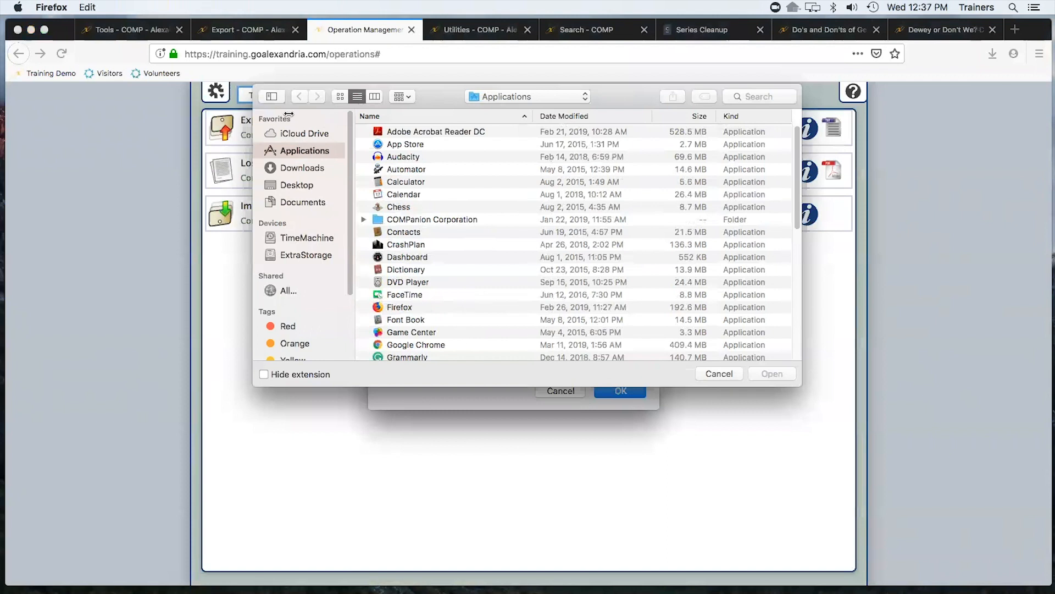
pyautogui.click(720, 373)
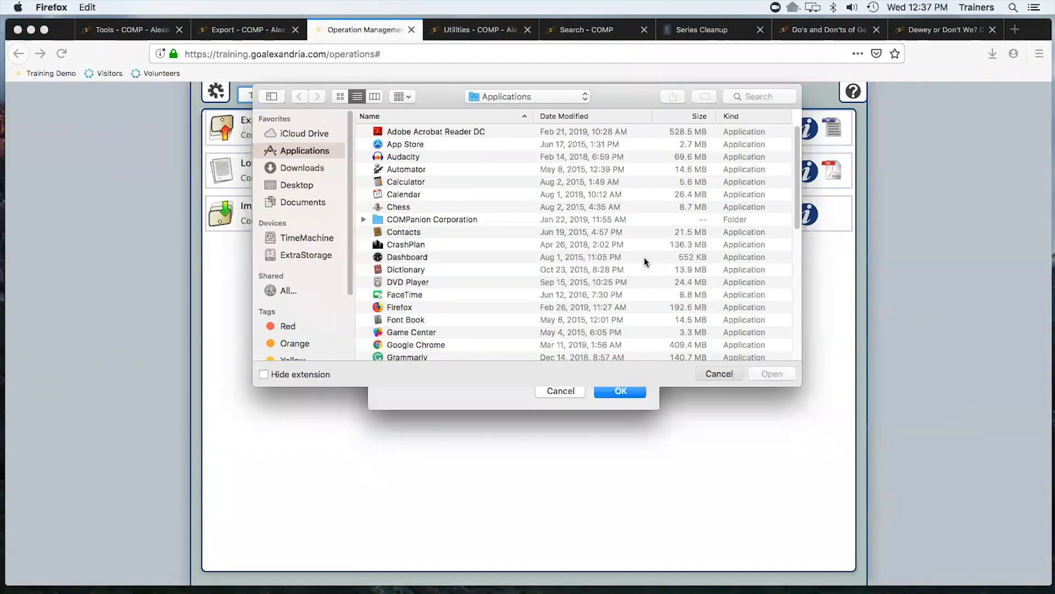
pyautogui.click(628, 390)
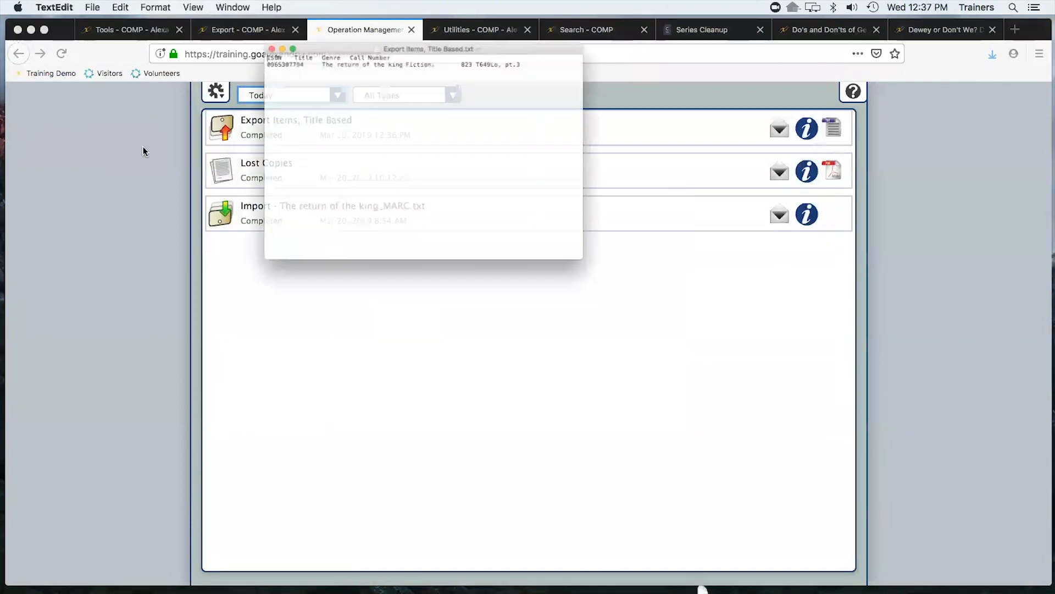
# Change the title's call number in the exported text file to FIC TOL
pyautogui.moveTo(426, 22); pyautogui.dragTo(710, 182)
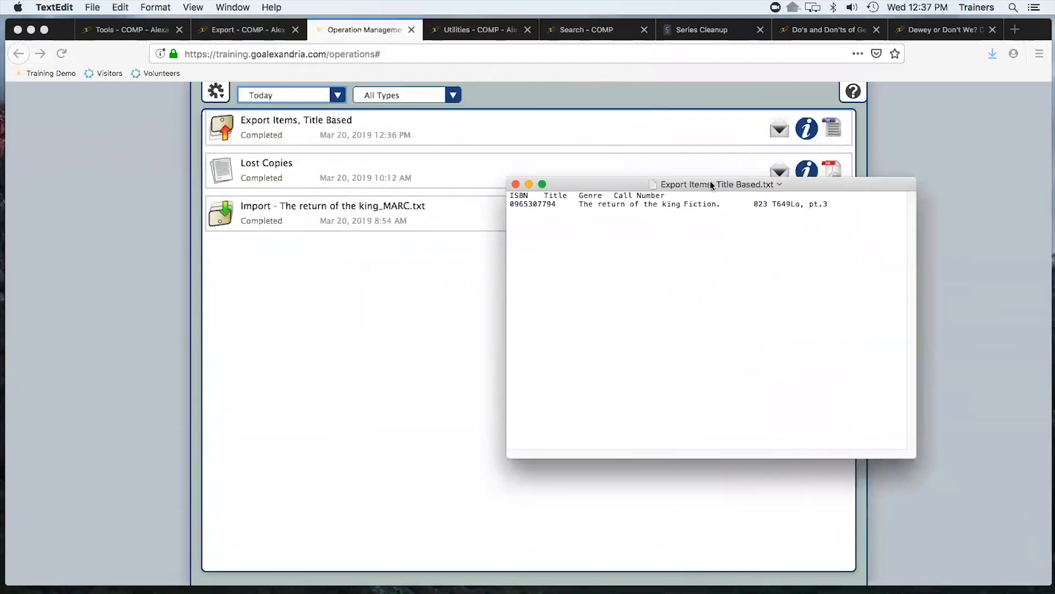
pyautogui.moveTo(914, 232); pyautogui.dragTo(1032, 226)
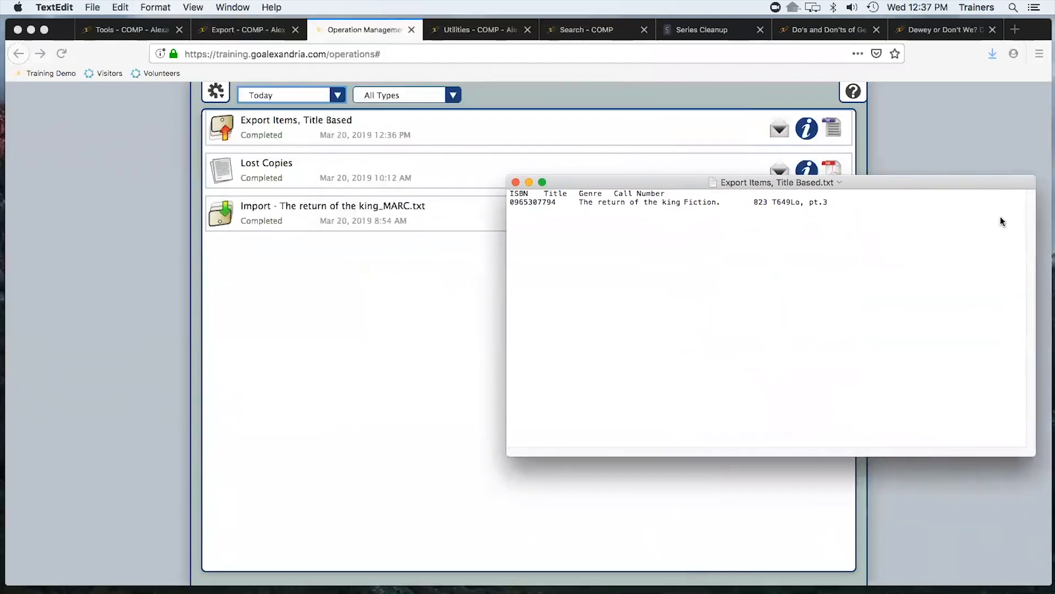
pyautogui.moveTo(698, 187); pyautogui.dragTo(592, 177)
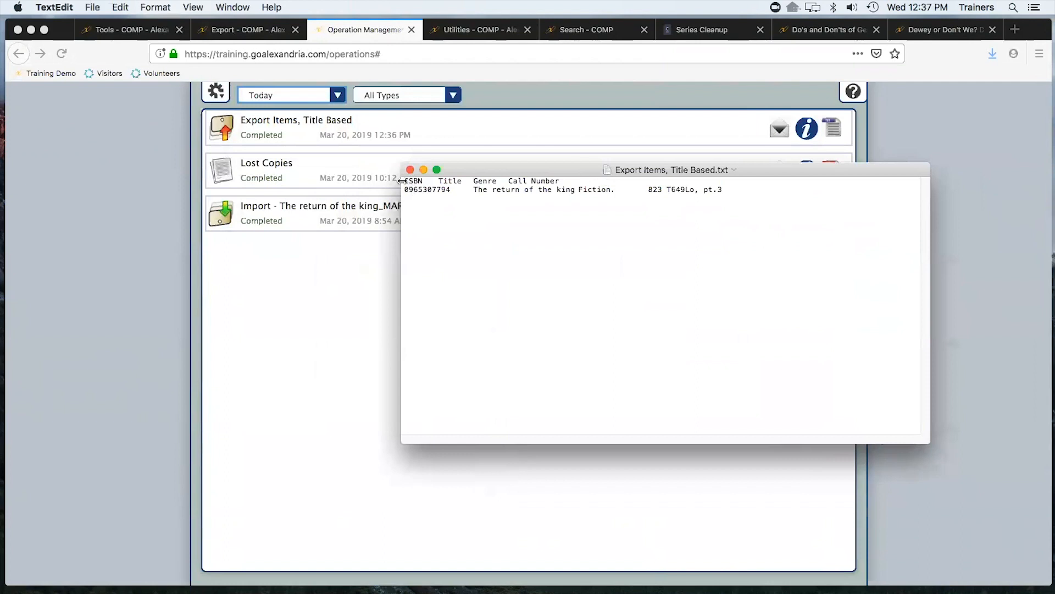
pyautogui.moveTo(474, 181); pyautogui.dragTo(494, 181)
pyautogui.click(635, 189)
pyautogui.tripleClick(633, 189)
pyautogui.click(632, 189)
pyautogui.moveTo(649, 189); pyautogui.dragTo(722, 189)
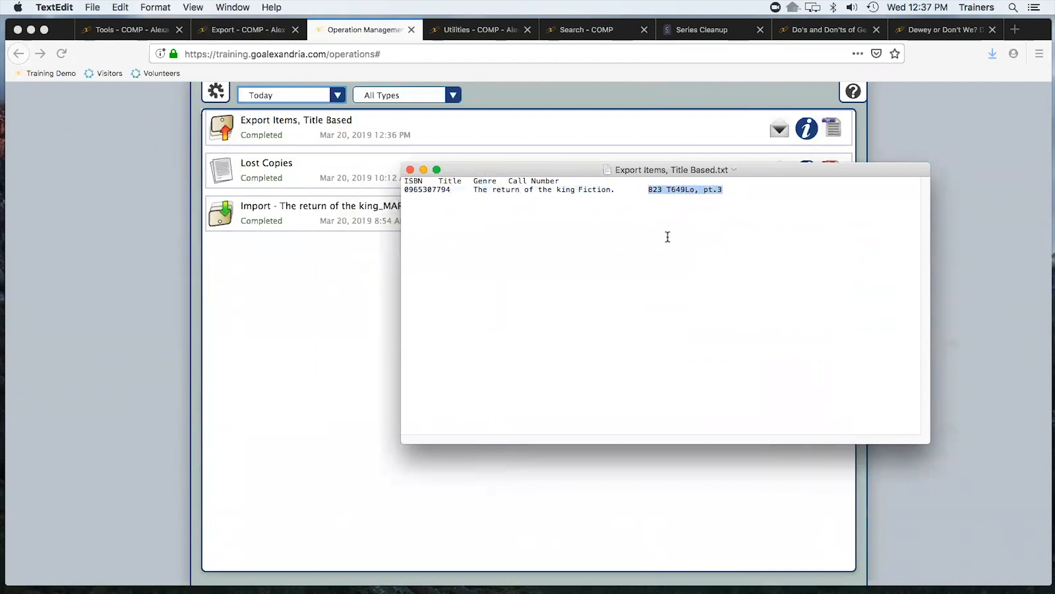
pyautogui.press('BackSpace')
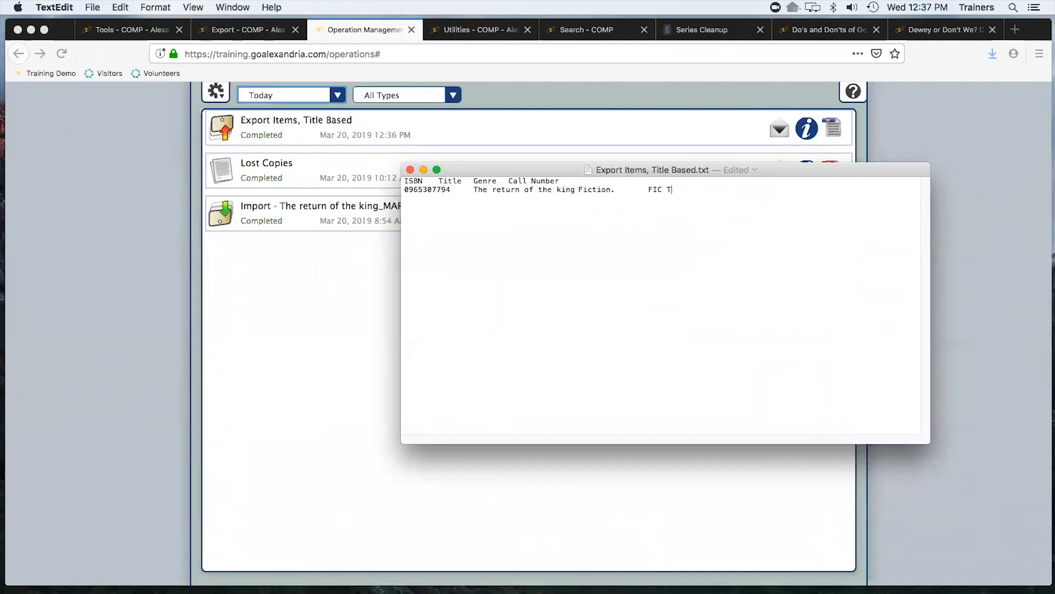
pyautogui.write('OL')
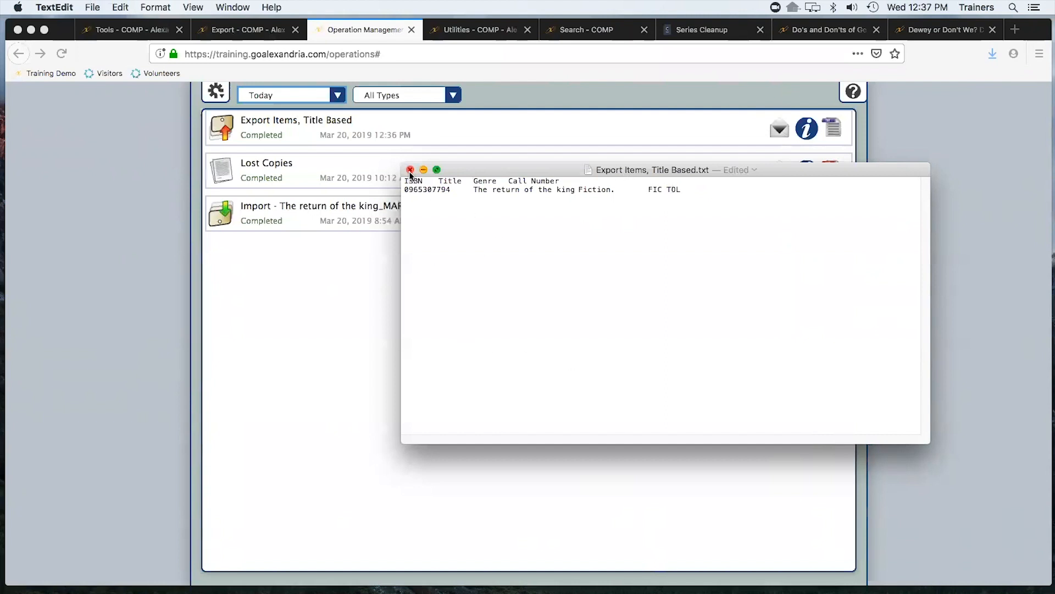
pyautogui.click(95, 6)
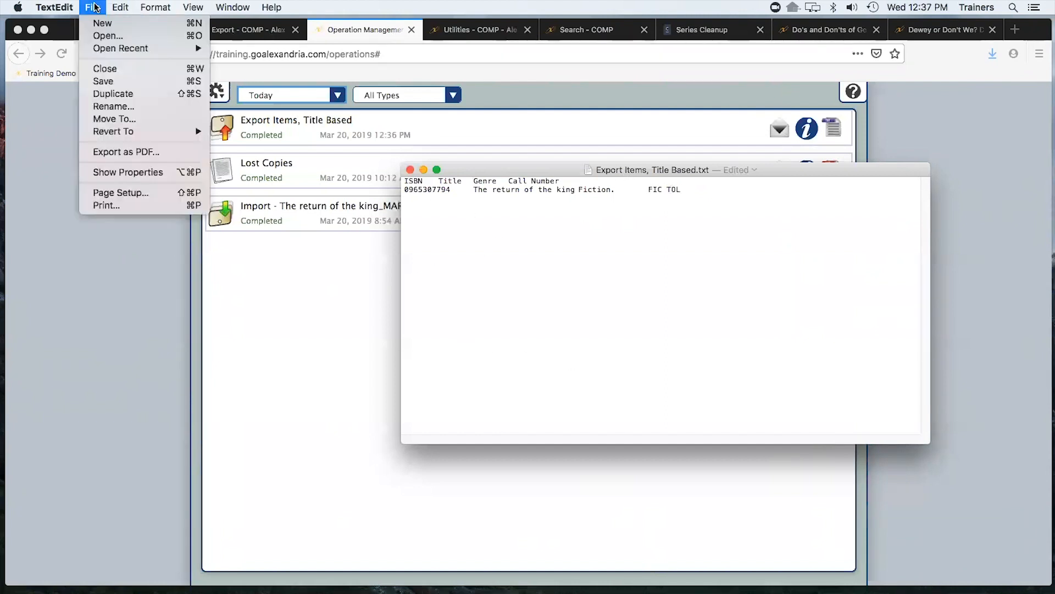
pyautogui.click(127, 85)
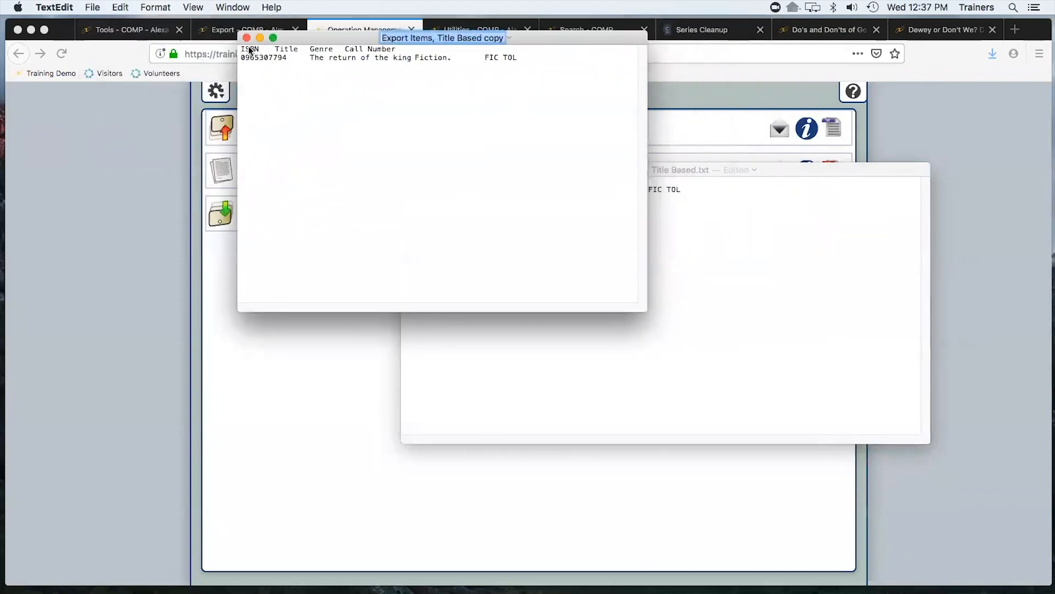
pyautogui.click(247, 37)
pyautogui.click(573, 239)
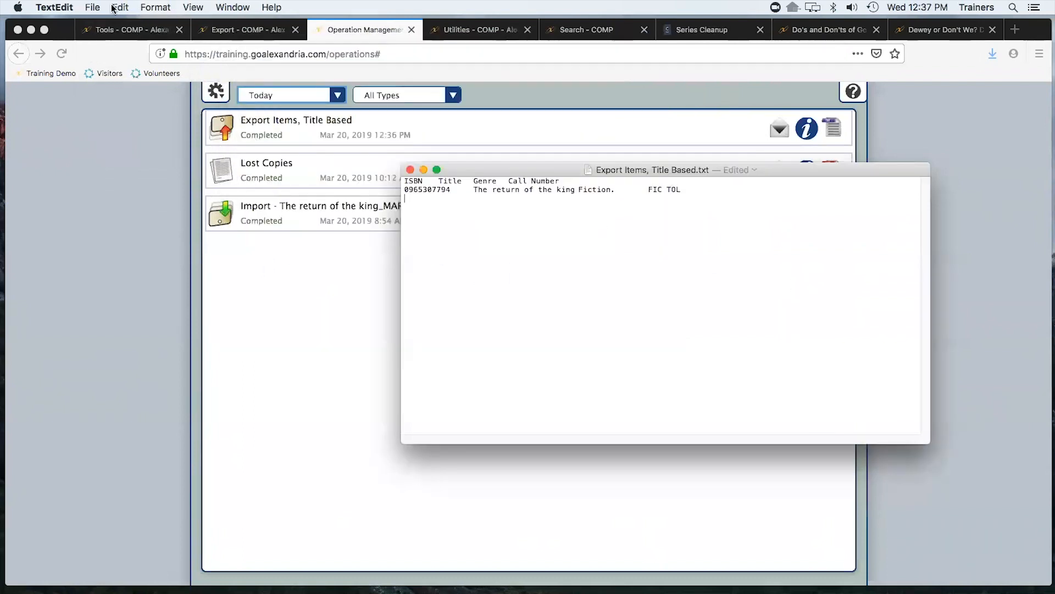
# Save the edited export file
pyautogui.click(92, 7)
pyautogui.click(110, 80)
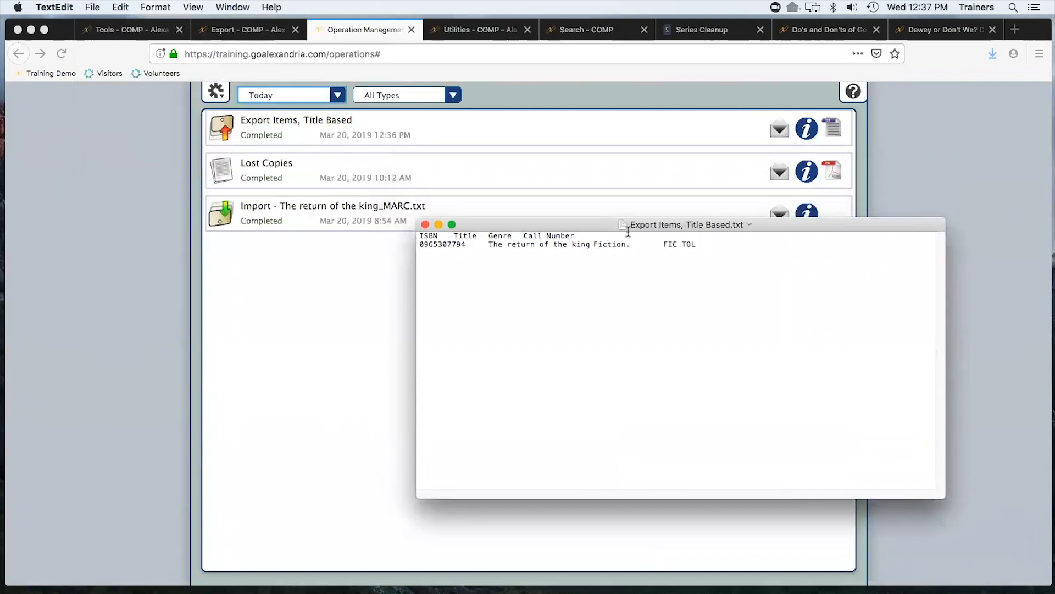
# Close the exported text file and open the Items import from Tools
pyautogui.click(424, 225)
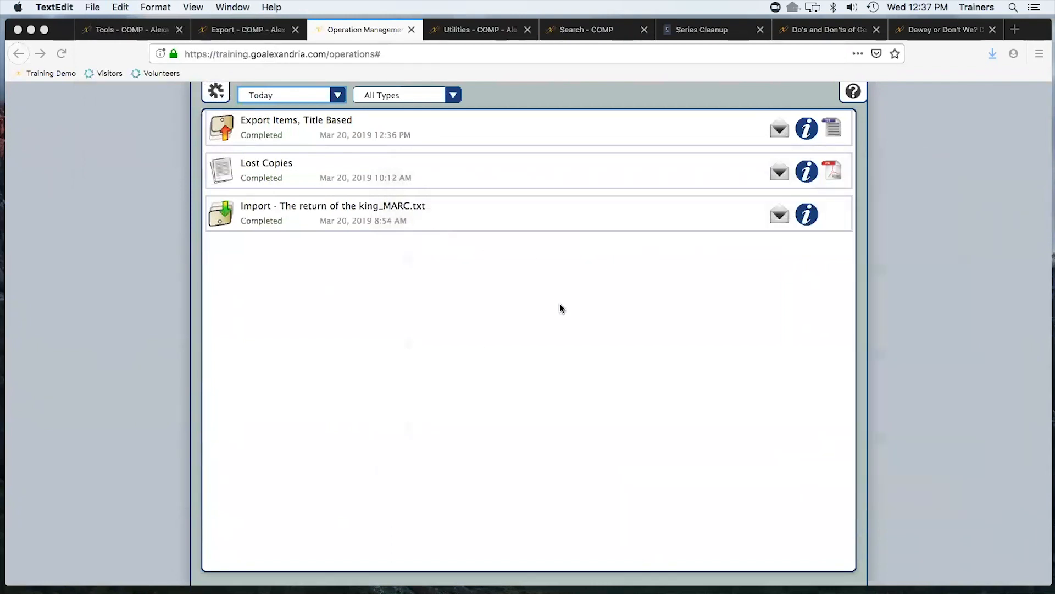
pyautogui.click(238, 31)
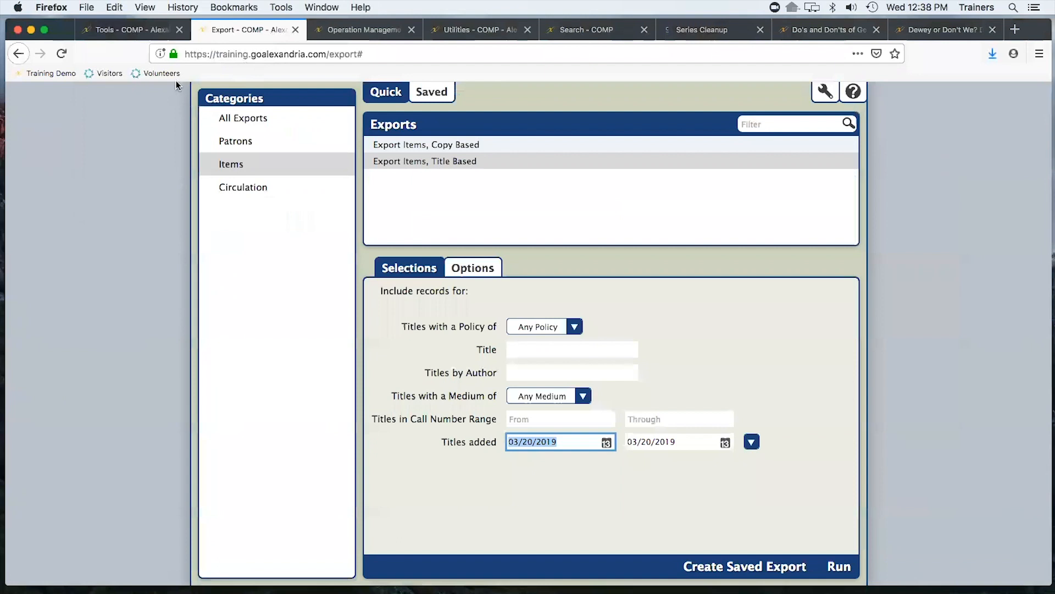
pyautogui.click(146, 30)
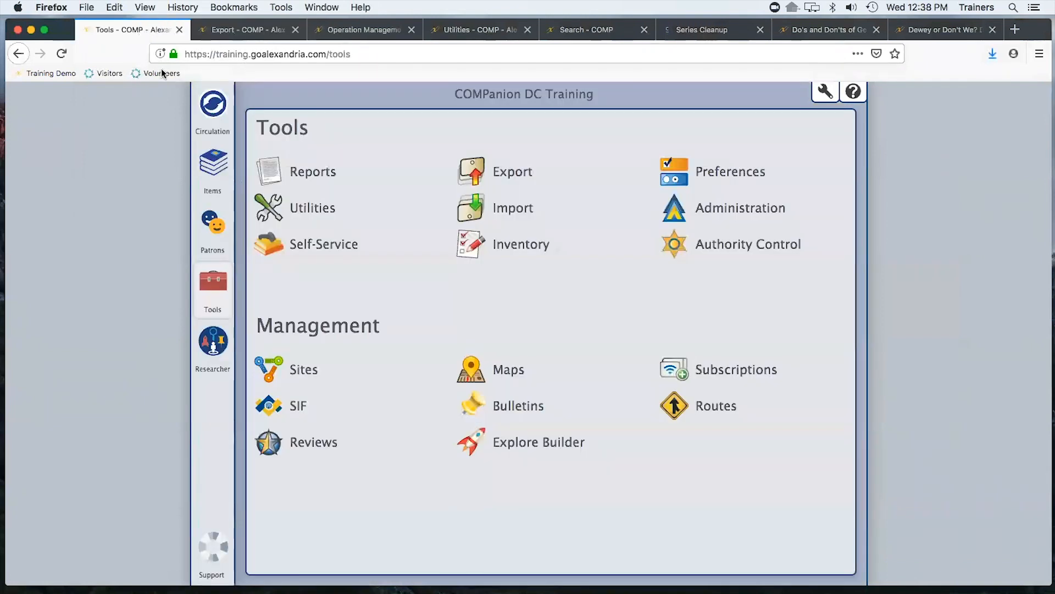
pyautogui.click(515, 209)
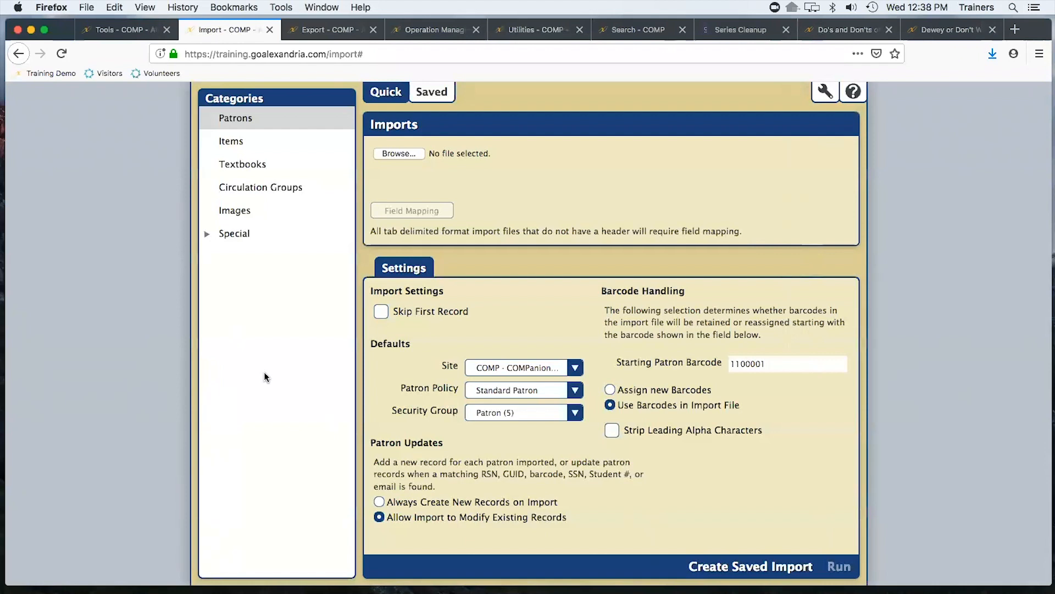
pyautogui.click(219, 148)
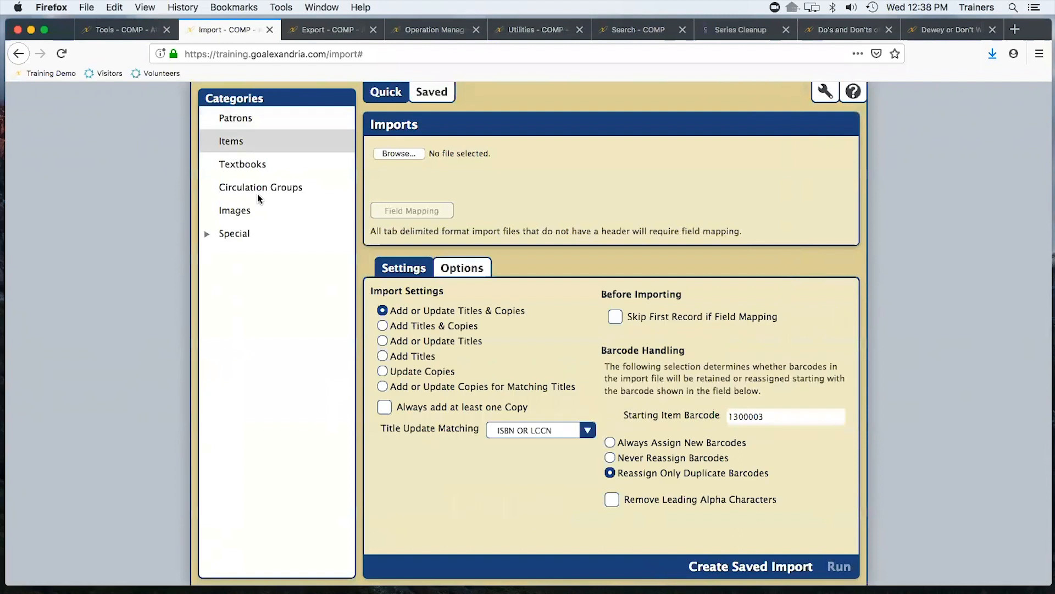
# Configure the import to Add or Update Titles, match on Title & Author & Medium, and skip the first record when field mapping
pyautogui.click(382, 342)
pyautogui.click(588, 431)
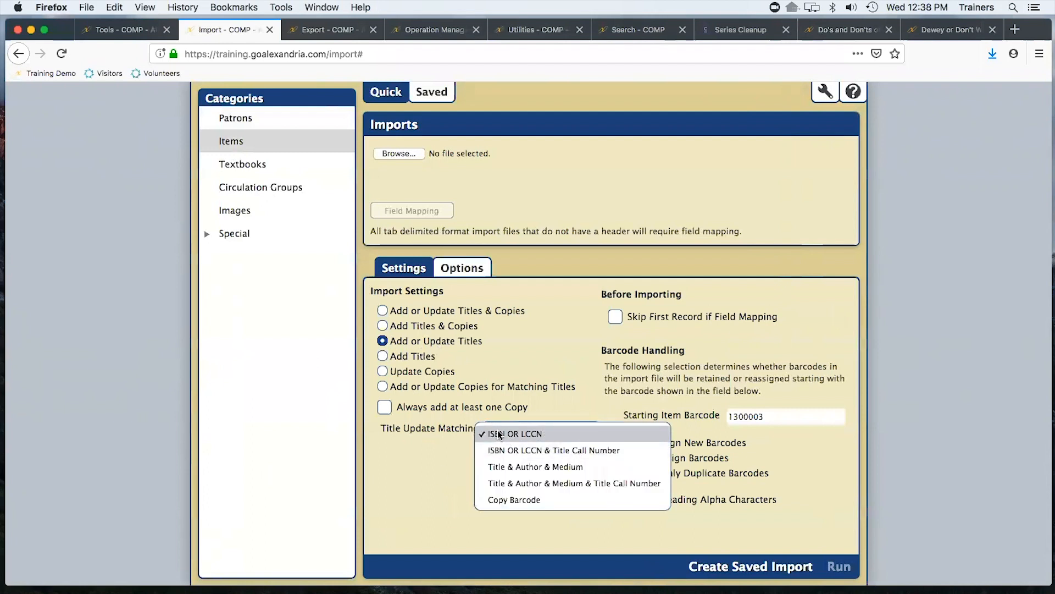
pyautogui.click(525, 499)
pyautogui.click(591, 430)
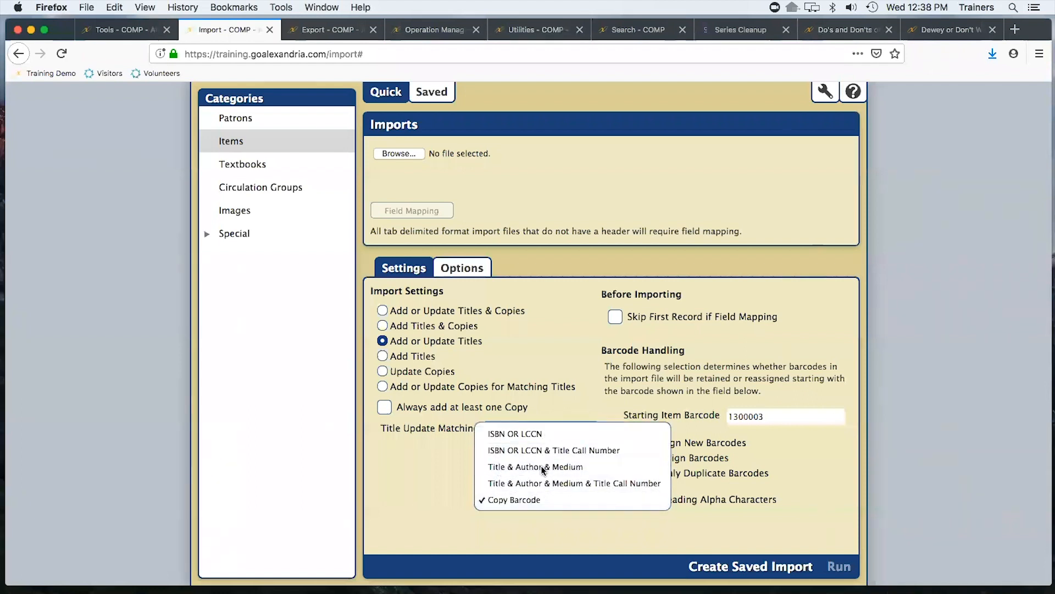
pyautogui.click(522, 467)
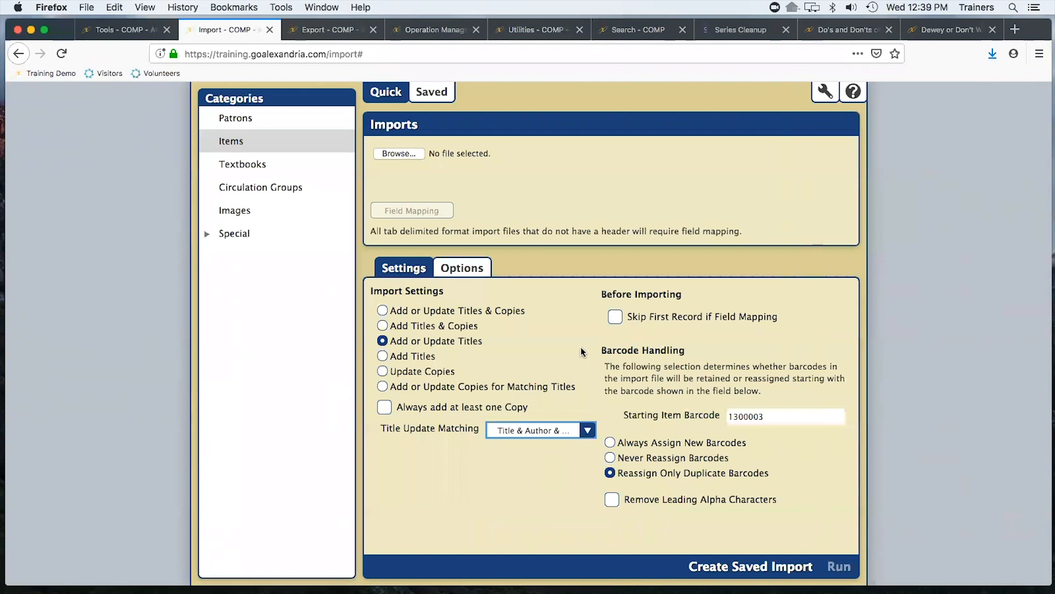
pyautogui.click(616, 317)
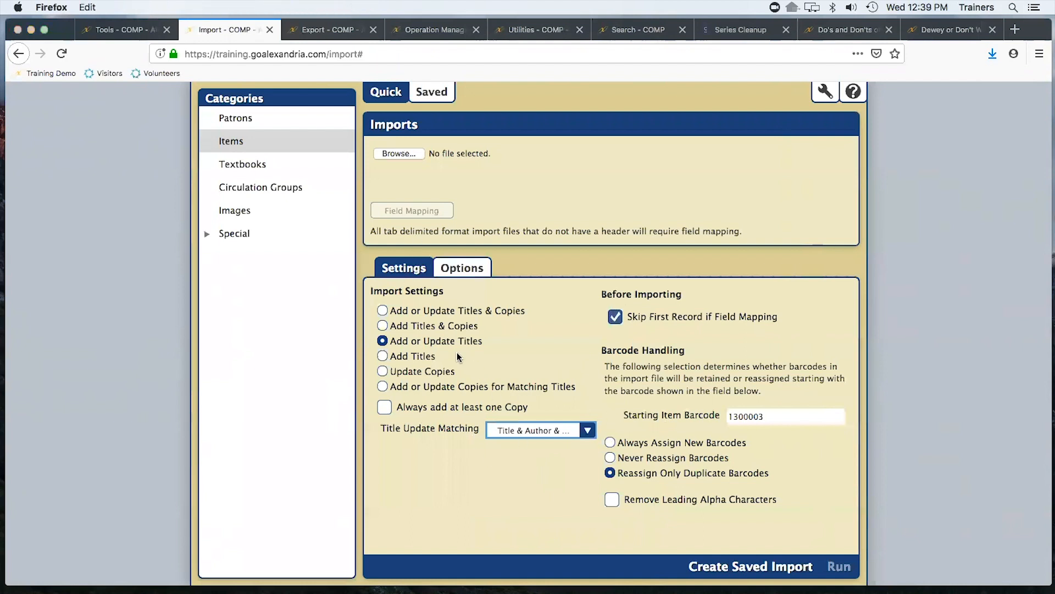
# Choose Export Items, Title Based.txt from the Downloads folder as the import file
pyautogui.click(526, 99)
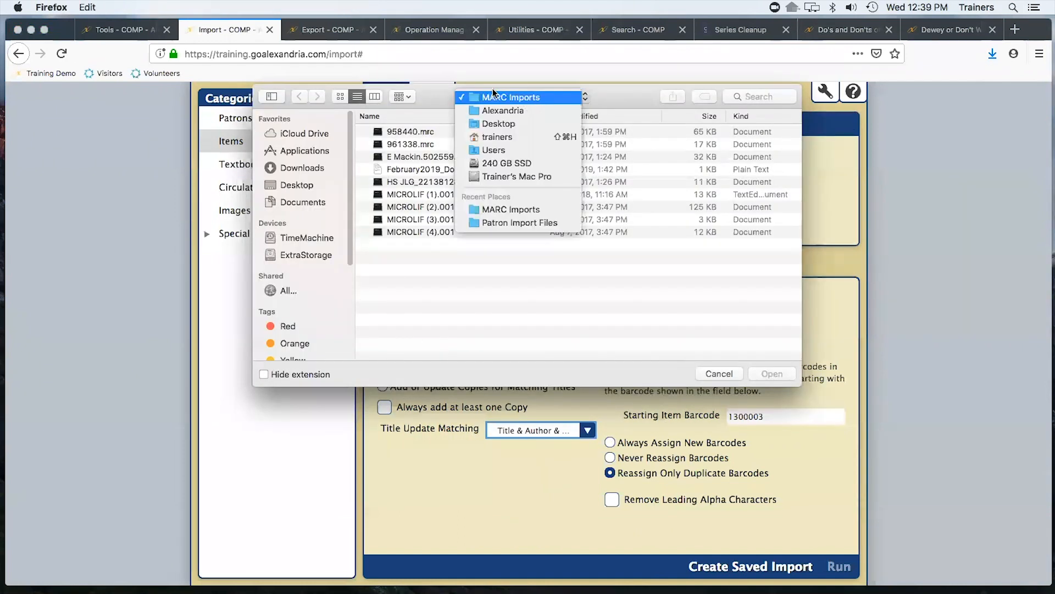
pyautogui.click(649, 289)
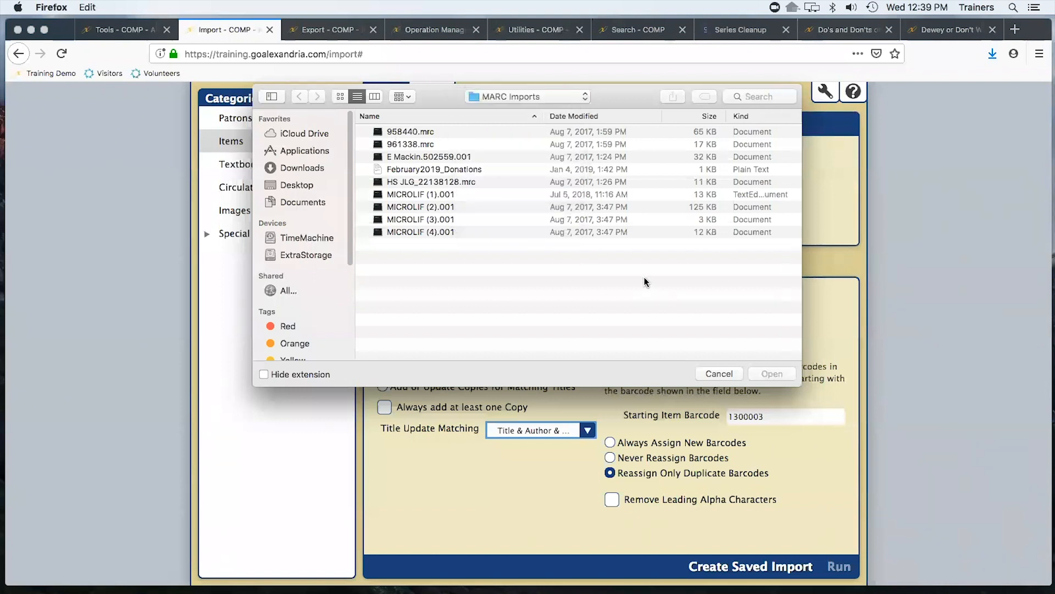
pyautogui.click(535, 101)
pyautogui.click(494, 123)
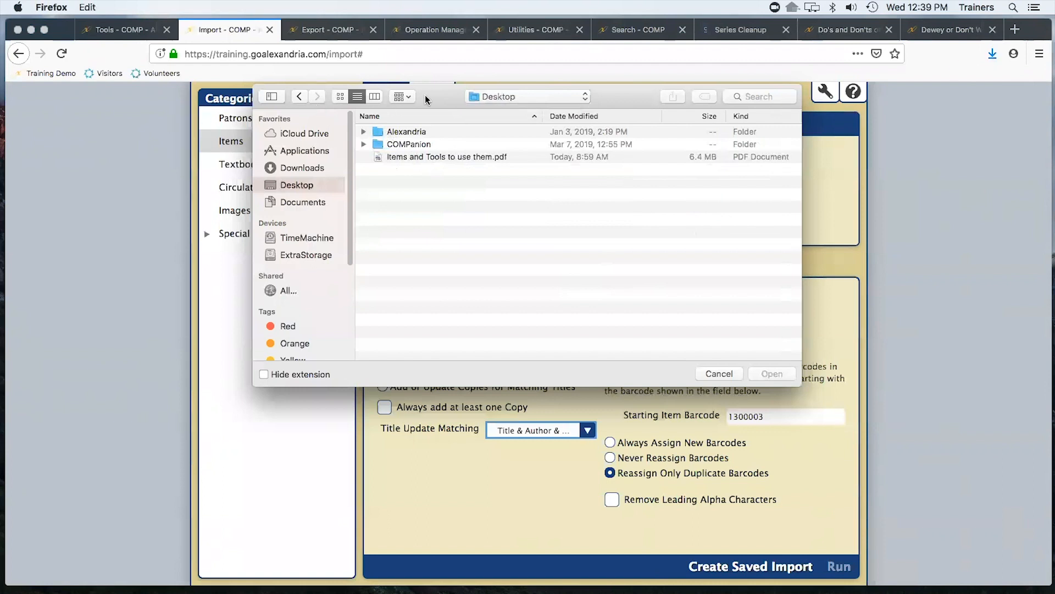
pyautogui.click(507, 98)
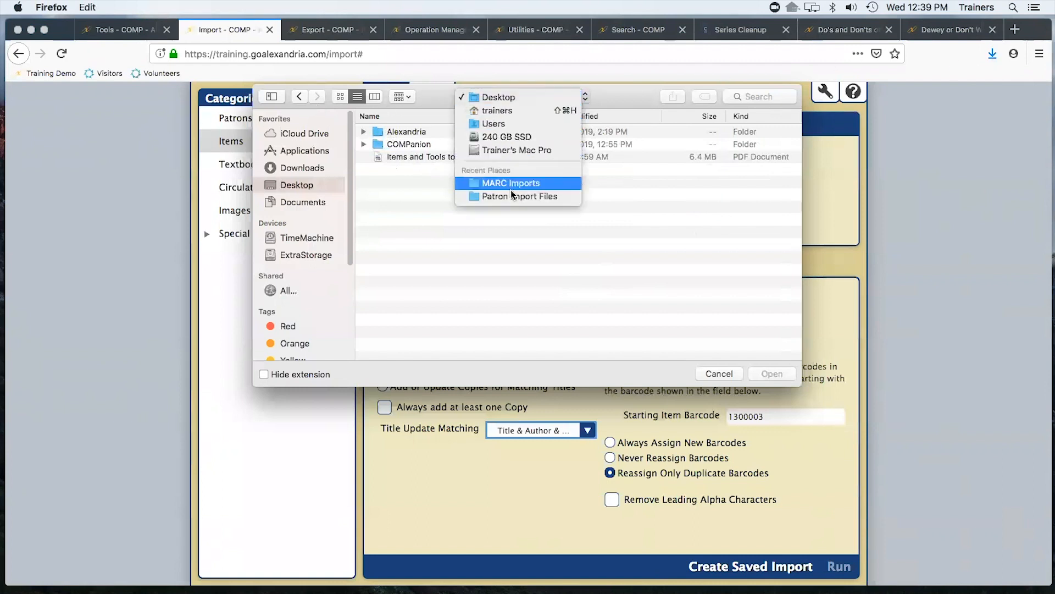
pyautogui.click(432, 223)
pyautogui.click(302, 167)
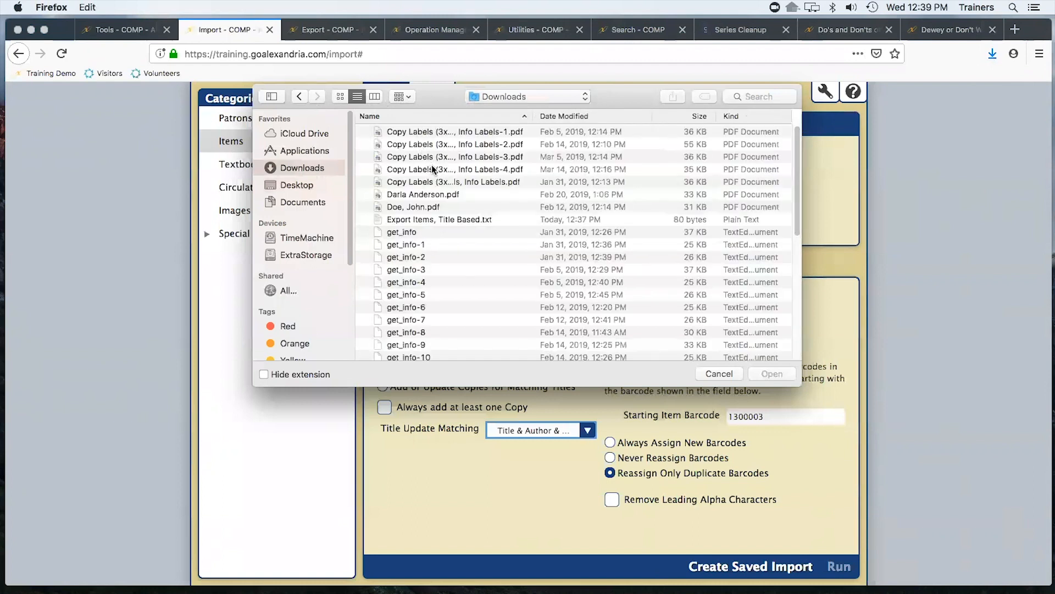
pyautogui.click(442, 220)
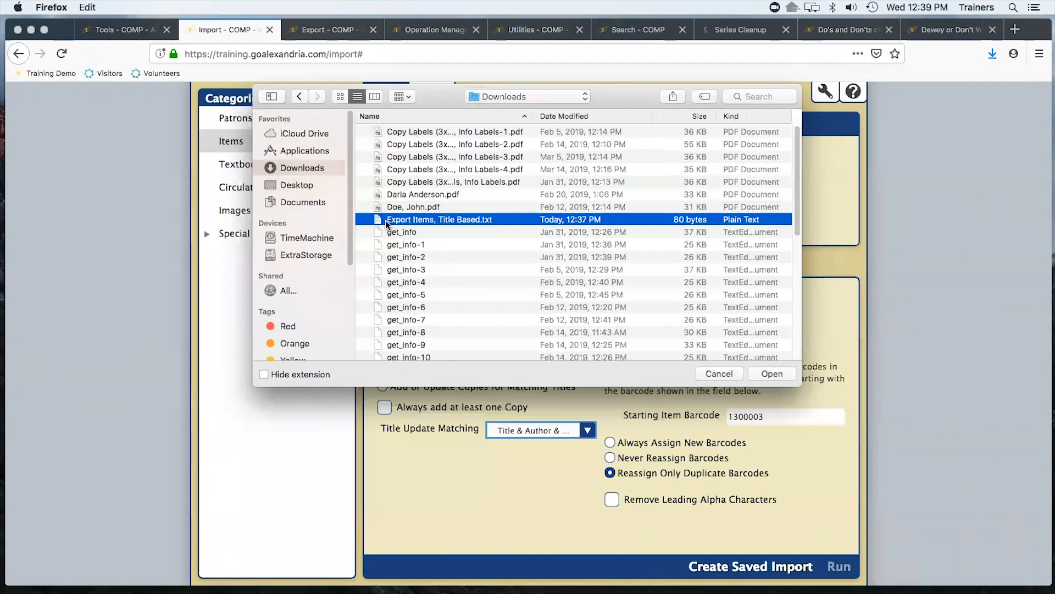
pyautogui.click(765, 374)
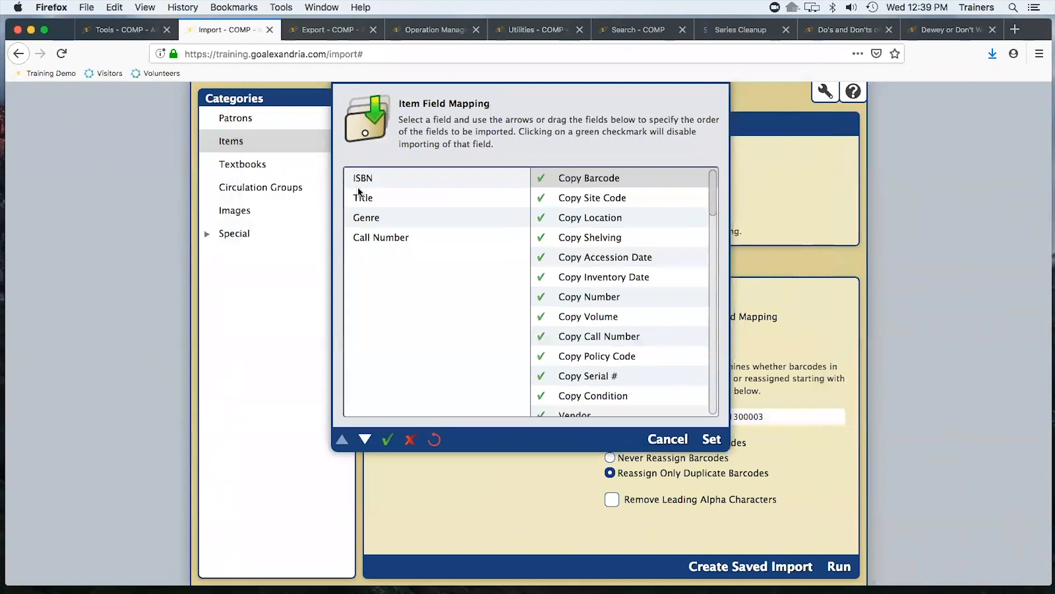
# In the field mapping, disable all fields, then place ISBN and Title first and second as enabled fields
pyautogui.click(411, 440)
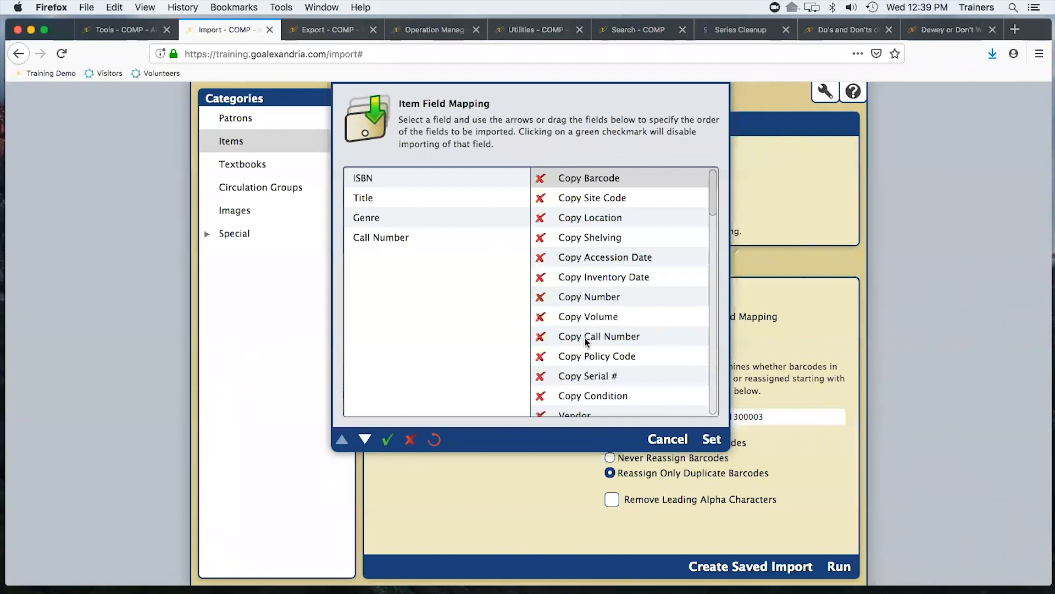
pyautogui.scroll(-4, 583, 341)
pyautogui.scroll(-5, 593, 345)
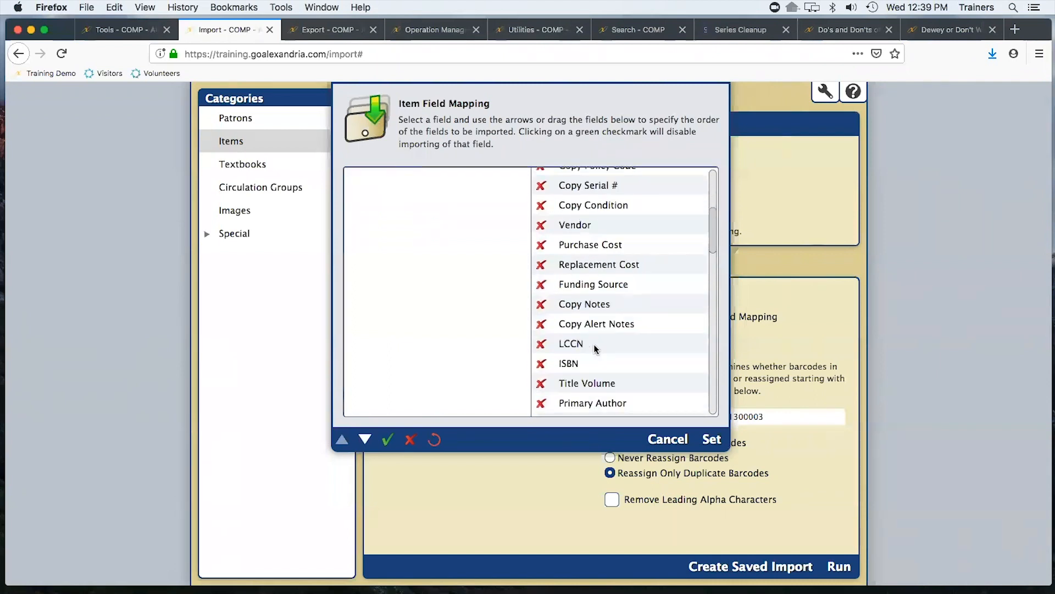
pyautogui.moveTo(566, 353); pyautogui.dragTo(542, 178)
pyautogui.click(542, 178)
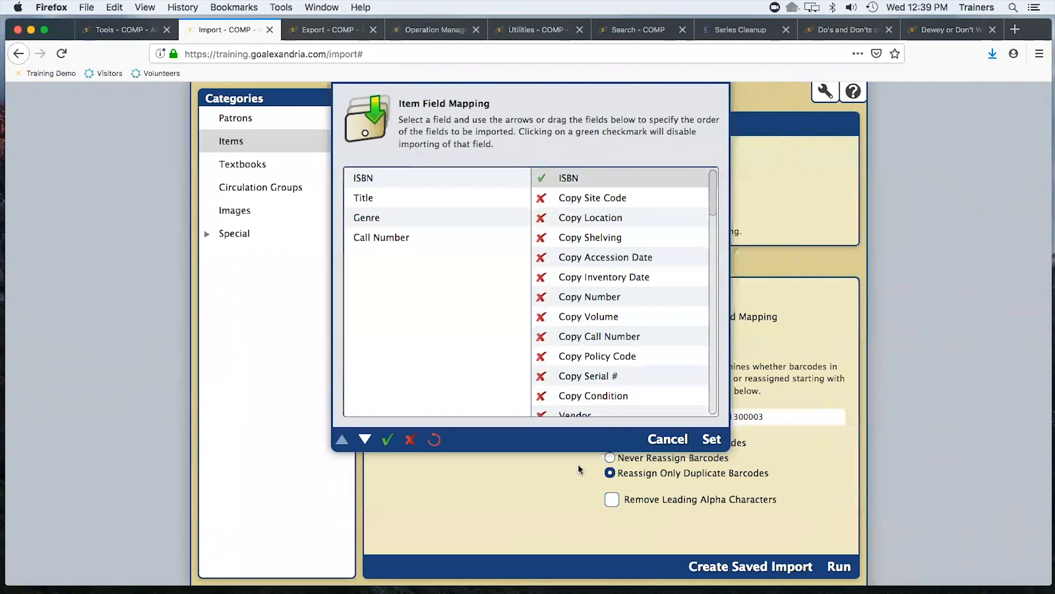
pyautogui.scroll(-8, 596, 308)
pyautogui.moveTo(572, 346); pyautogui.dragTo(539, 201)
pyautogui.click(541, 198)
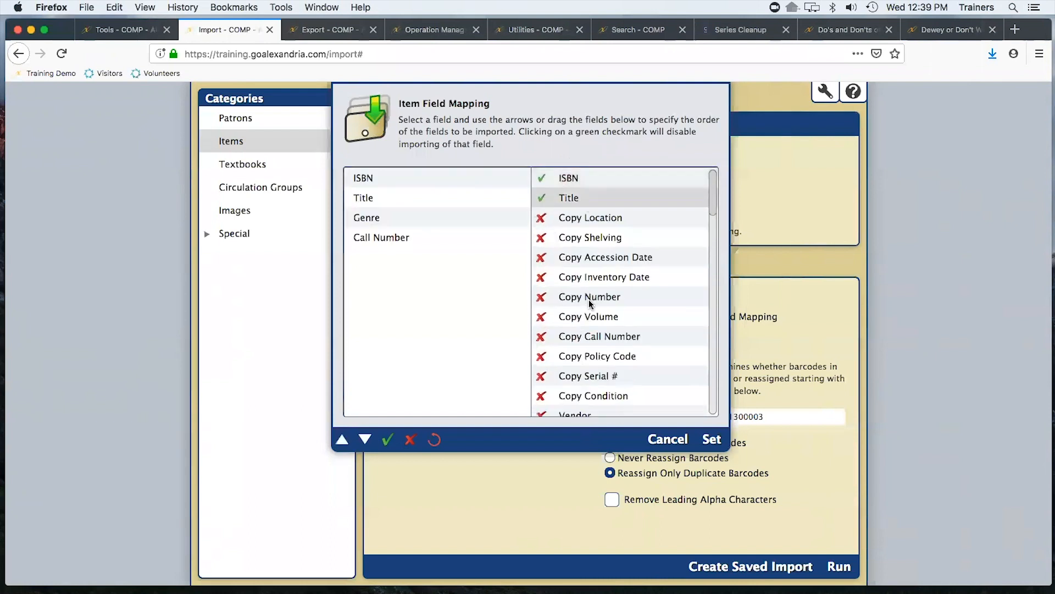
# Map Call Number into the fourth position of the field mapping
pyautogui.scroll(-7, 589, 302)
pyautogui.scroll(-3, 589, 301)
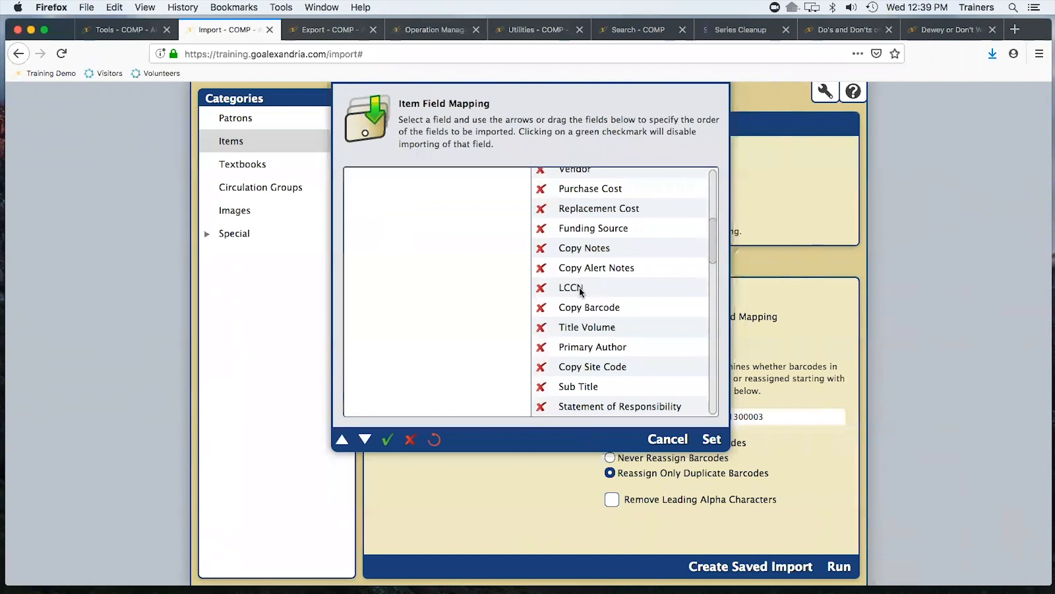
pyautogui.scroll(-1, 586, 301)
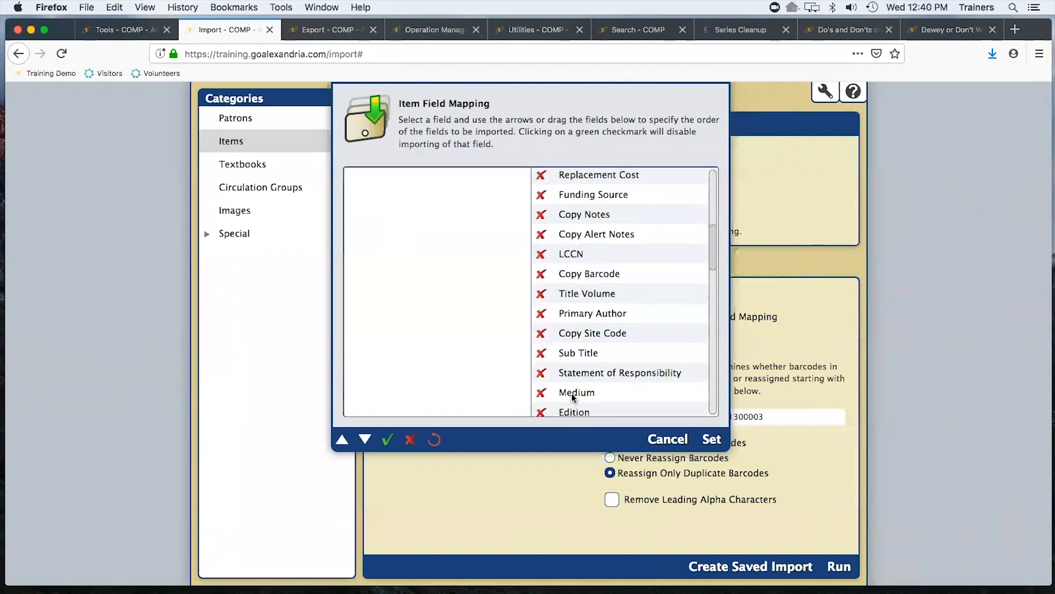
pyautogui.scroll(-7, 573, 393)
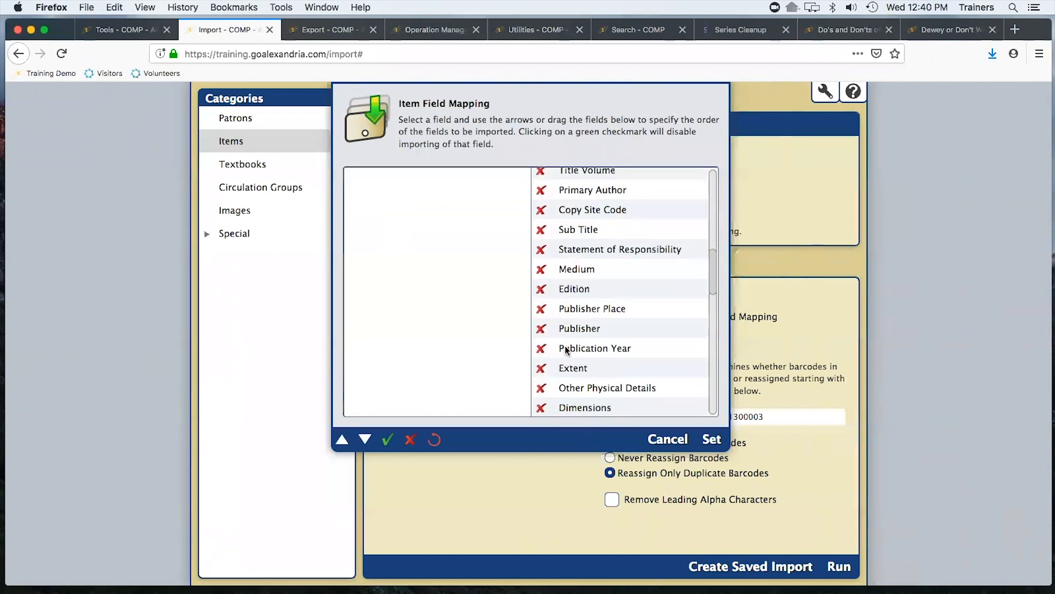
pyautogui.scroll(-3, 572, 352)
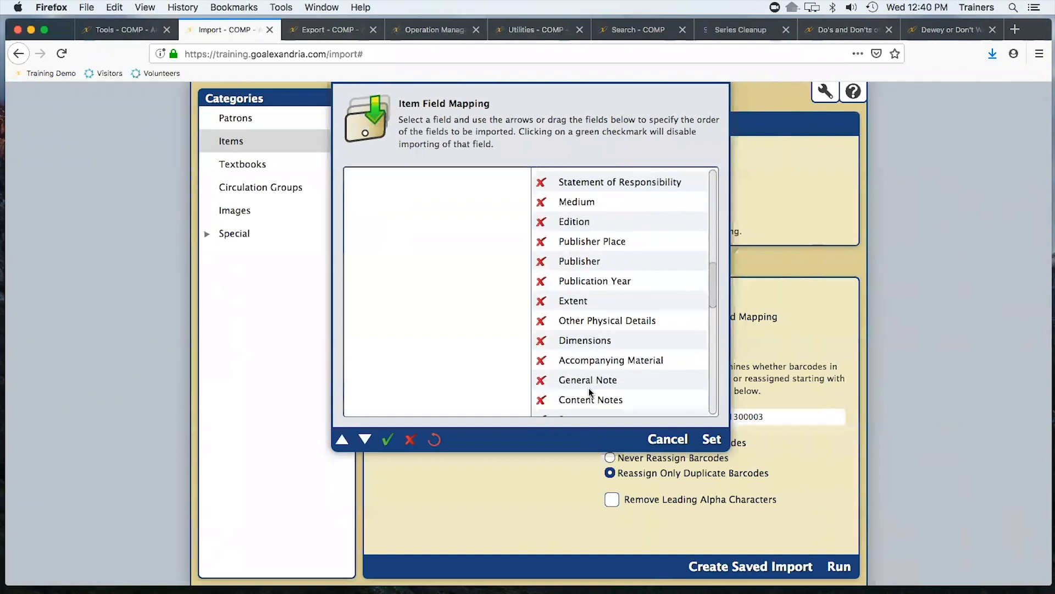
pyautogui.scroll(-8, 578, 381)
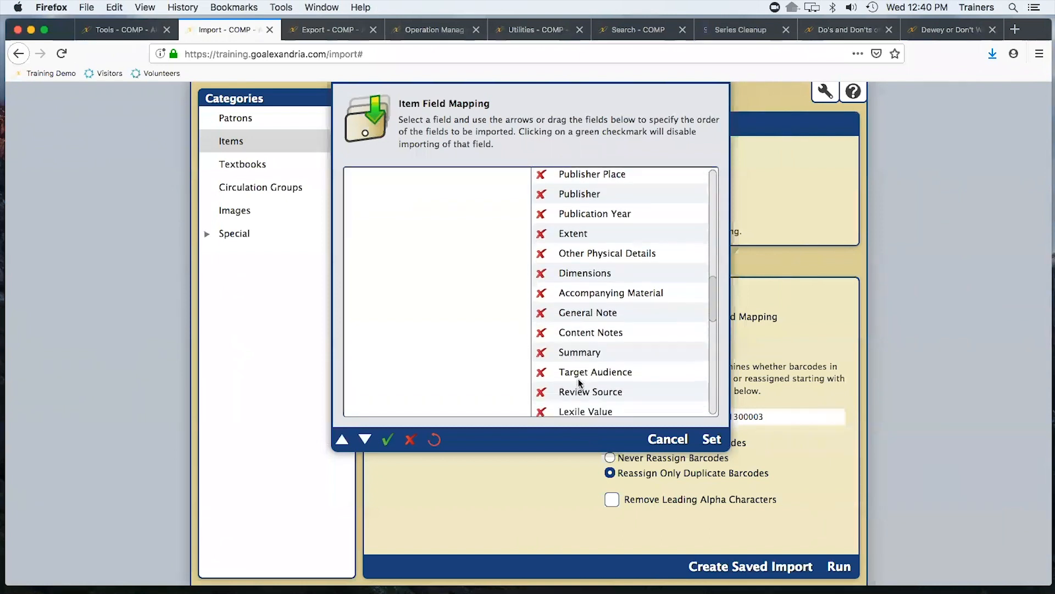
pyautogui.scroll(-11, 575, 379)
pyautogui.scroll(-8, 574, 360)
pyautogui.moveTo(583, 369); pyautogui.dragTo(549, 242)
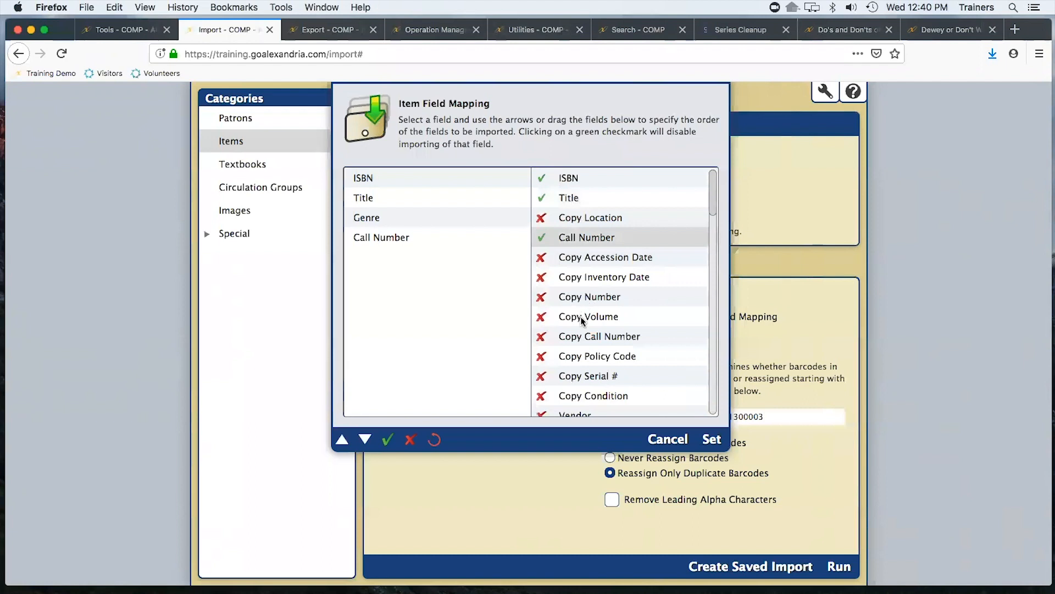
# Map Genre into the third position of the field mapping
pyautogui.scroll(-8, 581, 318)
pyautogui.scroll(-5, 586, 316)
pyautogui.scroll(-5, 586, 356)
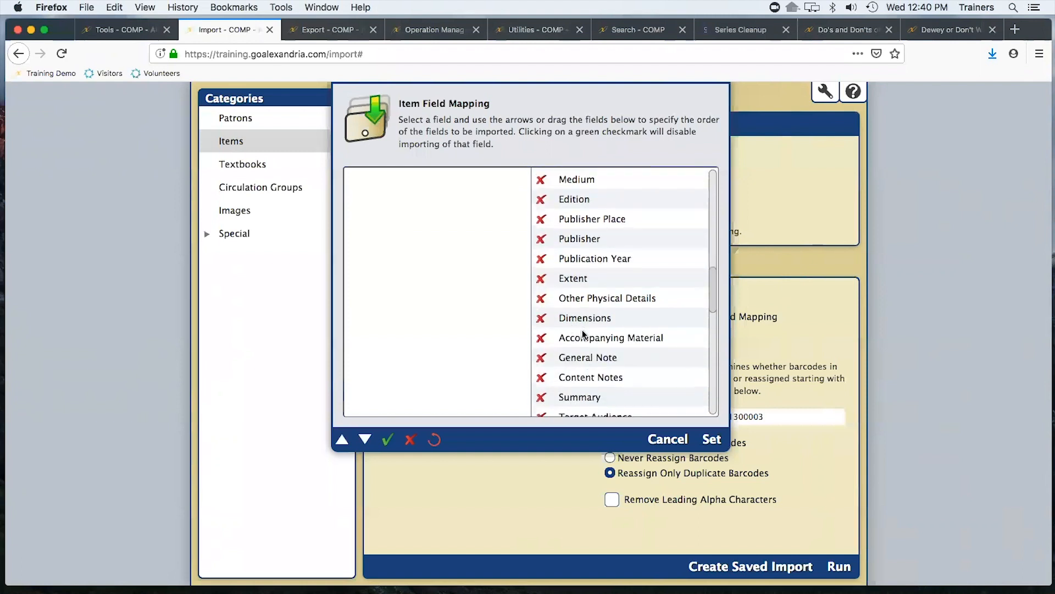
pyautogui.scroll(-5, 583, 341)
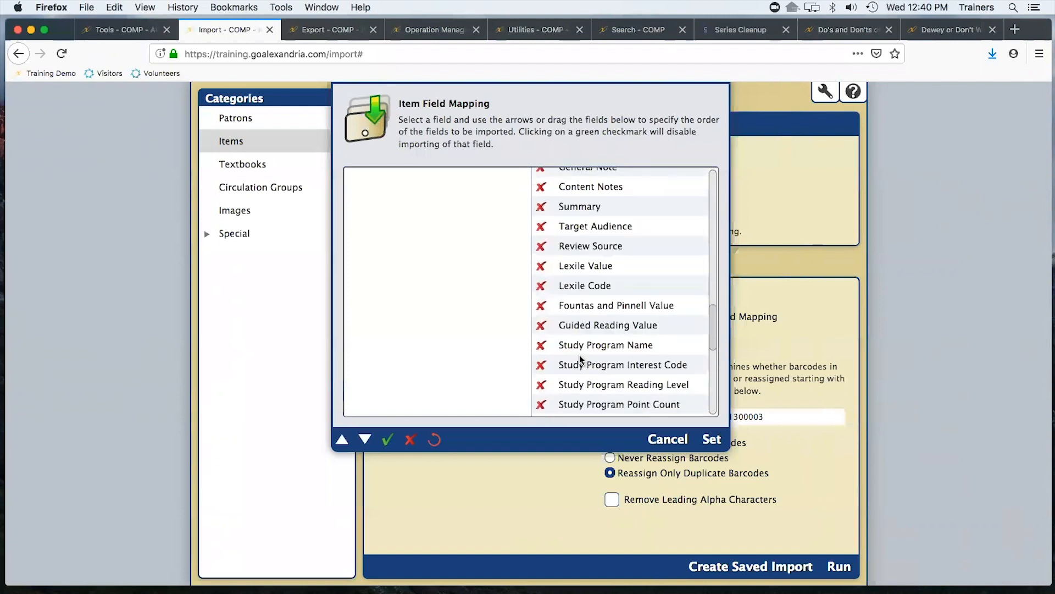
pyautogui.scroll(-5, 579, 359)
pyautogui.moveTo(581, 366); pyautogui.dragTo(574, 219)
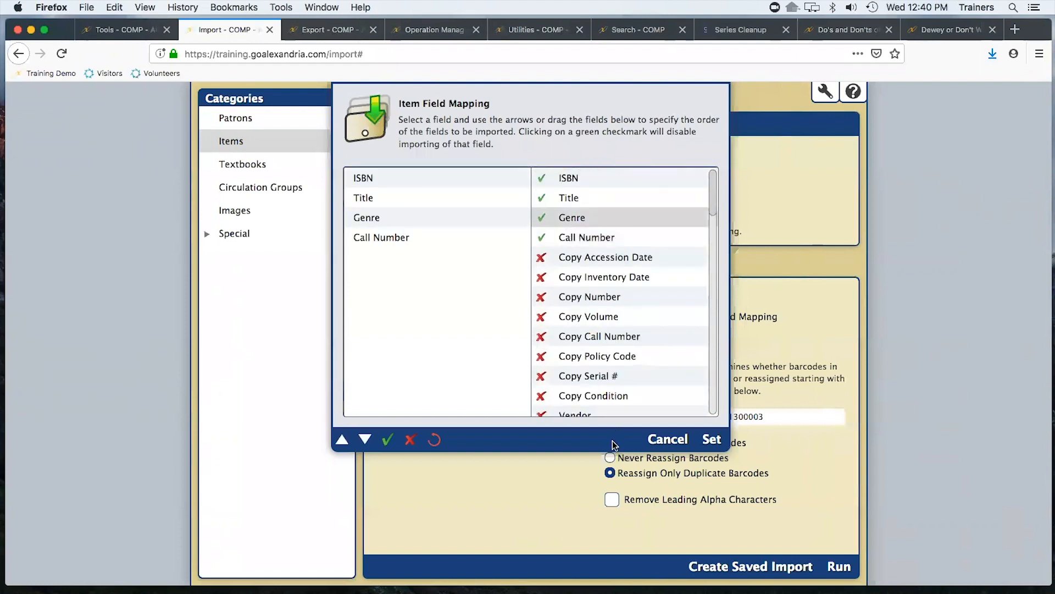
# Apply the field mapping and run the title import, dismissing the queued notice
pyautogui.click(716, 441)
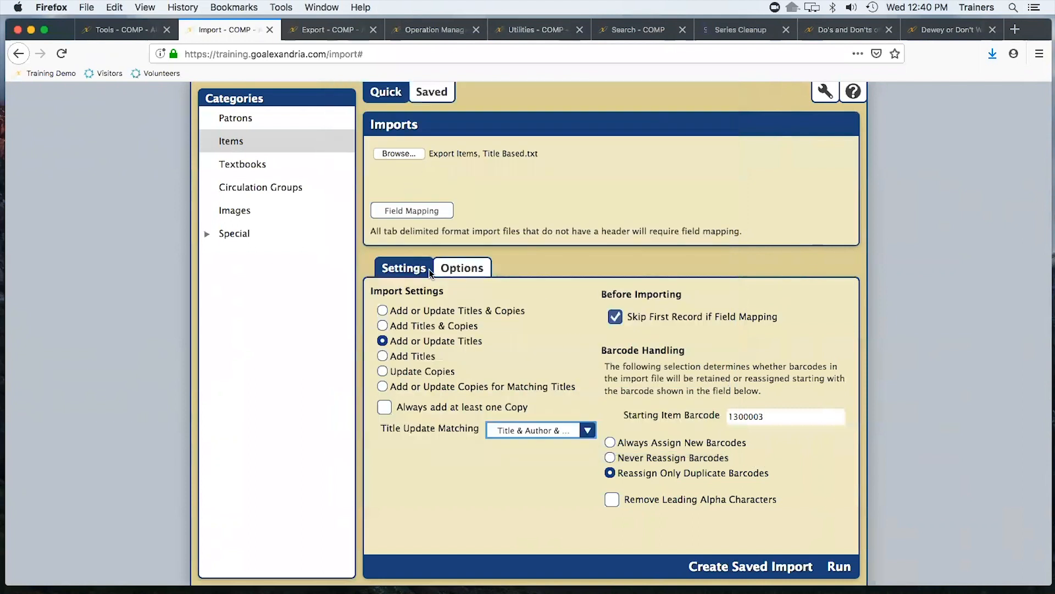
pyautogui.click(842, 567)
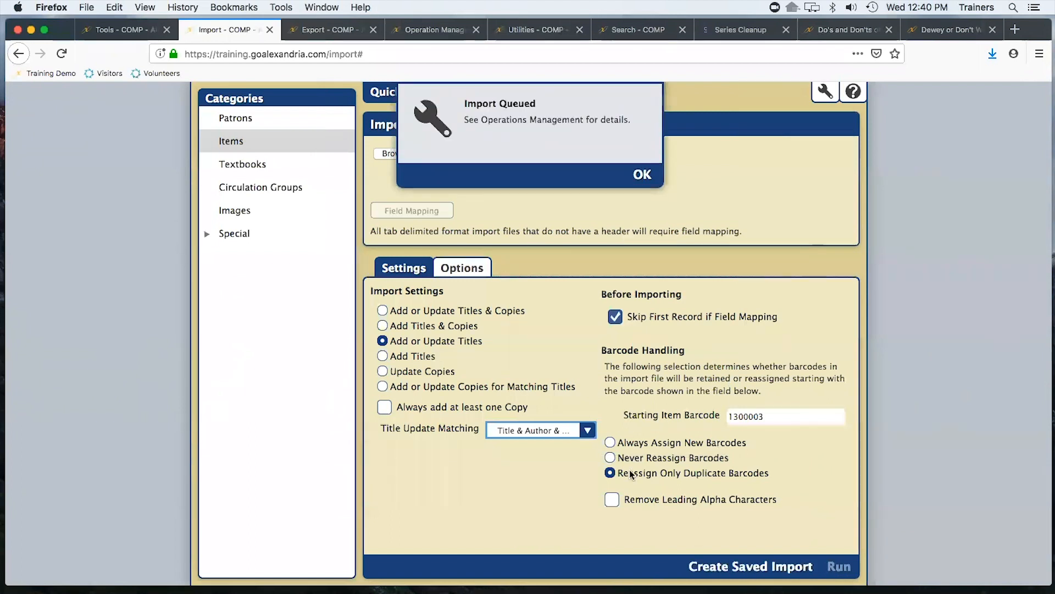
pyautogui.click(640, 176)
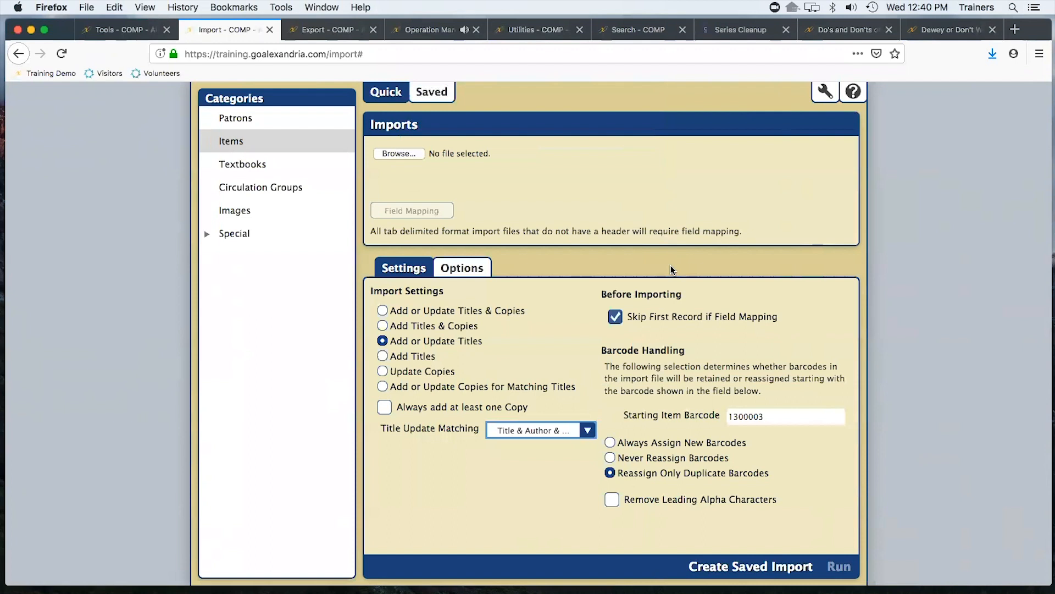
# Open the Items preferences from the Tools area
pyautogui.click(102, 34)
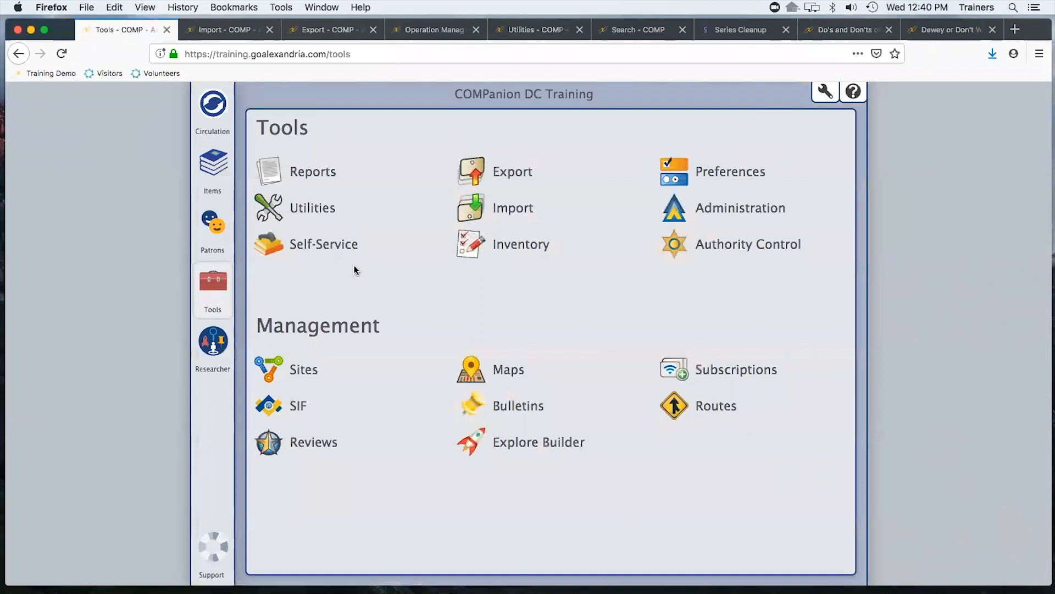
pyautogui.click(726, 172)
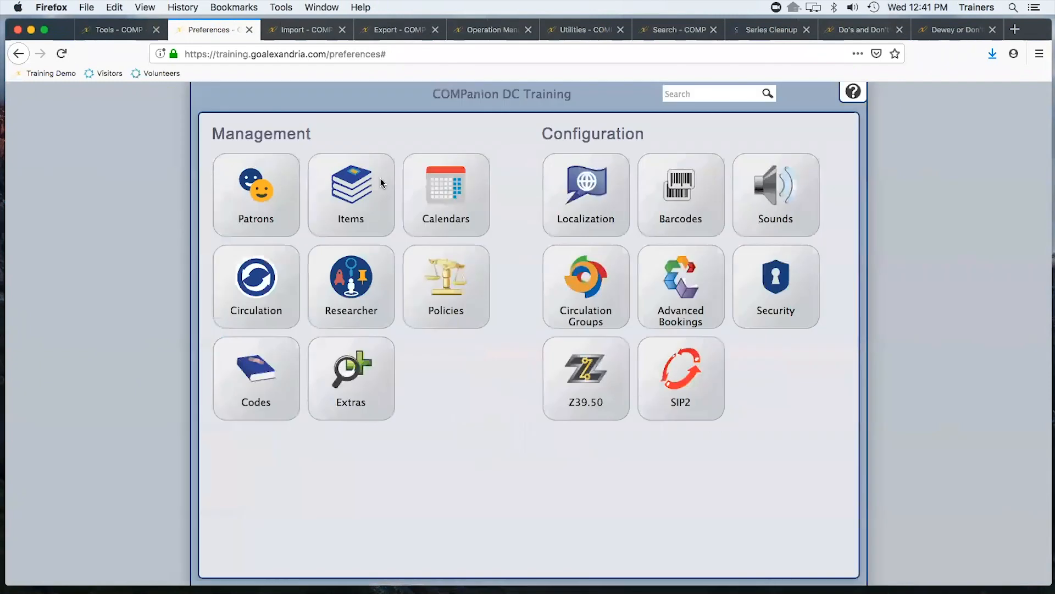
pyautogui.click(378, 186)
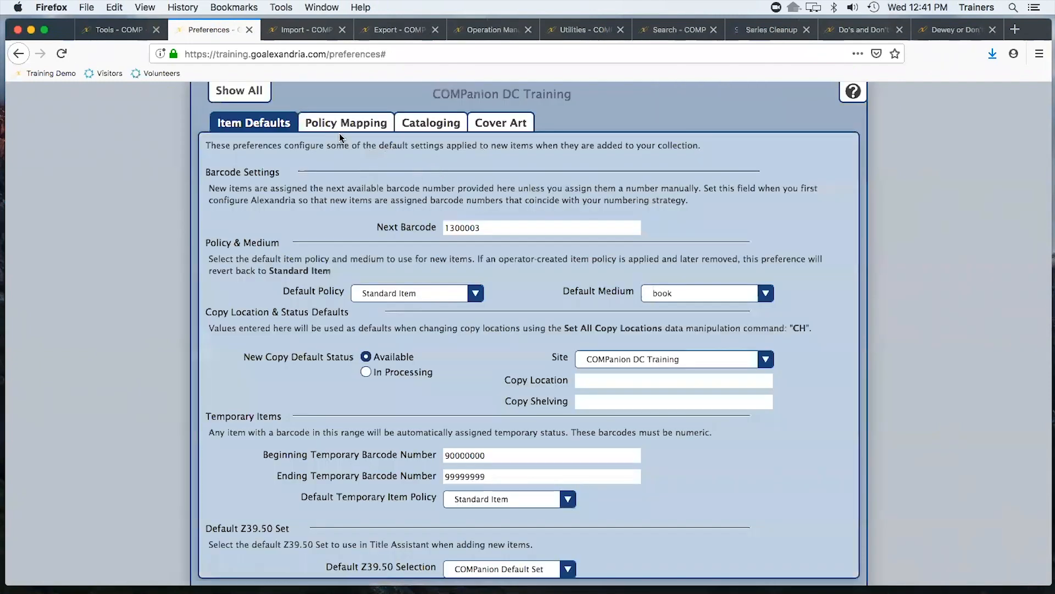
# Turn off Preserve Existing Call Numbers in the Cataloging preferences and save
pyautogui.click(418, 126)
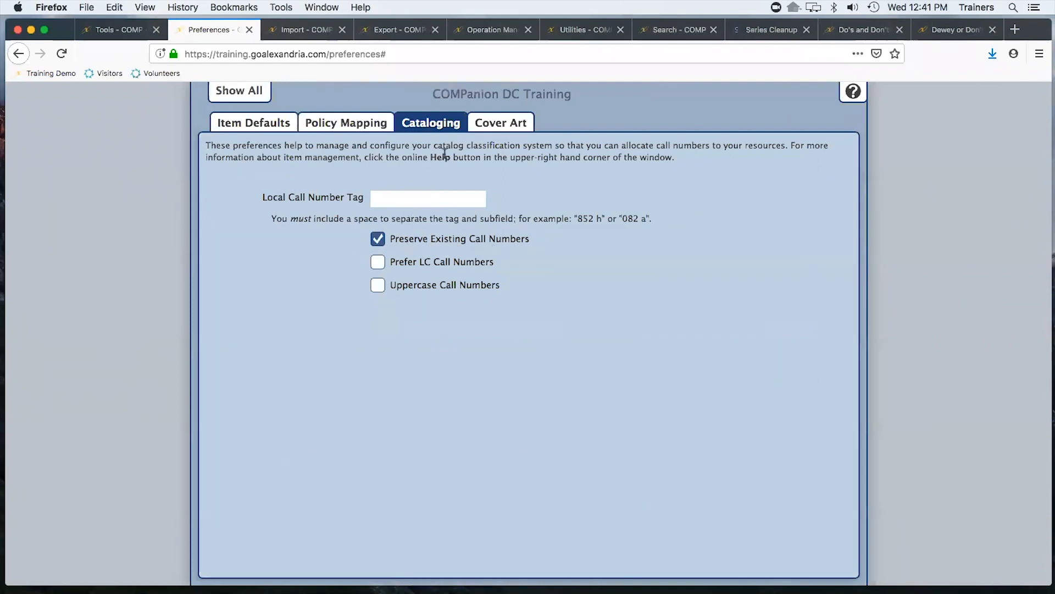
pyautogui.click(379, 239)
pyautogui.click(379, 240)
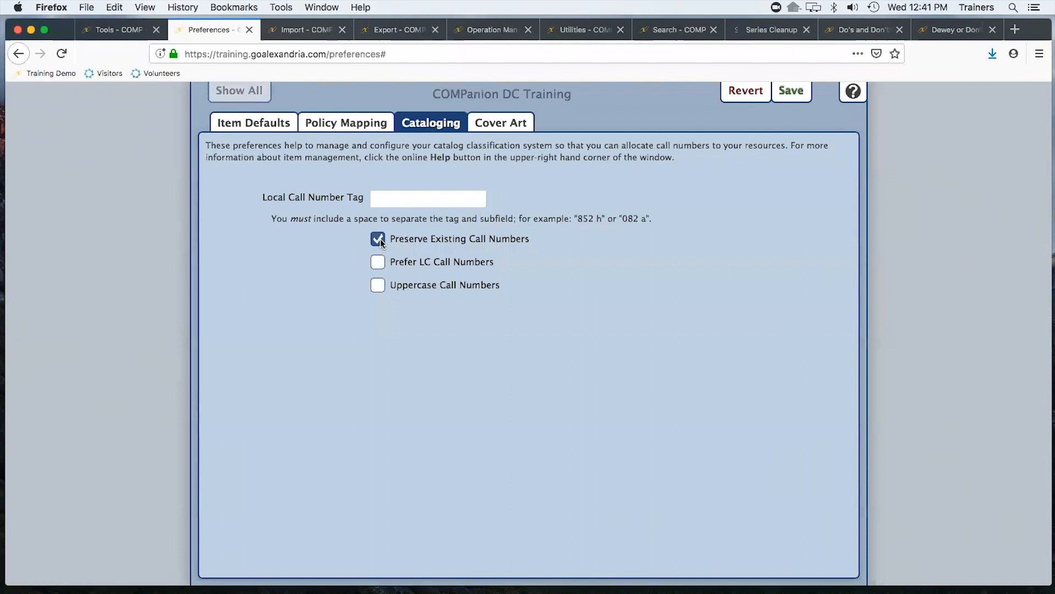
pyautogui.click(378, 240)
pyautogui.click(789, 92)
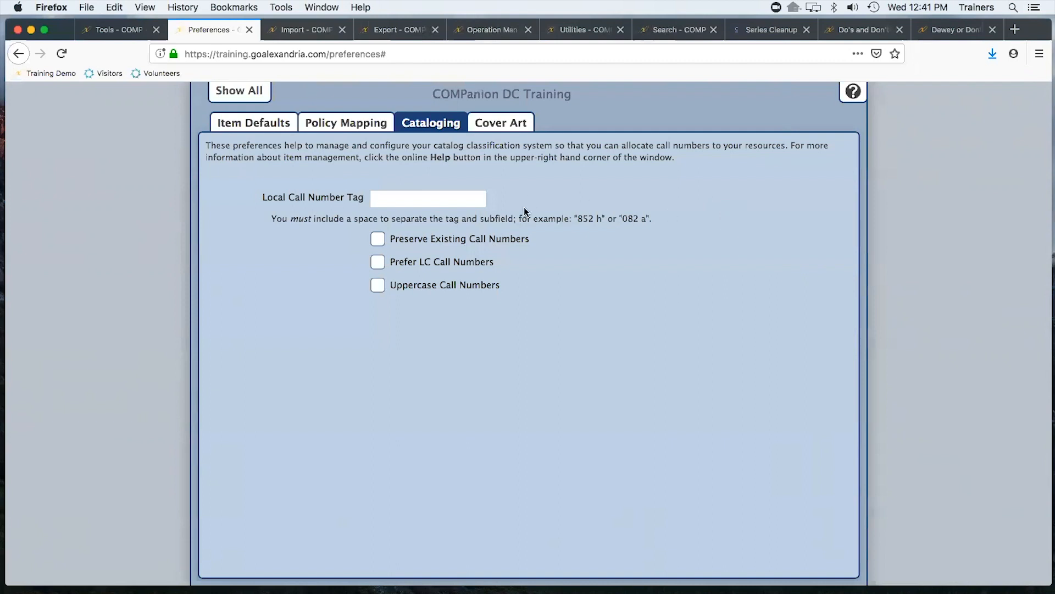
# Close the Preferences, Import, Export, Operations and Utilities tabs
pyautogui.click(238, 93)
pyautogui.click(103, 29)
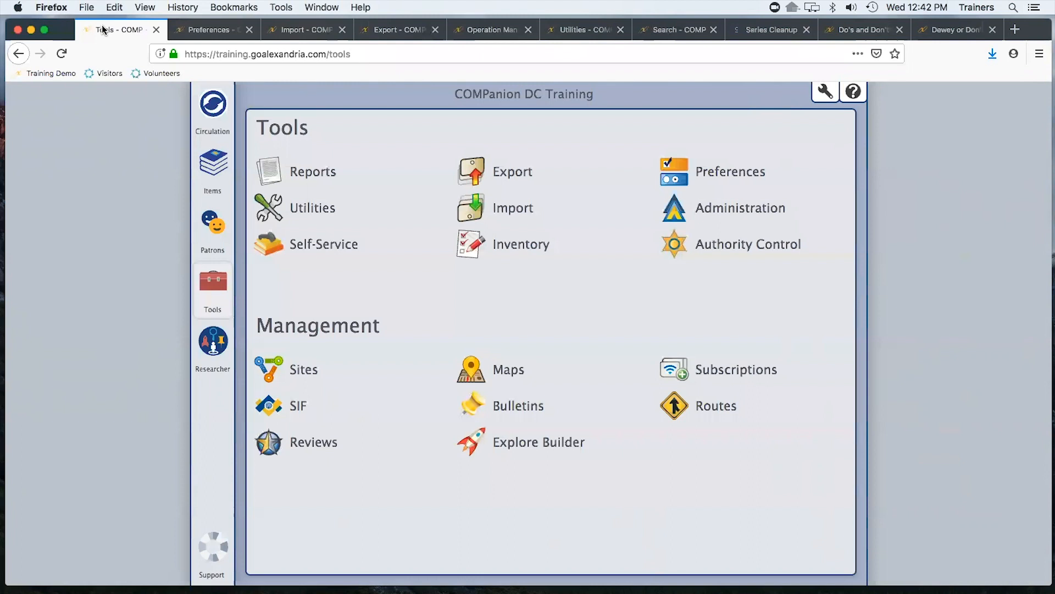
pyautogui.click(235, 30)
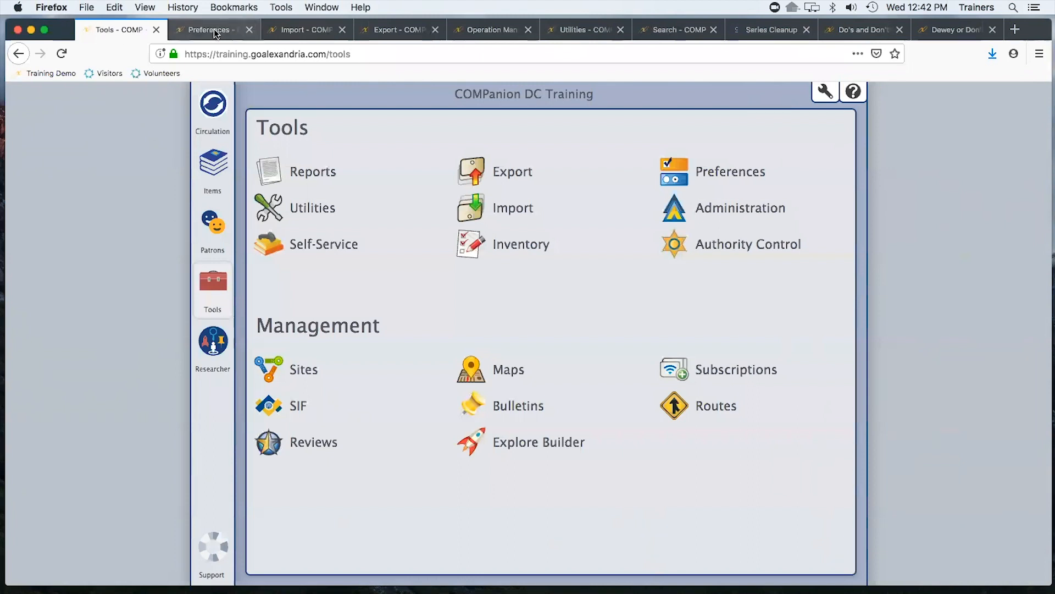
pyautogui.click(249, 30)
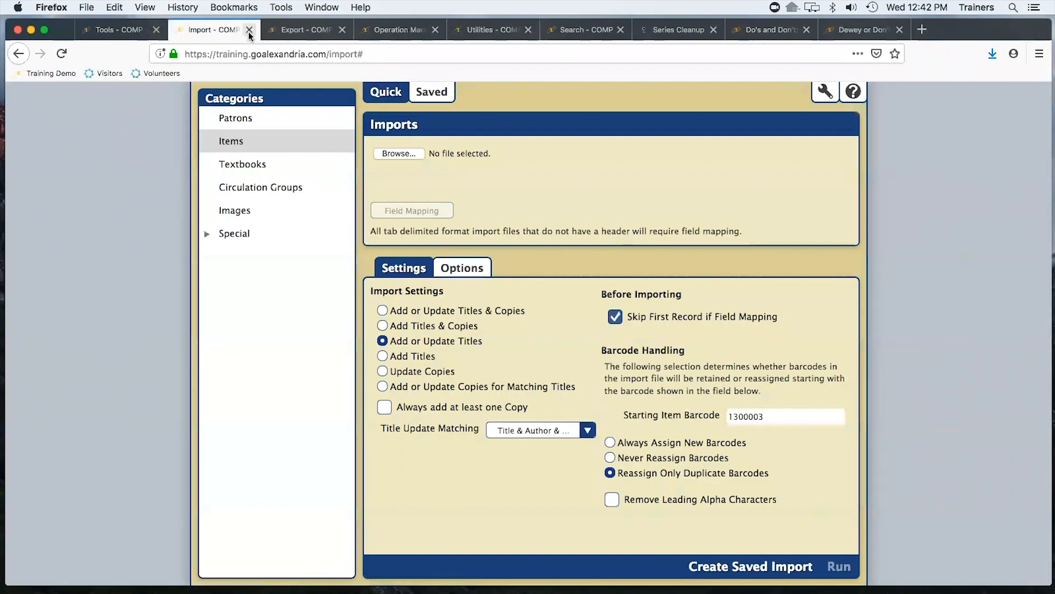
pyautogui.click(249, 30)
pyautogui.click(250, 31)
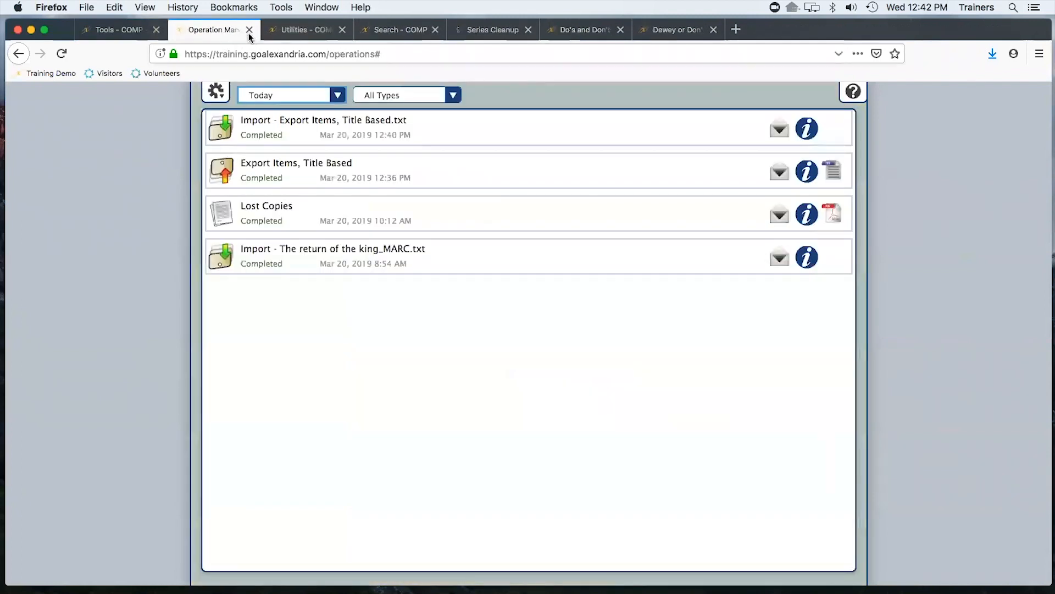
pyautogui.click(249, 30)
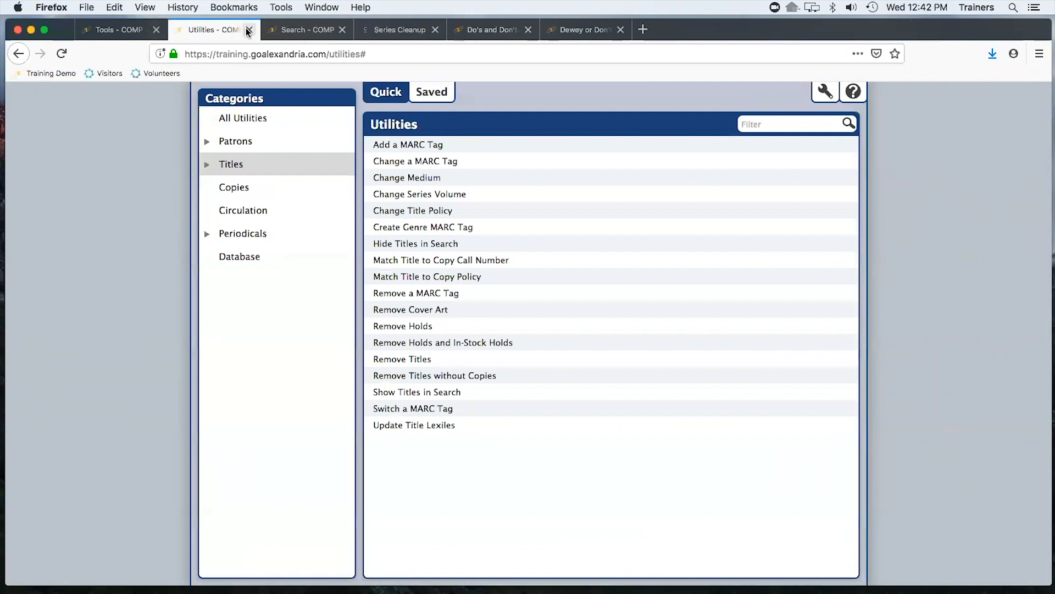
pyautogui.click(249, 30)
# Open Circulation and read the Command Help entry for Assign Keywords and its codes
pyautogui.click(144, 32)
pyautogui.click(212, 118)
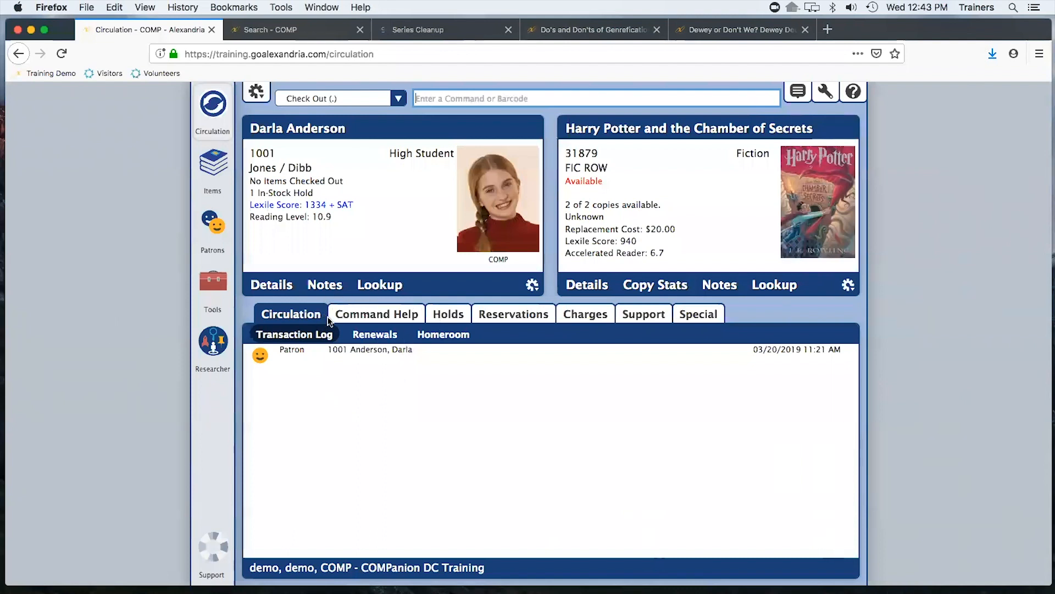
pyautogui.click(371, 317)
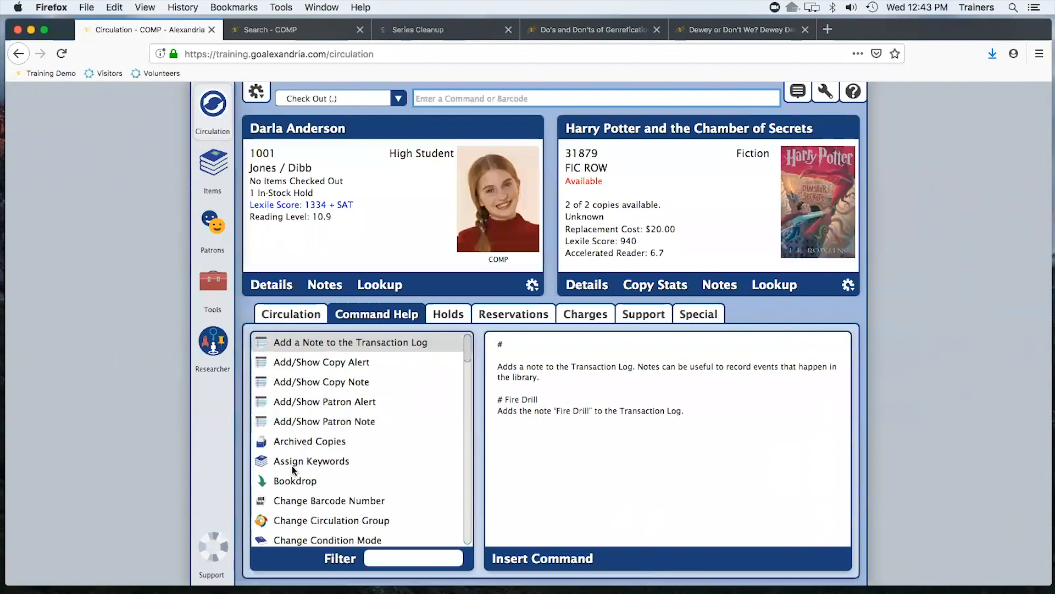
pyautogui.click(310, 466)
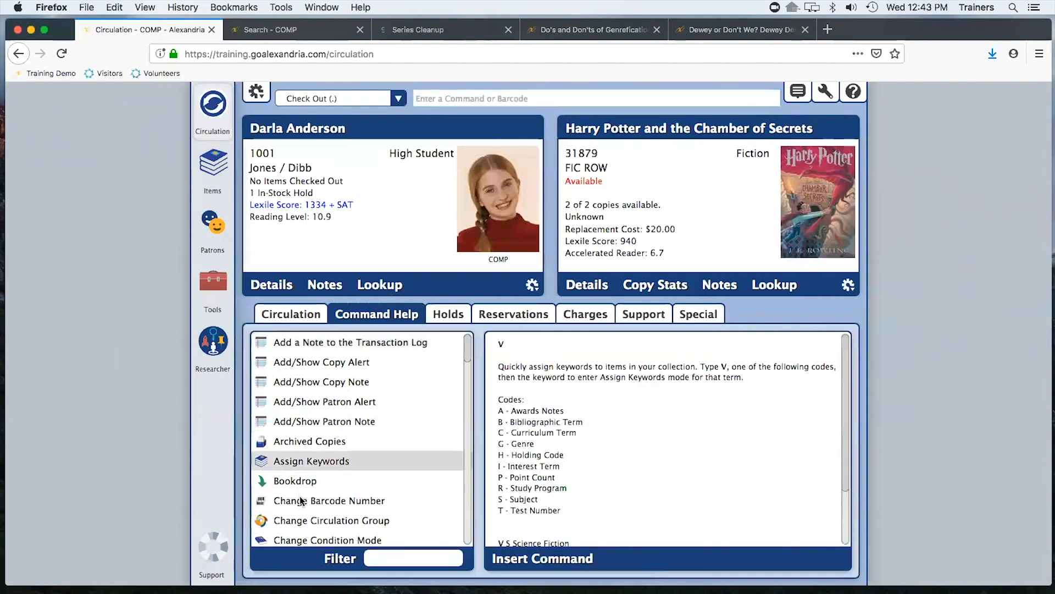
pyautogui.click(425, 560)
pyautogui.write('assi')
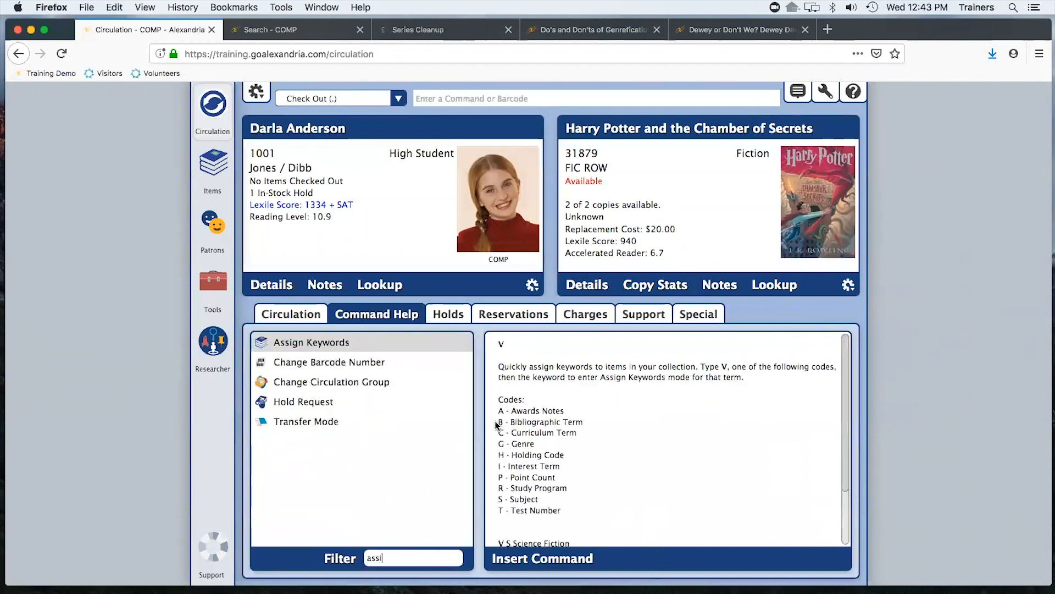
pyautogui.scroll(-3, 606, 426)
pyautogui.scroll(3, 606, 424)
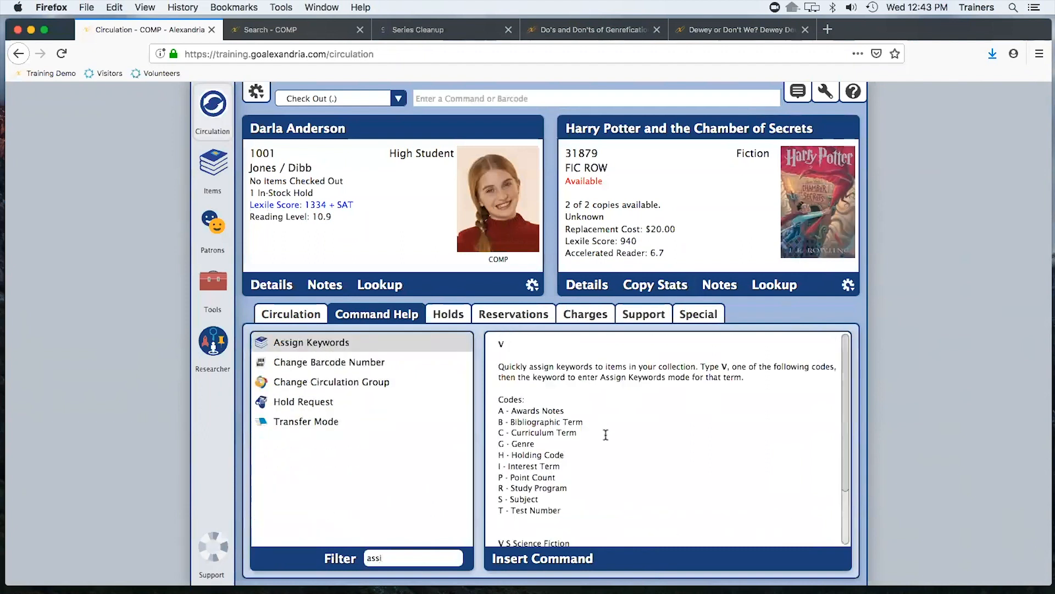
pyautogui.doubleClick(514, 343)
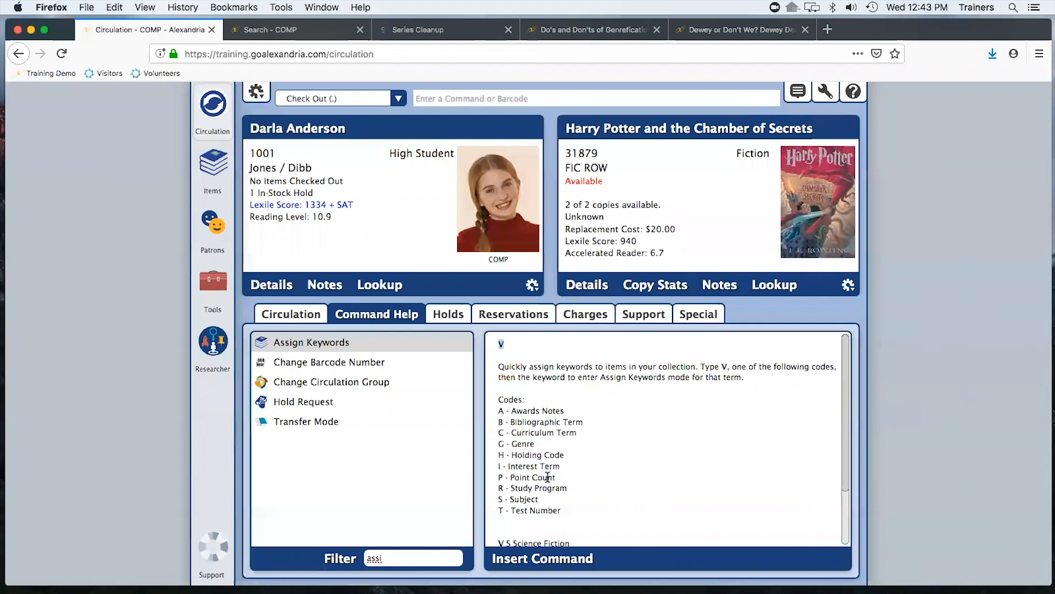
pyautogui.moveTo(535, 443); pyautogui.dragTo(485, 523)
pyautogui.click(542, 444)
# Clear the current record and enter Assign Keywords mode with the genre Science Fiction
pyautogui.click(456, 98)
pyautogui.press('Return')
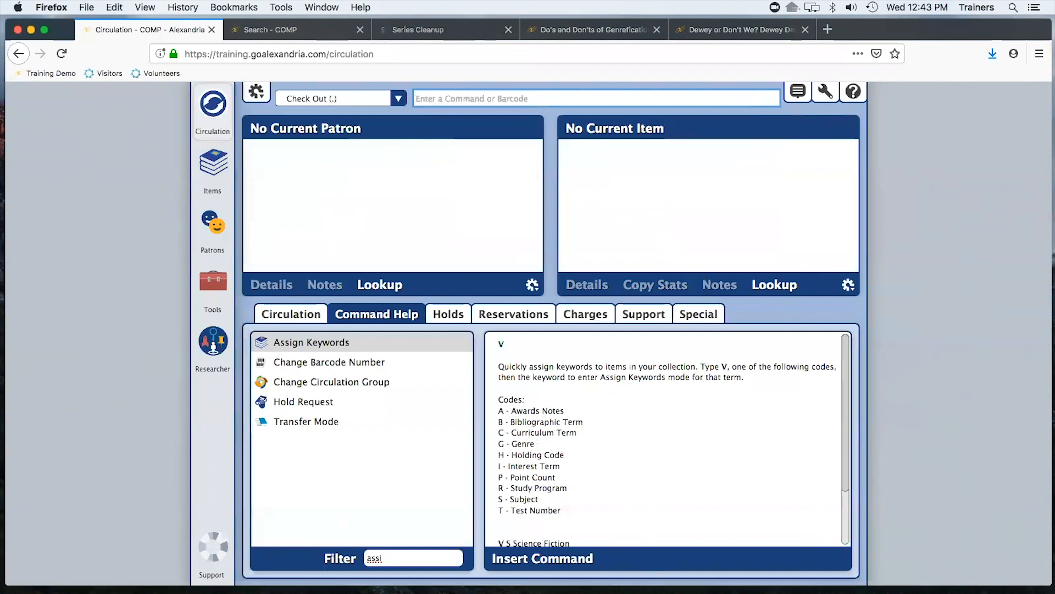
pyautogui.write('v g')
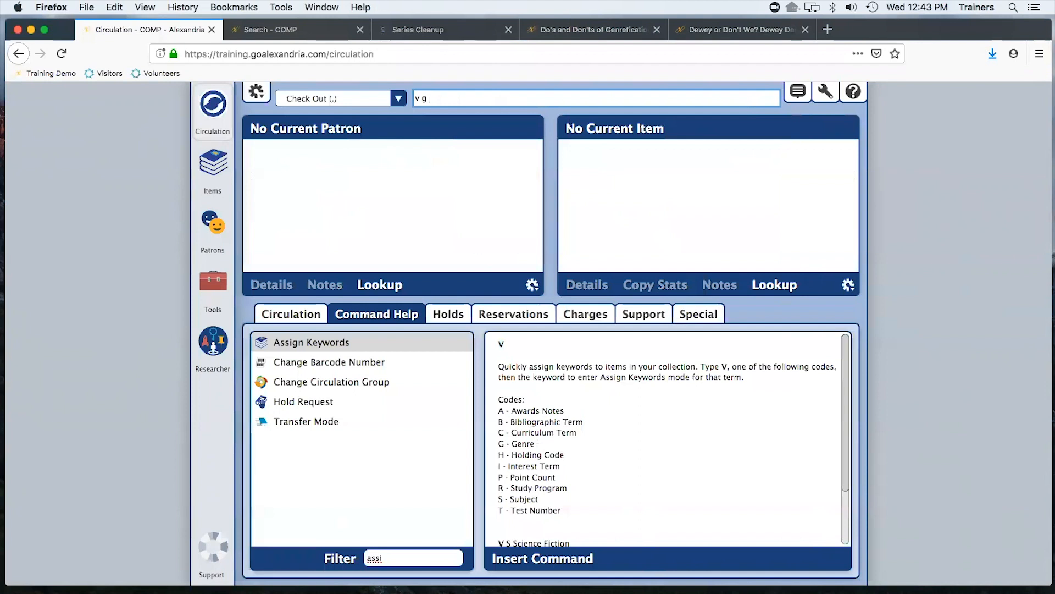
pyautogui.write(' Science Fiction')
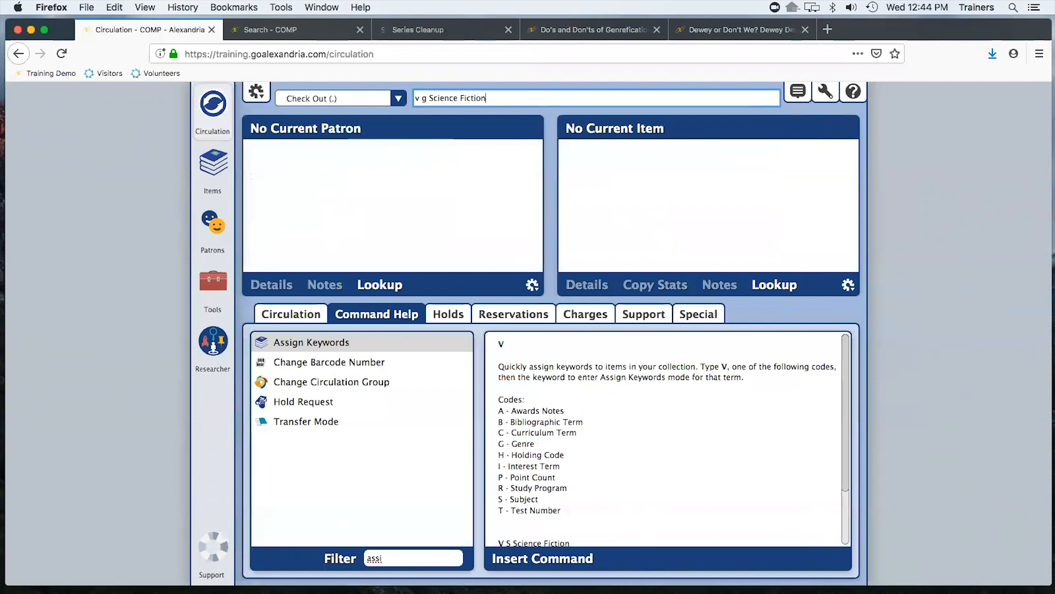
pyautogui.press('Return')
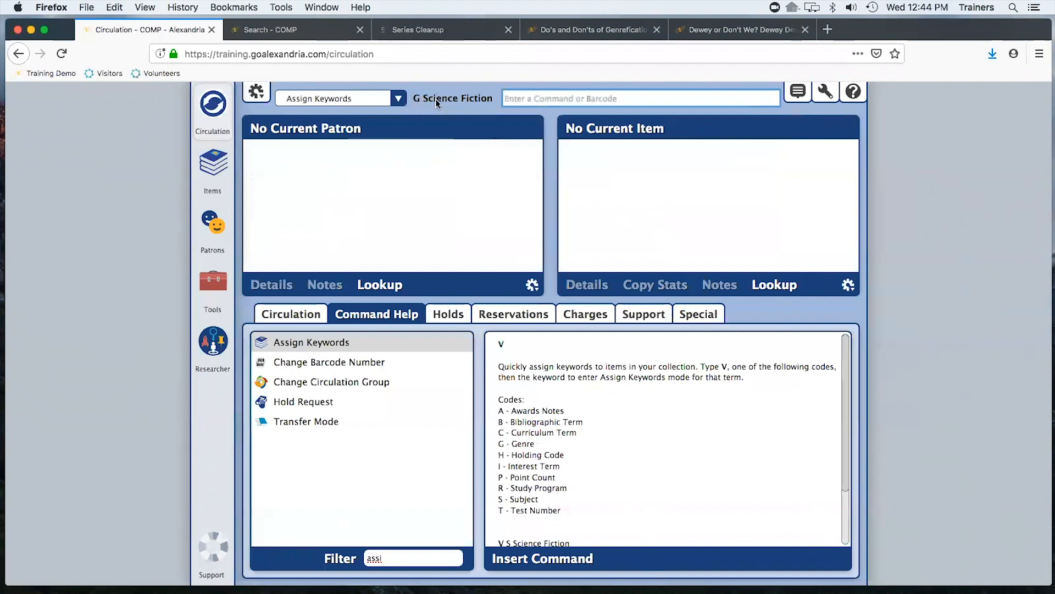
# Assign the Science Fiction genre to items 21548, 21549 and 21550
pyautogui.doubleClick(522, 444)
pyautogui.click(625, 116)
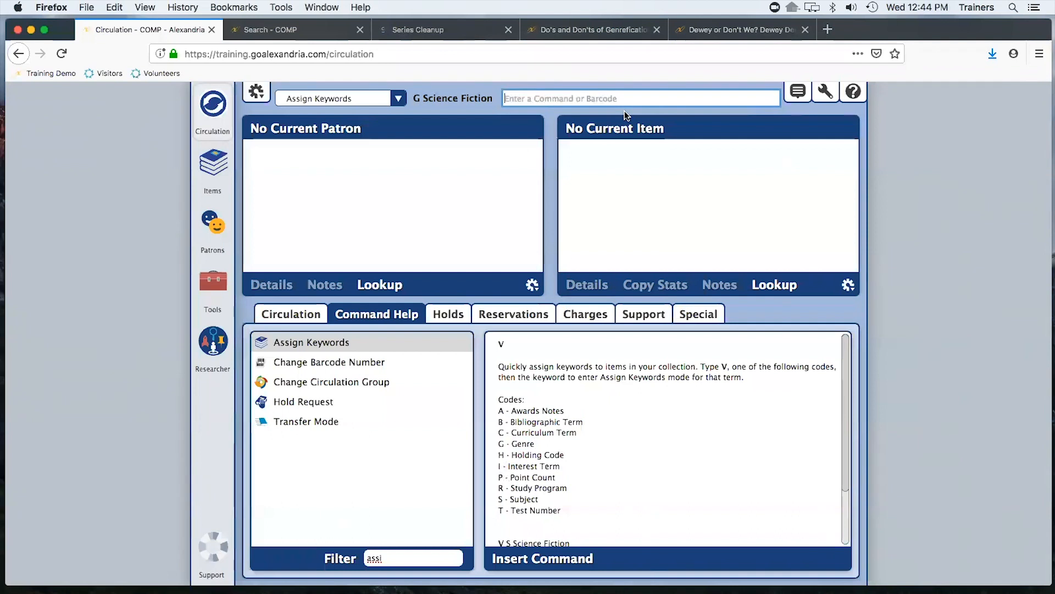
pyautogui.write('21548')
pyautogui.press('Return')
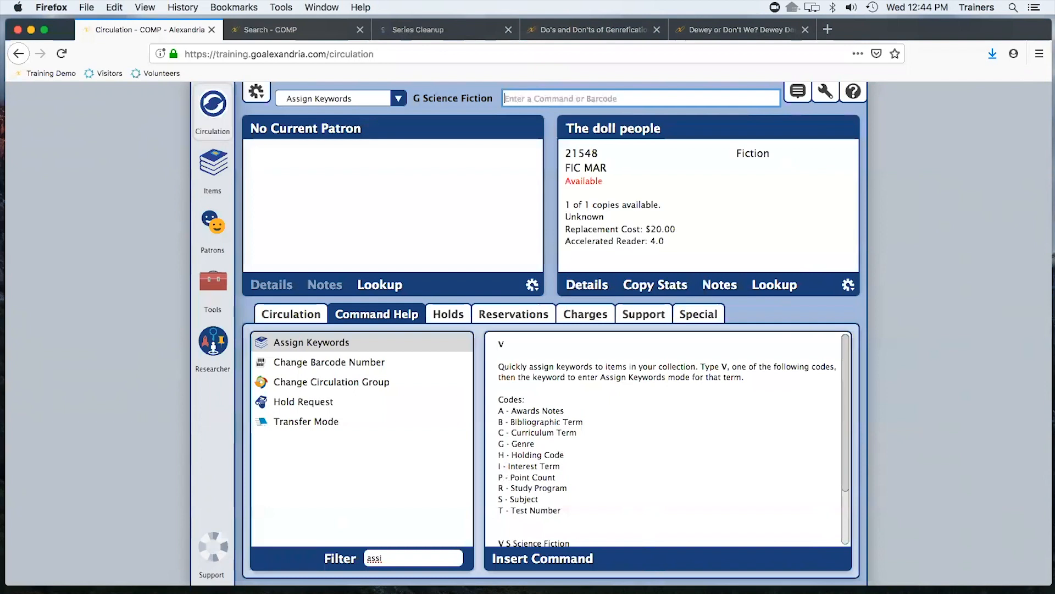
pyautogui.write('21549')
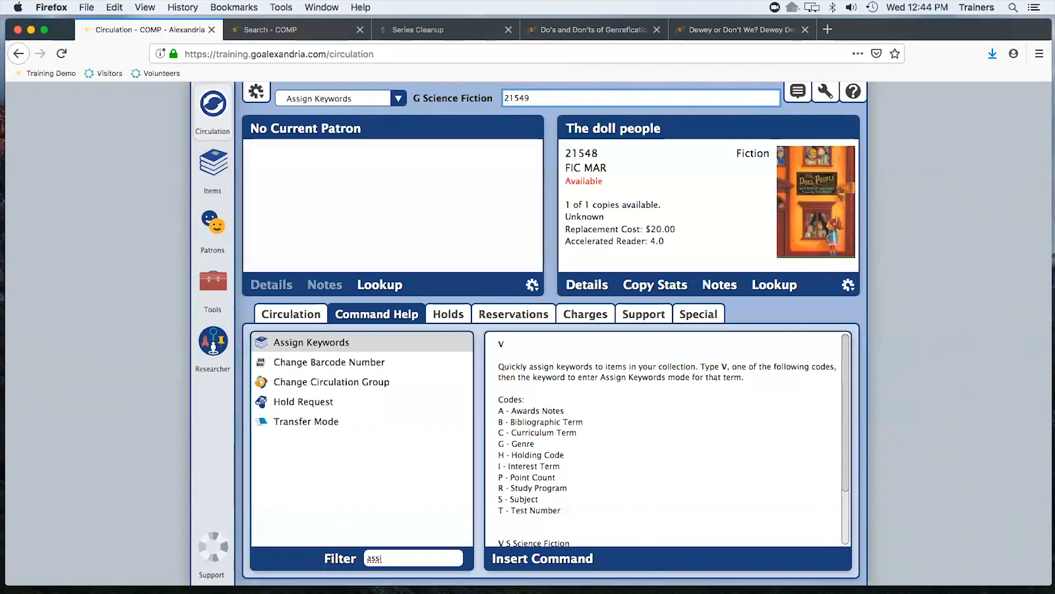
pyautogui.press('Return')
pyautogui.write('21550')
pyautogui.press('Return')
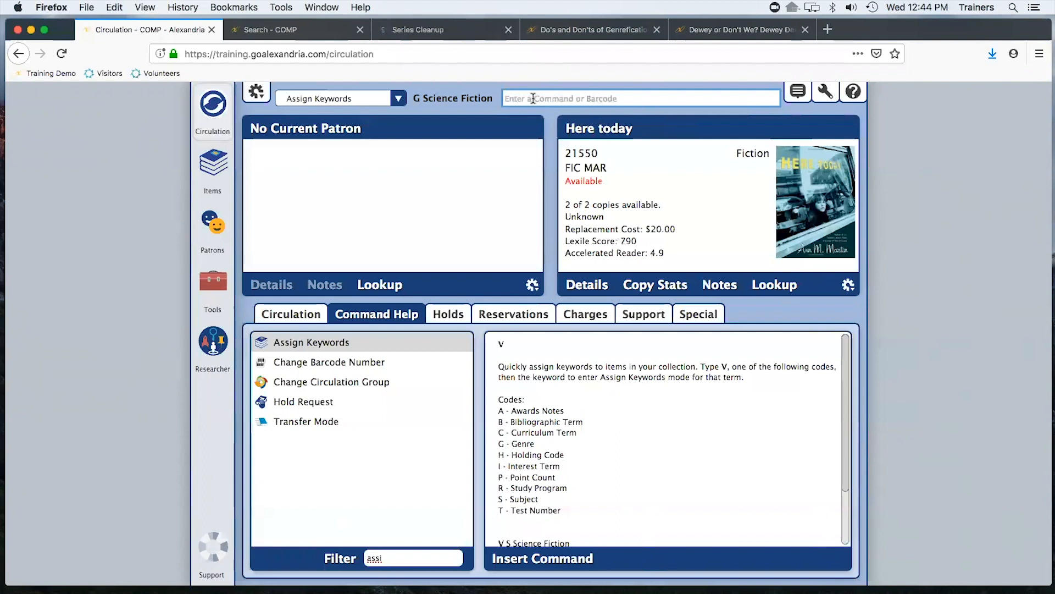
# Review the genre of the Here today title in the Genre Editor, save the record and return to Circulation
pyautogui.click(429, 94)
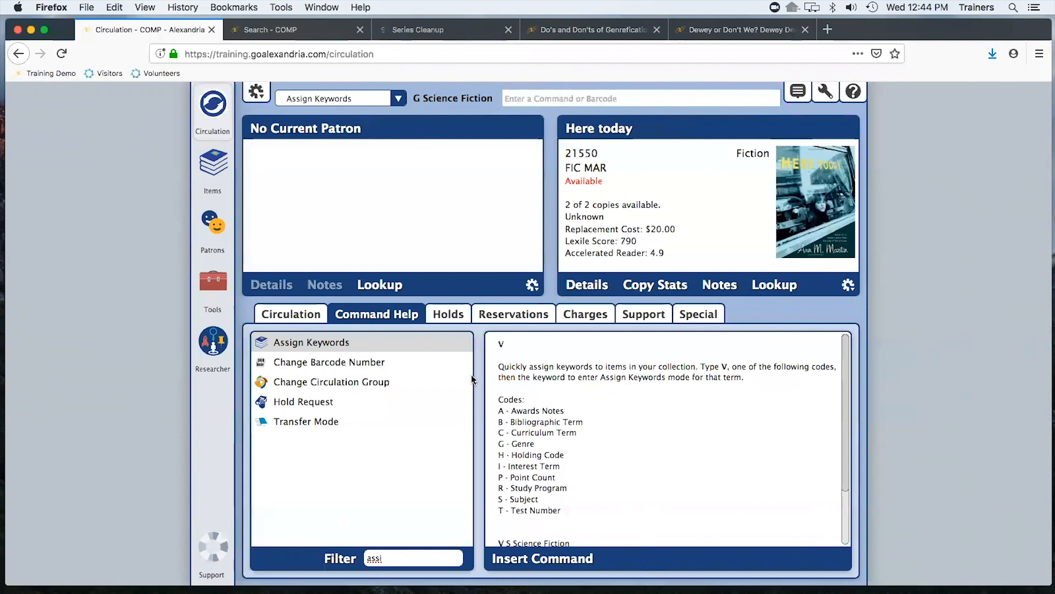
pyautogui.click(612, 130)
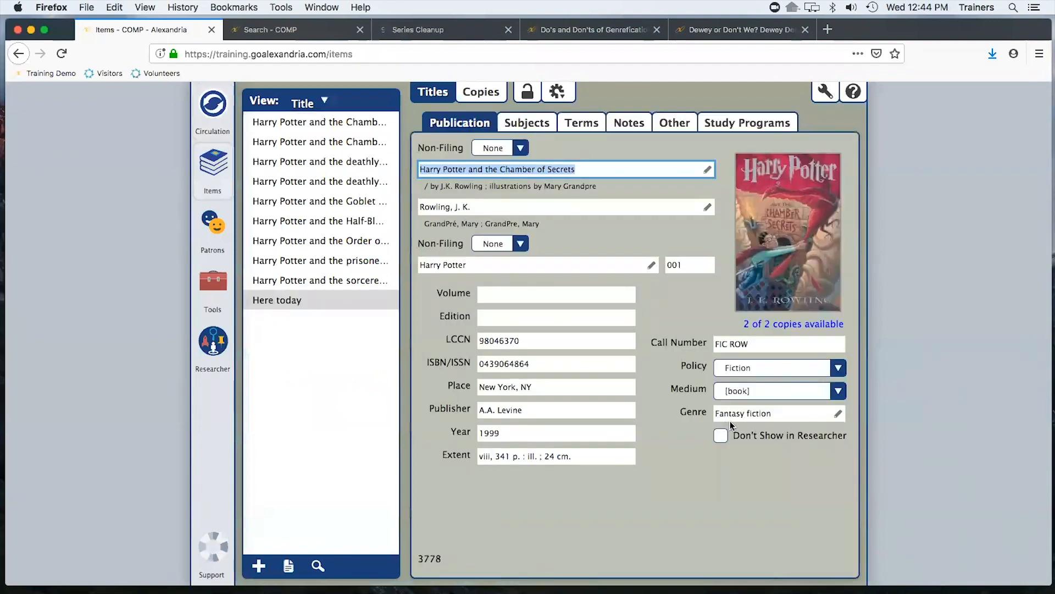
pyautogui.click(839, 414)
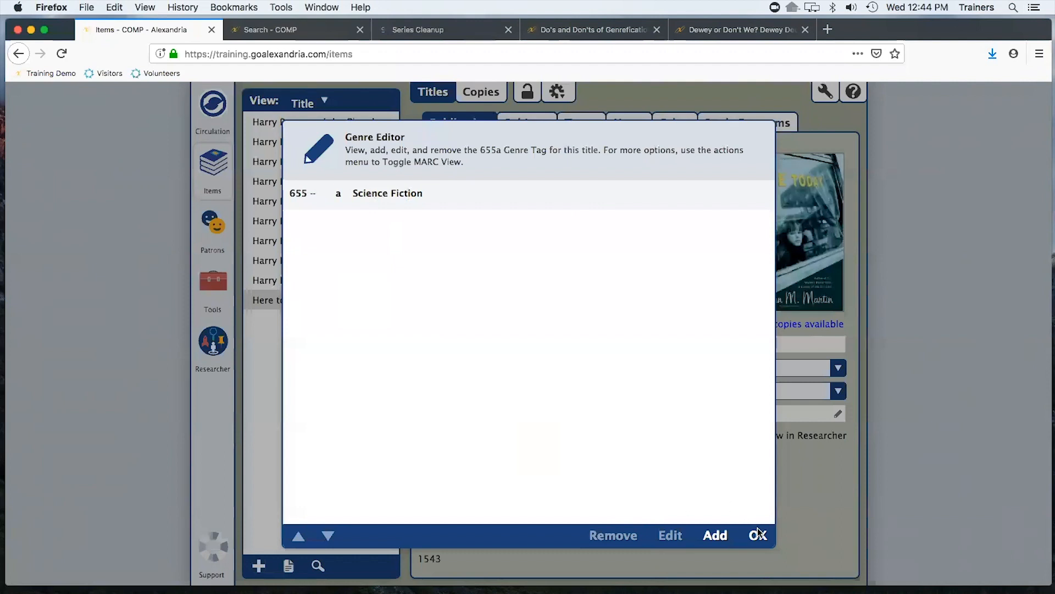
pyautogui.click(409, 213)
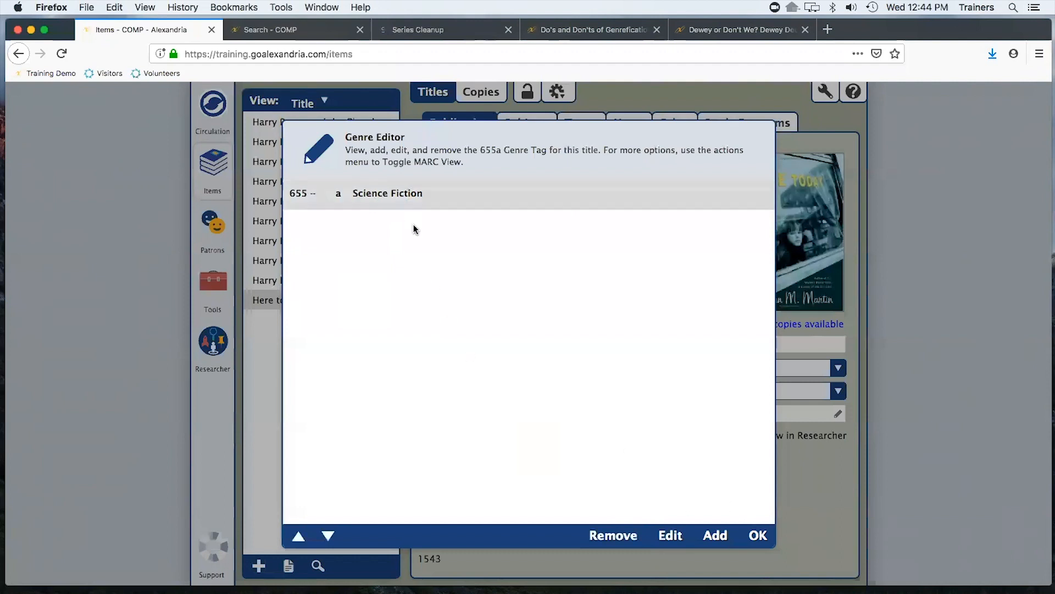
pyautogui.click(670, 534)
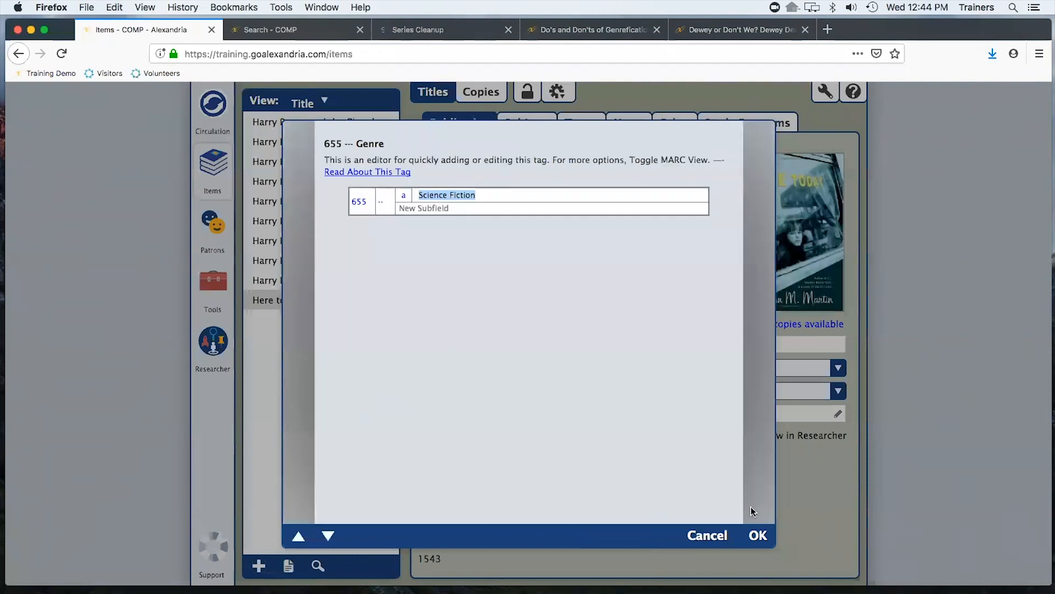
pyautogui.click(756, 534)
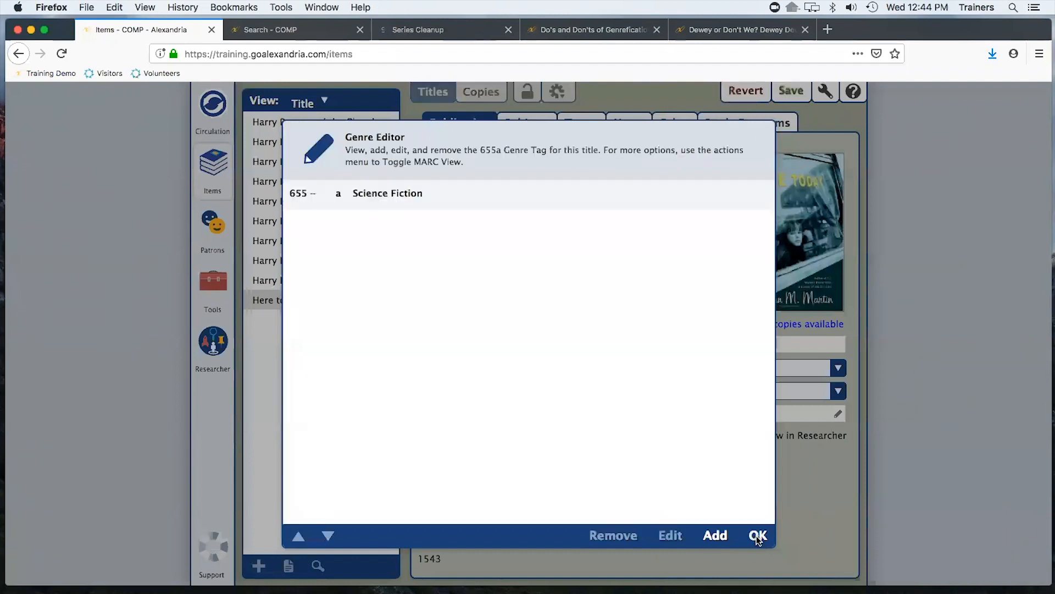
pyautogui.click(755, 534)
pyautogui.click(790, 92)
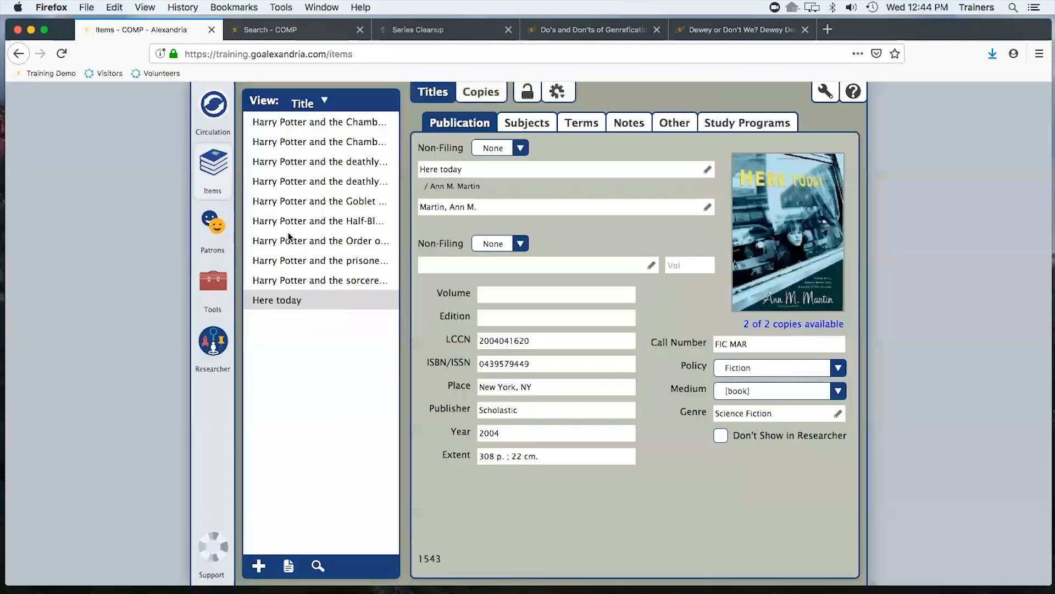
pyautogui.click(215, 106)
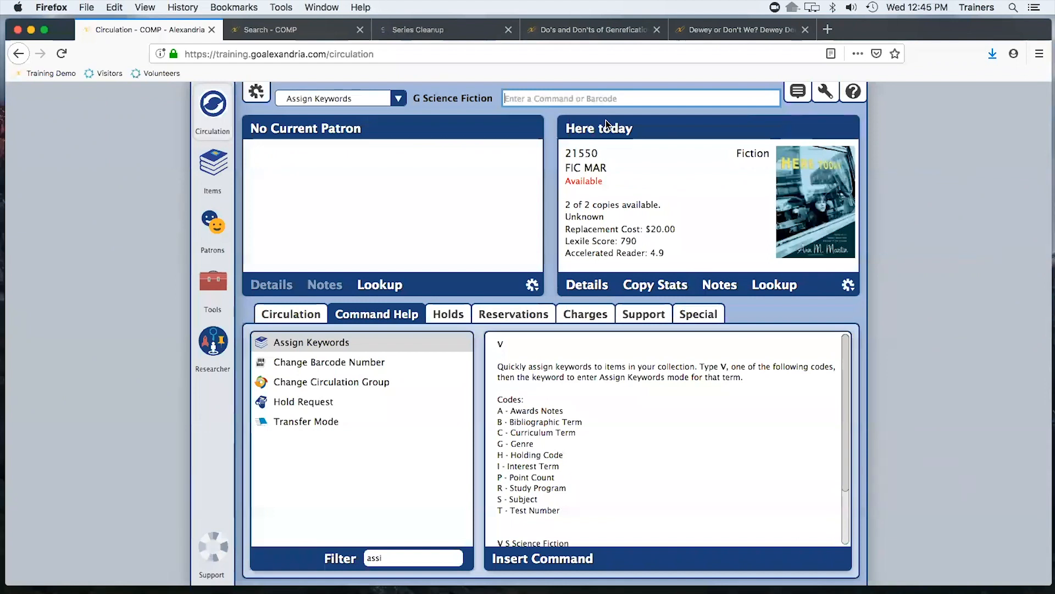
# Exit Assign Keywords mode and re-enter it with the genre Fantasy
pyautogui.write('.')
pyautogui.press('Return')
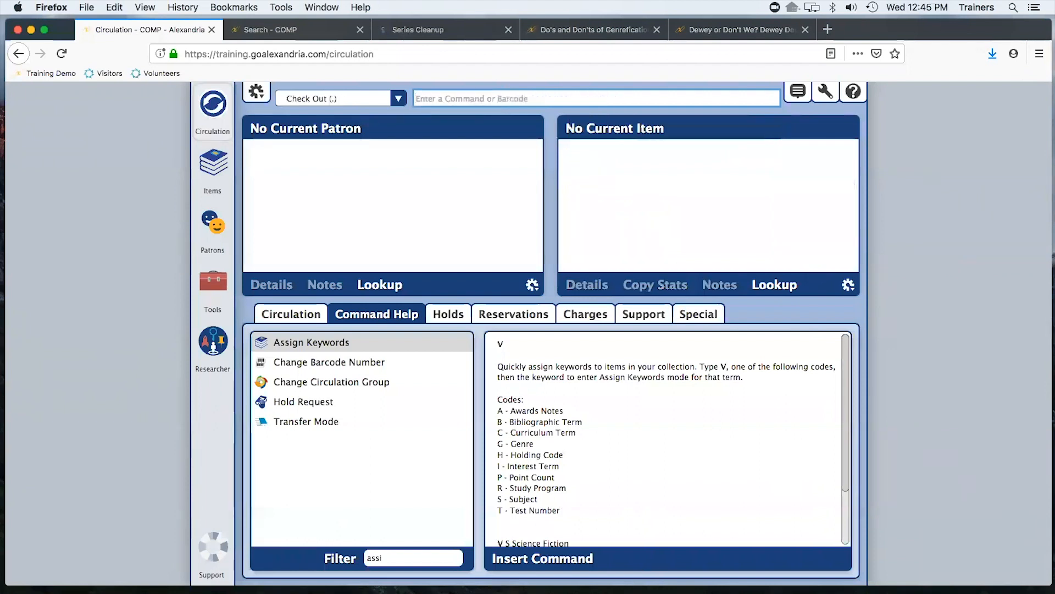
pyautogui.write('v g Fantasy')
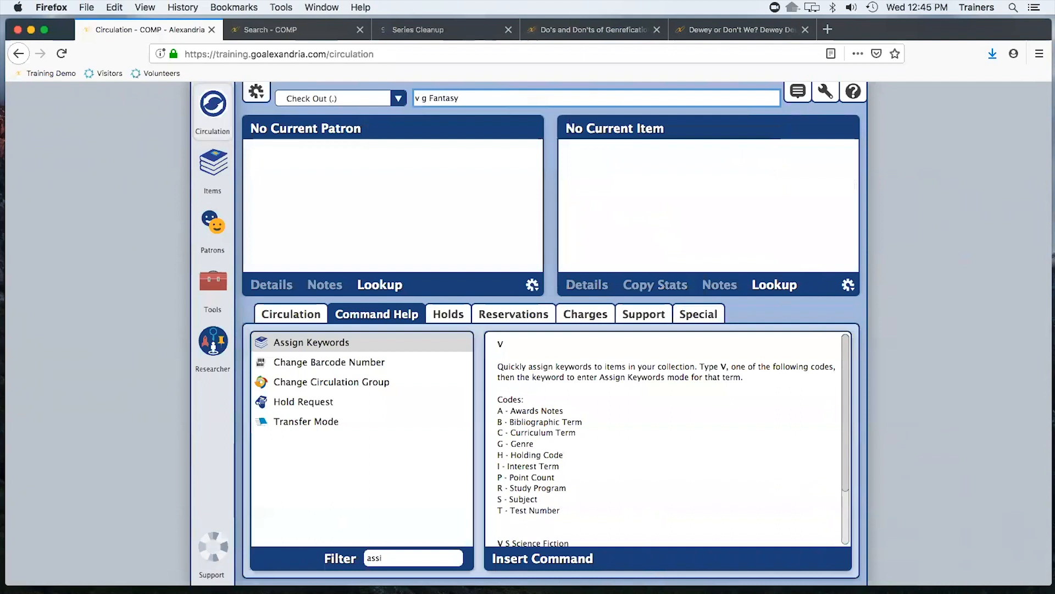
pyautogui.press('Return')
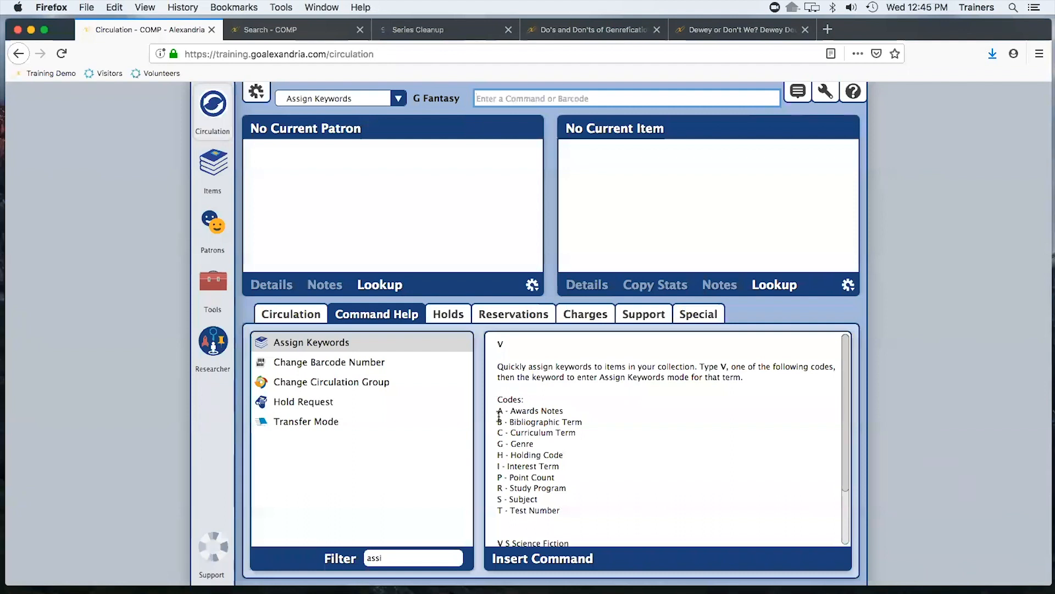
# Exit Assign Keywords mode in Circulation
pyautogui.moveTo(577, 432); pyautogui.dragTo(512, 155)
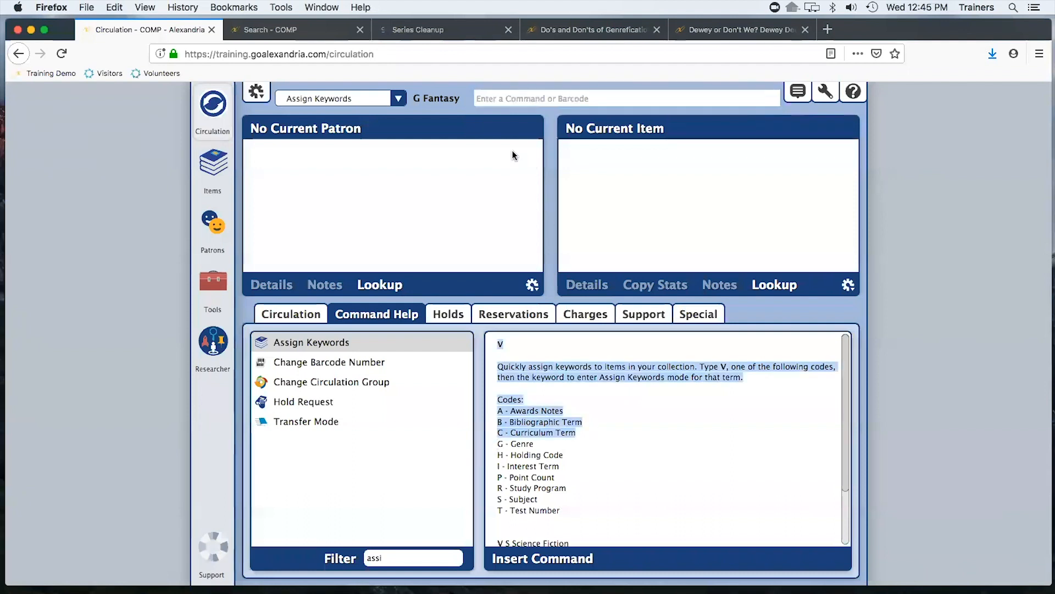
pyautogui.click(517, 98)
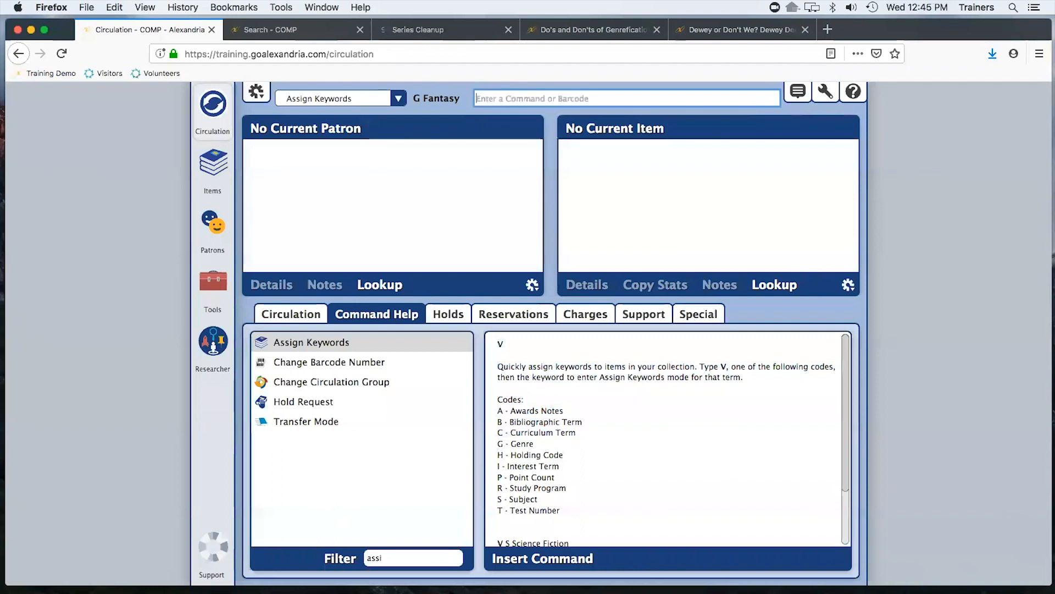
pyautogui.write('.')
pyautogui.press('Return')
# Enter Assign Keywords mode with the curriculum term Smith's Summer Reading and assign it to item 21598
pyautogui.write('v')
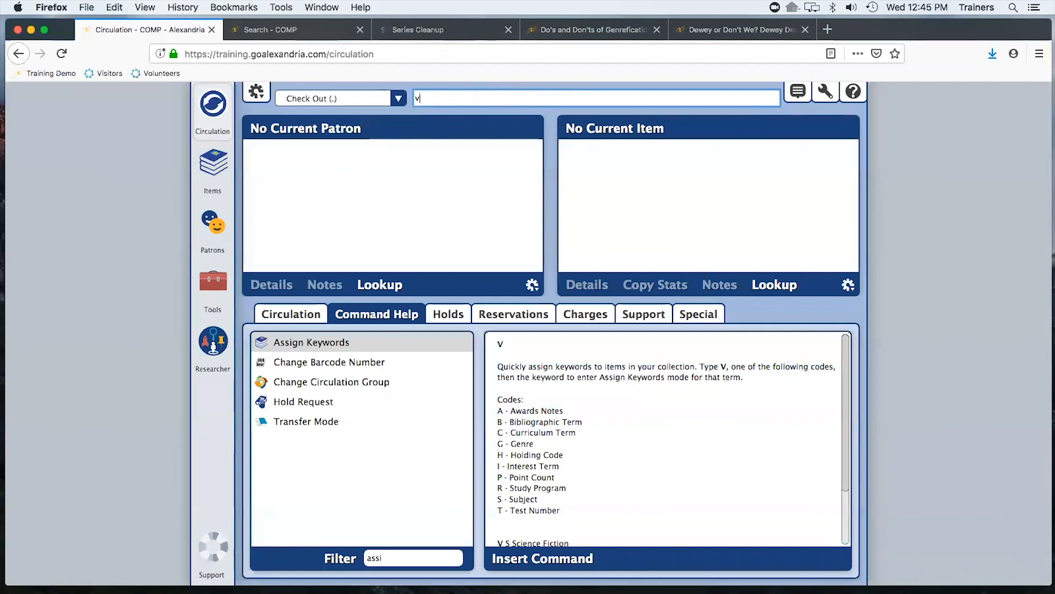
pyautogui.write(" c Smith's Summer Reading")
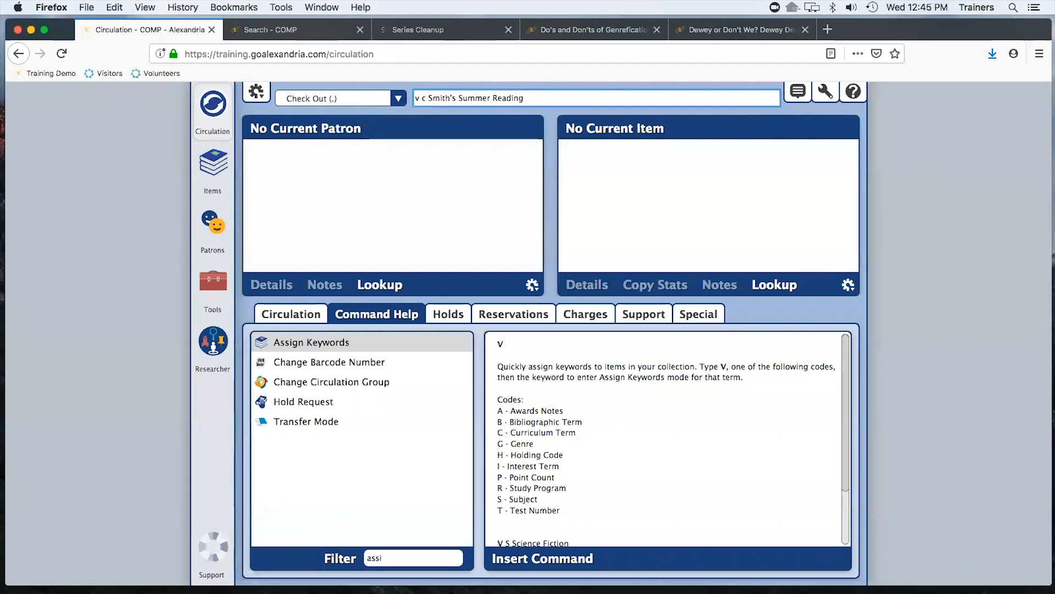
pyautogui.press('Return')
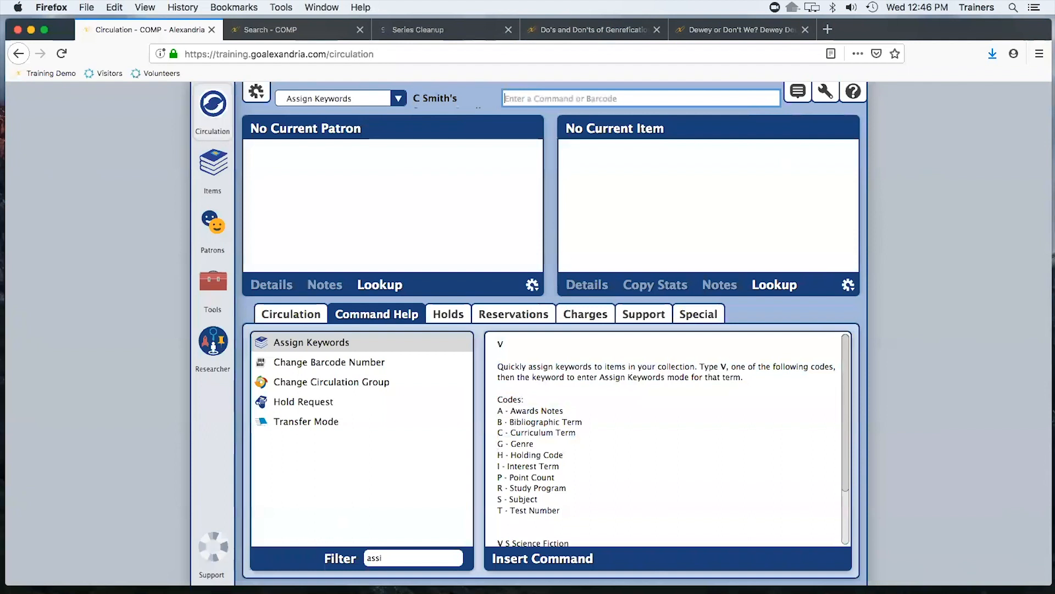
pyautogui.write('21598')
pyautogui.press('Return')
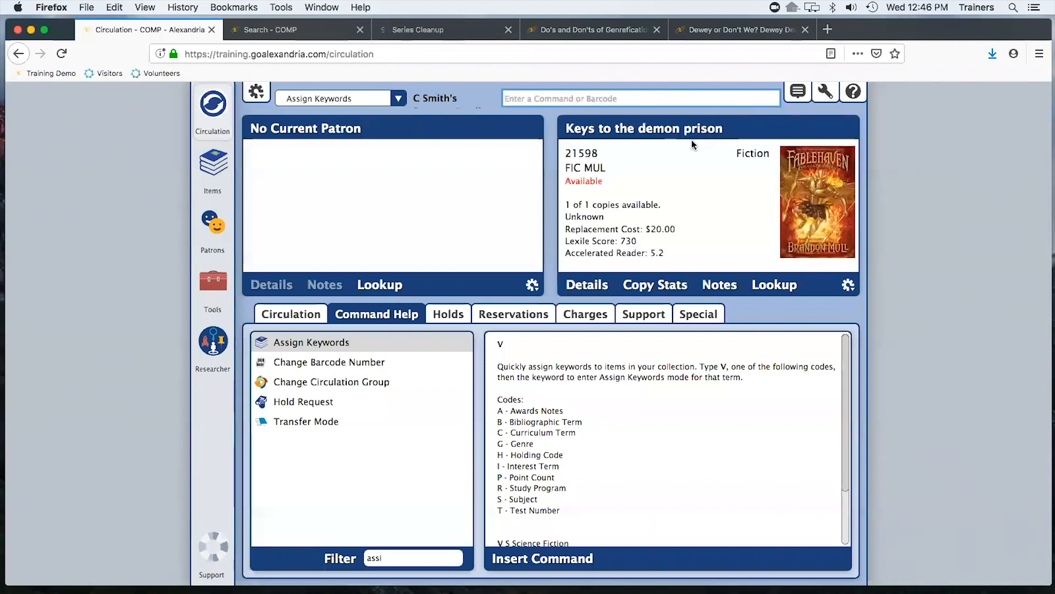
# Search the catalog for smith summer reading, then close the search tab and return to Circulation
pyautogui.click(268, 30)
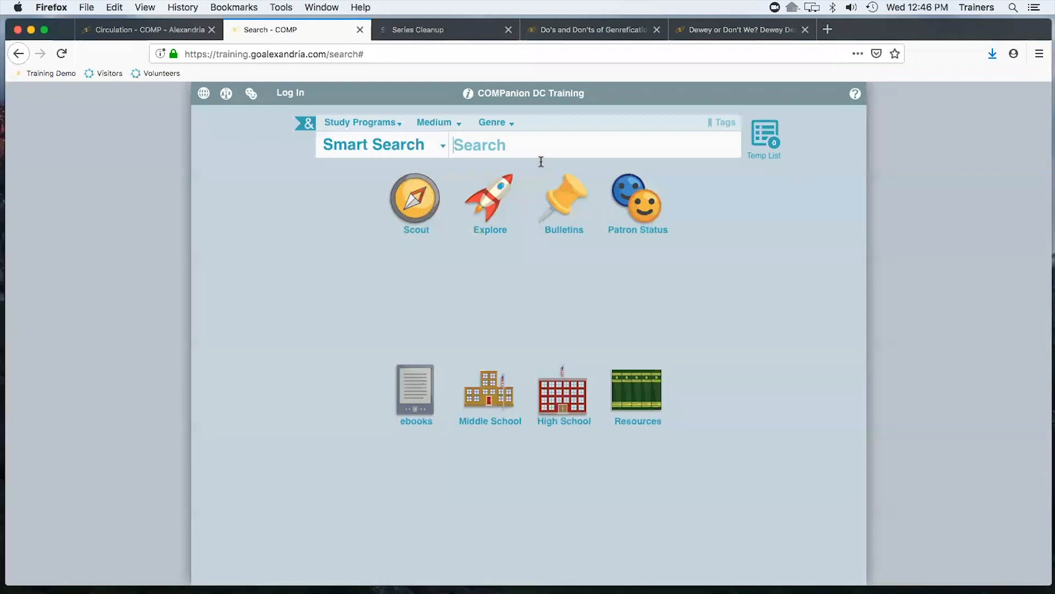
pyautogui.write('smith s')
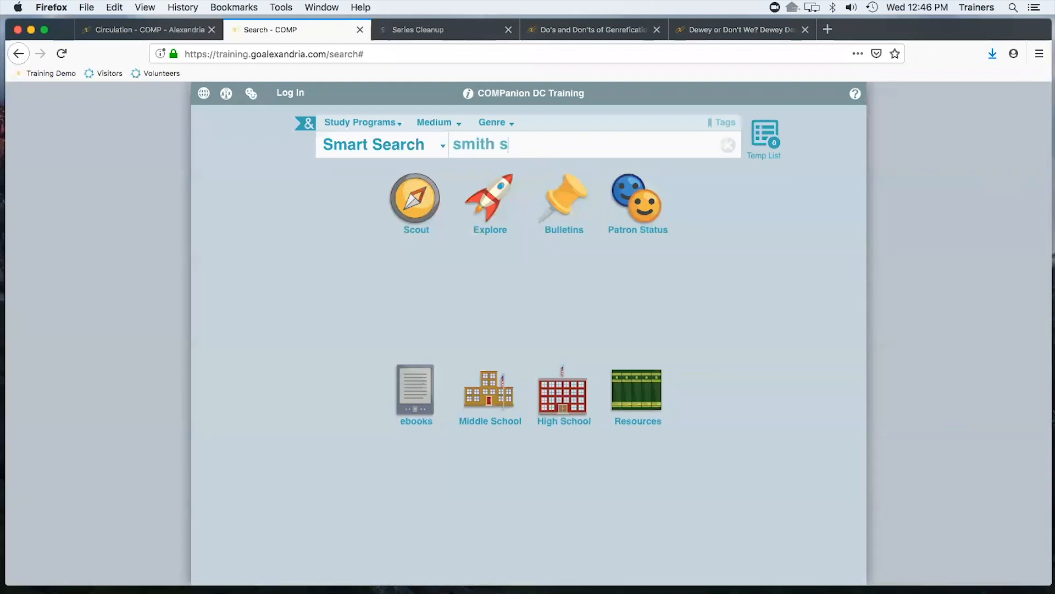
pyautogui.write('ummer reading')
pyautogui.press('Return')
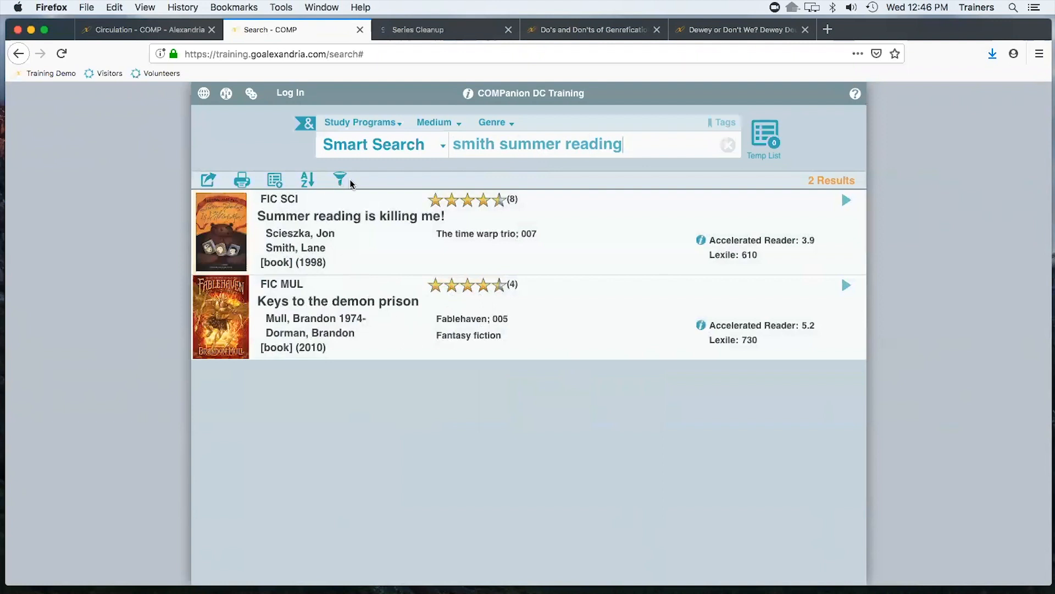
pyautogui.click(360, 31)
pyautogui.click(162, 31)
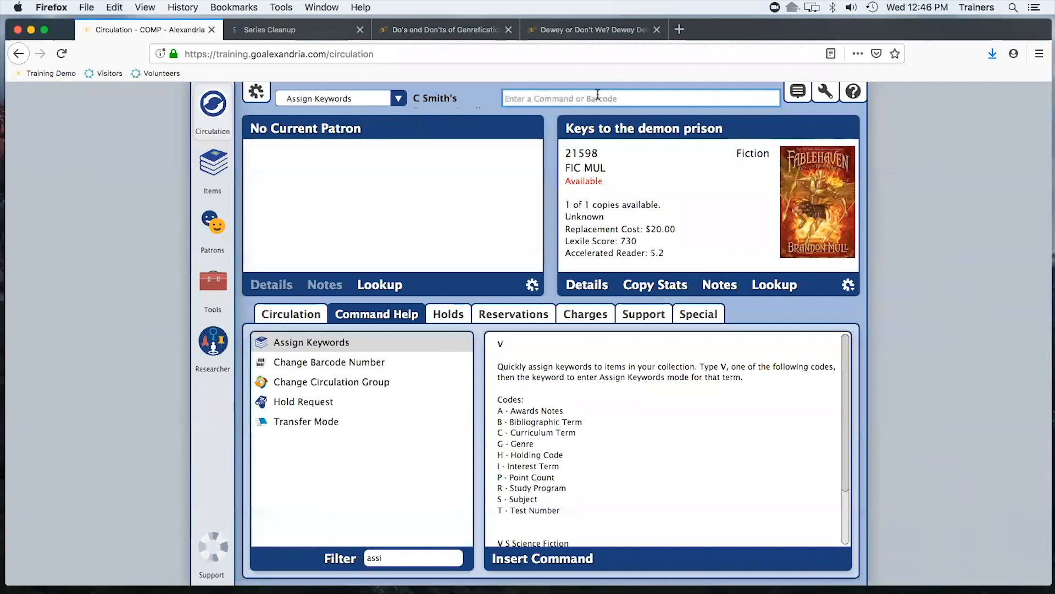
# Exit Assign Keywords mode and clear the Command Help filter to browse the full command list
pyautogui.write('.')
pyautogui.press('Return')
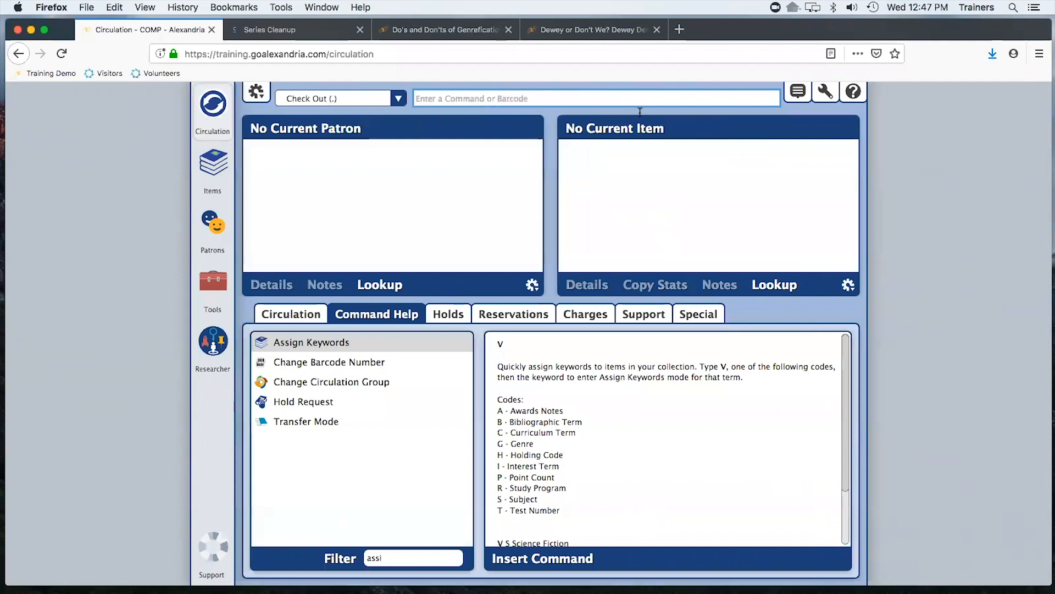
pyautogui.moveTo(385, 558); pyautogui.dragTo(367, 558)
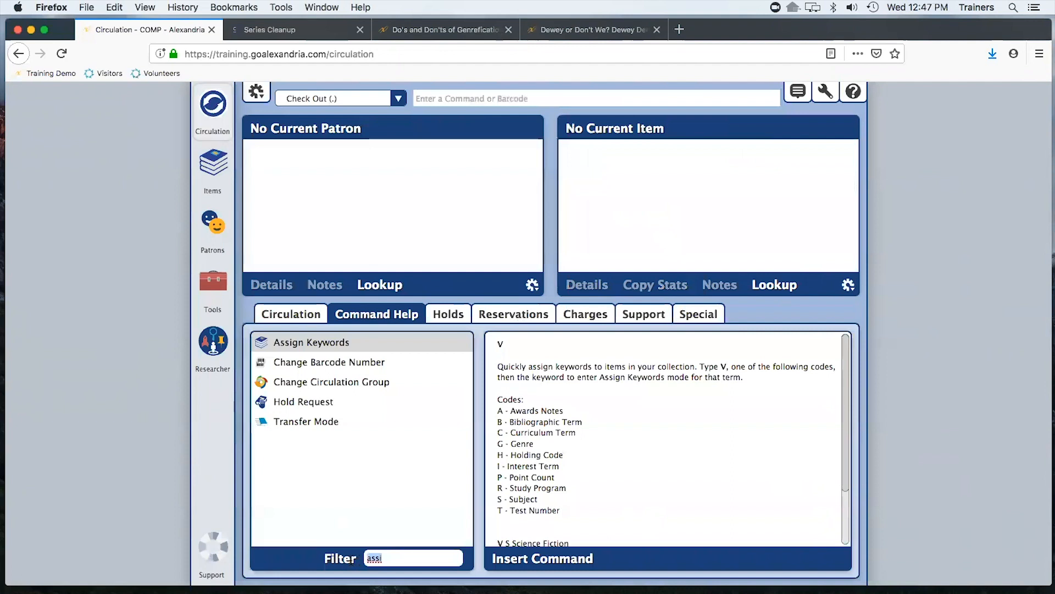
pyautogui.press('BackSpace')
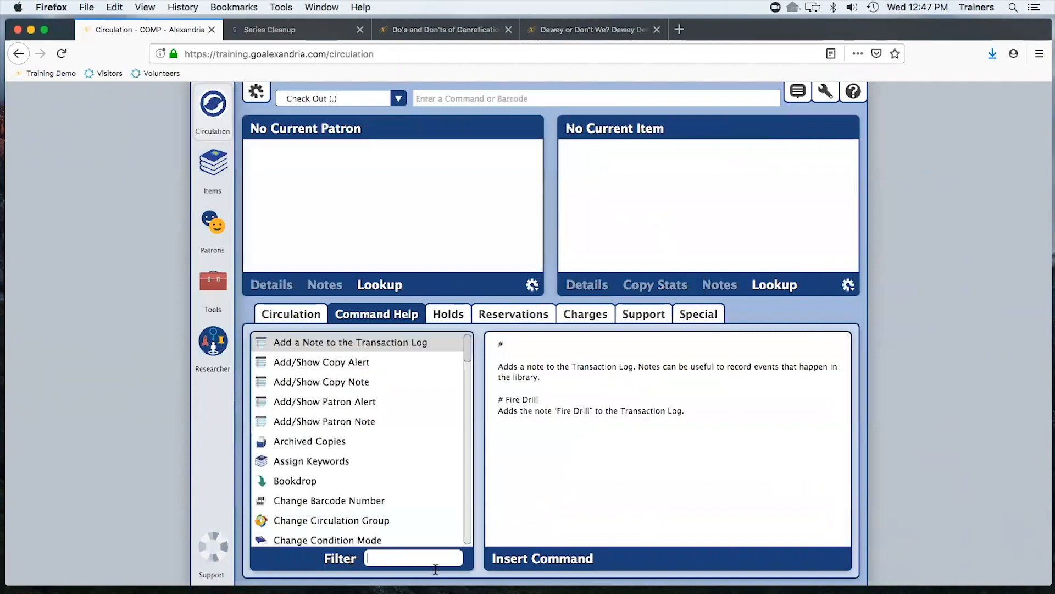
pyautogui.scroll(-5, 427, 391)
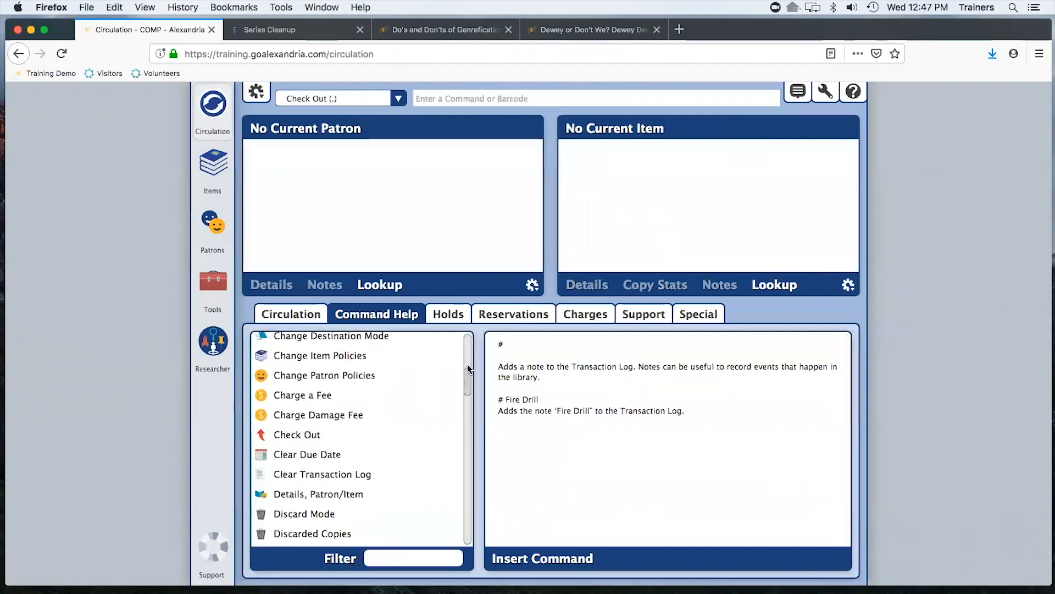
pyautogui.moveTo(468, 369); pyautogui.dragTo(467, 338)
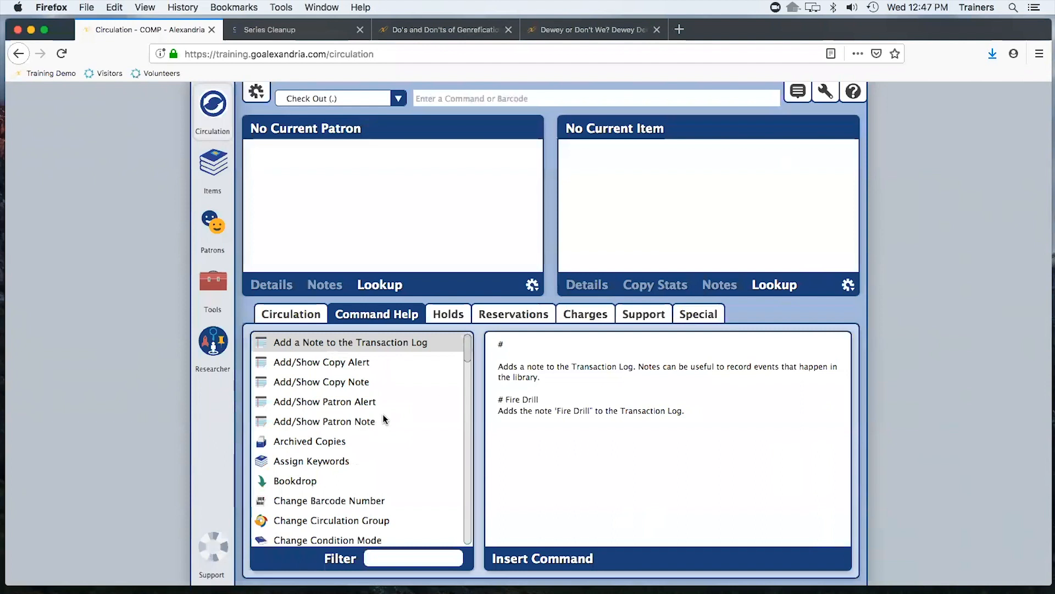
# Enter the ZZFIXSERIES command in the command field and open the transaction log
pyautogui.click(503, 101)
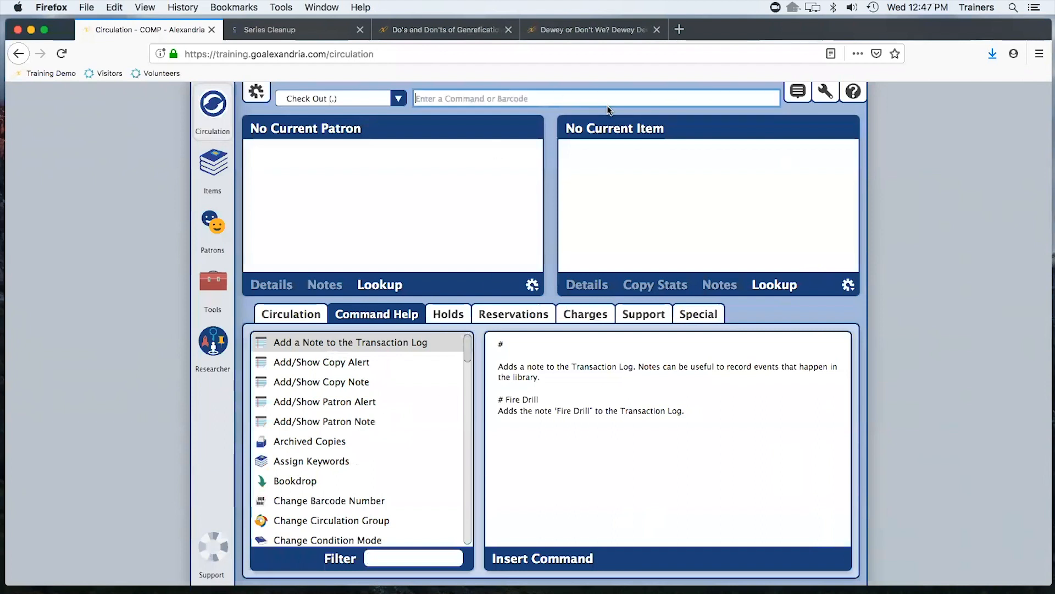
pyautogui.write('Z')
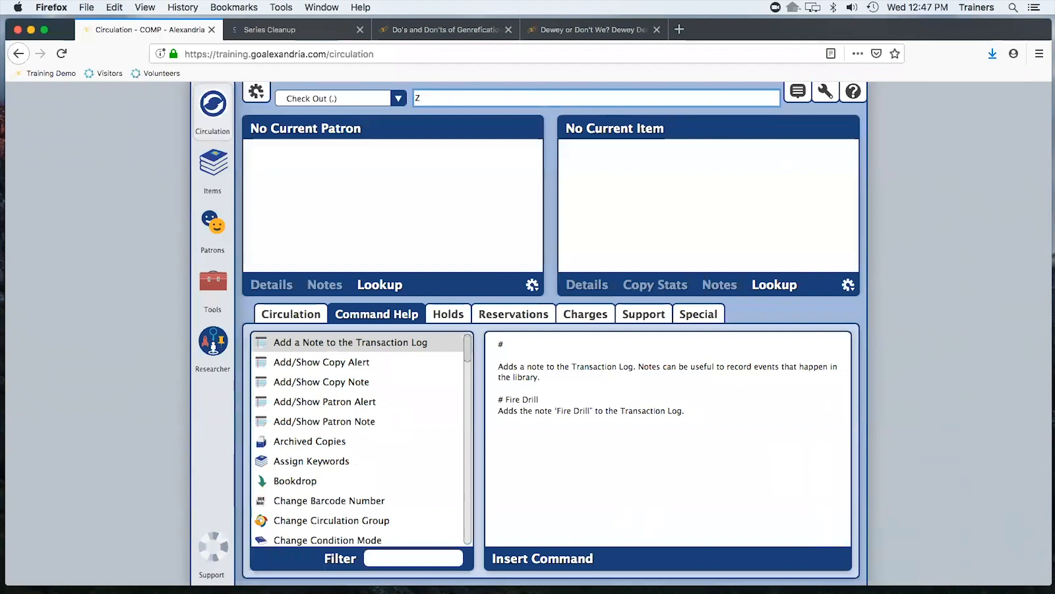
pyautogui.write('ZFIXSERIES')
pyautogui.click(283, 312)
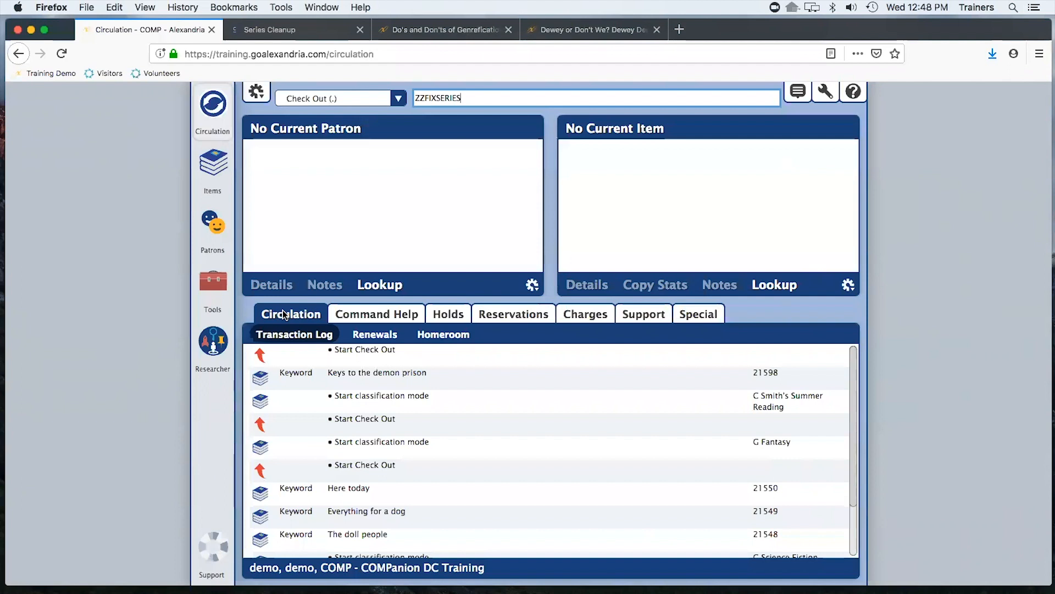
# Open Items and search titles by the author tolkien
pyautogui.press('Return')
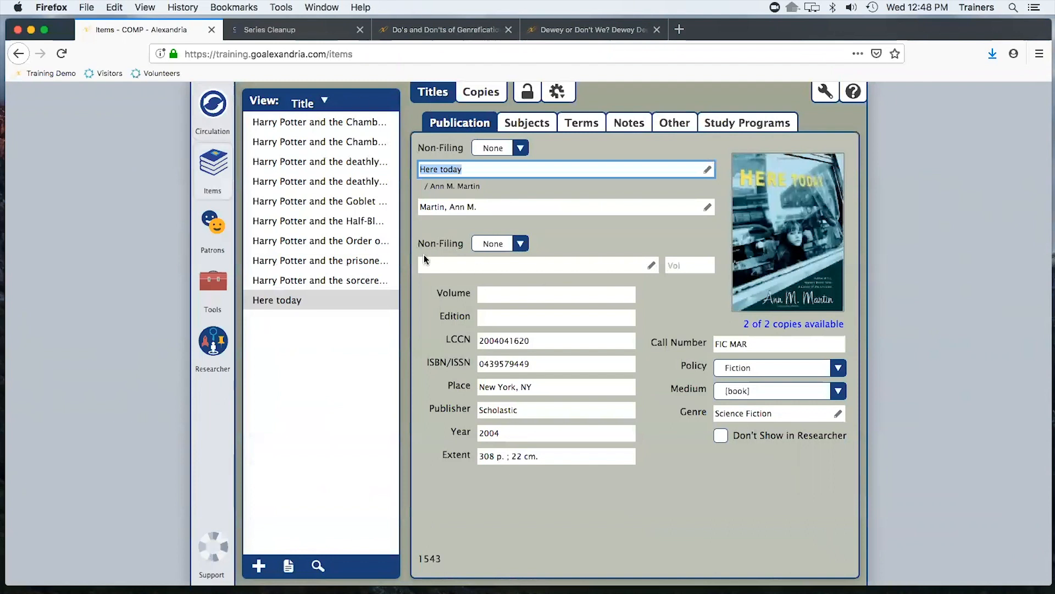
pyautogui.click(318, 566)
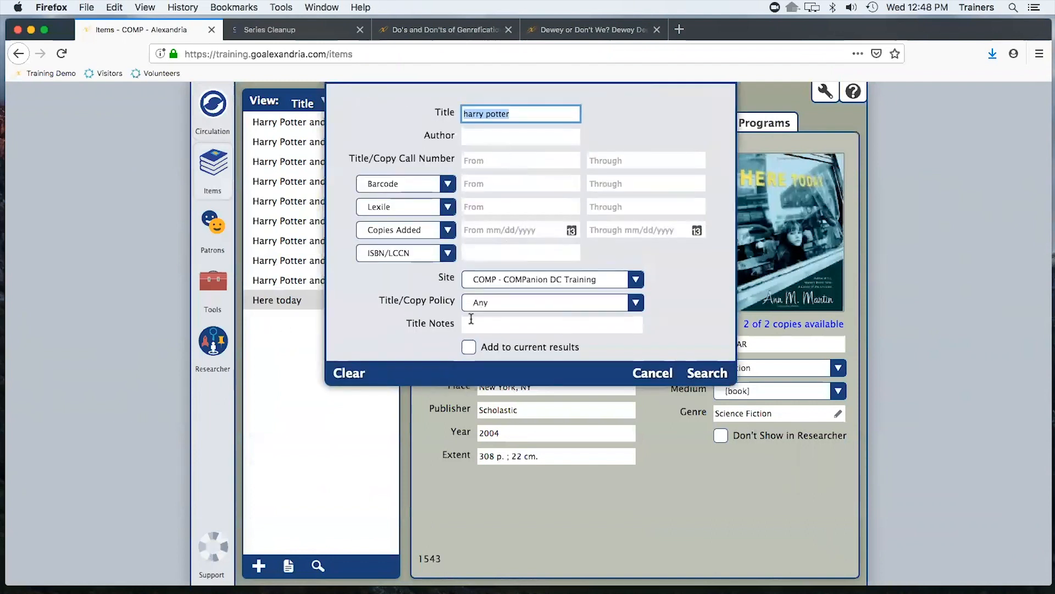
pyautogui.click(357, 374)
pyautogui.click(491, 142)
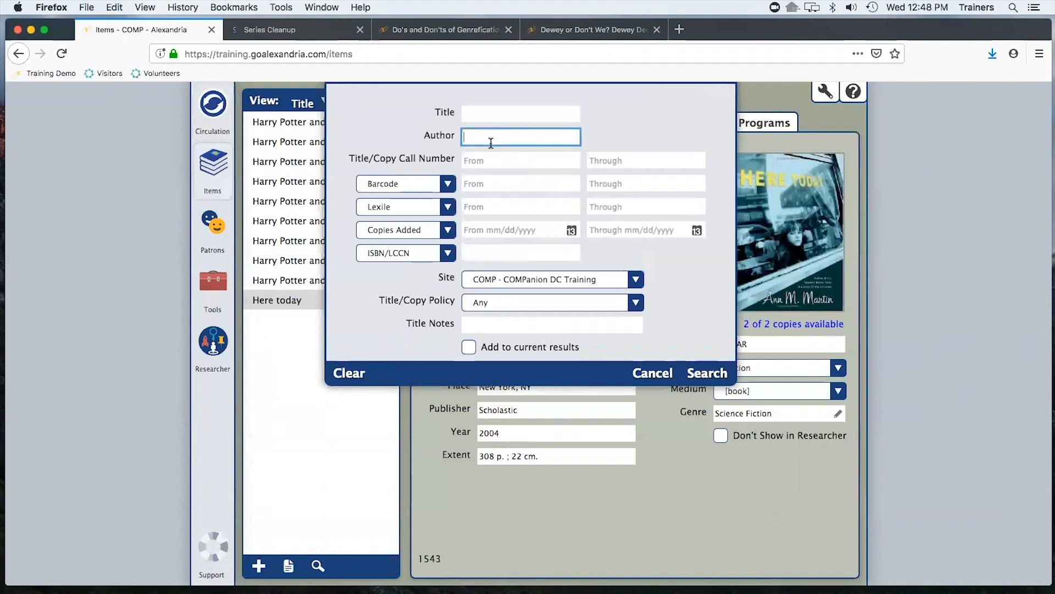
pyautogui.write('tolkien')
pyautogui.press('Return')
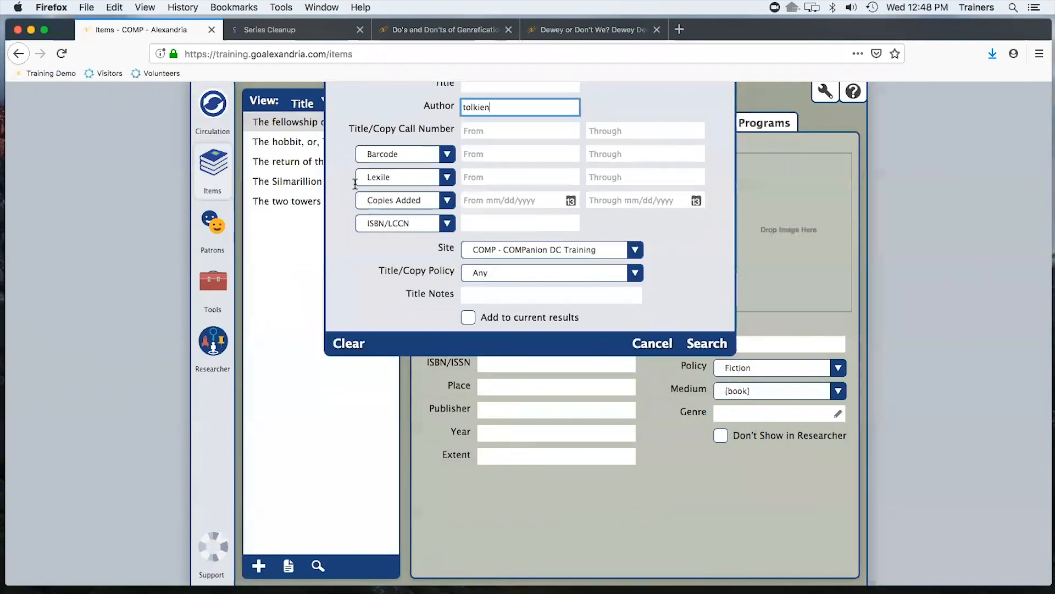
# Review the Tolkien titles and examine The return of the king in MARC view
pyautogui.click(297, 132)
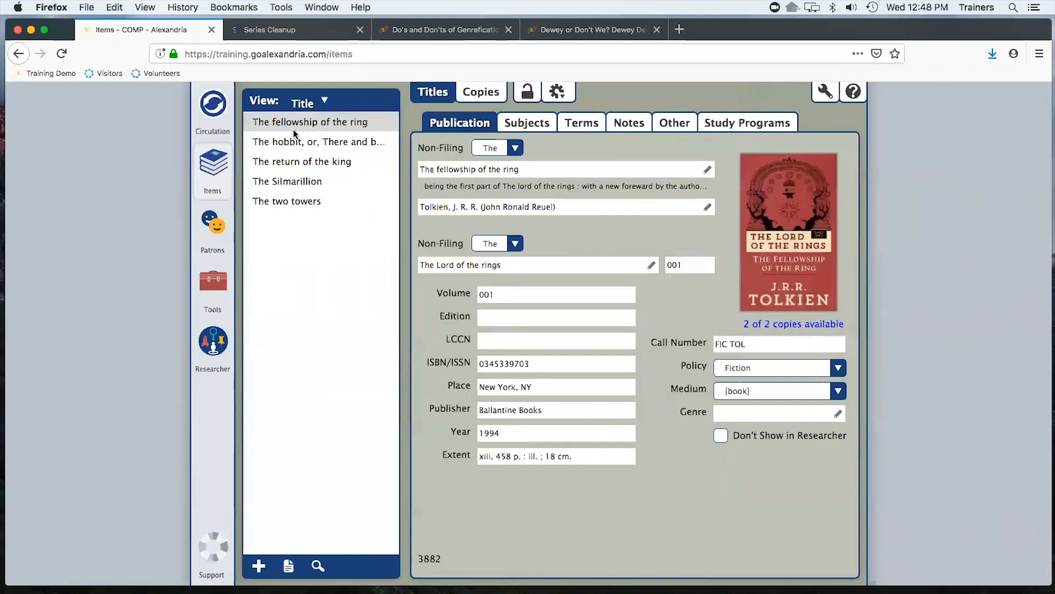
pyautogui.click(302, 144)
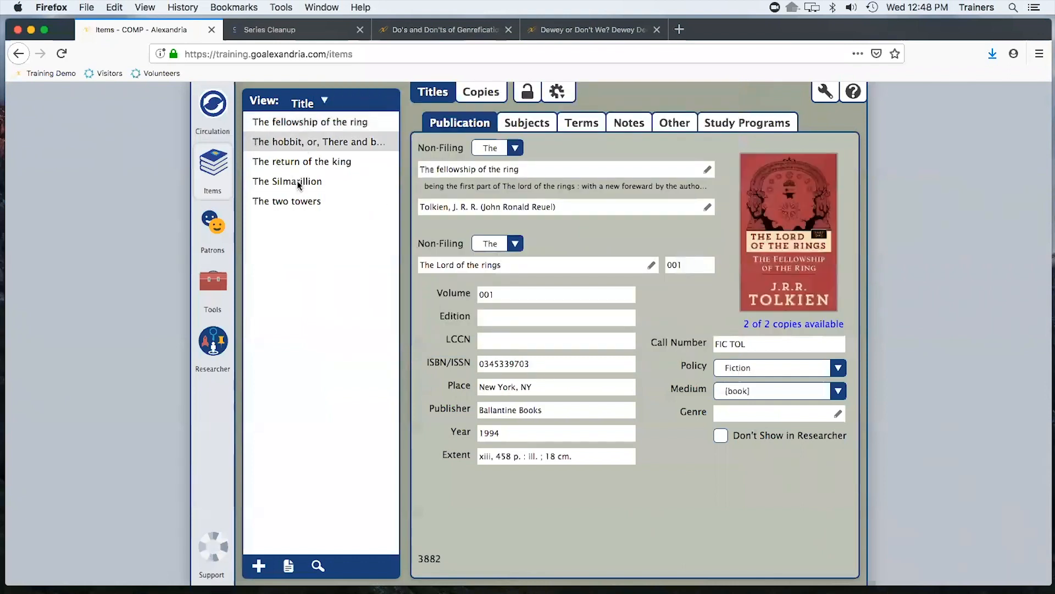
pyautogui.click(279, 167)
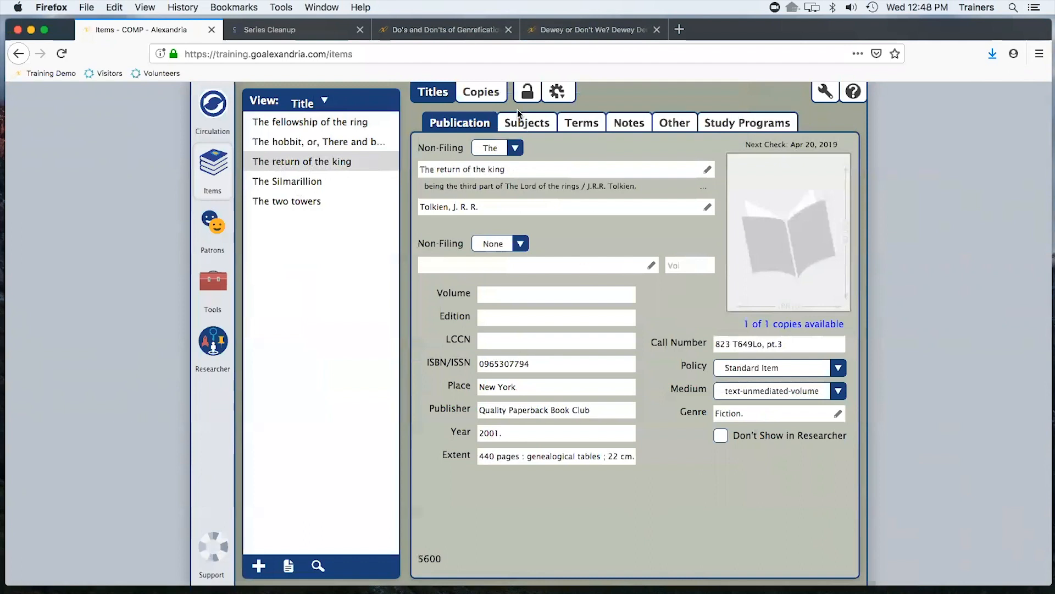
pyautogui.click(559, 92)
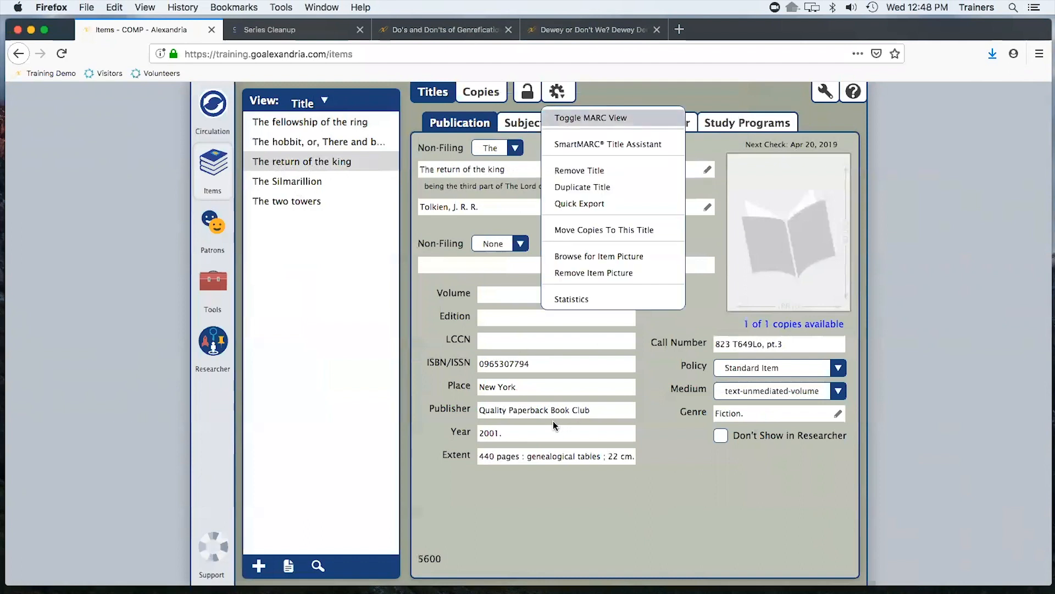
pyautogui.scroll(-10, 511, 392)
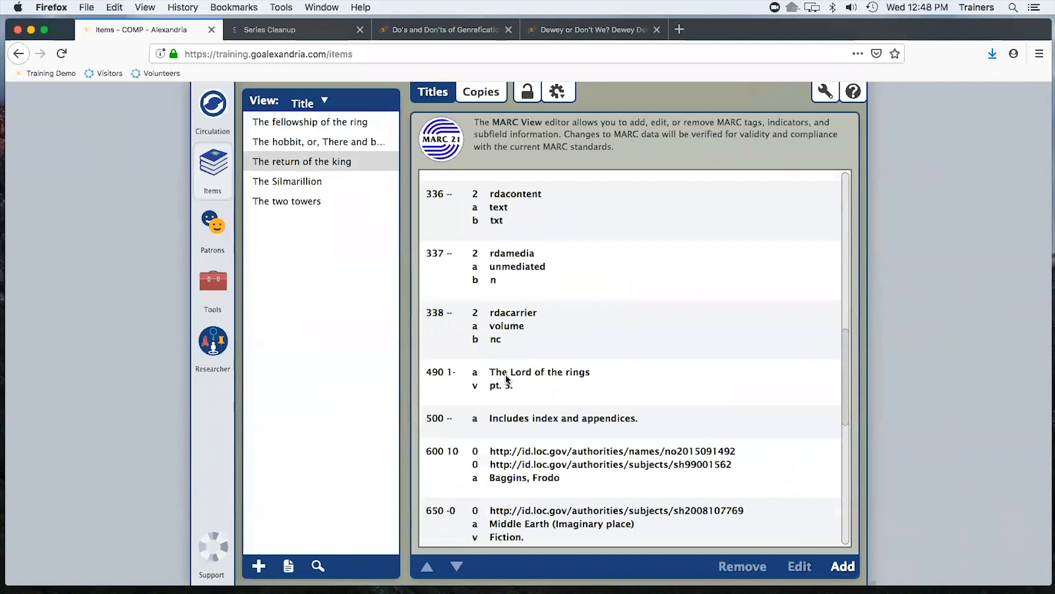
# Return to Circulation, run the ZZFIXSERIES command and dismiss the alert
pyautogui.click(211, 112)
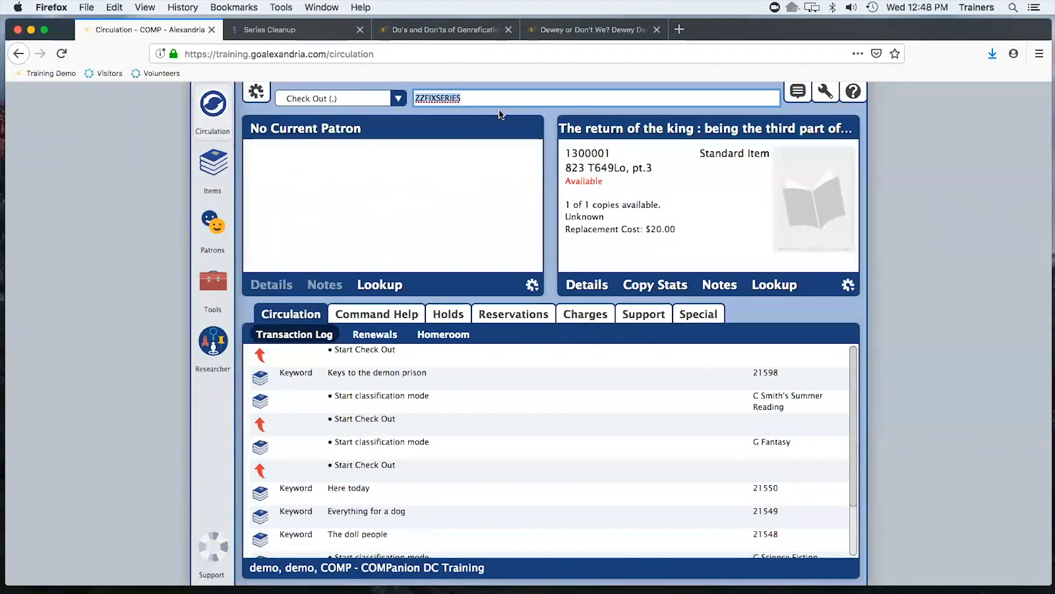
pyautogui.press('Return')
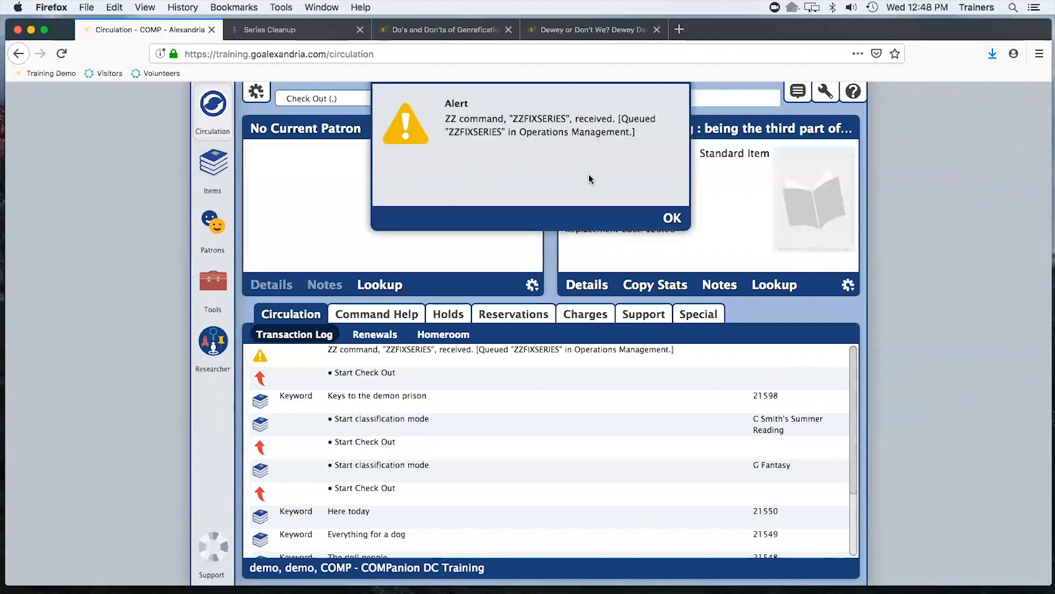
pyautogui.click(686, 221)
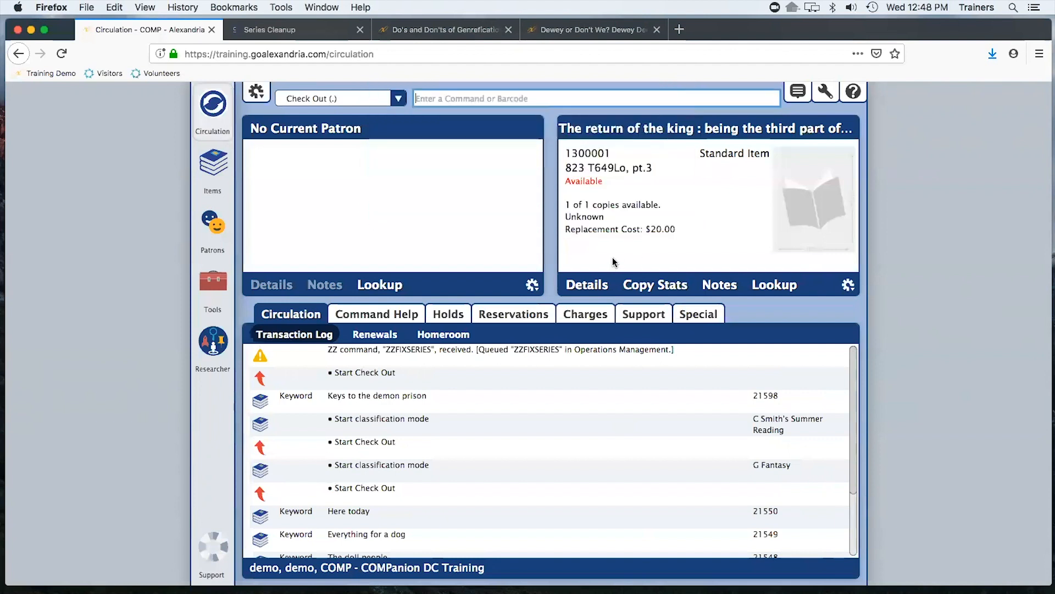
# Open The return of the king in Items, switch off MARC view, and compare its series volume with The fellowship of the ring
pyautogui.click(590, 129)
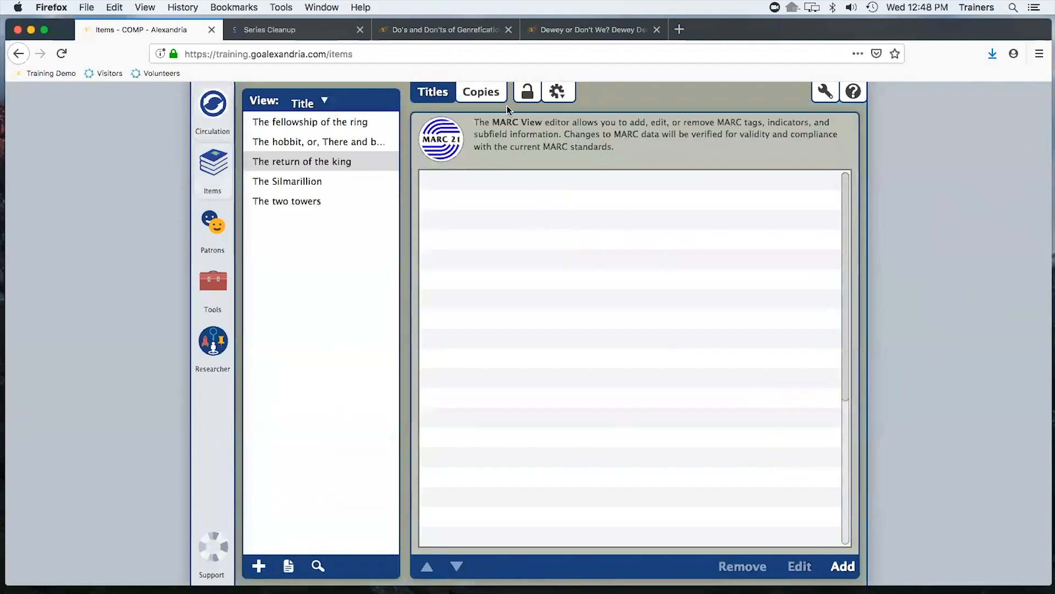
pyautogui.click(564, 97)
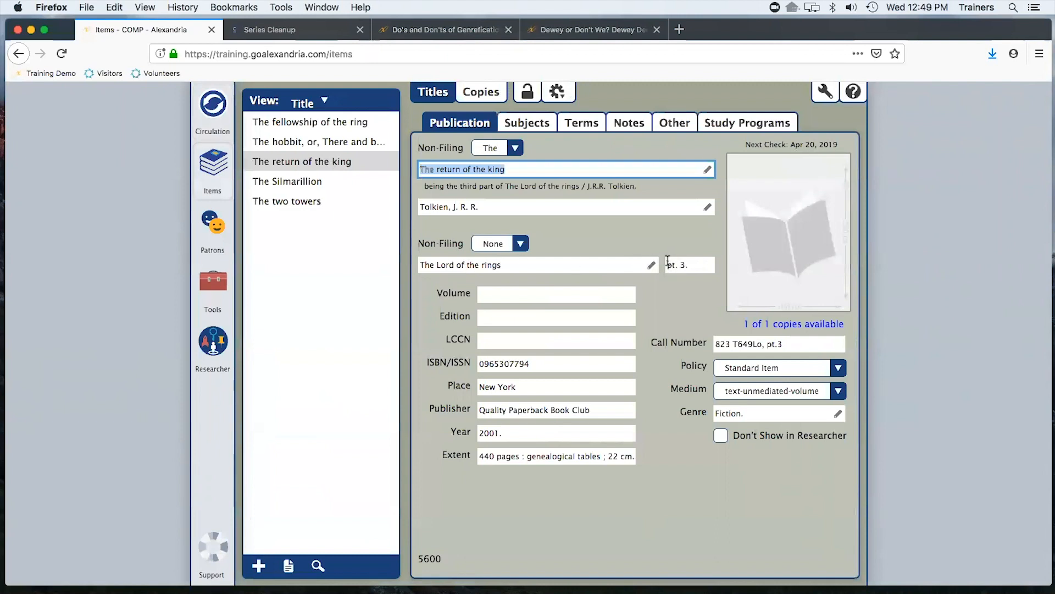
pyautogui.click(297, 142)
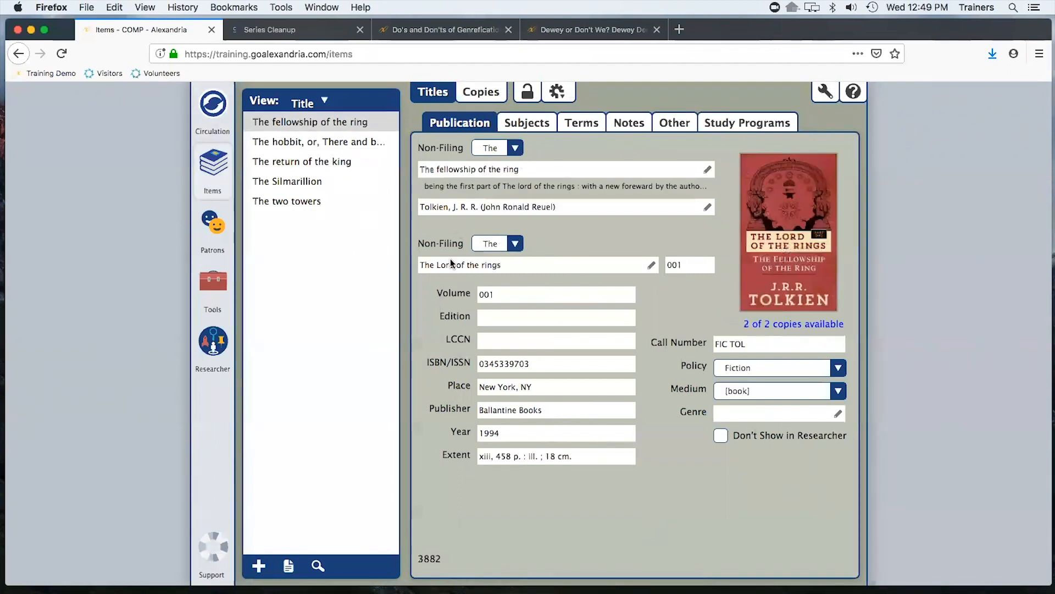
pyautogui.doubleClick(684, 265)
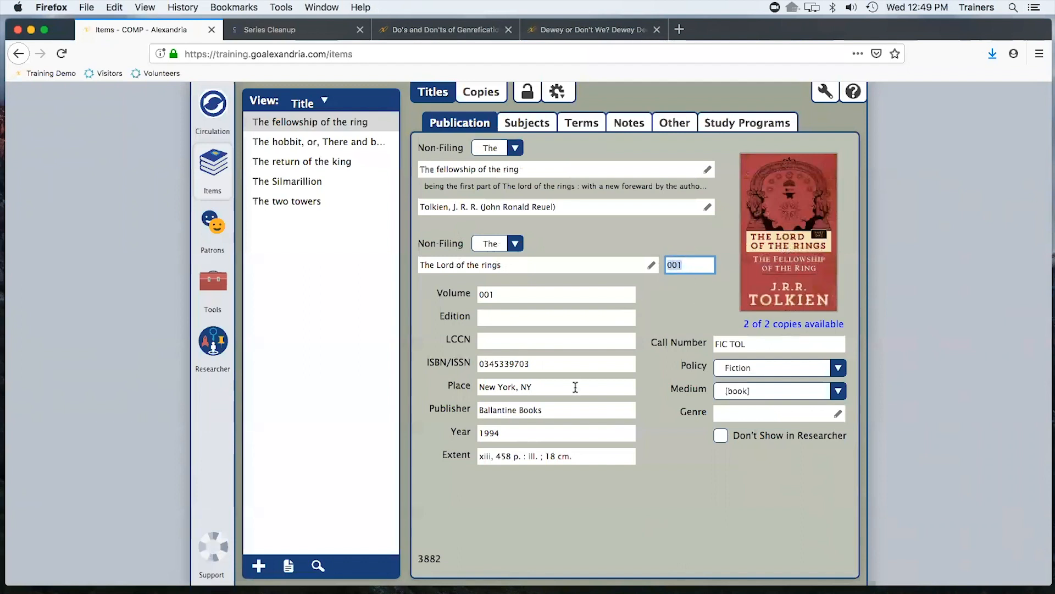
pyautogui.click(330, 166)
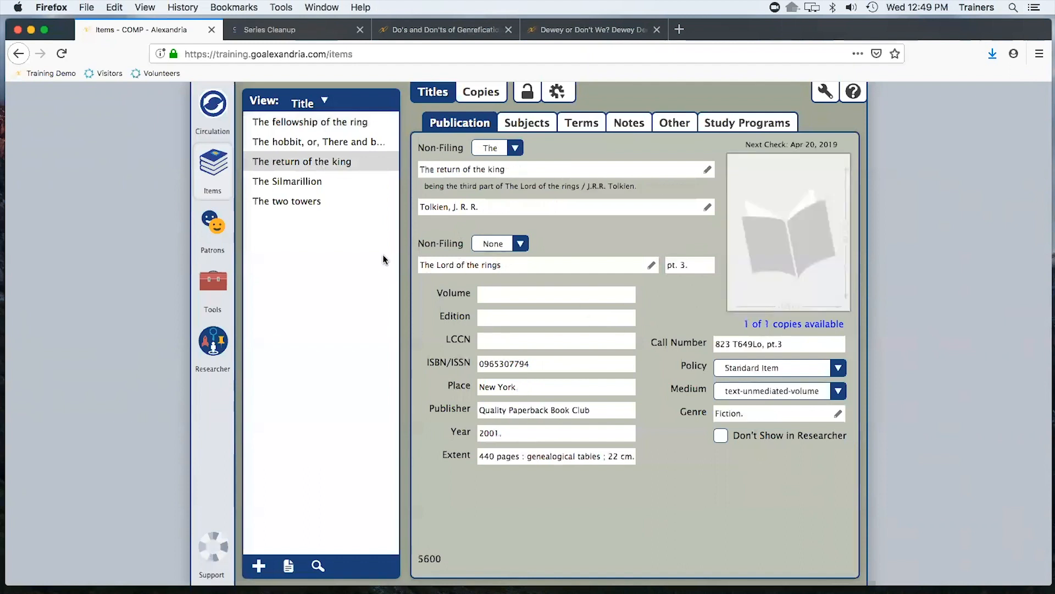
# Set The return of the king's series volume number to 003 and save by moving to another title
pyautogui.moveTo(694, 265); pyautogui.dragTo(630, 264)
pyautogui.write('003')
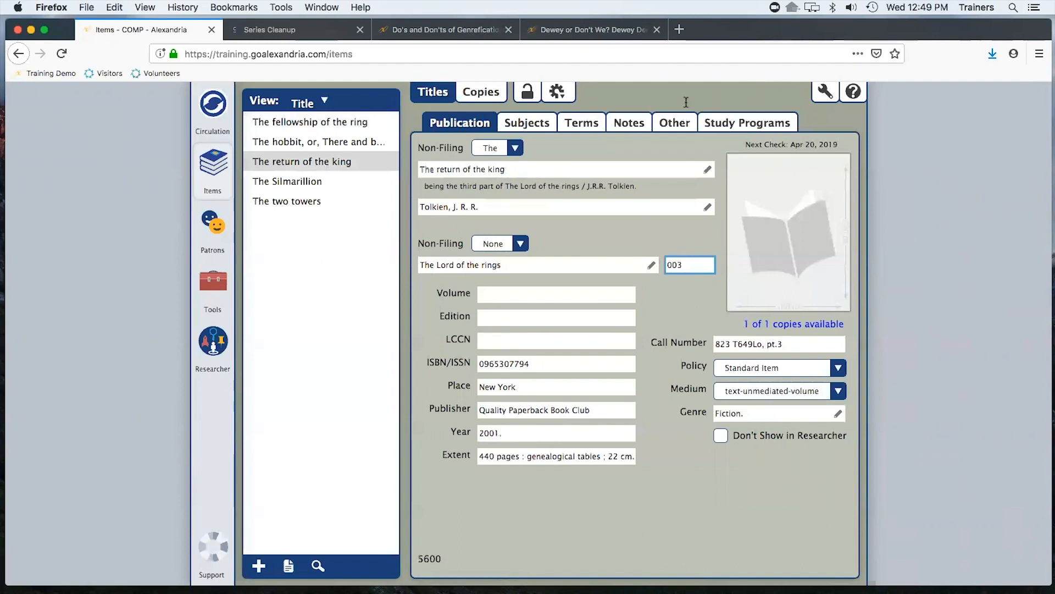
pyautogui.click(319, 204)
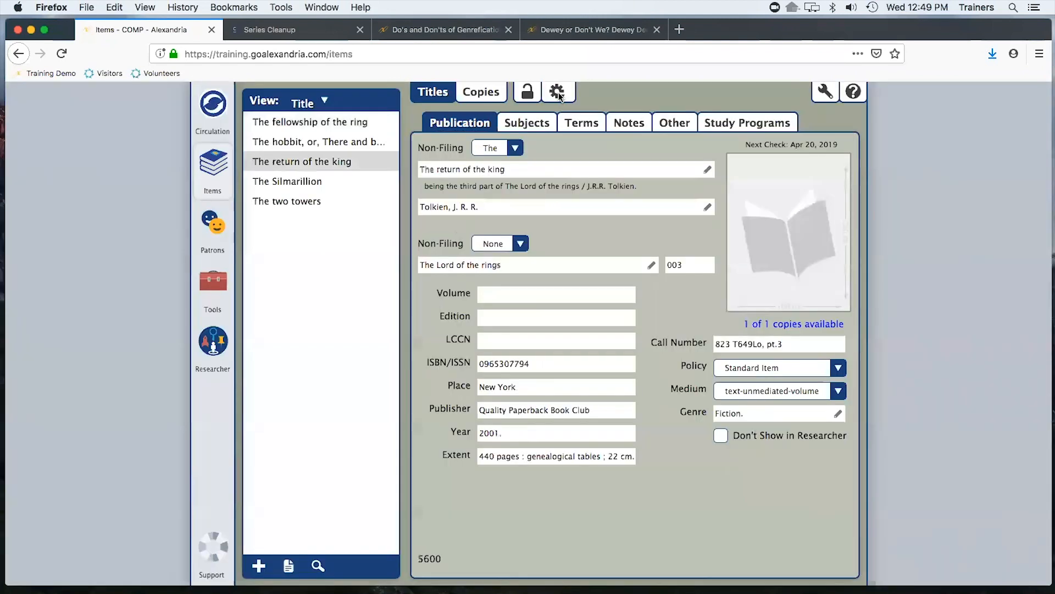
# Toggle MARC view for The return of the king and inspect its series fields
pyautogui.click(558, 93)
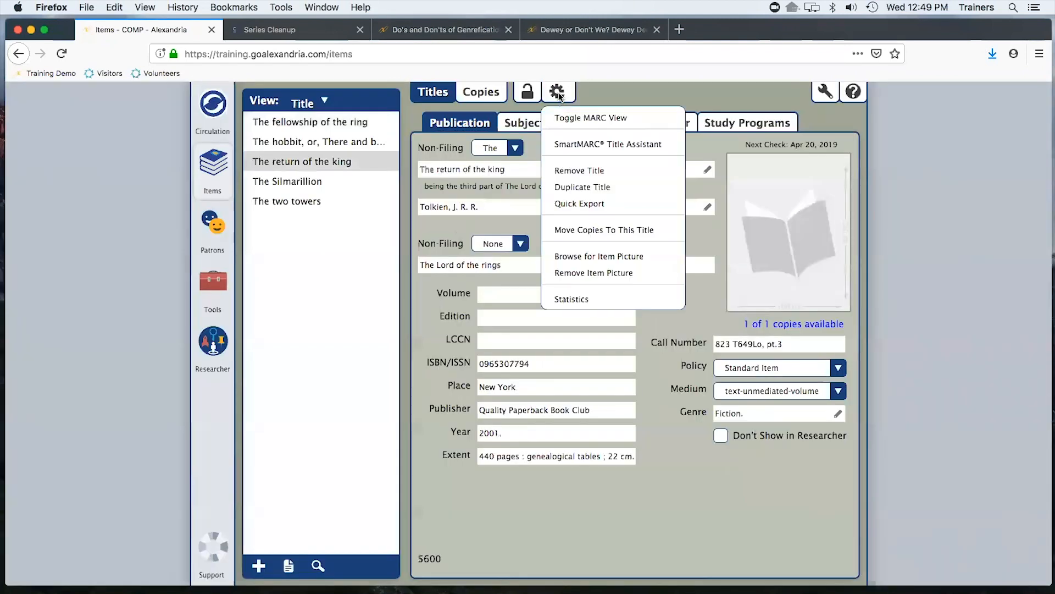
pyautogui.click(577, 119)
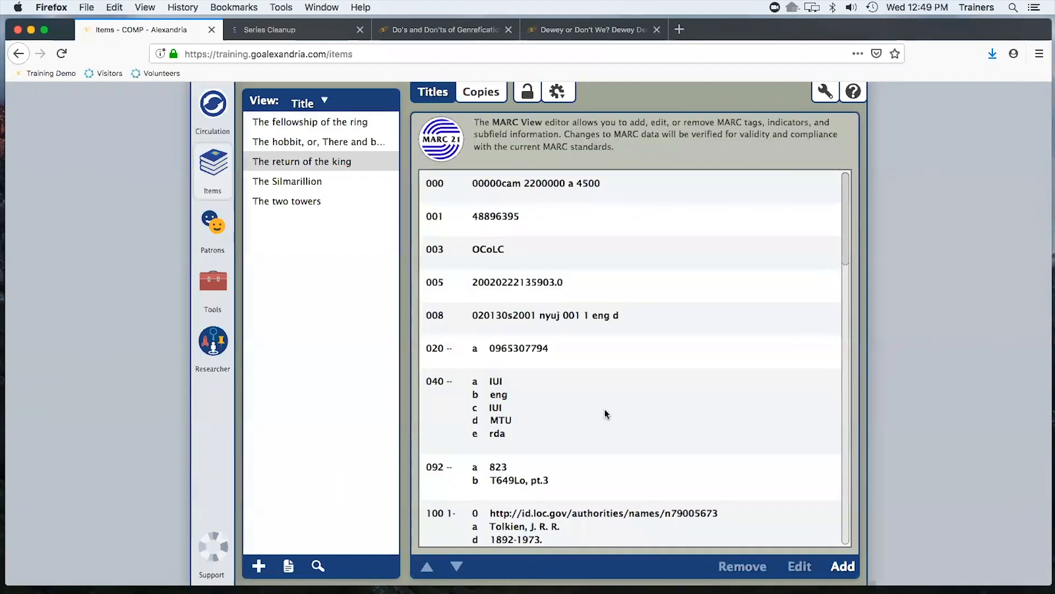
pyautogui.scroll(-5, 604, 409)
pyautogui.scroll(-4, 605, 406)
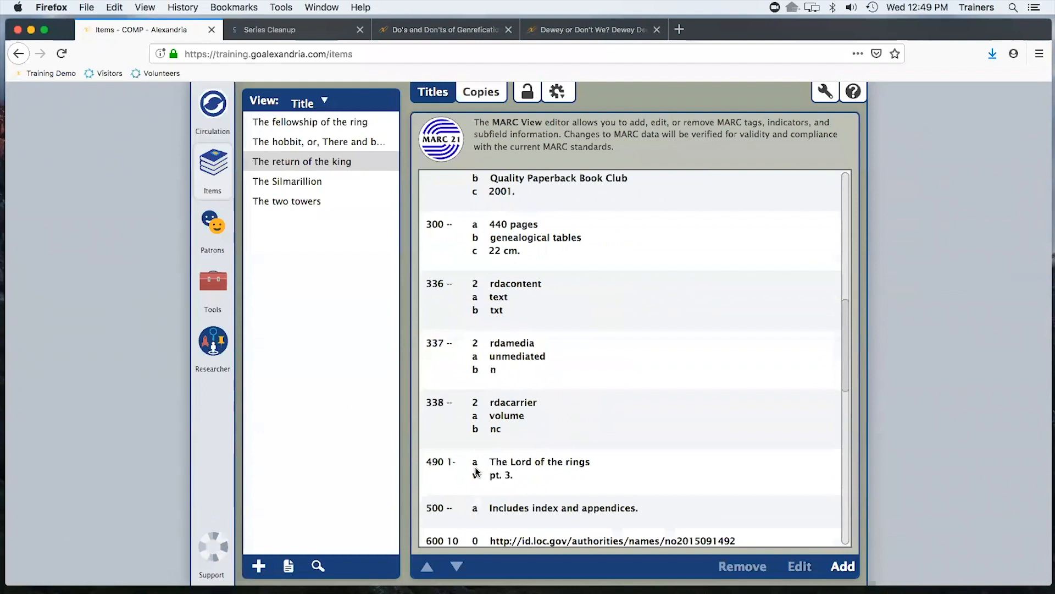
pyautogui.scroll(-4, 542, 464)
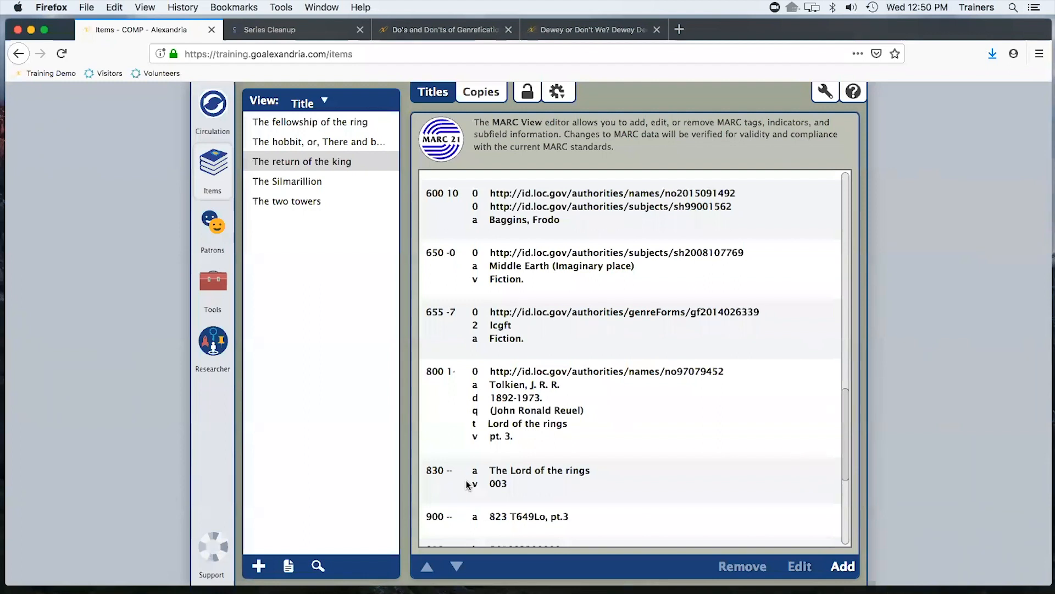
# Return to Circulation and read the Command Help entry for Assign Keywords
pyautogui.click(212, 110)
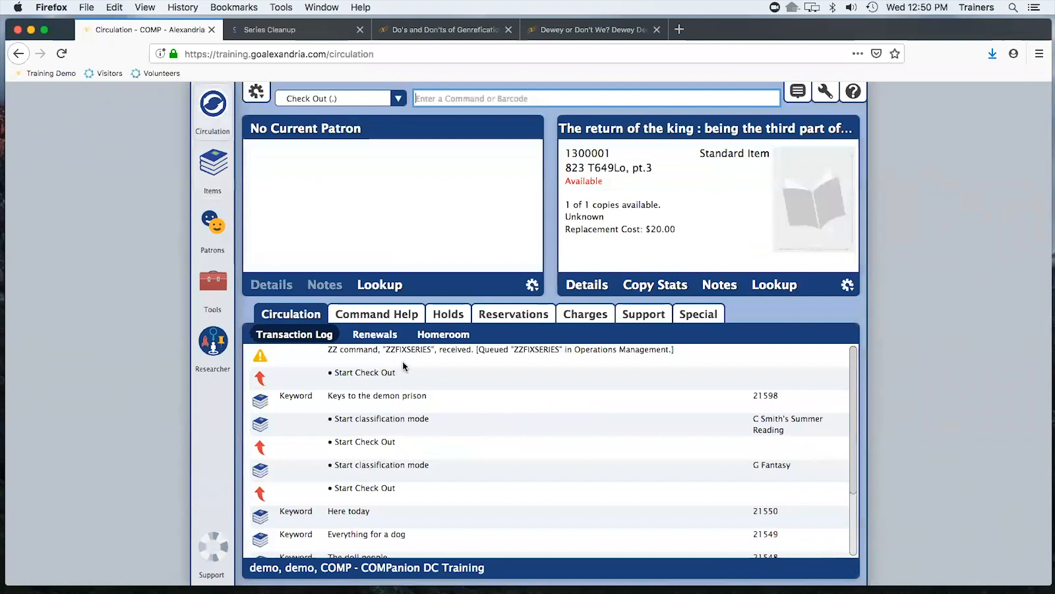
pyautogui.click(378, 318)
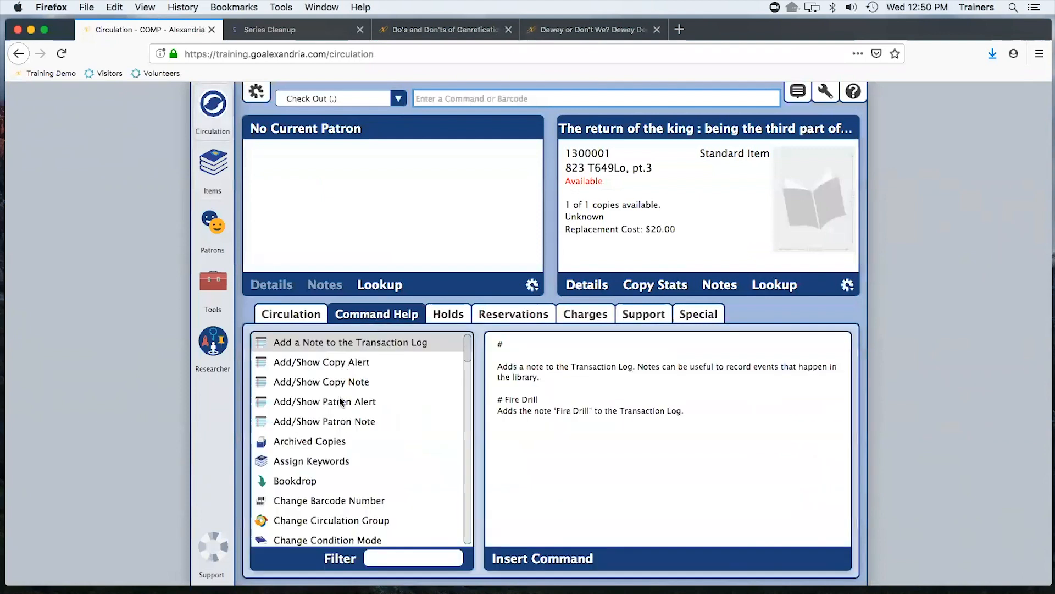
pyautogui.click(316, 463)
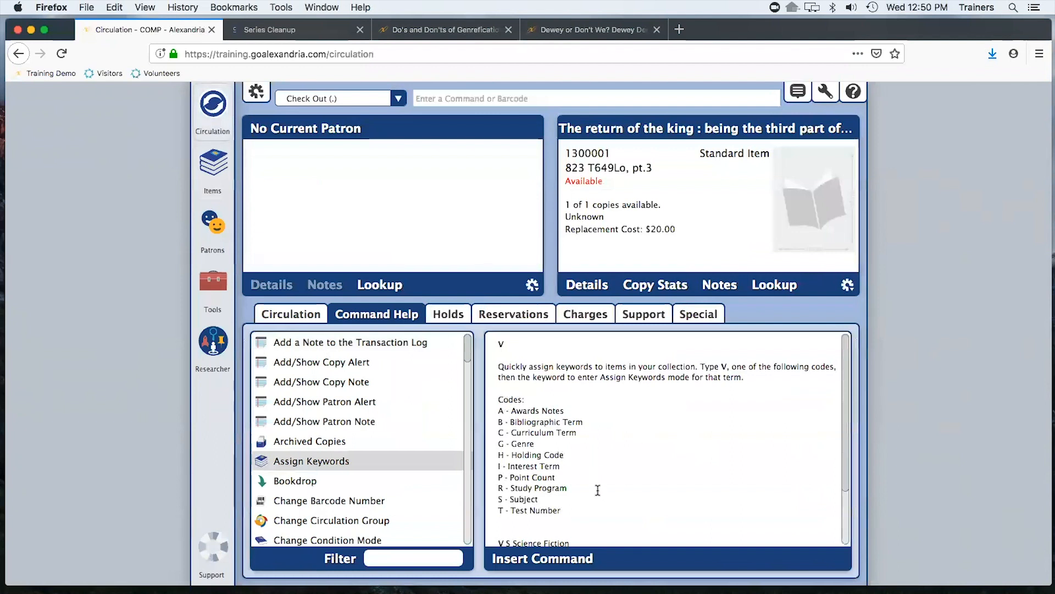
pyautogui.scroll(-3, 596, 485)
pyautogui.scroll(3, 596, 484)
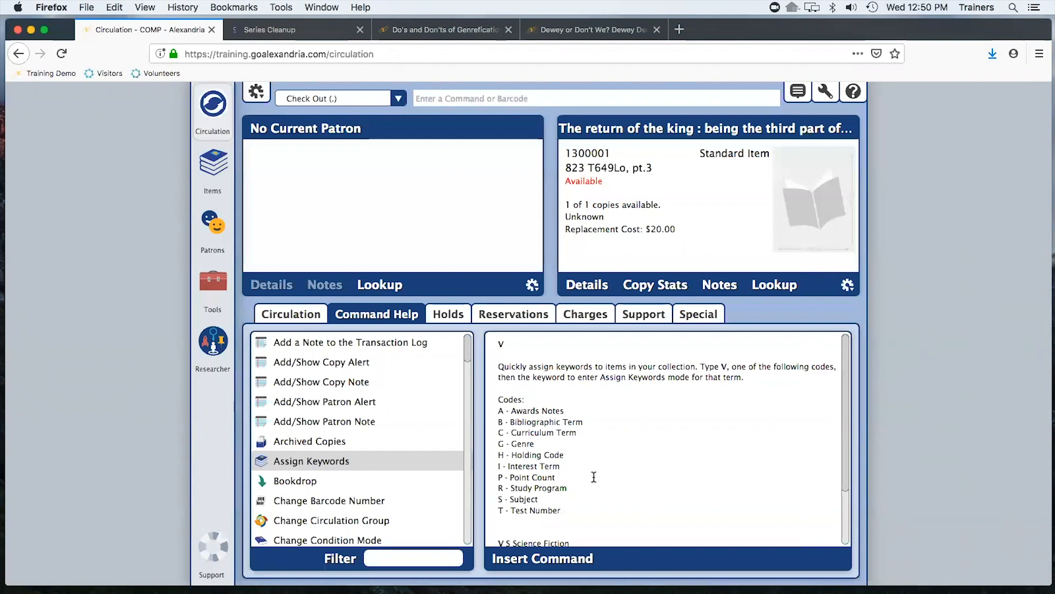
# Open Authority Control from Tools and rename the Homeroom term Banner to Johnson, confirming the update
pyautogui.click(204, 278)
pyautogui.click(713, 244)
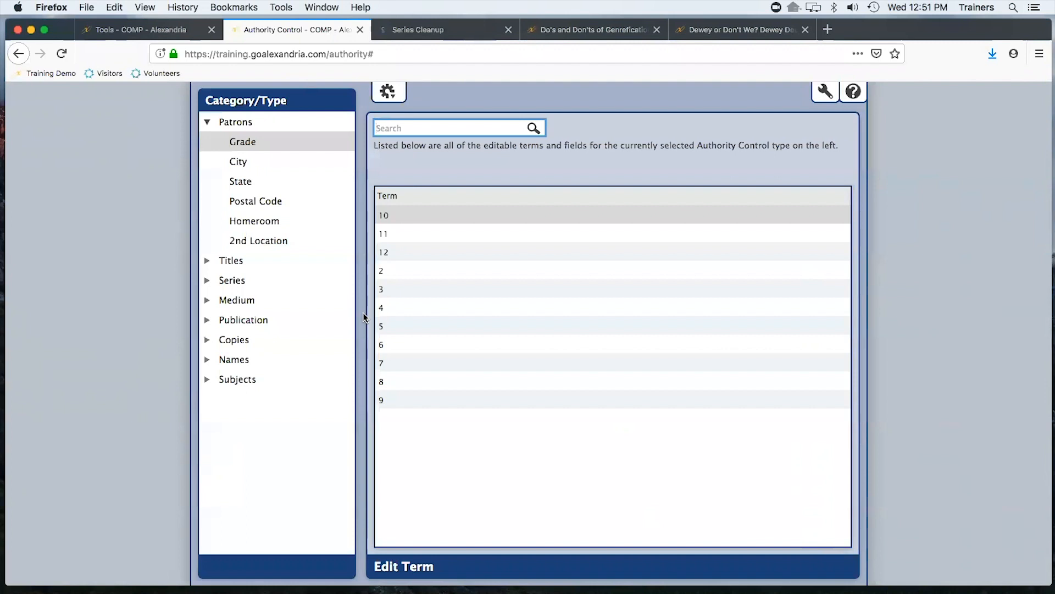
pyautogui.click(278, 221)
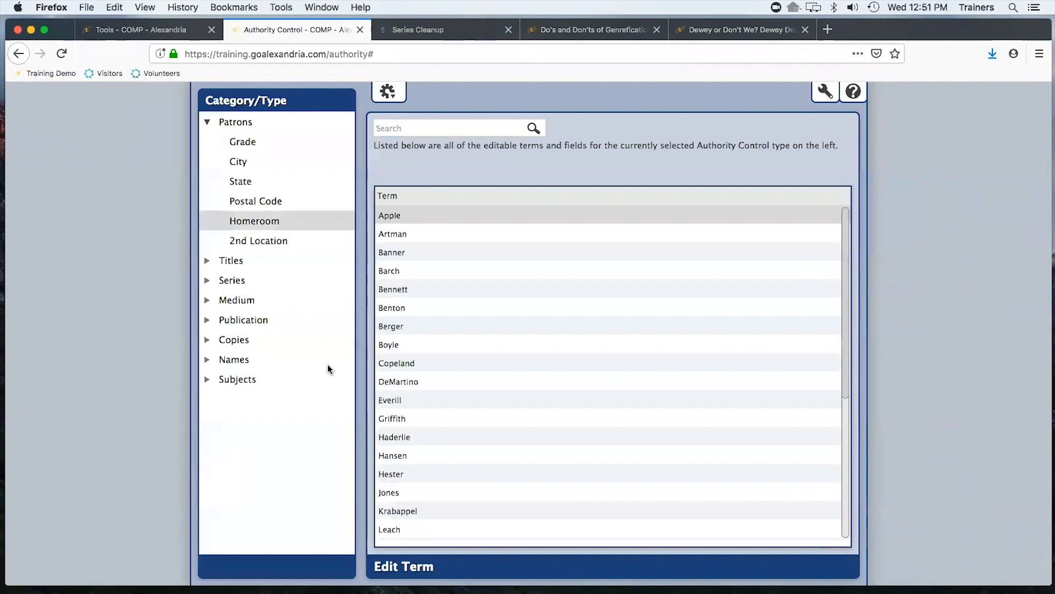
pyautogui.click(393, 253)
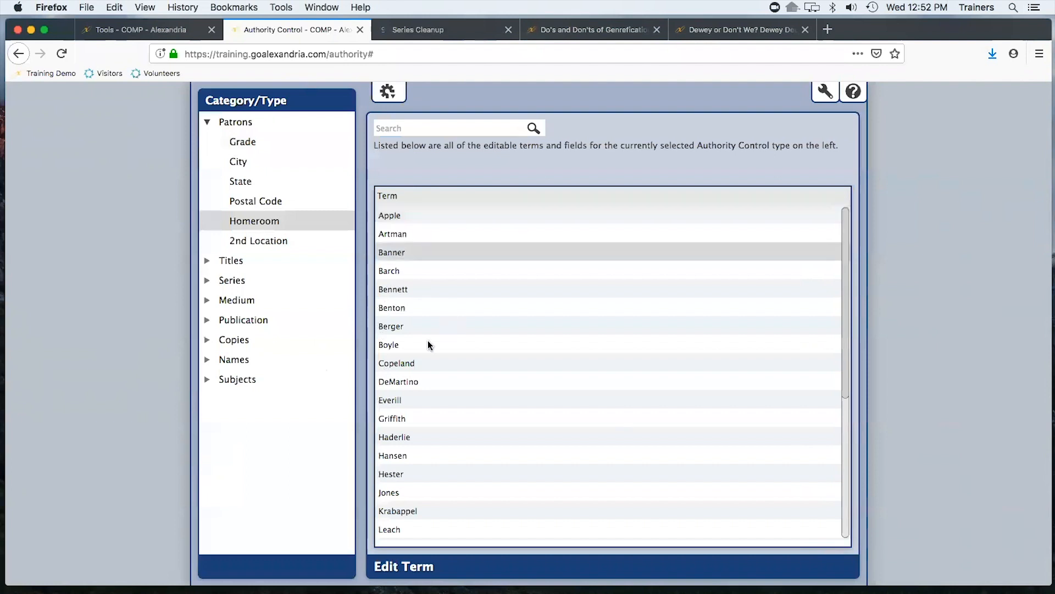
pyautogui.click(416, 565)
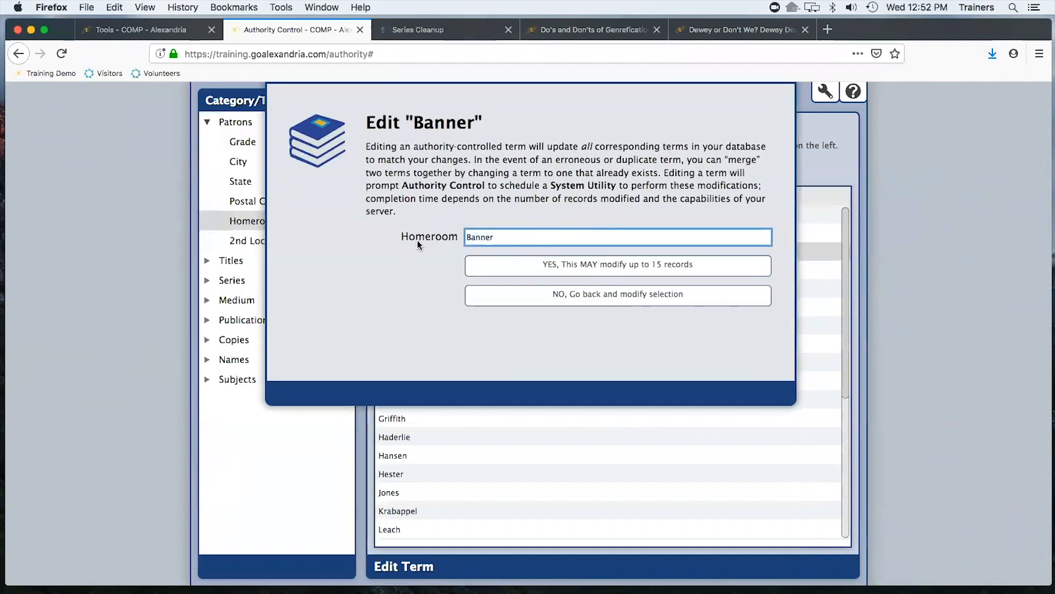
pyautogui.write('Johnson')
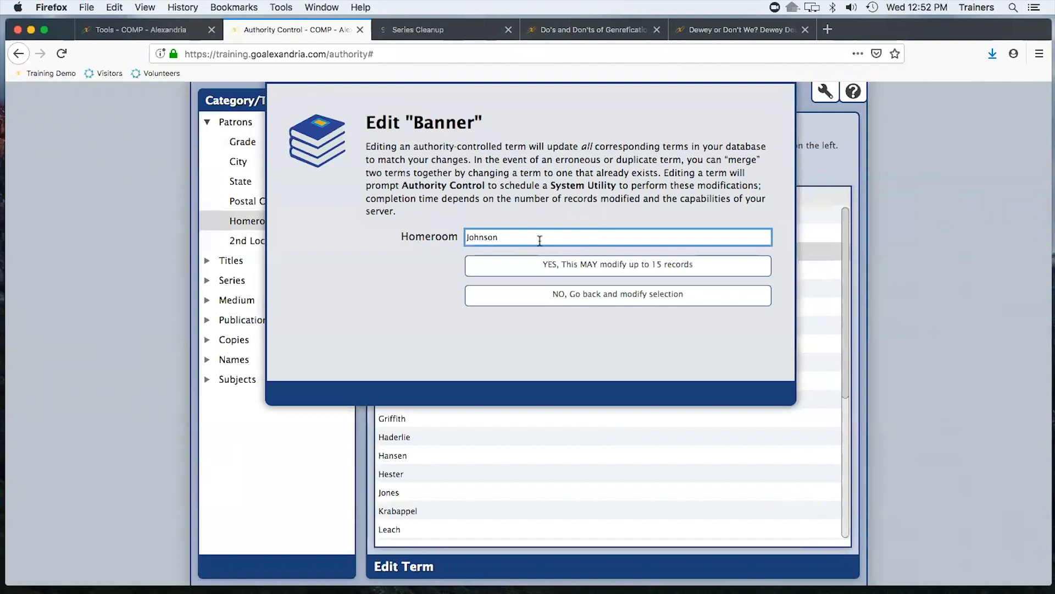
pyautogui.click(664, 265)
pyautogui.click(673, 219)
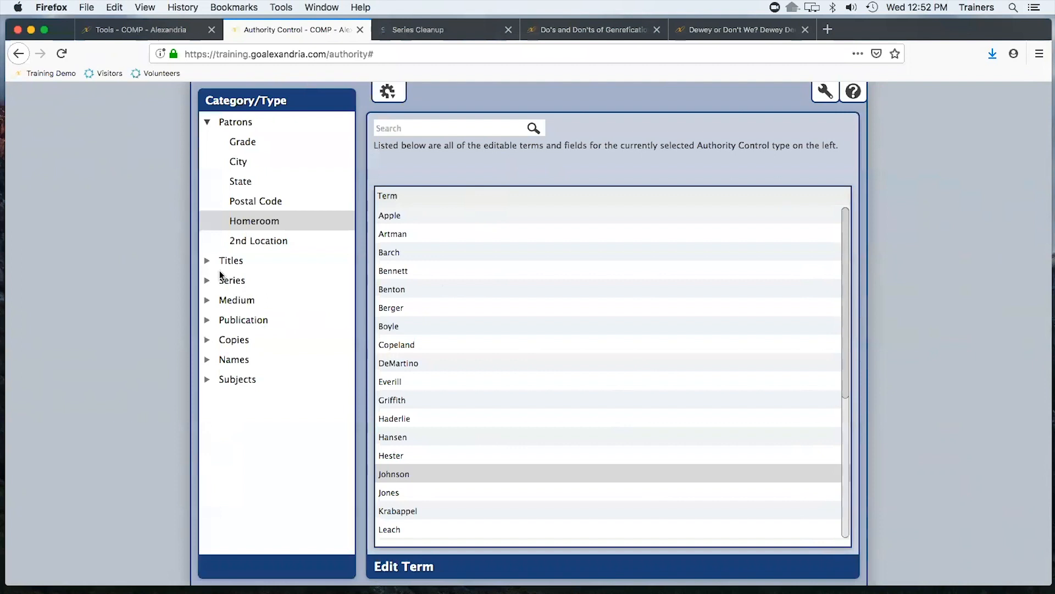
# In the Titles Genre terms, edit "Fiction." to "Fiction" without the period and confirm the change
pyautogui.click(207, 261)
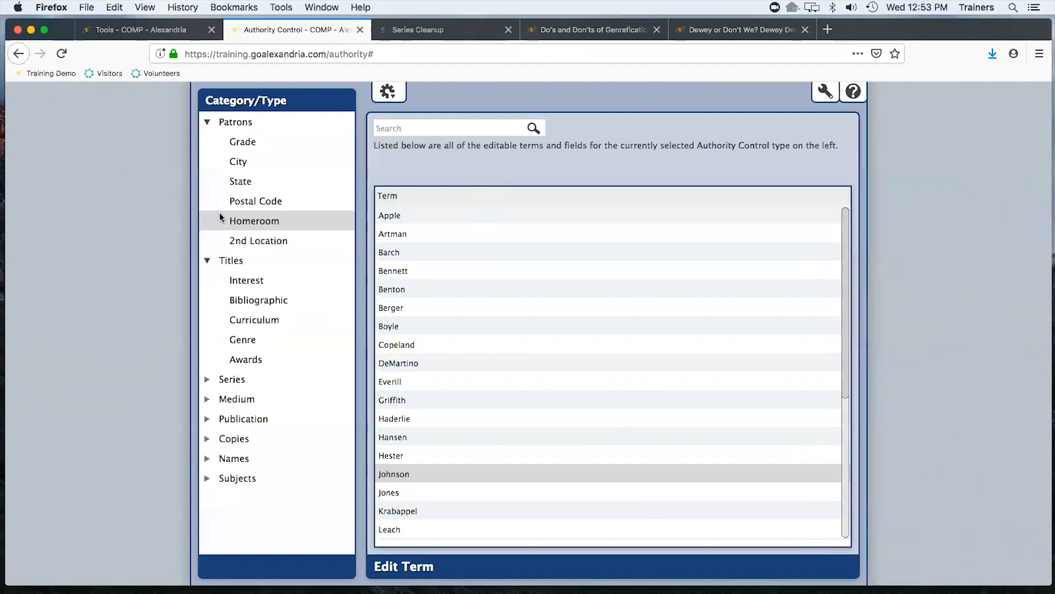
pyautogui.click(255, 344)
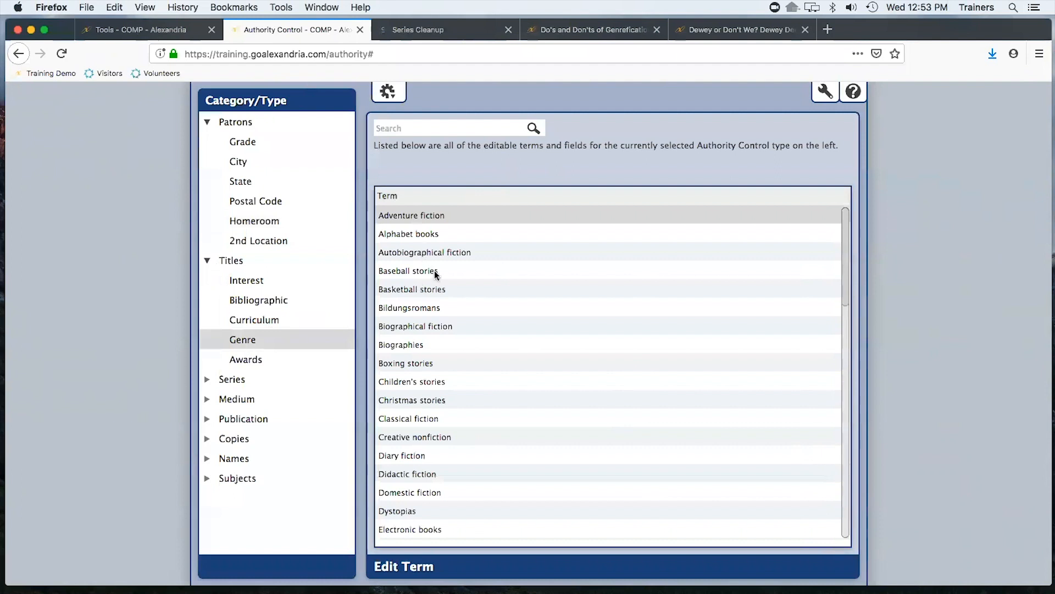
pyautogui.scroll(-7, 434, 307)
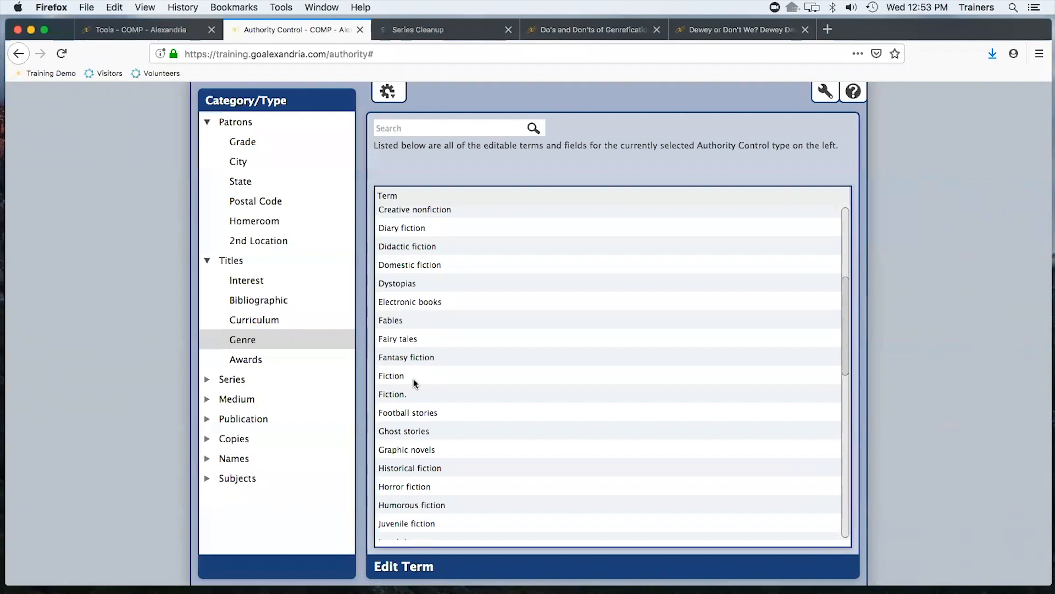
pyautogui.click(396, 376)
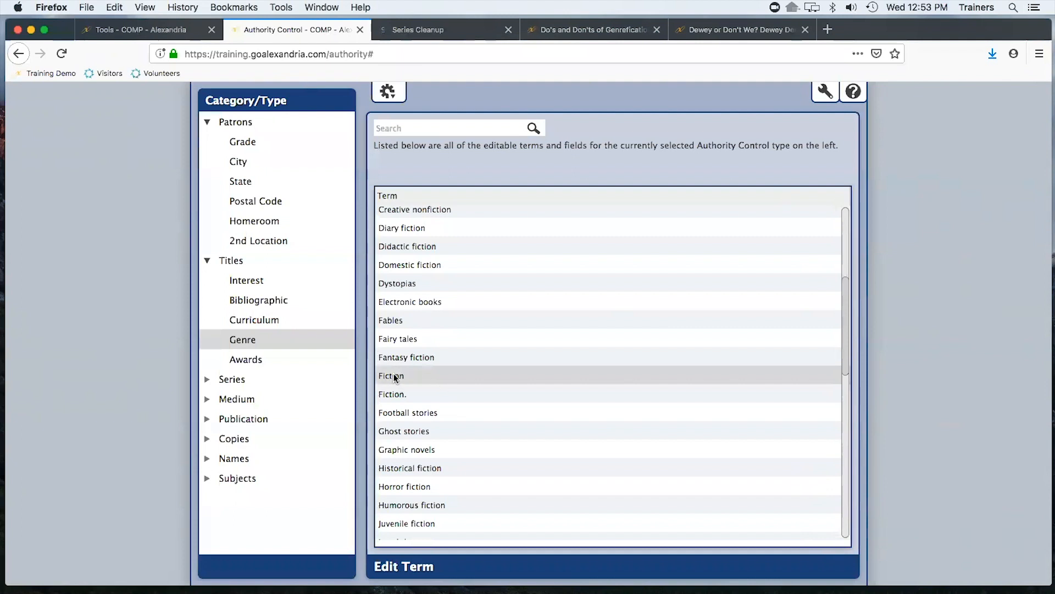
pyautogui.click(400, 396)
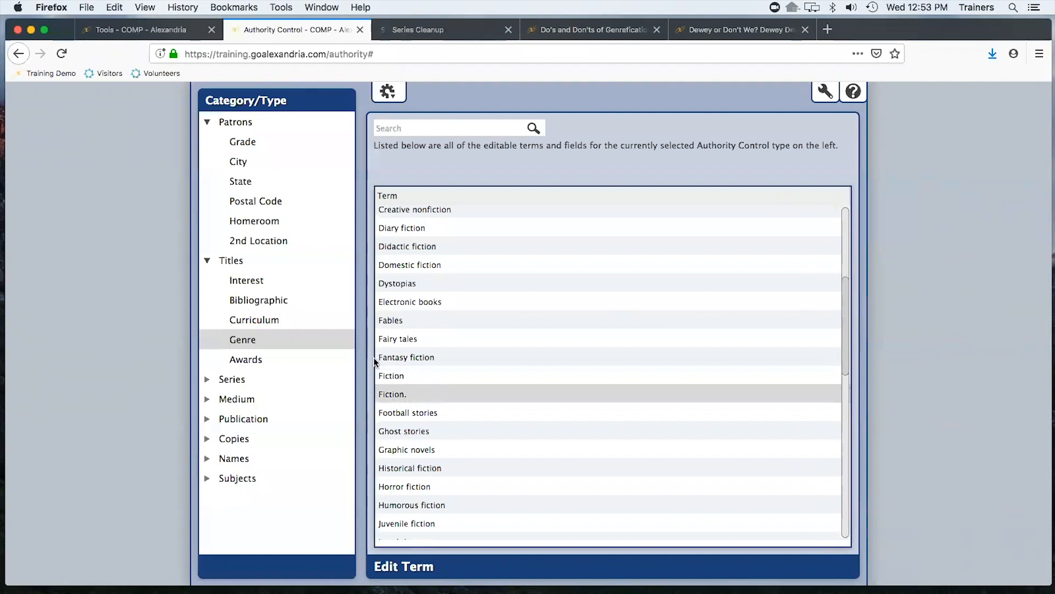
pyautogui.click(397, 568)
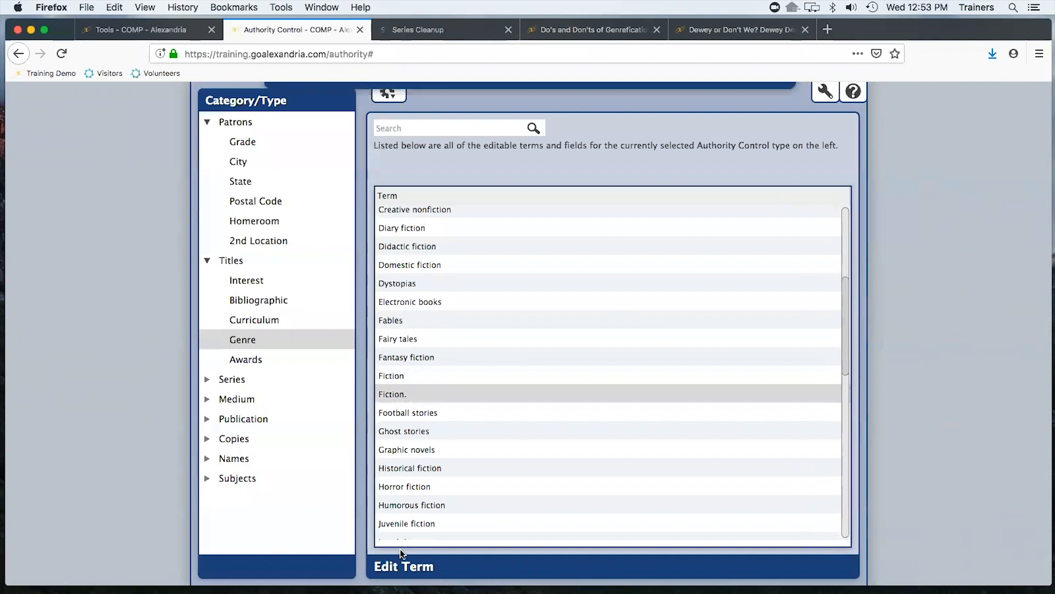
pyautogui.press('Right')
pyautogui.press('BackSpace')
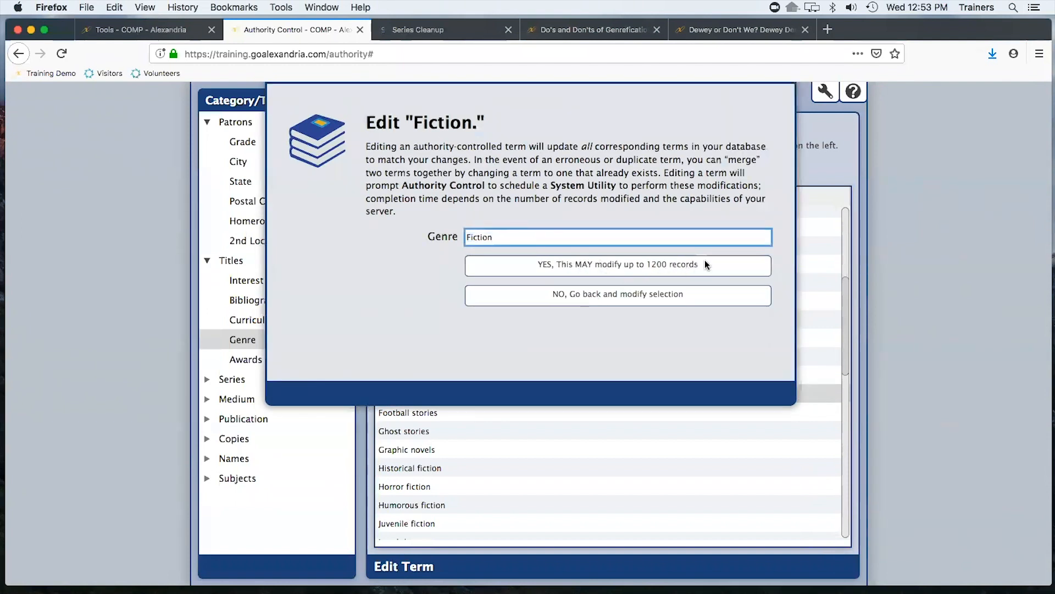
pyautogui.click(648, 265)
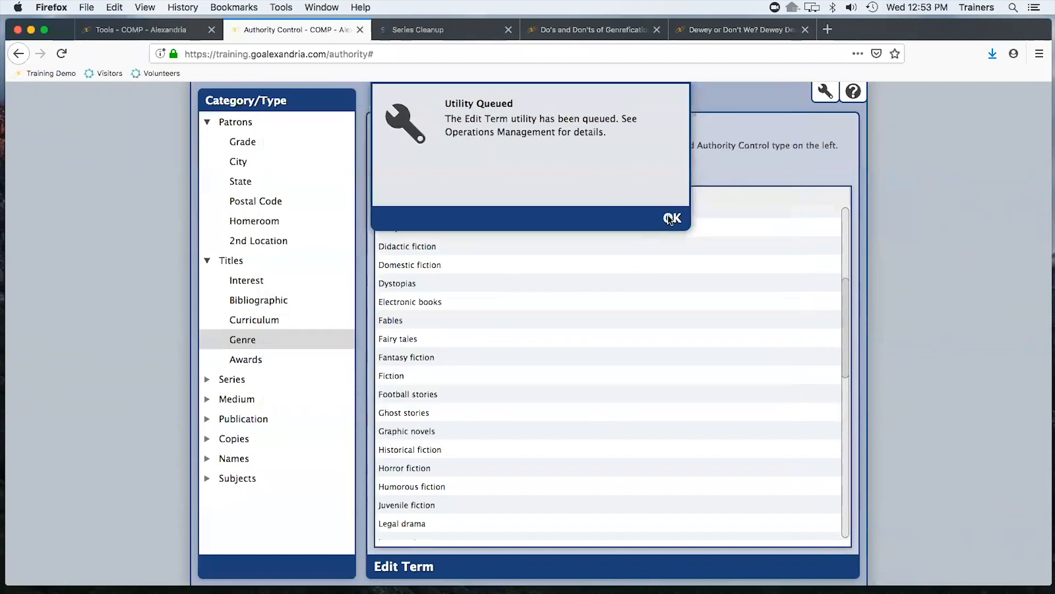
pyautogui.click(672, 219)
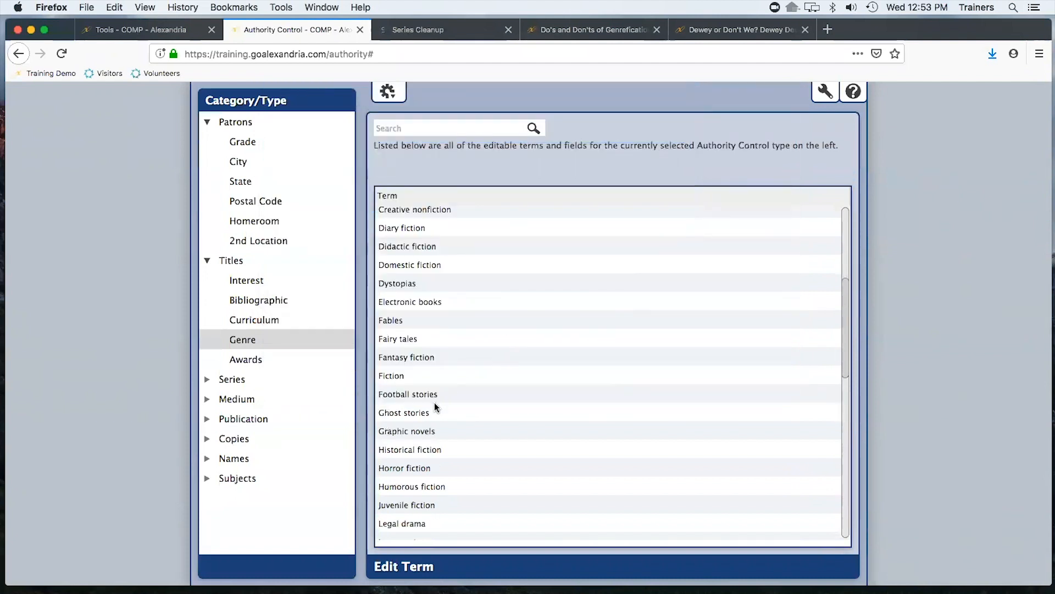
# Search the genre terms for fan, then clear the search
pyautogui.click(403, 376)
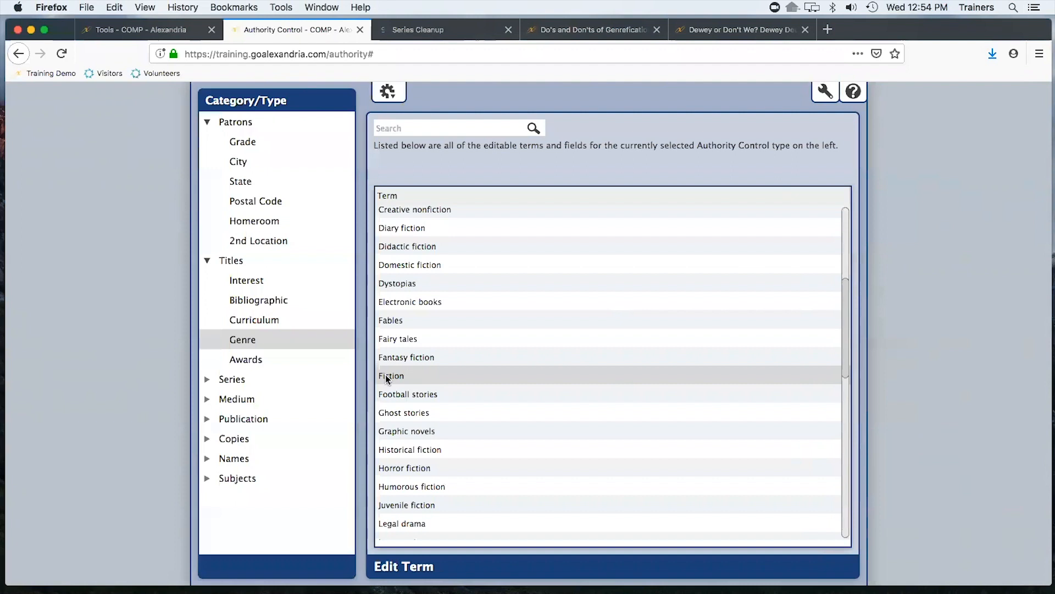
pyautogui.click(434, 129)
pyautogui.write('fan')
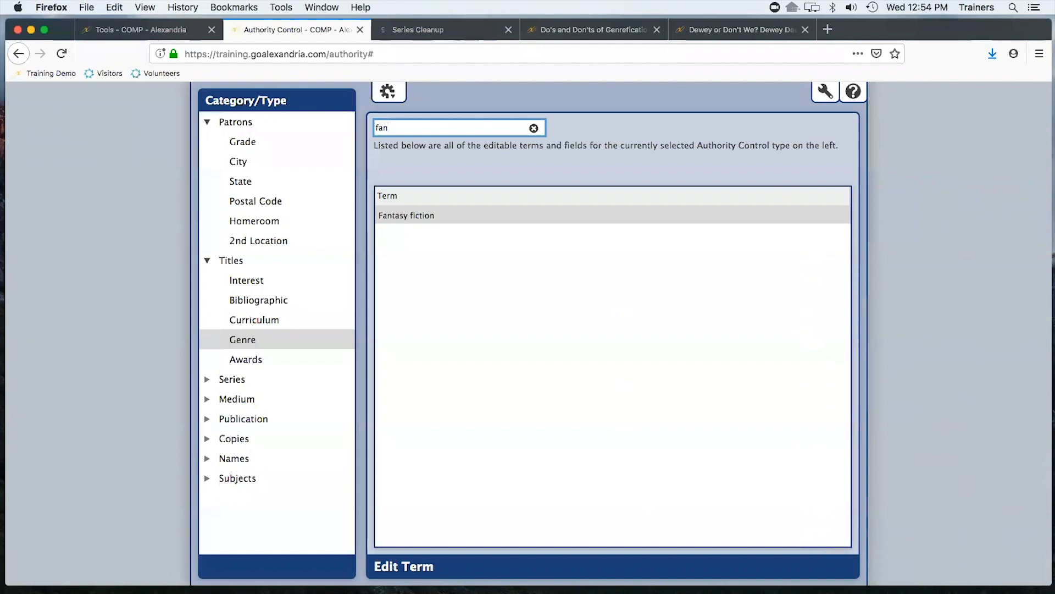
pyautogui.press('BackSpace')
pyautogui.press('BackSpace')
pyautogui.press('BackSpace')
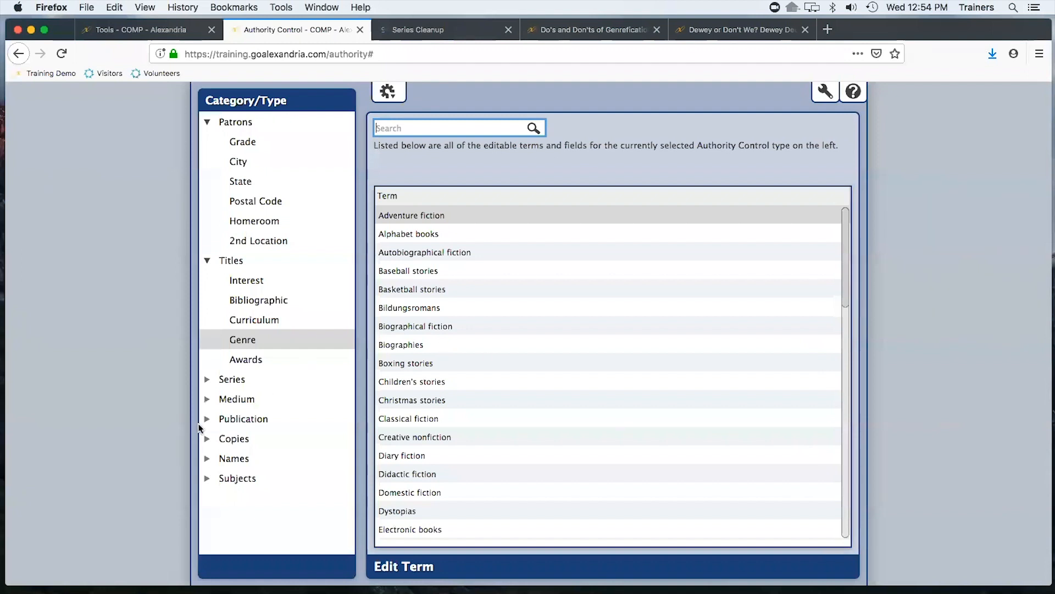
# Open the Medium terms under Titles and set the alias of text-unmediated-volume to Book, confirming the save
pyautogui.click(207, 401)
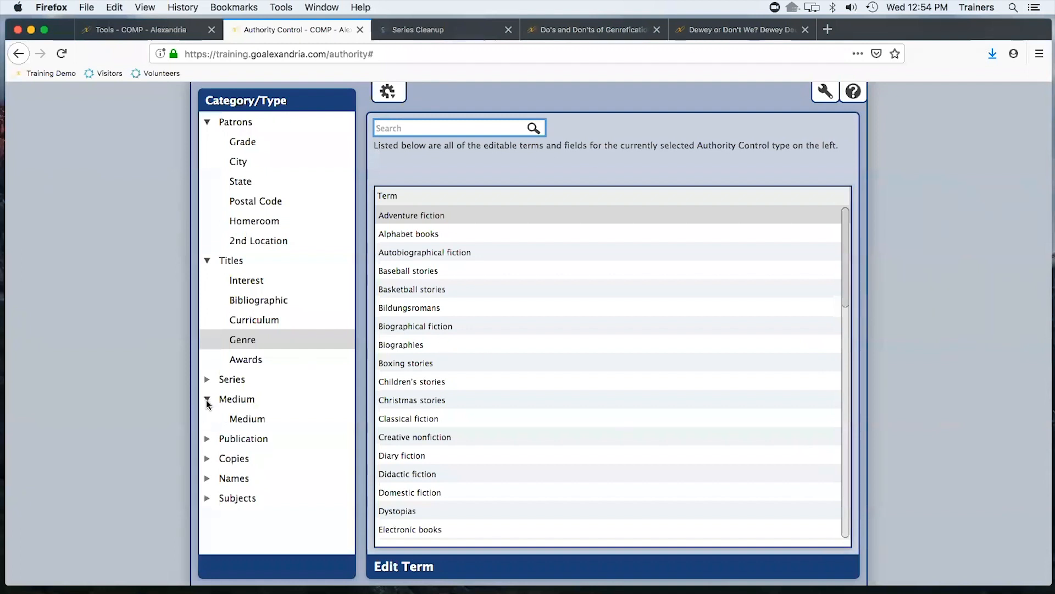
pyautogui.click(249, 419)
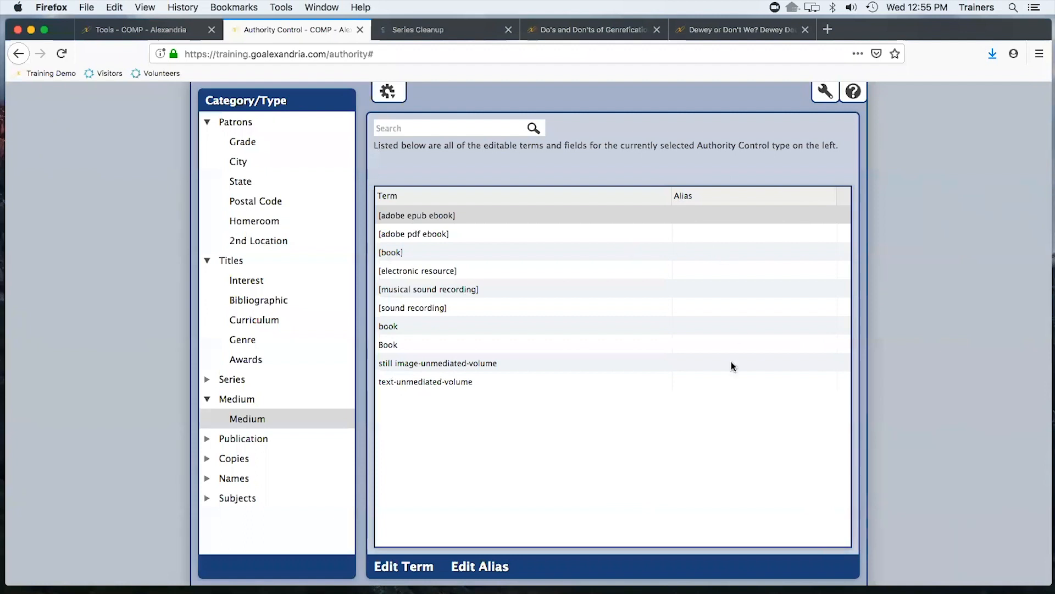
pyautogui.click(468, 383)
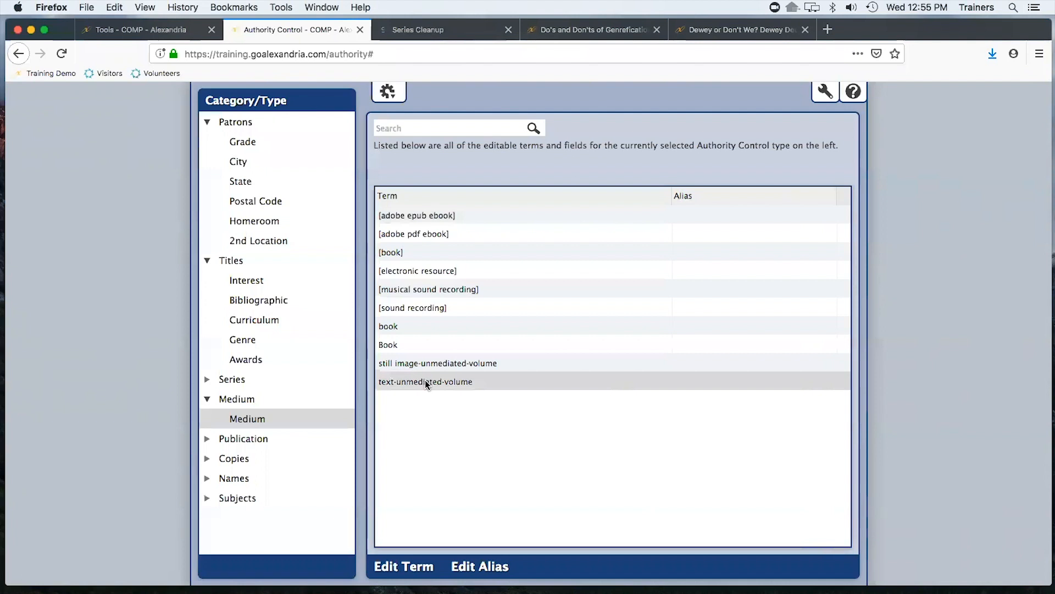
pyautogui.click(487, 567)
pyautogui.write('Book')
pyautogui.click(773, 294)
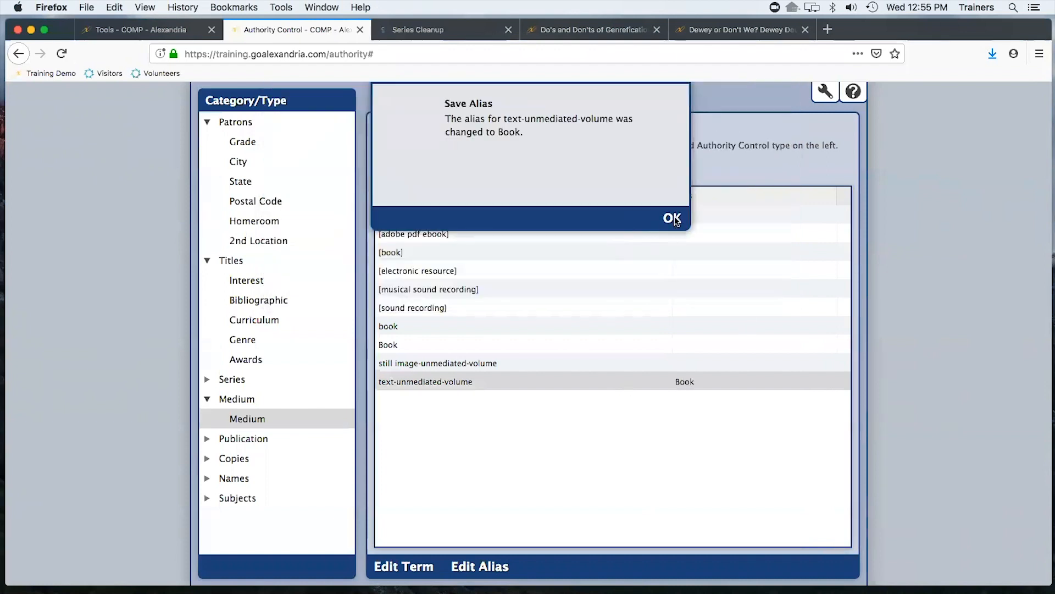
pyautogui.click(669, 218)
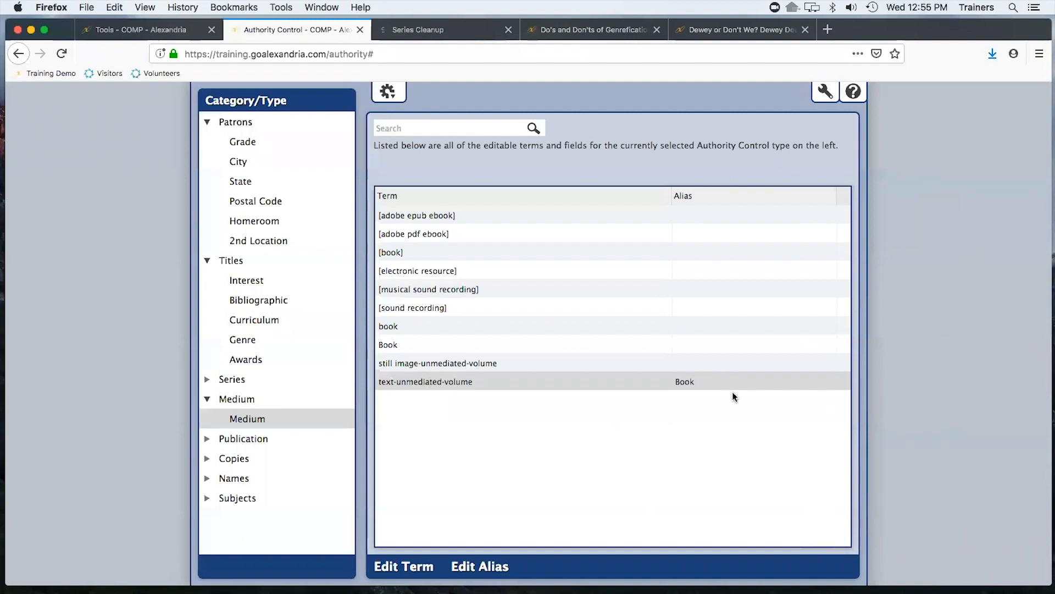
# Set the alias of the still image-unmediated-volume medium term to Picture Book and confirm
pyautogui.click(516, 361)
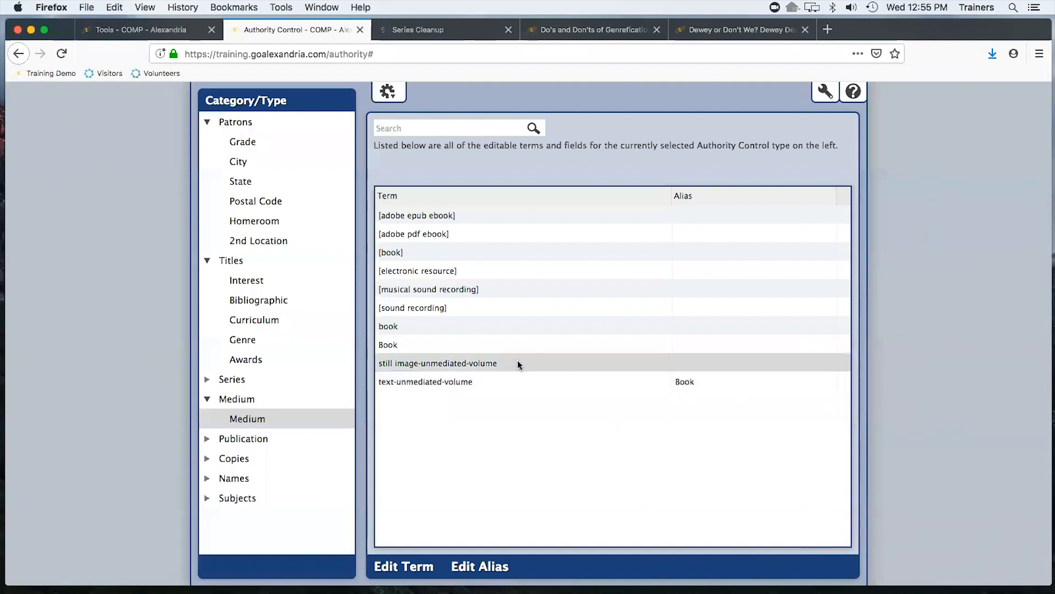
pyautogui.click(494, 567)
pyautogui.write('Picture Book')
pyautogui.click(791, 294)
# Edit the lowercase medium term book to Book and approve the record update
pyautogui.click(388, 349)
pyautogui.click(391, 330)
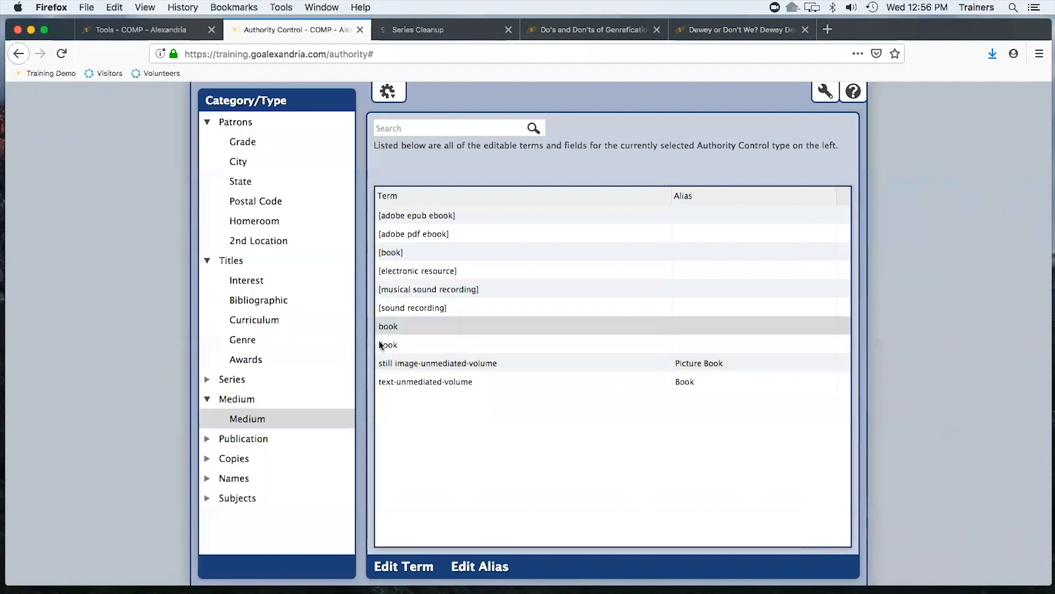
pyautogui.click(415, 568)
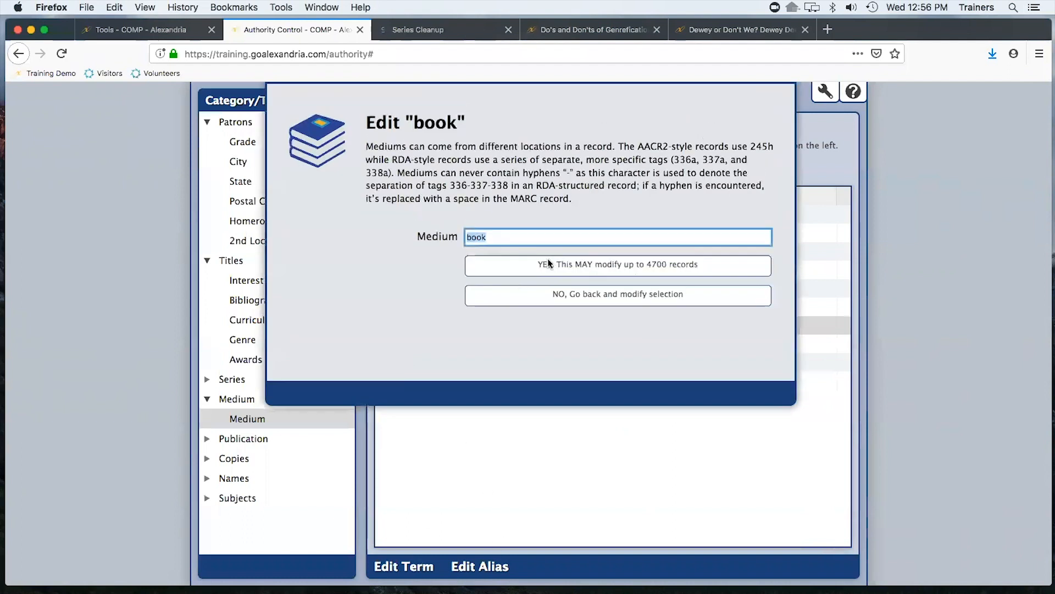
pyautogui.write('Book')
pyautogui.click(691, 273)
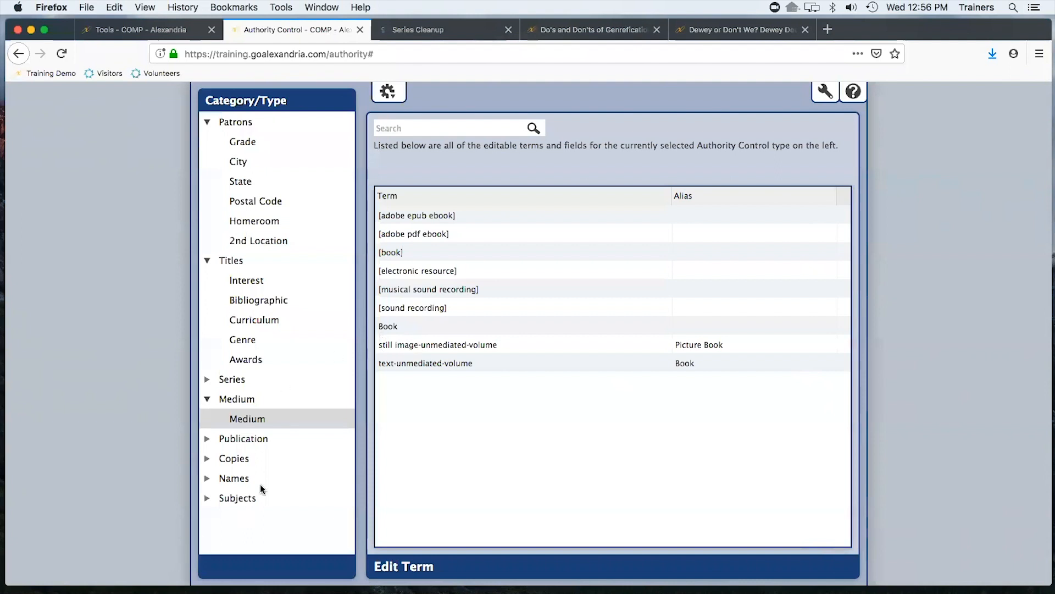
# Open the Subjects Topical Terms and view the See and See Also editor for Abnormal psychology, then close it
pyautogui.click(235, 500)
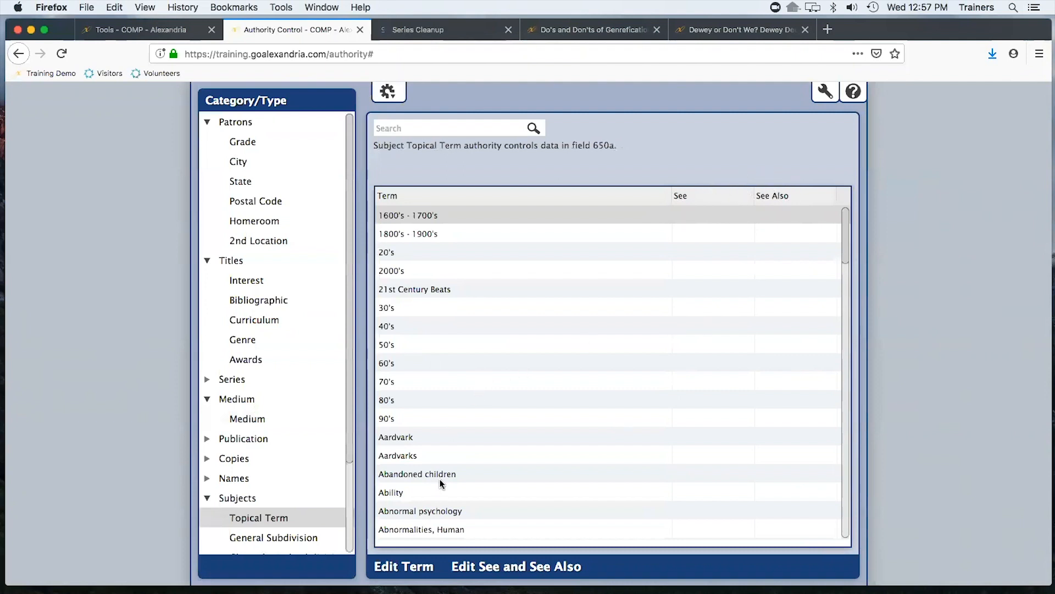
pyautogui.click(398, 495)
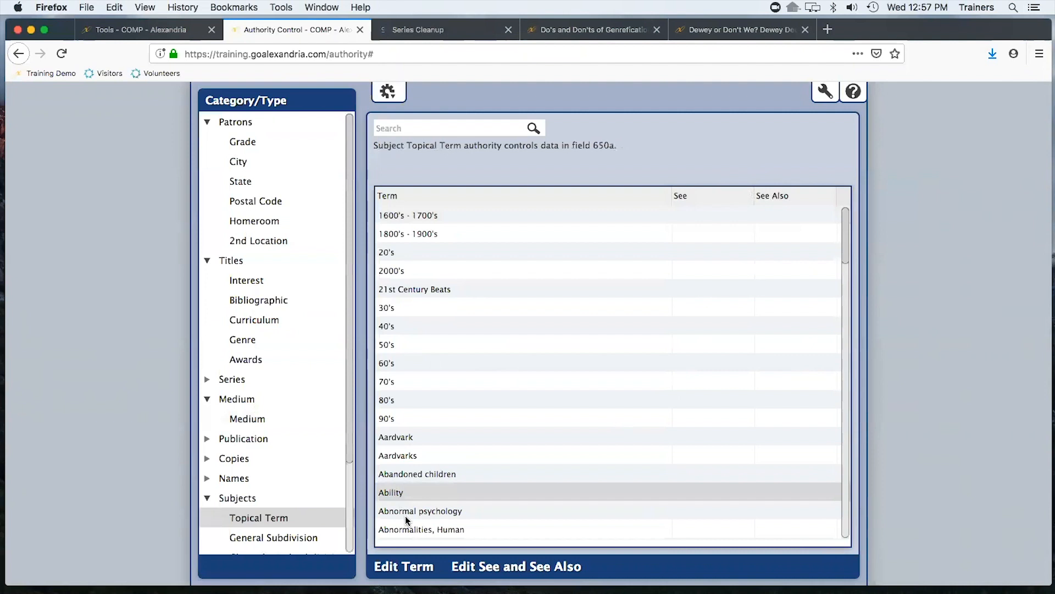
pyautogui.click(401, 510)
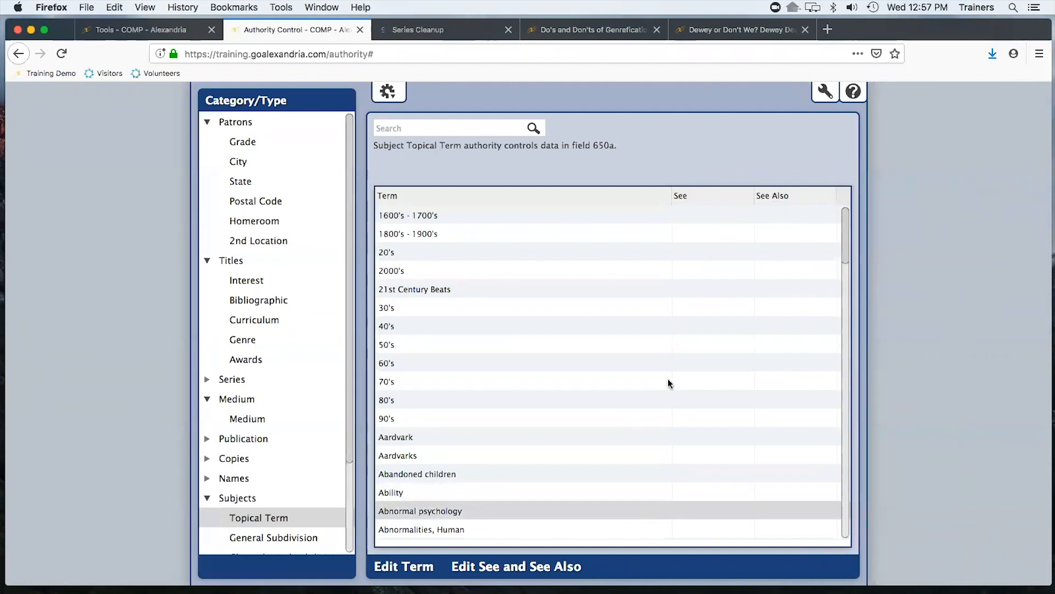
pyautogui.click(510, 566)
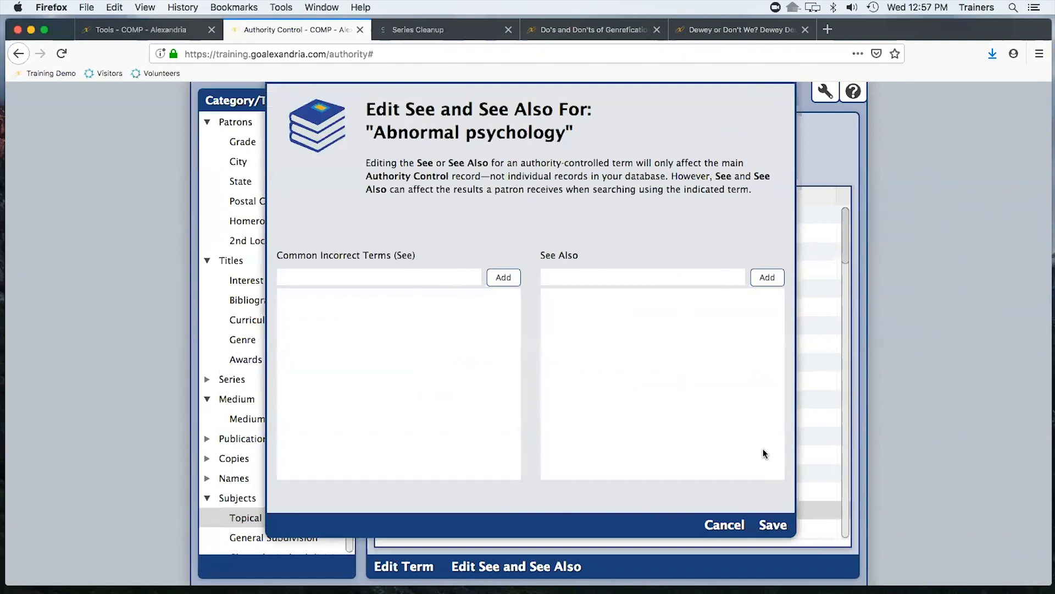
pyautogui.click(774, 525)
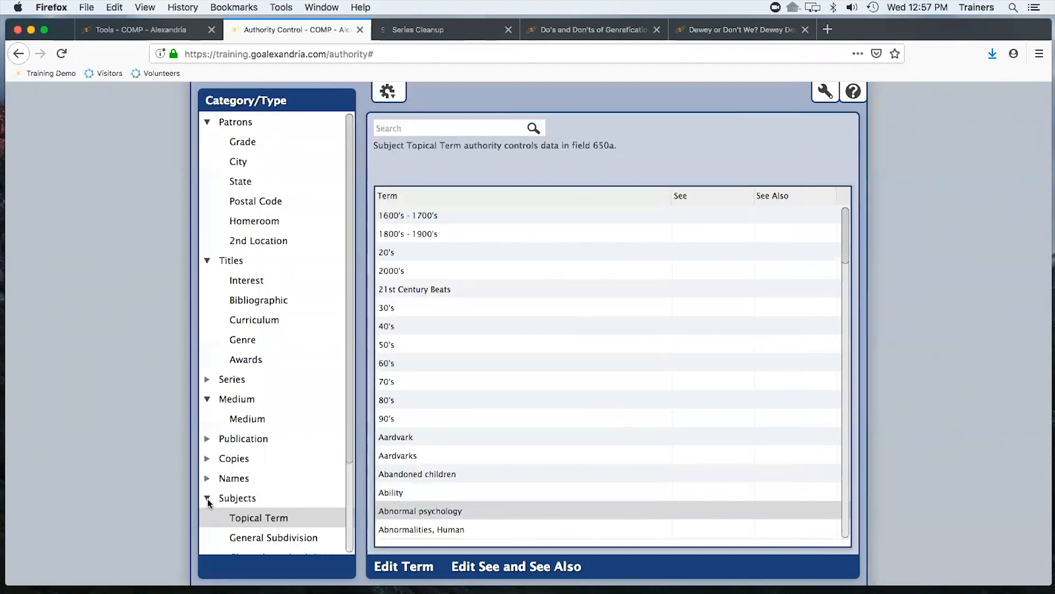
pyautogui.click(207, 499)
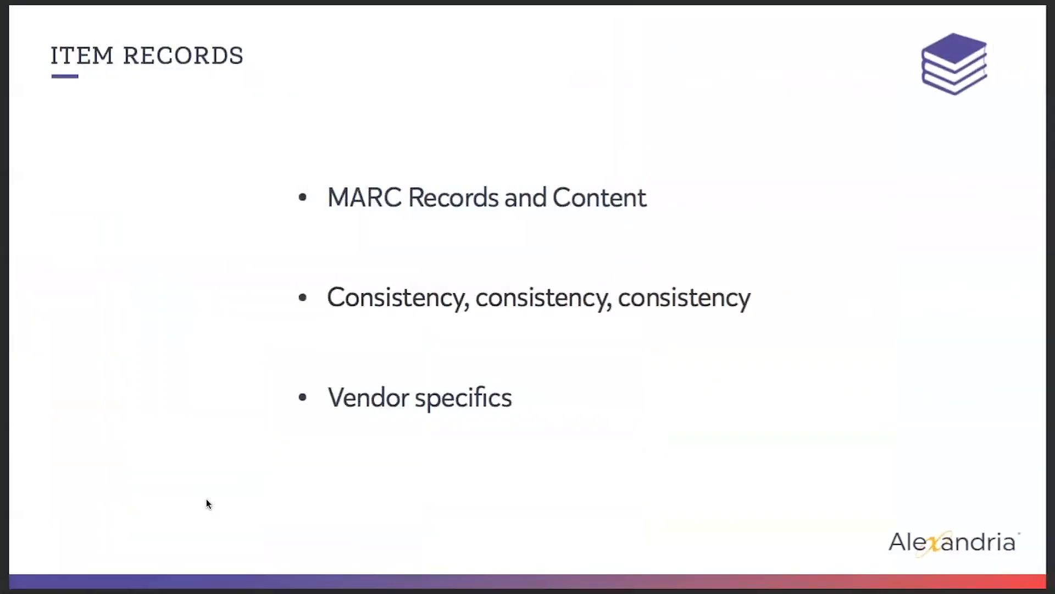
pyautogui.press('Right')
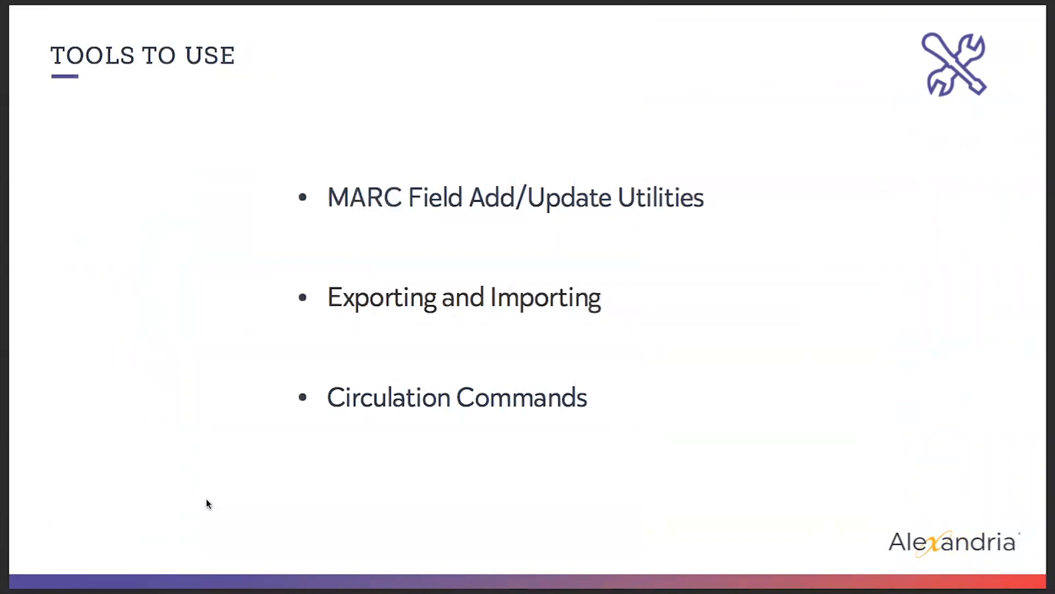
pyautogui.press('Left')
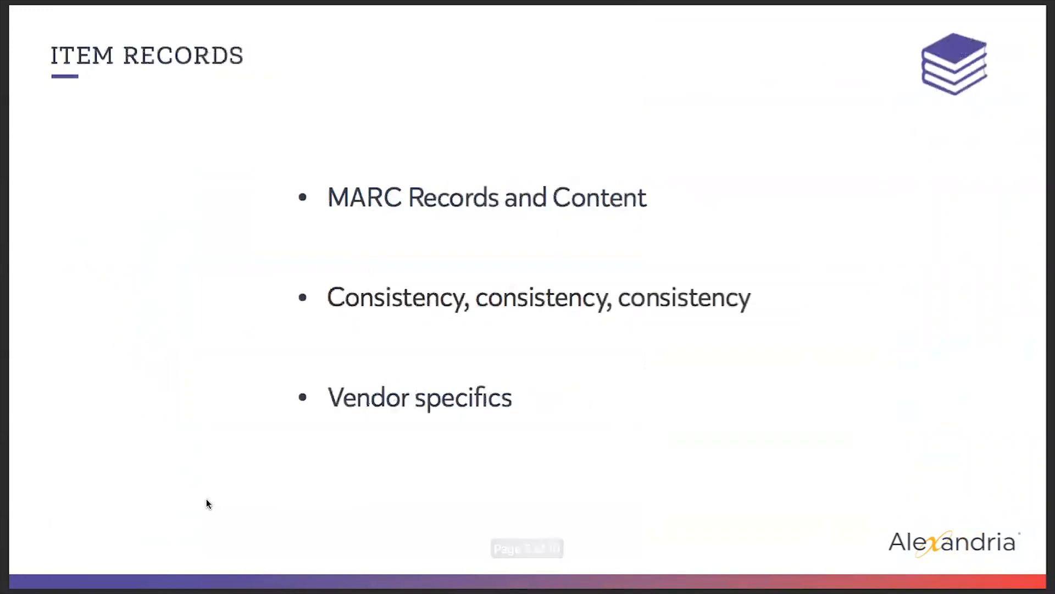
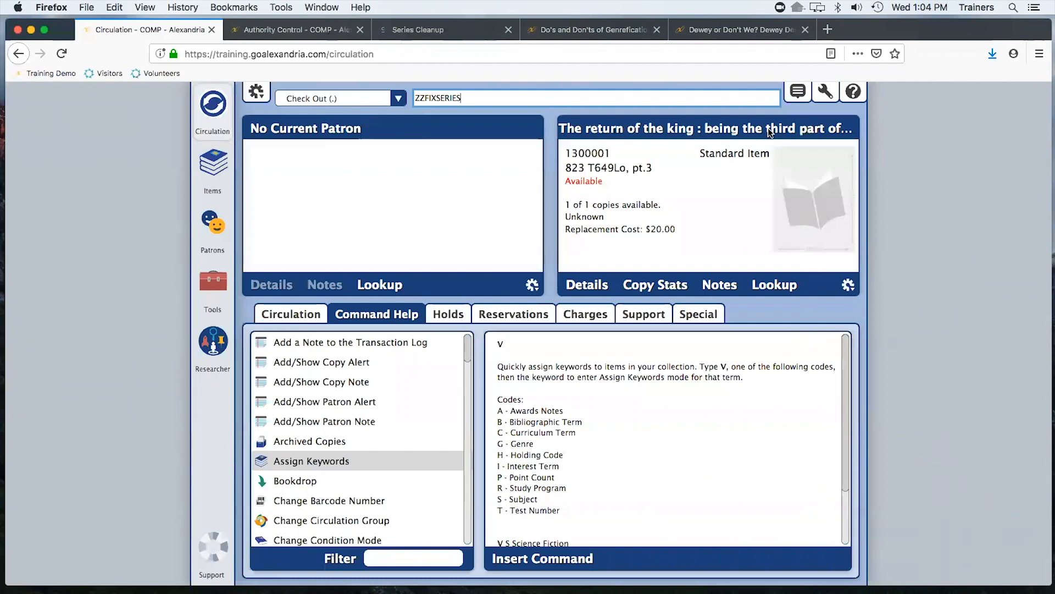
# Open The return of the king record and review its MARC fields, especially the 490 and 830 series tags
pyautogui.click(648, 128)
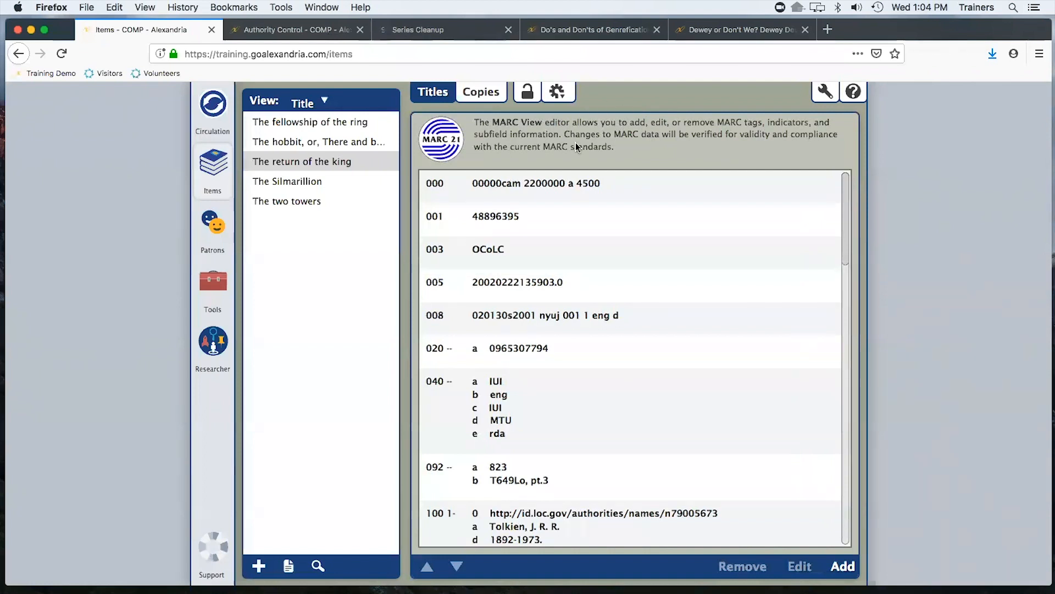
pyautogui.scroll(-15, 603, 285)
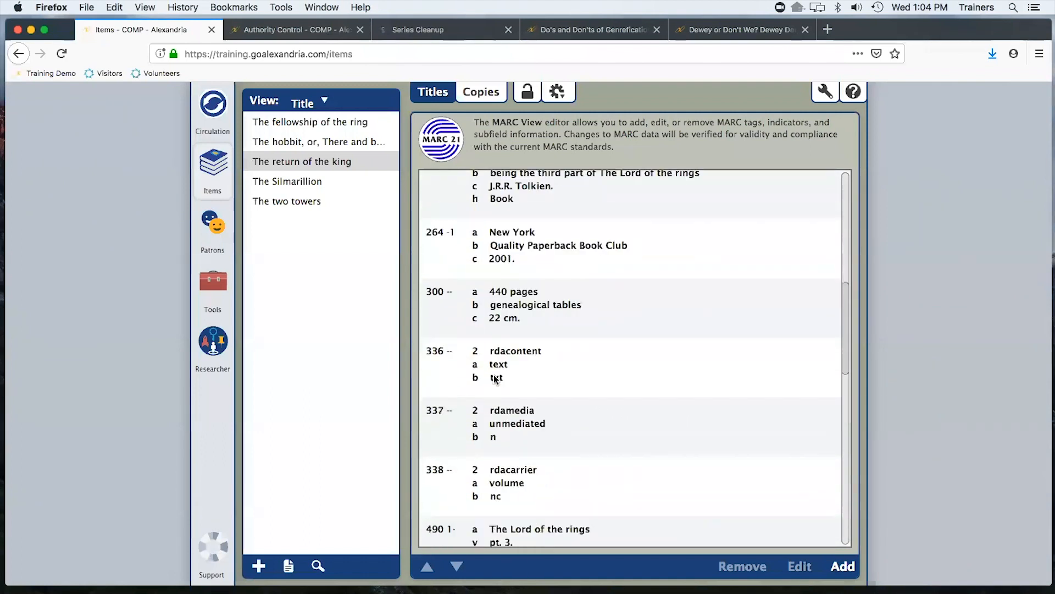
pyautogui.click(428, 325)
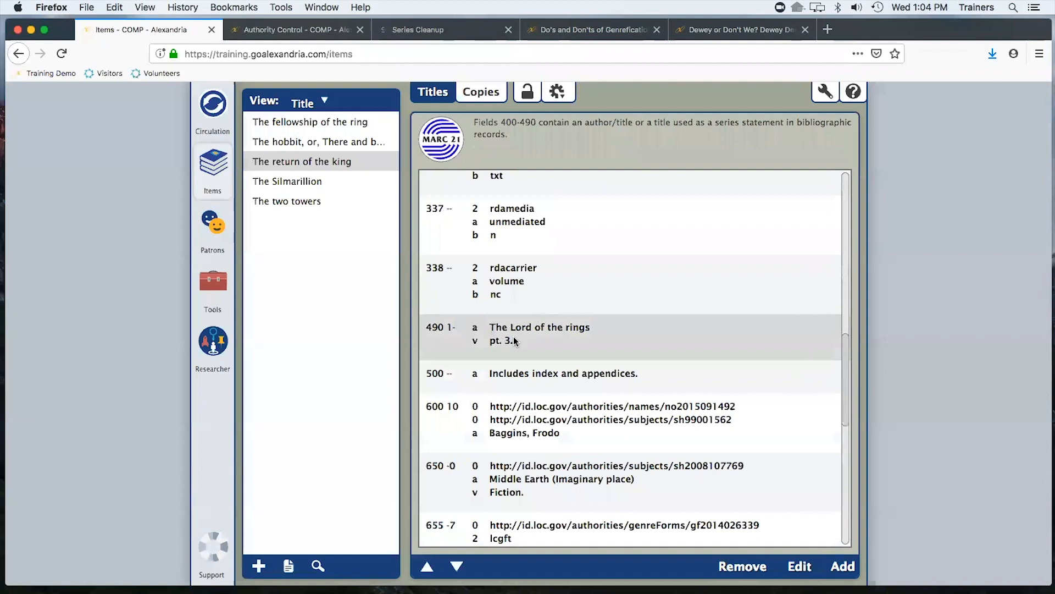
pyautogui.scroll(3, 514, 342)
pyautogui.scroll(-5, 513, 338)
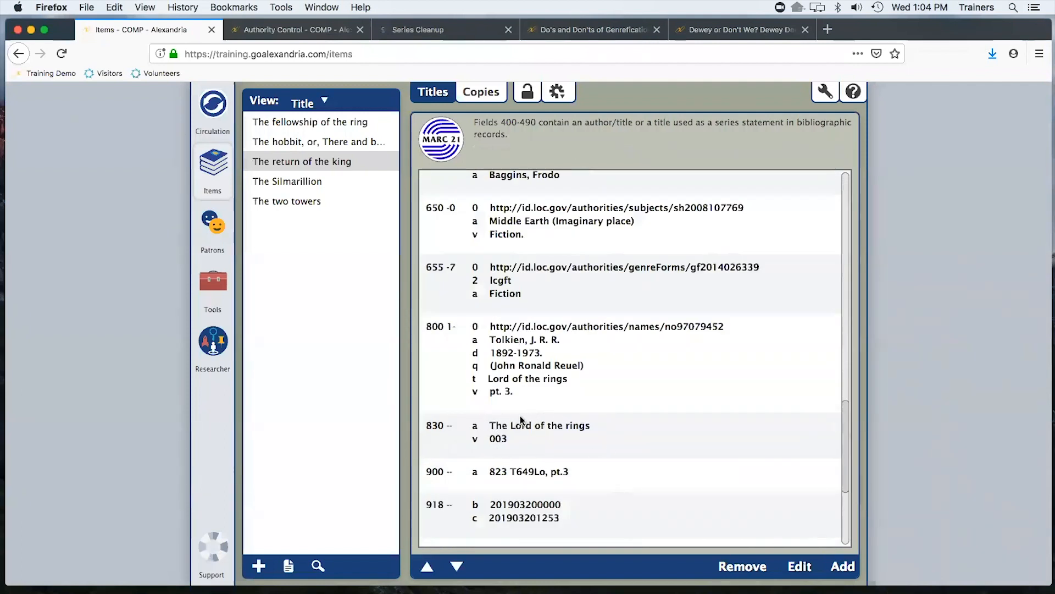
pyautogui.scroll(-3, 599, 432)
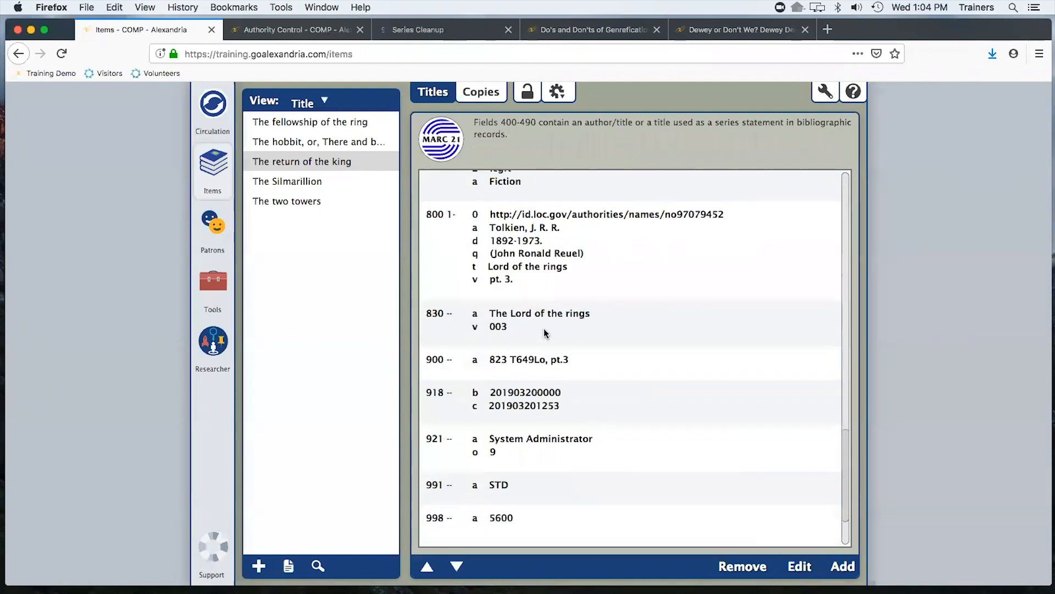
pyautogui.scroll(-2, 488, 341)
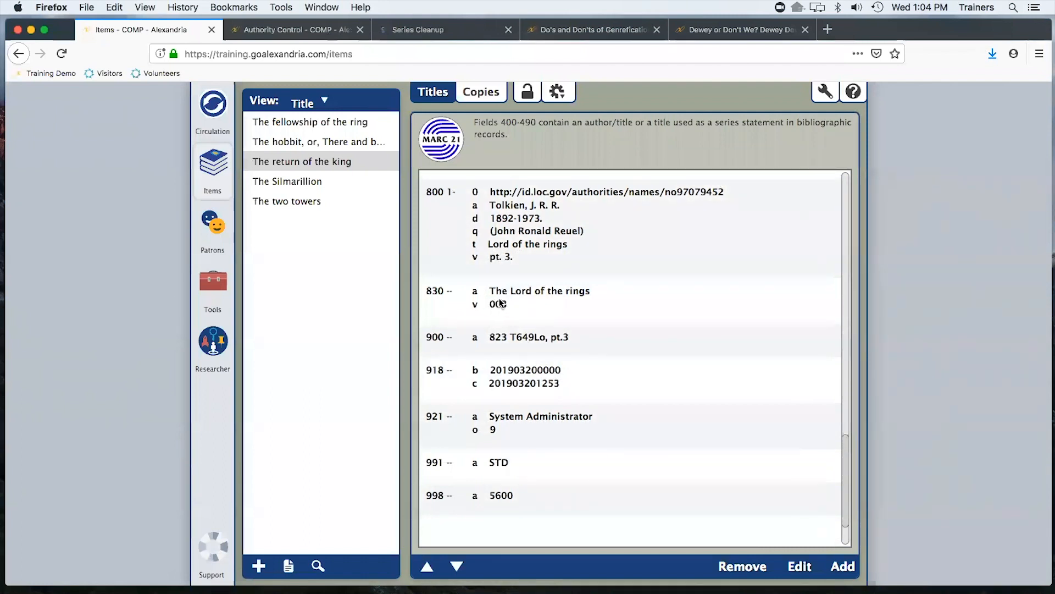
pyautogui.scroll(5, 602, 305)
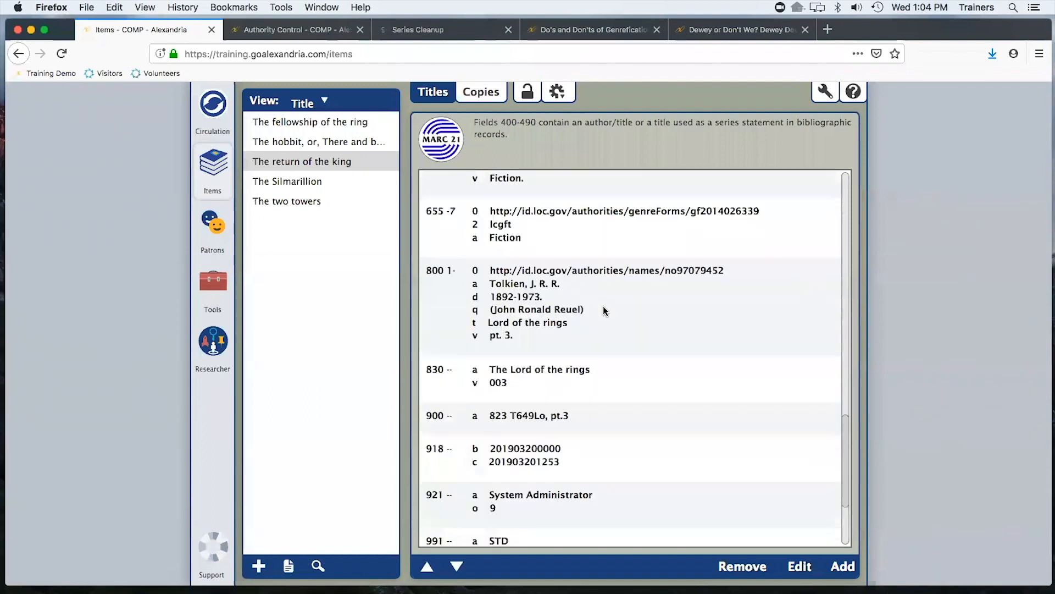
pyautogui.scroll(3, 603, 308)
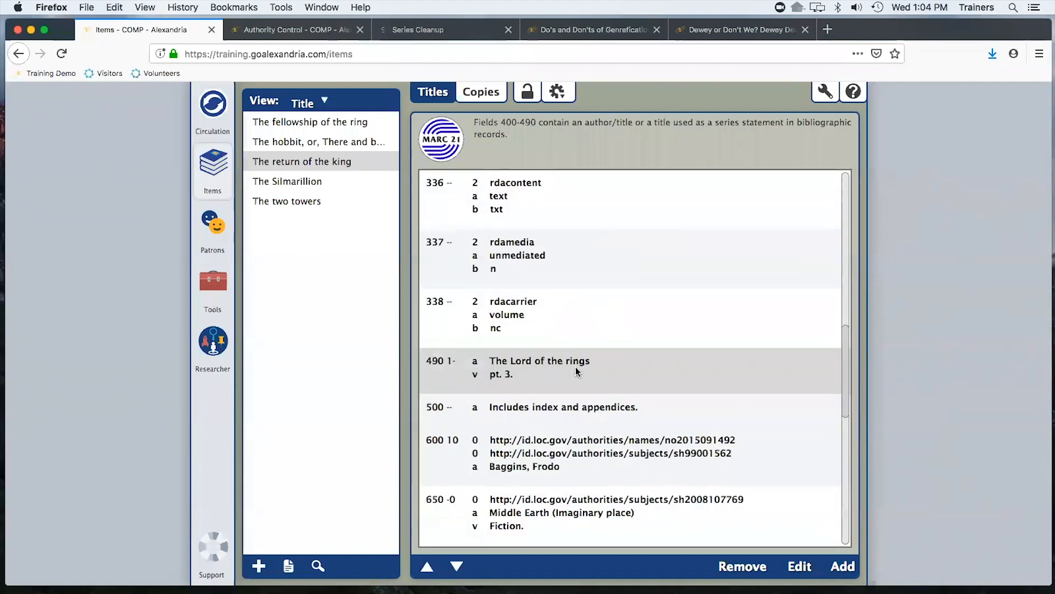
pyautogui.scroll(-5, 511, 371)
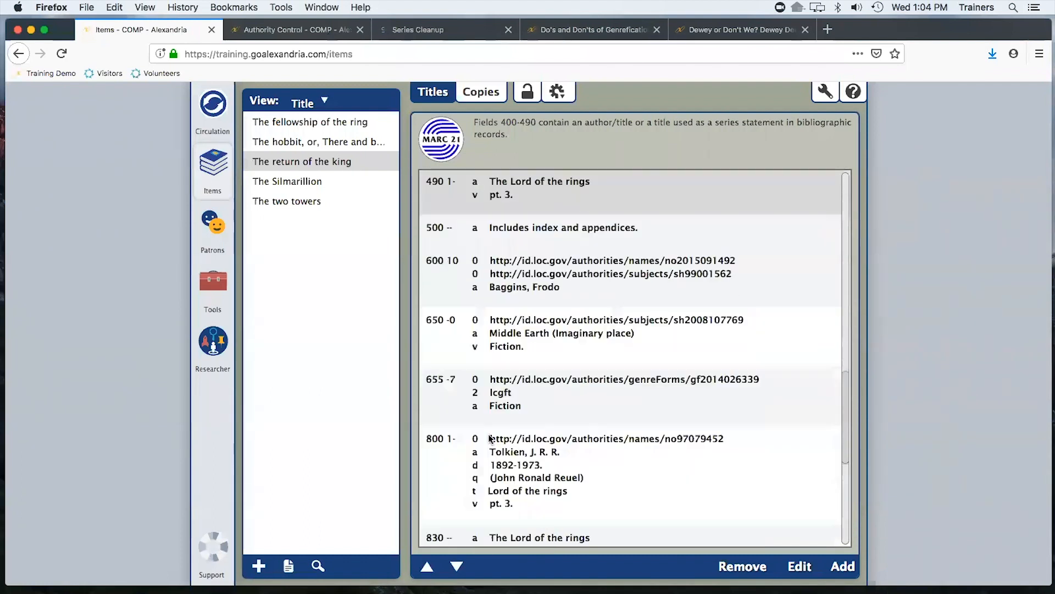
pyautogui.scroll(-1, 500, 479)
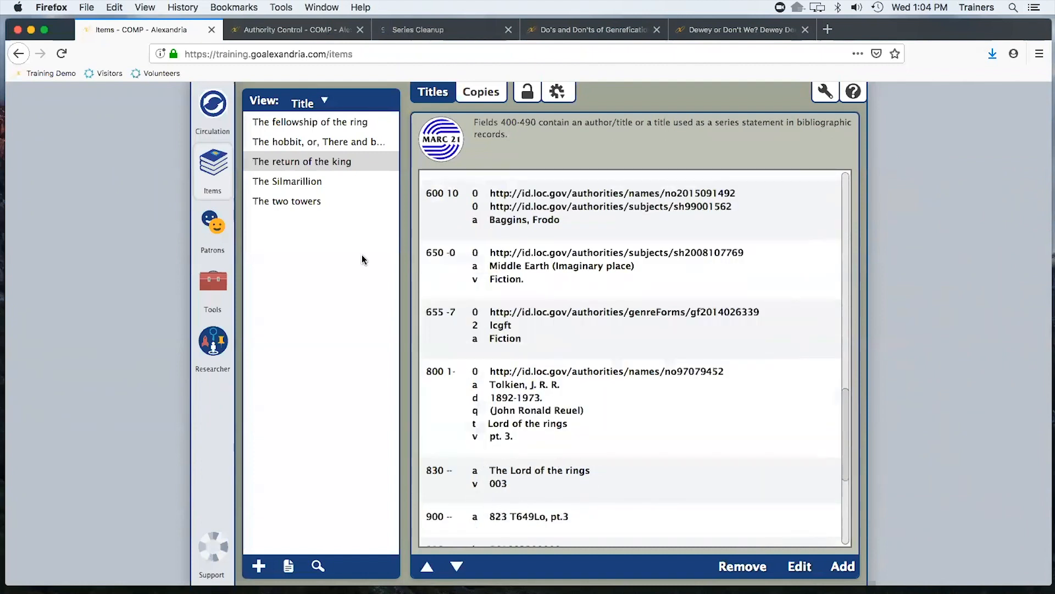
pyautogui.click(207, 114)
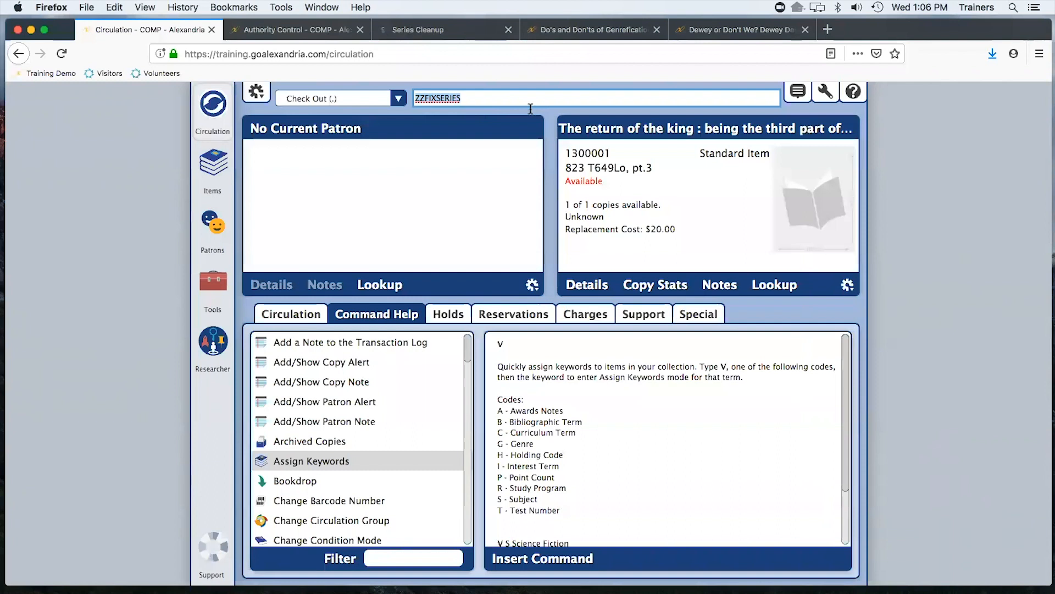
# Reopen the same title's MARC view, scroll through its fields again, and toggle back to the publication view
pyautogui.click(629, 124)
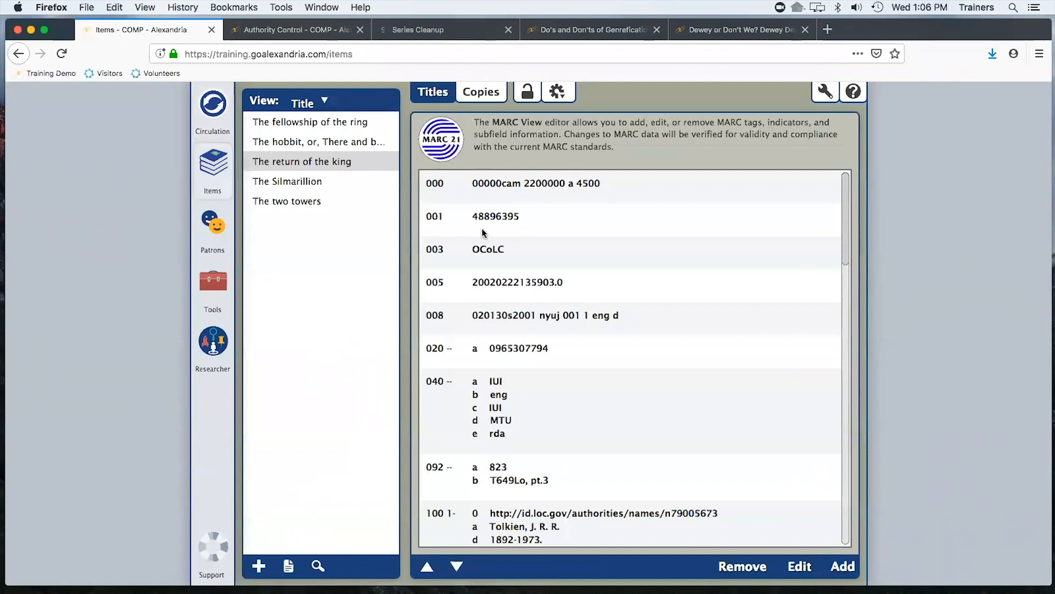
pyautogui.scroll(-2, 523, 246)
pyautogui.scroll(-4, 524, 247)
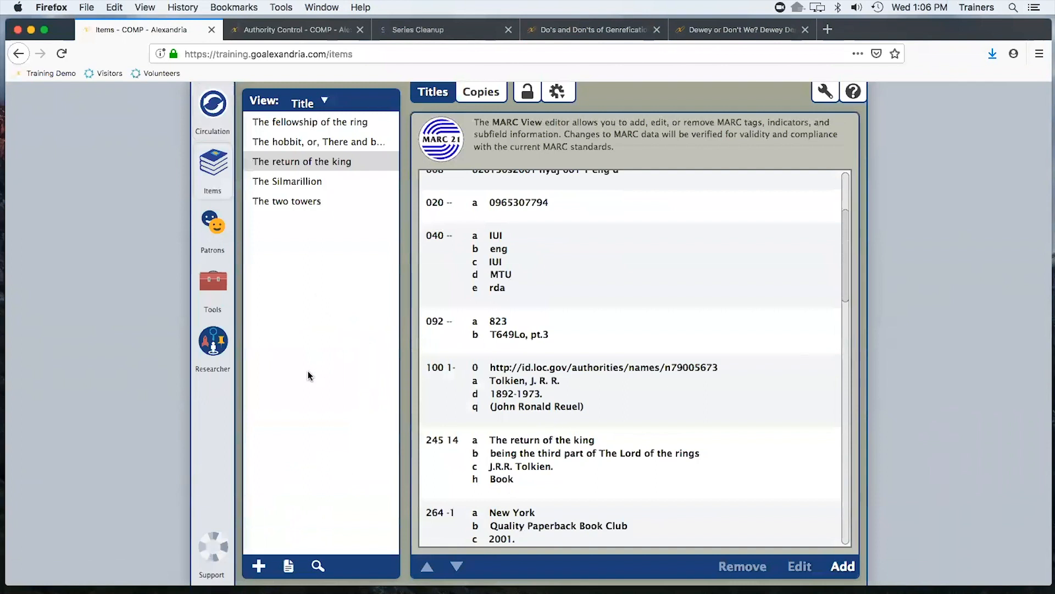
pyautogui.scroll(-5, 526, 380)
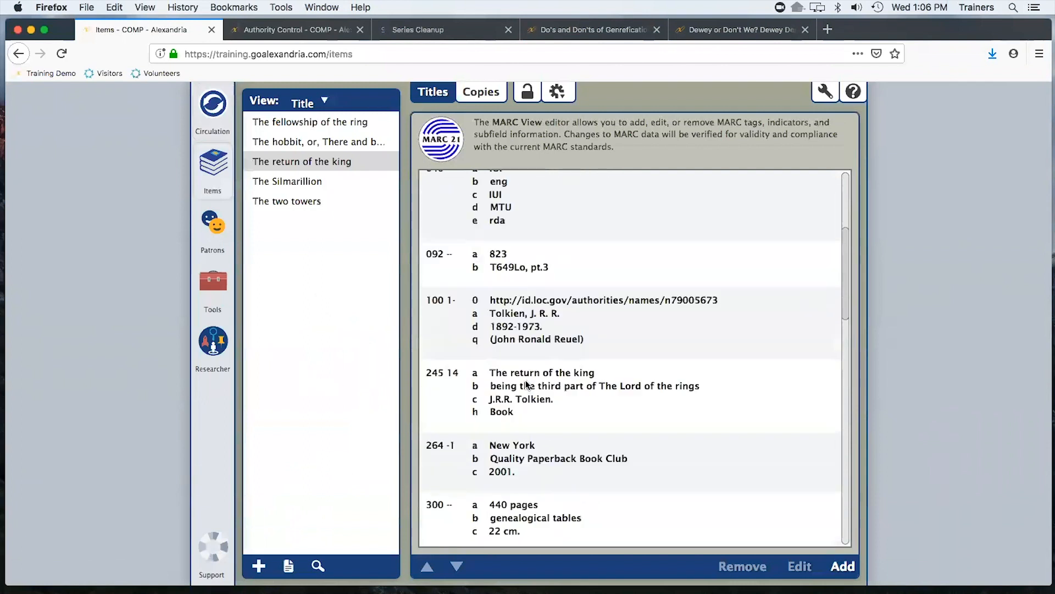
pyautogui.scroll(-12, 526, 381)
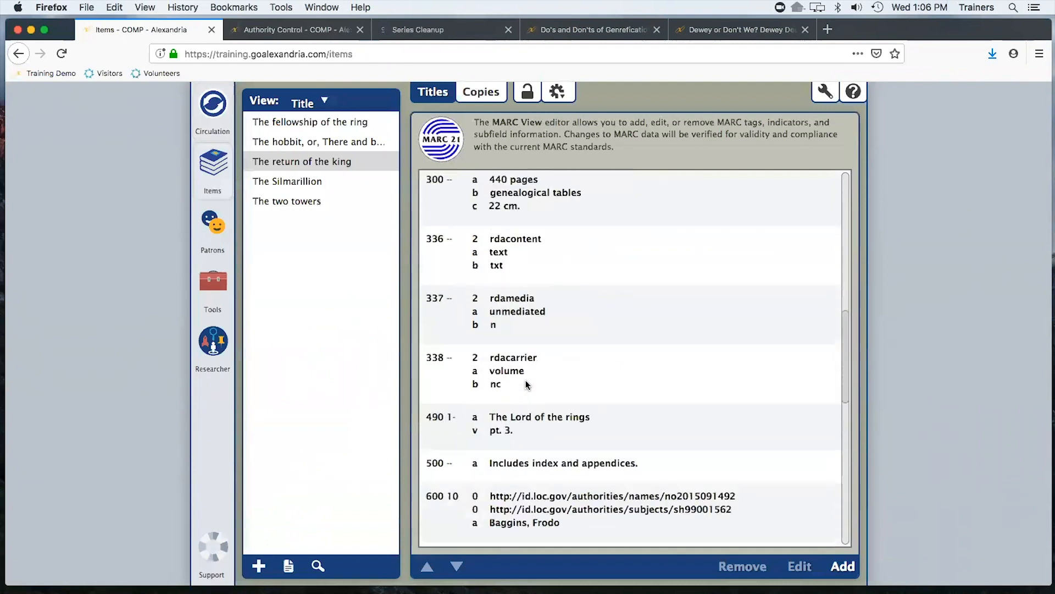
pyautogui.scroll(-6, 526, 383)
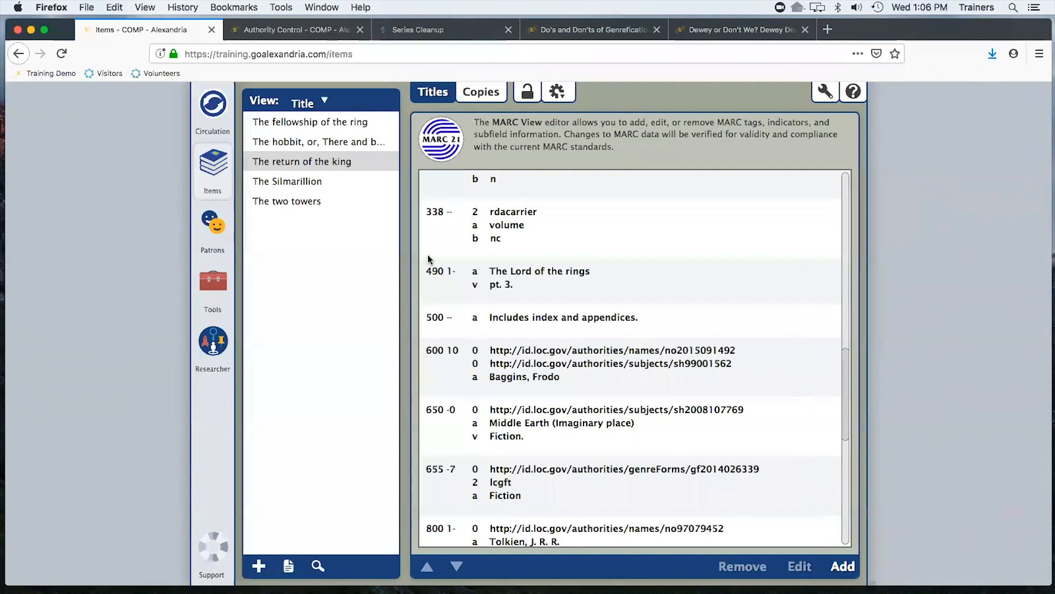
pyautogui.click(557, 94)
pyautogui.click(599, 119)
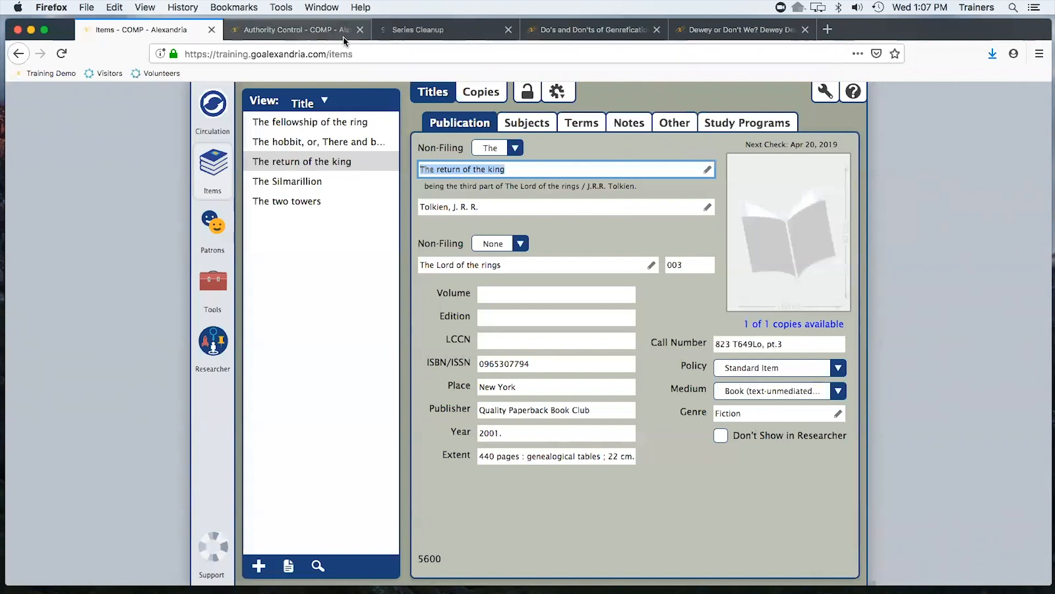
# Open the Titles Genre term list in Authority Control and return to the title record
pyautogui.click(330, 30)
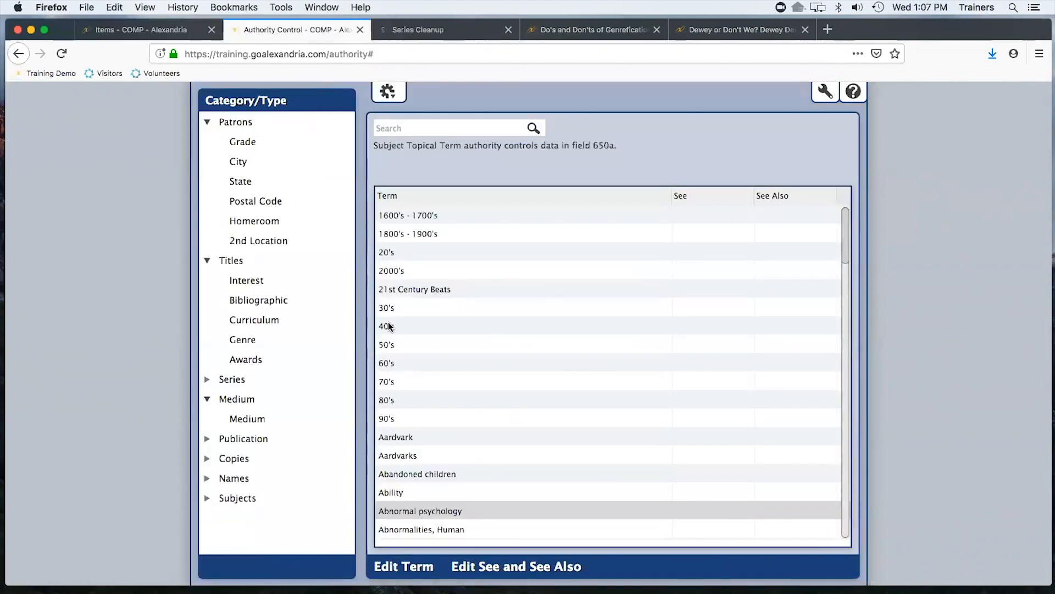
pyautogui.click(237, 339)
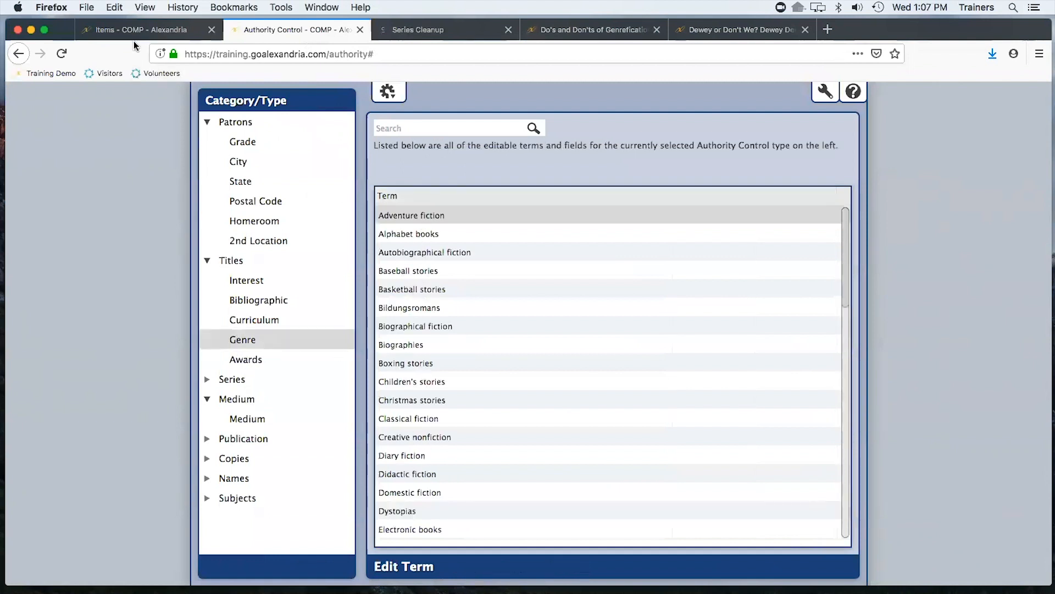
pyautogui.click(141, 29)
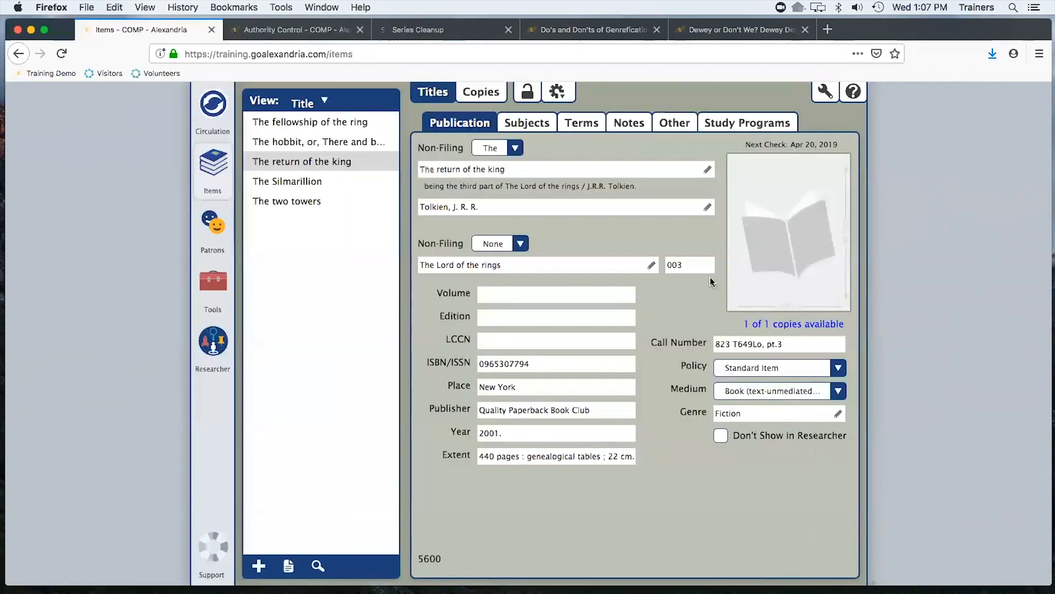
# Set the title's genre to Test and check the 655 tag in the Genre Editor
pyautogui.click(772, 413)
pyautogui.press('BackSpace')
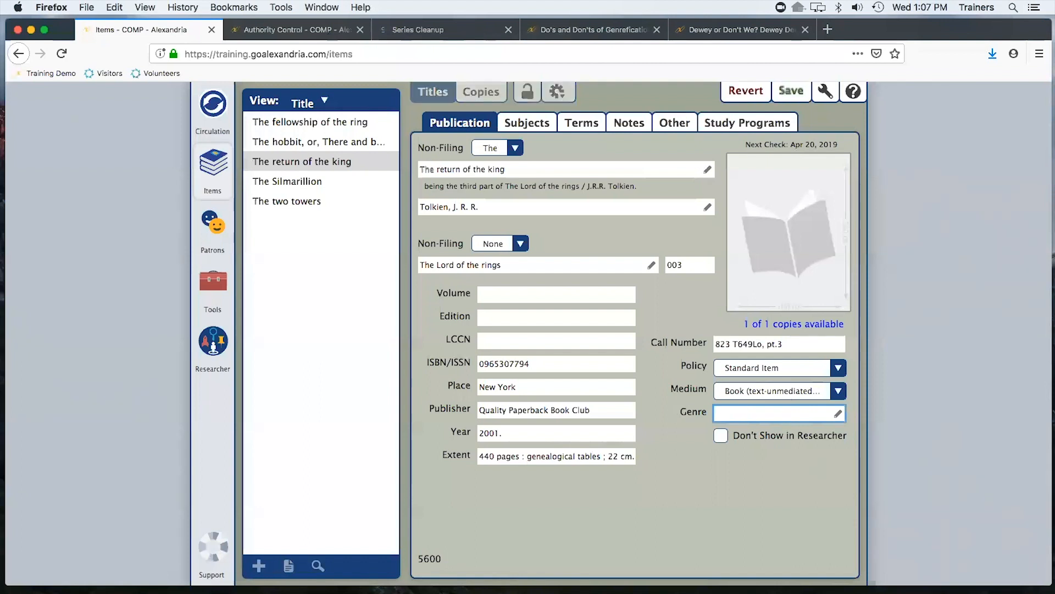
pyautogui.write('Test')
pyautogui.press('Return')
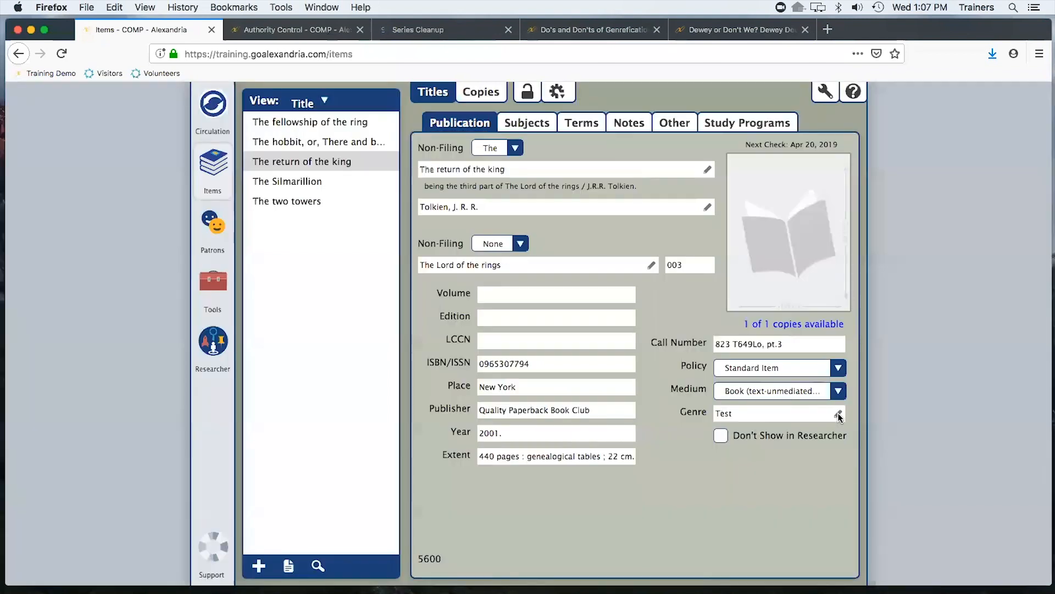
pyautogui.click(838, 414)
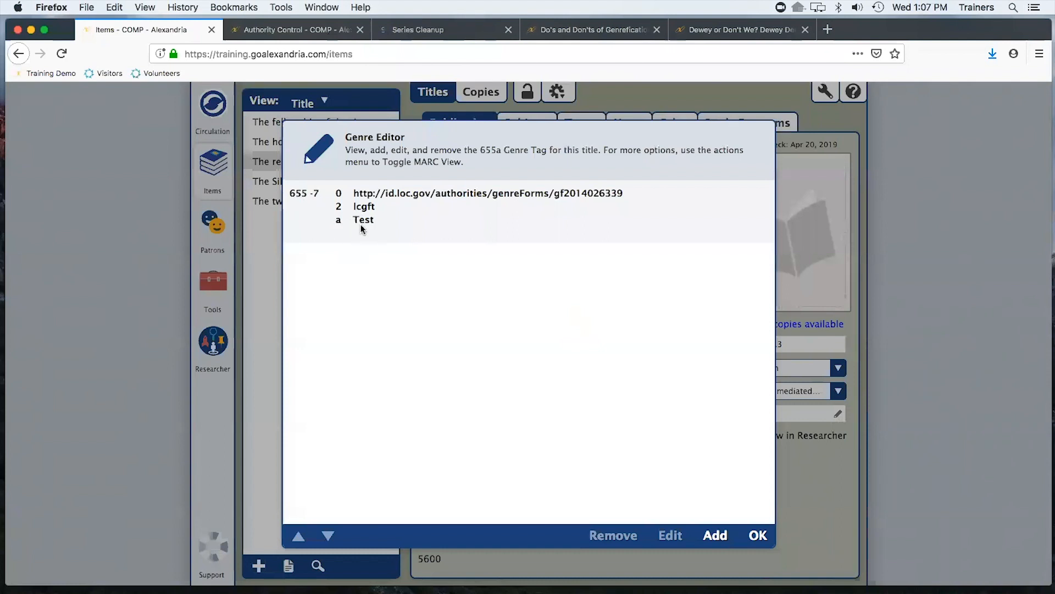
pyautogui.click(758, 534)
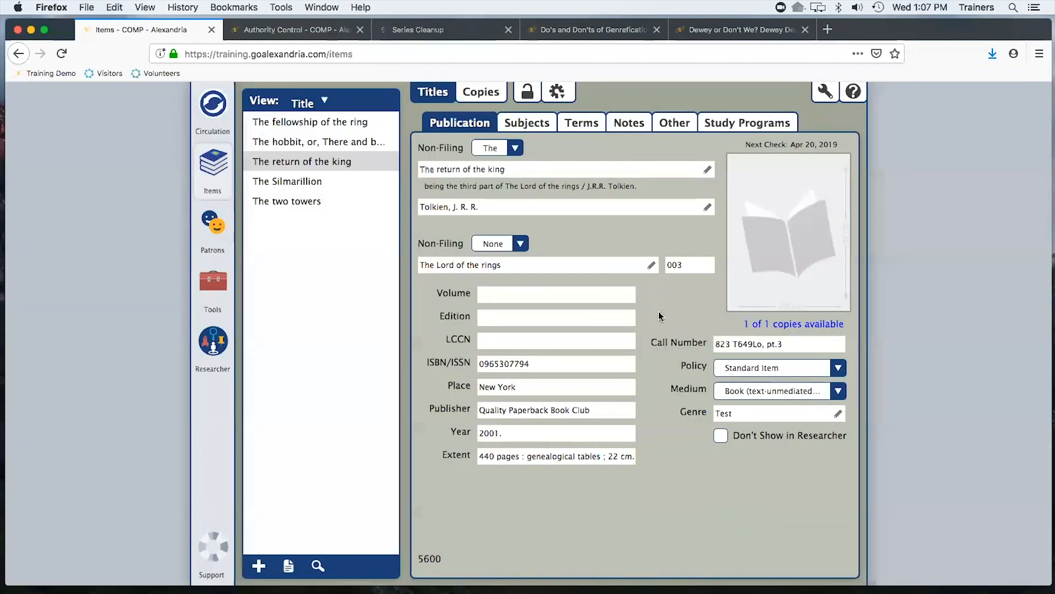
# Reopen Authority Control from Tools, browse the Titles Genre terms, and return to the title record
pyautogui.click(360, 30)
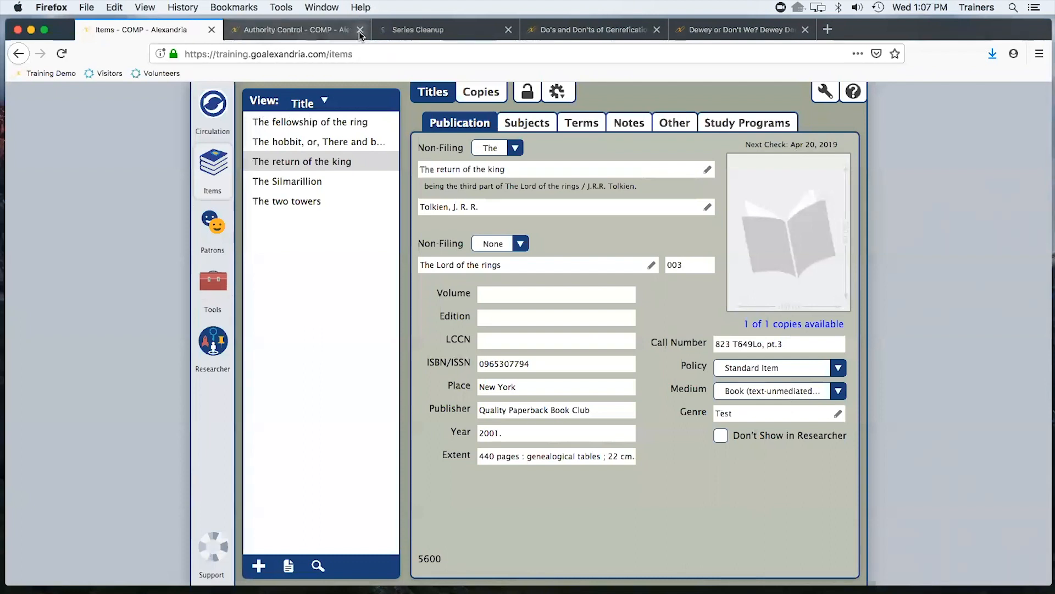
pyautogui.click(221, 279)
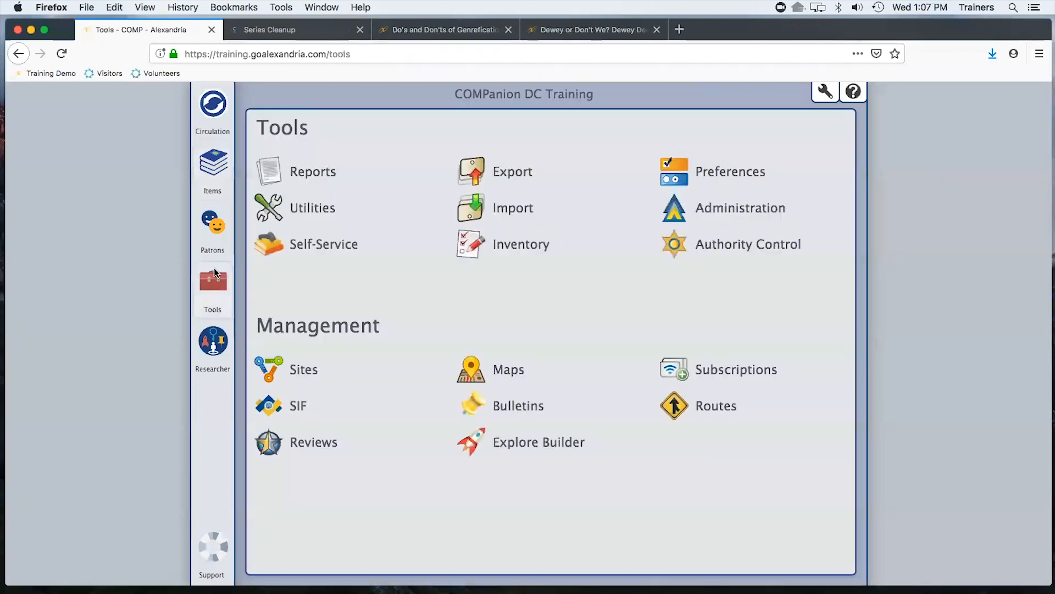
pyautogui.click(730, 245)
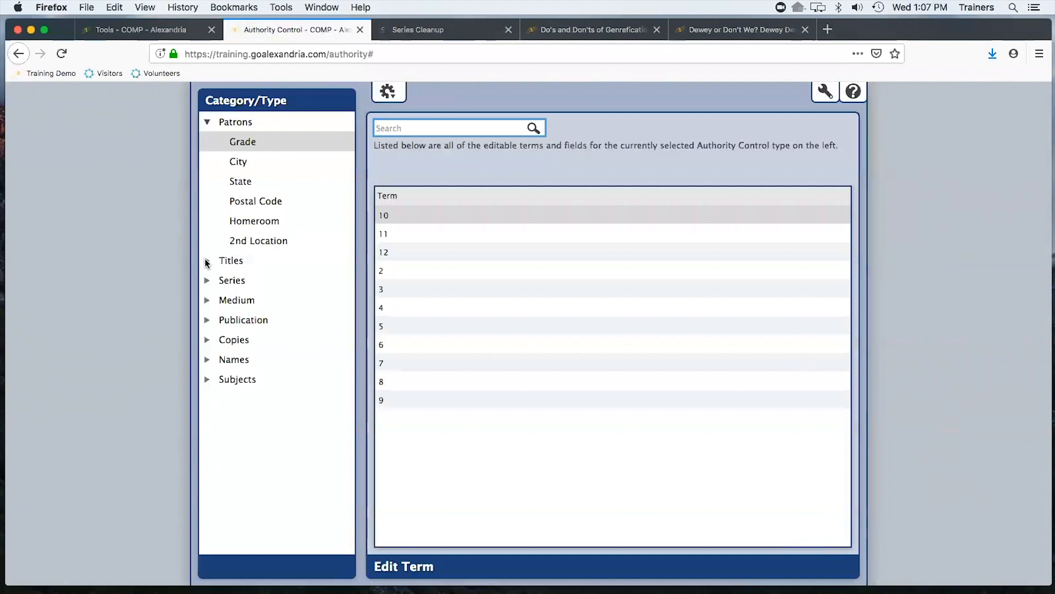
pyautogui.click(207, 262)
pyautogui.click(244, 341)
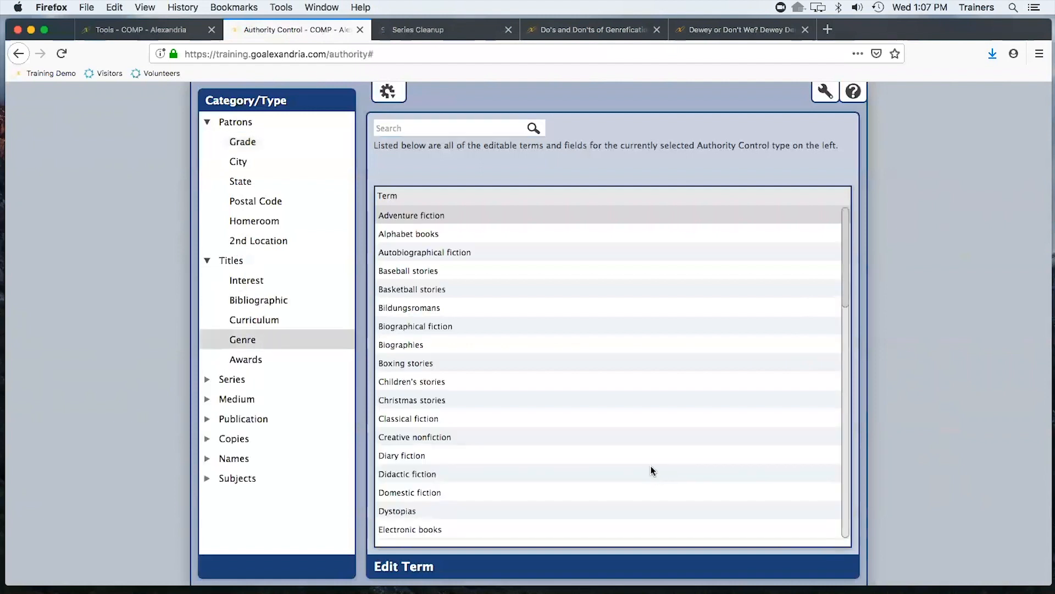
pyautogui.scroll(-10, 684, 448)
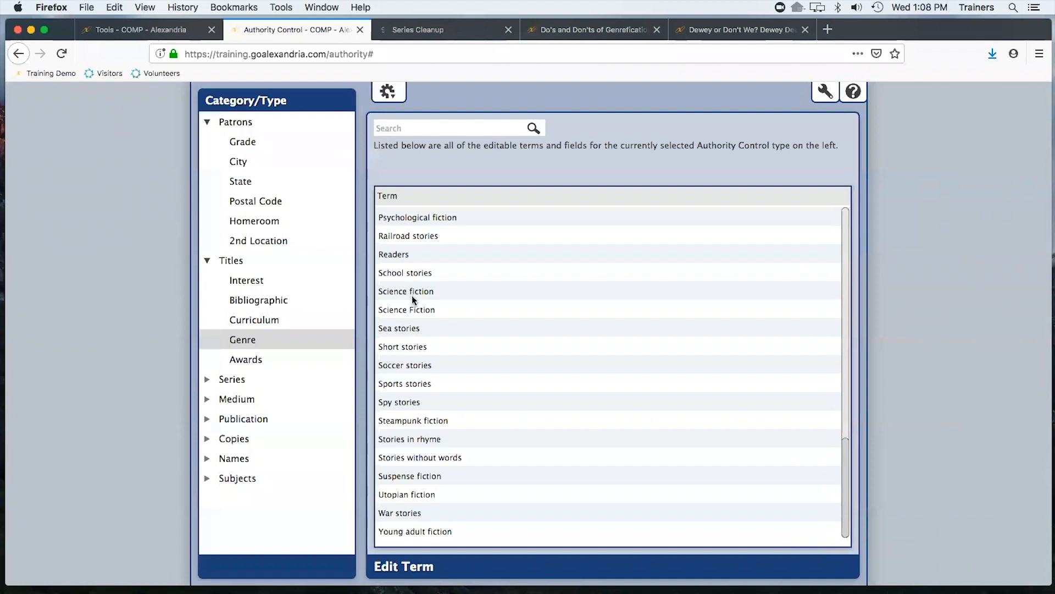
pyautogui.click(147, 31)
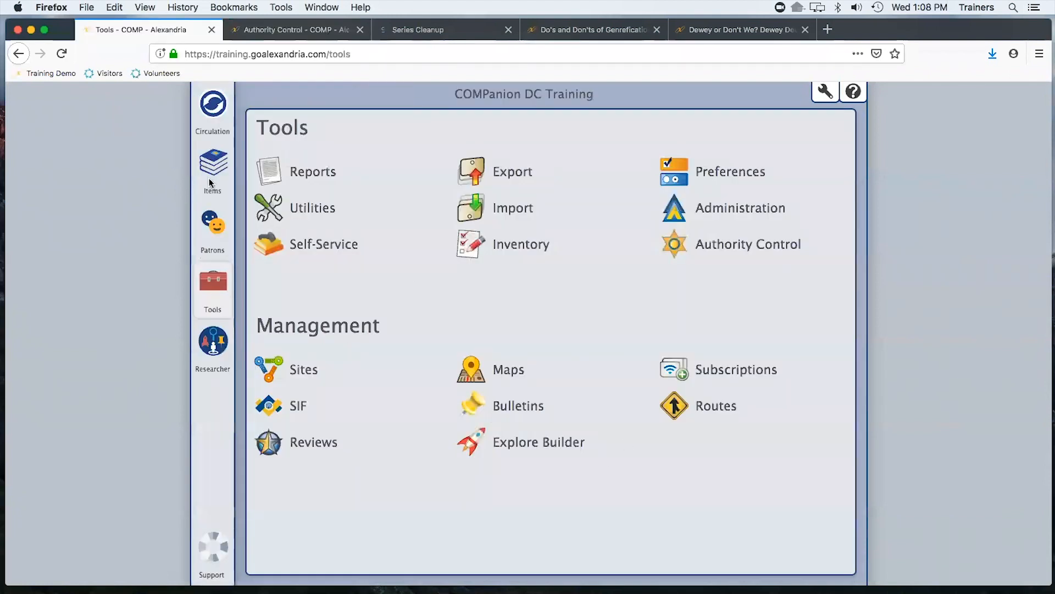
pyautogui.click(213, 108)
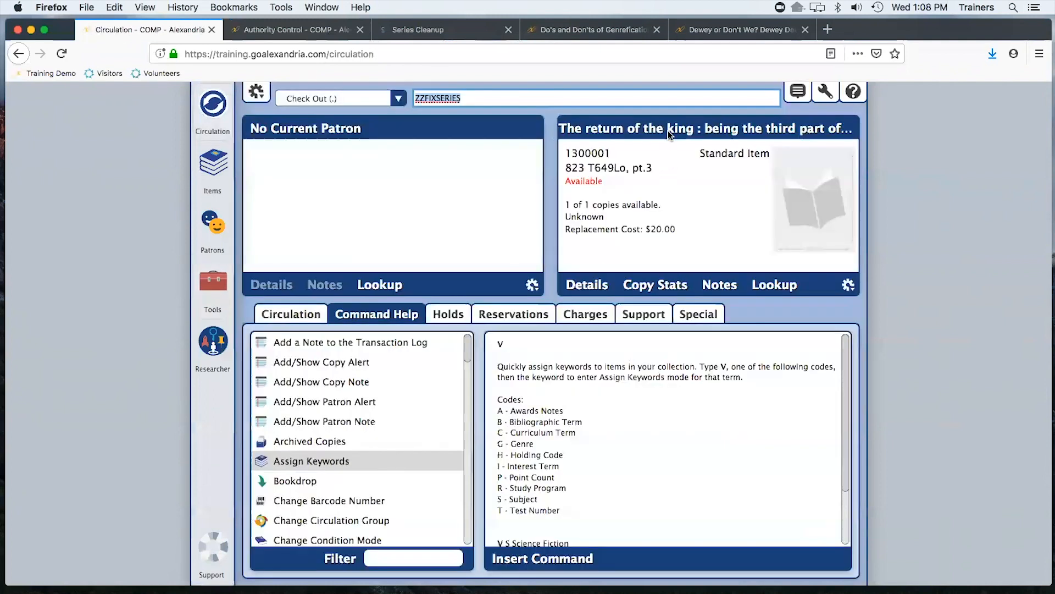
pyautogui.click(668, 130)
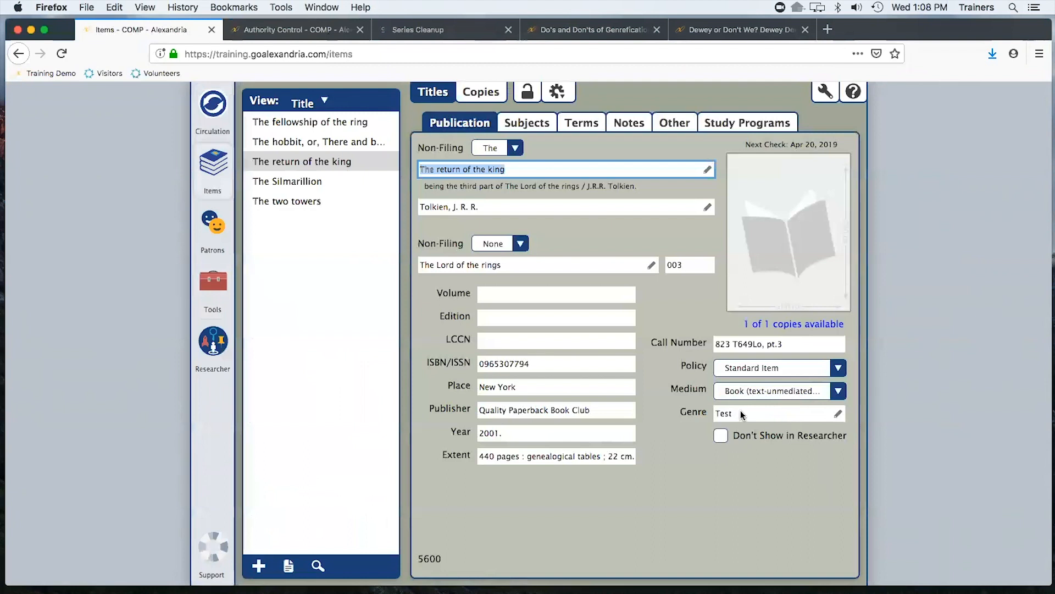
# Try to set the title's genre to Science Fiction
pyautogui.click(749, 415)
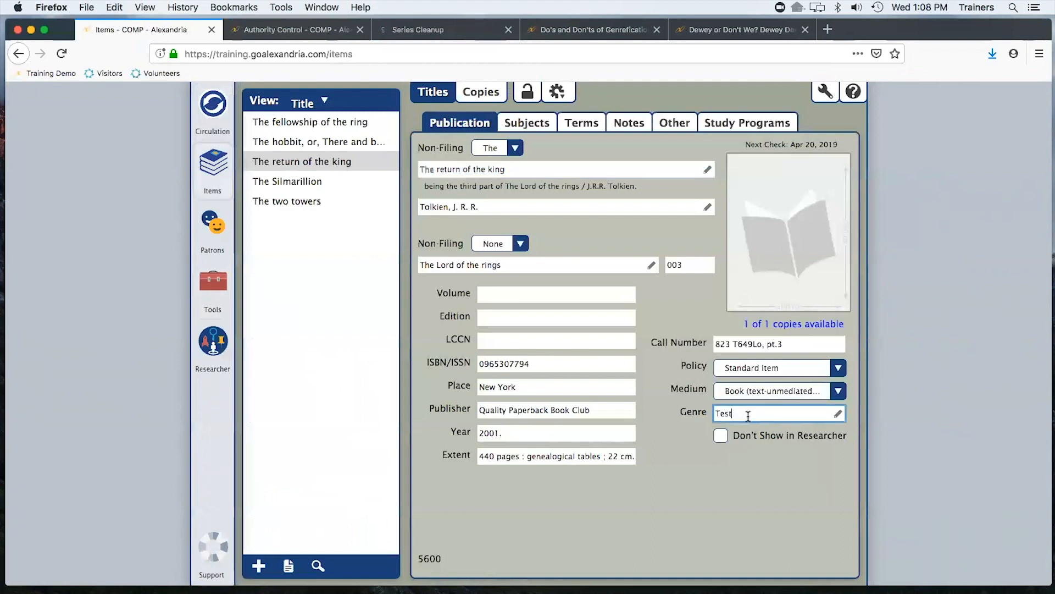
pyautogui.write('Sc')
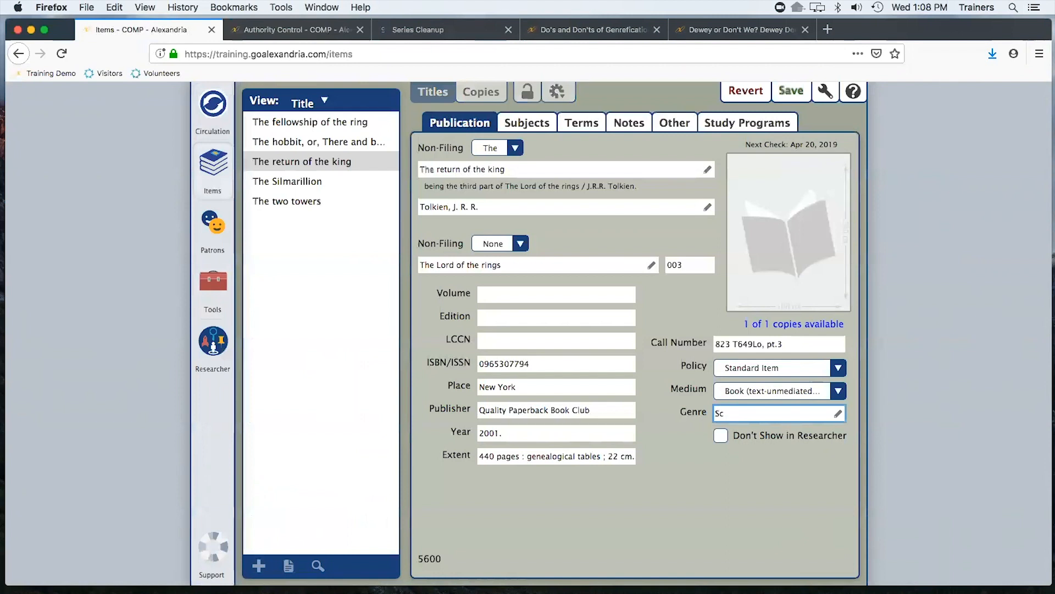
pyautogui.write('ience Fiction')
pyautogui.press('BackSpace')
pyautogui.press('BackSpace')
pyautogui.press('BackSpace')
pyautogui.press('BackSpace')
pyautogui.press('BackSpace')
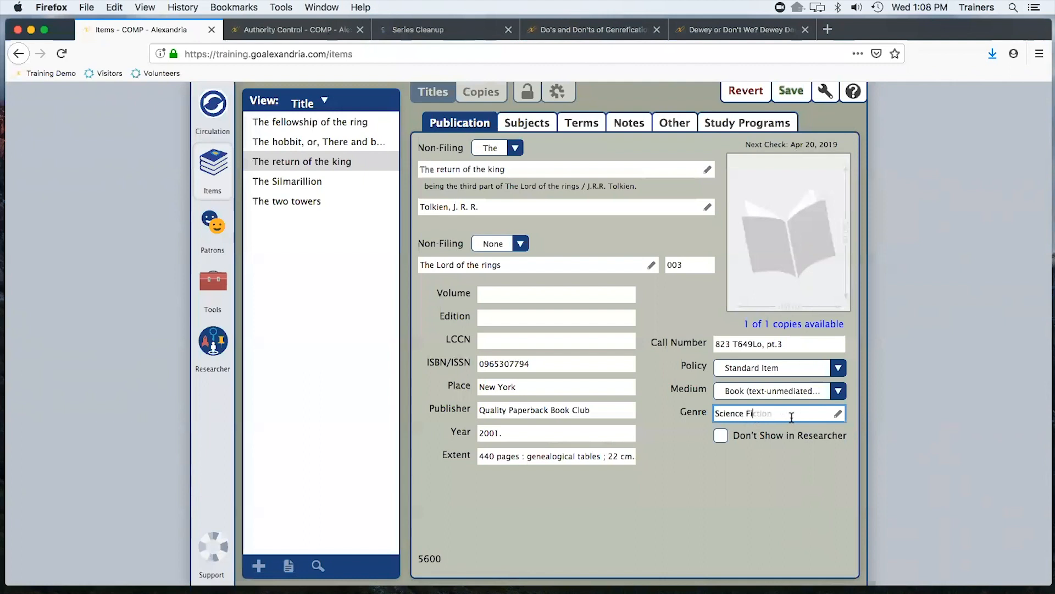
pyautogui.write('c')
pyautogui.press('Return')
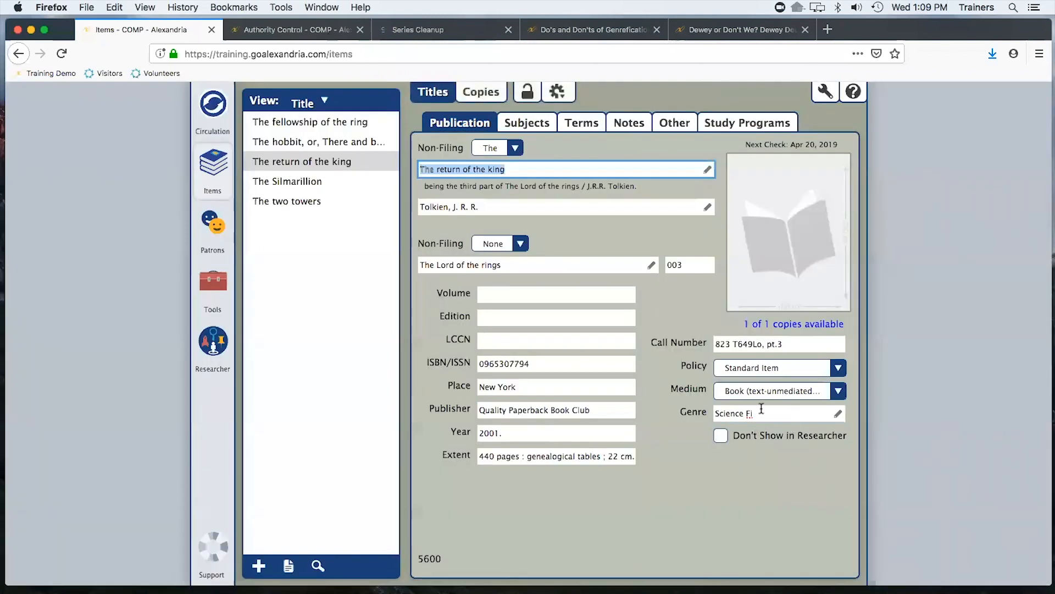
# Set the title's genre to Science Fiction and save the record
pyautogui.click(761, 408)
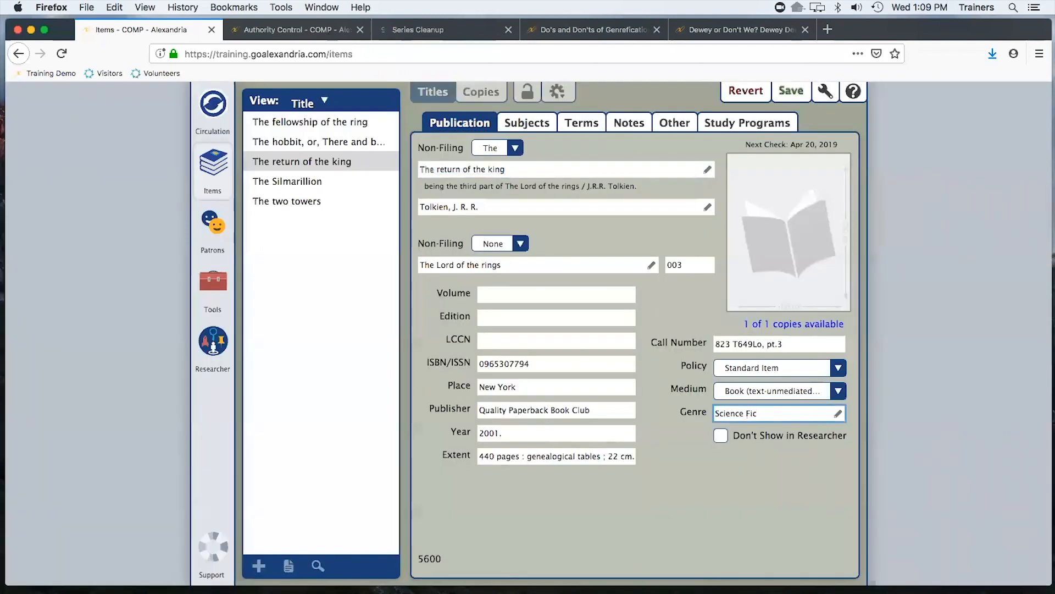
pyautogui.write('Science Fict')
pyautogui.press('Return')
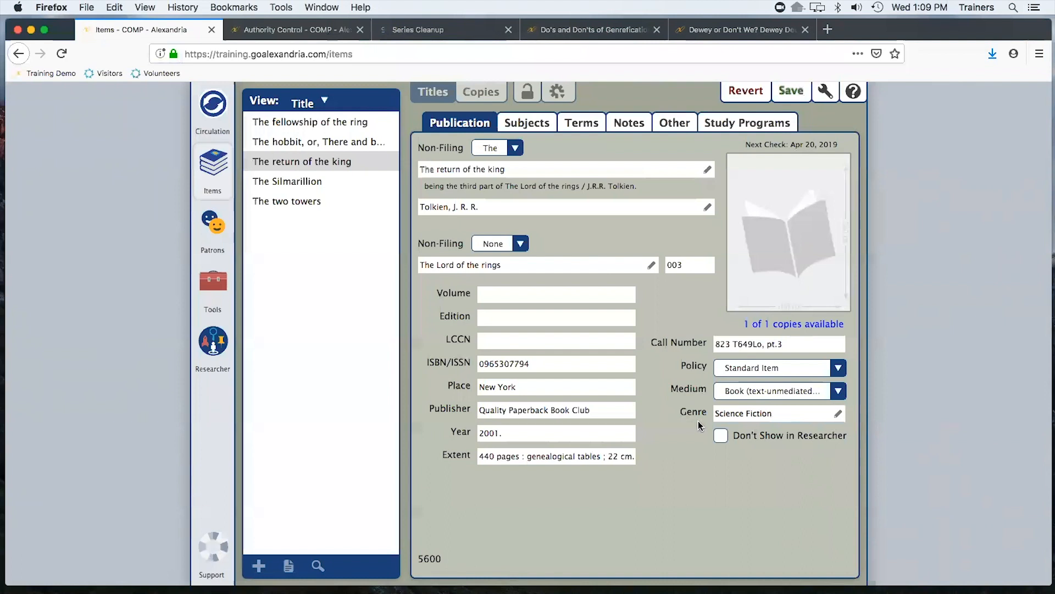
pyautogui.press('super+s')
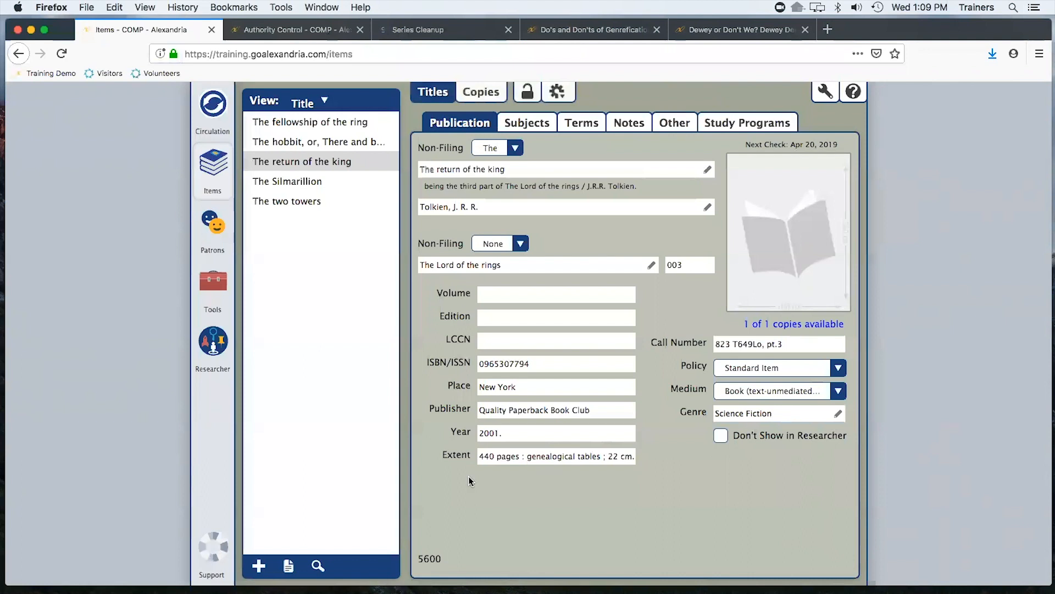
# Add a new title by searching SmartMARC for Seven Deadly Wonders and importing the first matching record
pyautogui.click(258, 567)
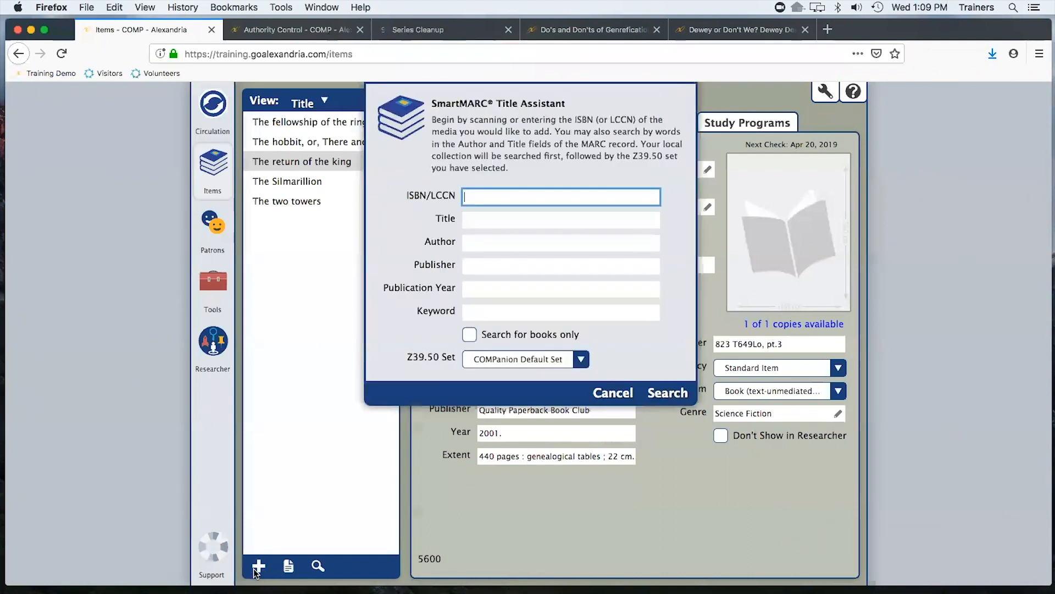
pyautogui.click(492, 220)
pyautogui.write('S')
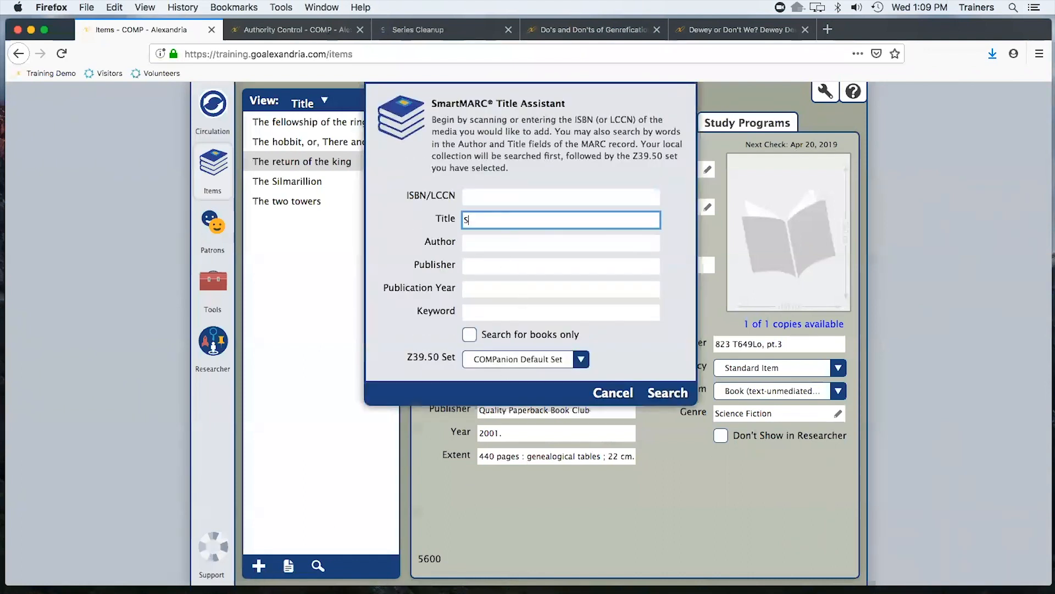
pyautogui.write('even Deadly Wonders')
pyautogui.press('Return')
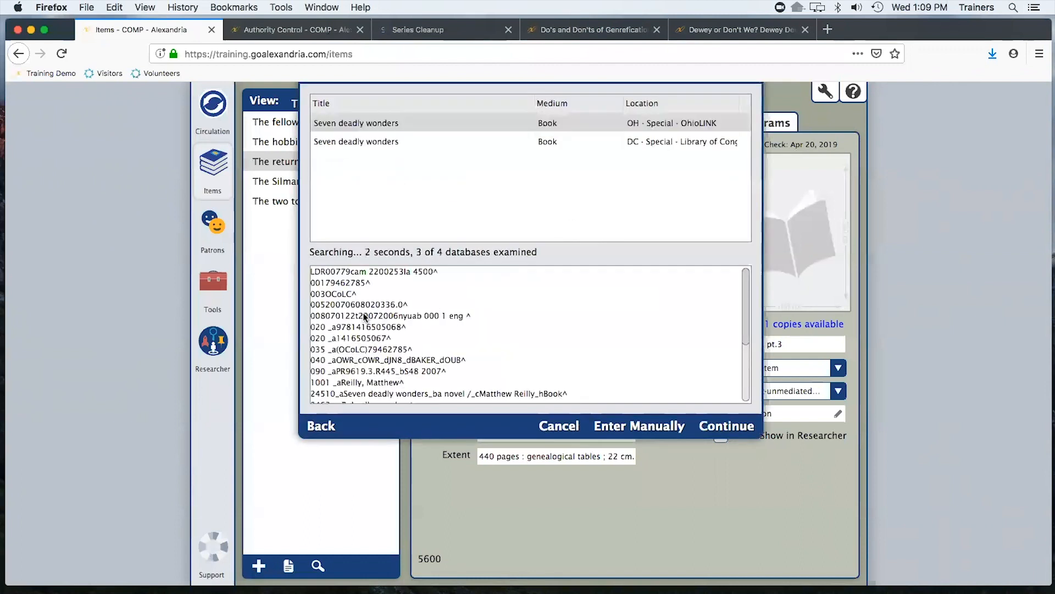
pyautogui.moveTo(743, 312); pyautogui.dragTo(738, 368)
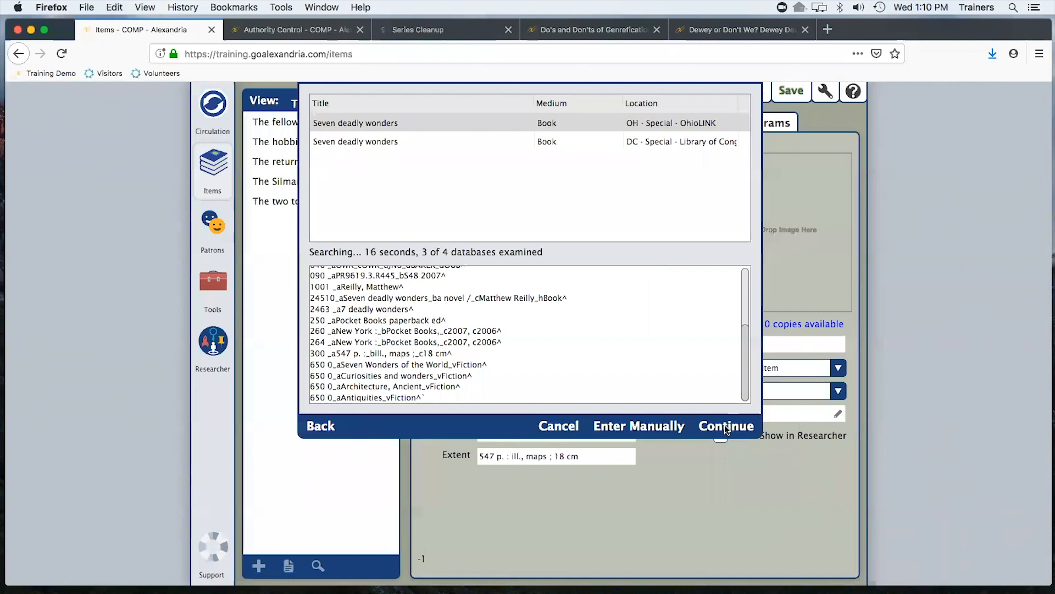
pyautogui.click(771, 413)
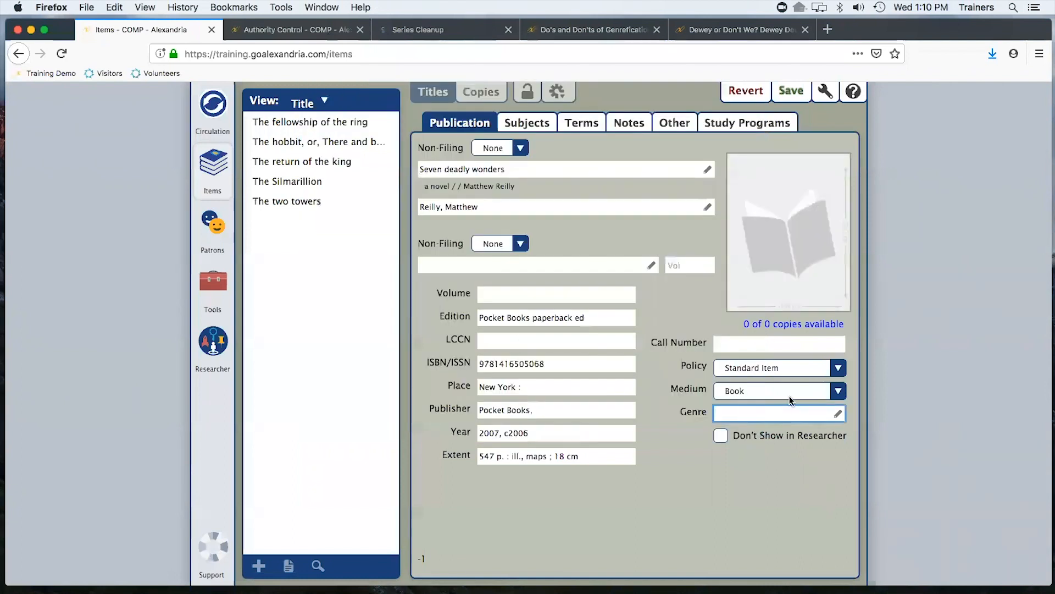
# Set the new title's genre to Fiction and save it
pyautogui.write('Fiction')
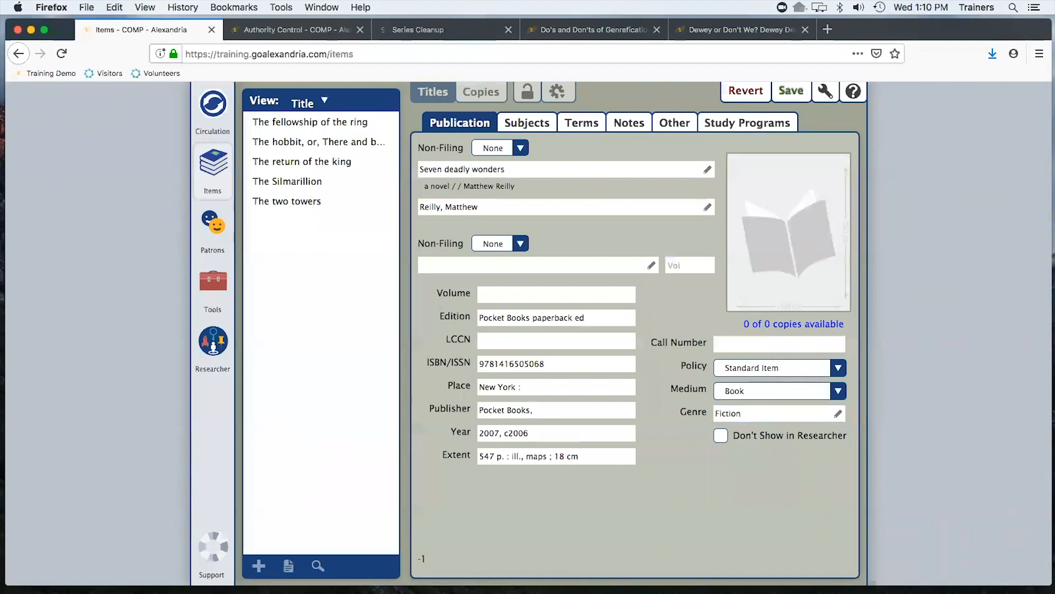
pyautogui.click(793, 91)
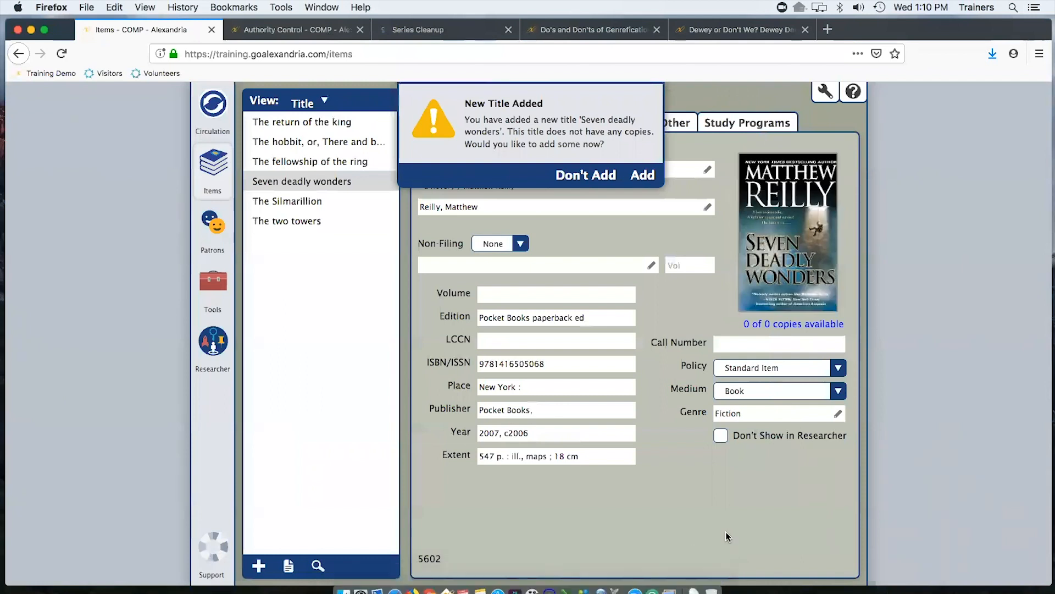
# Add a copy to Seven deadly wonders, save it, and return to the title record
pyautogui.click(652, 178)
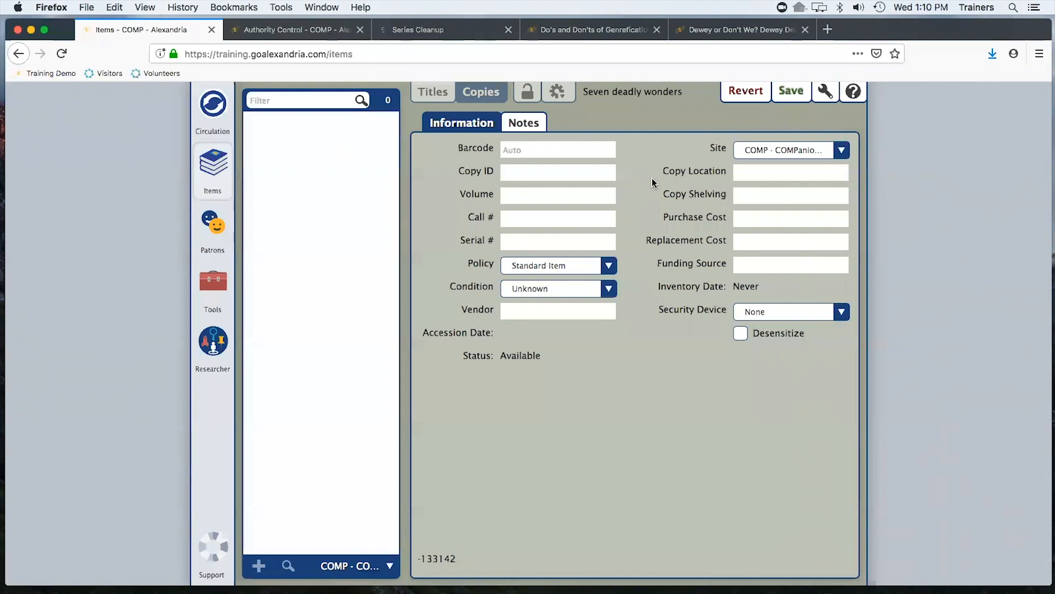
pyautogui.click(787, 92)
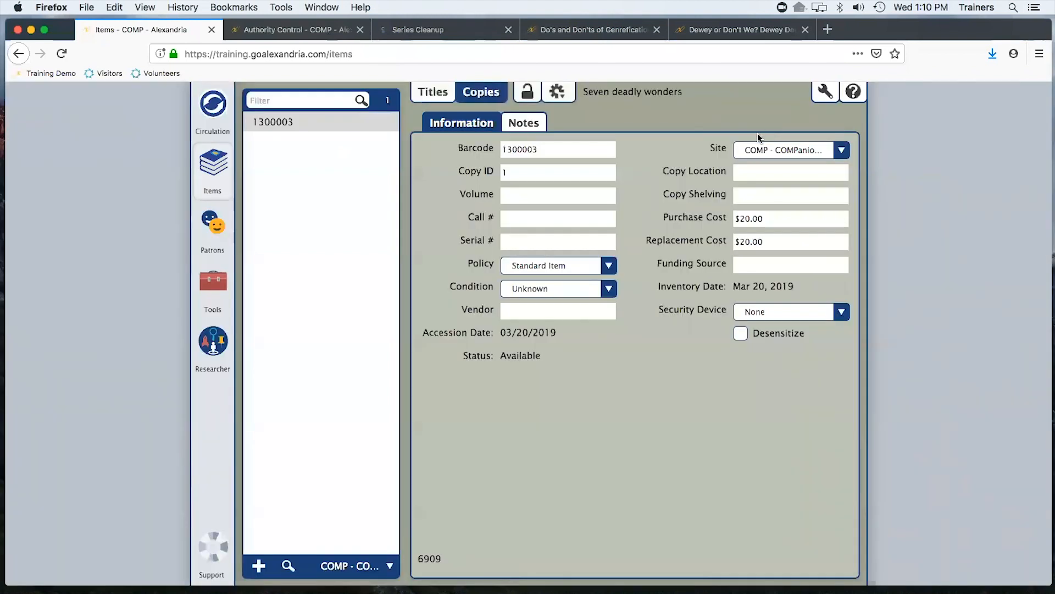
pyautogui.click(433, 93)
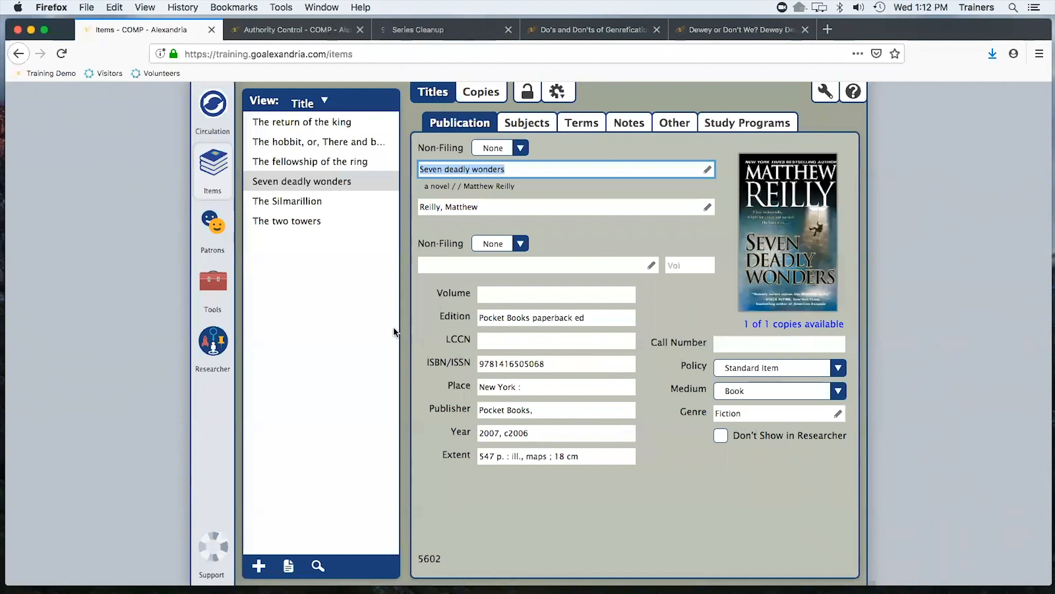
# Open Researcher and launch Explore, then go back and open Researcher Search
pyautogui.click(222, 337)
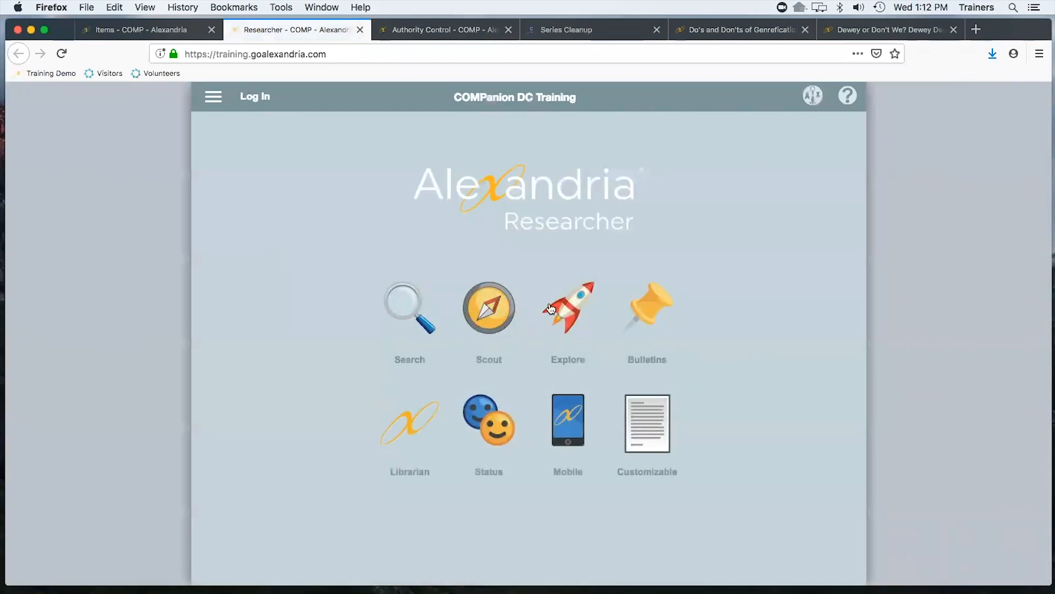
pyautogui.click(575, 310)
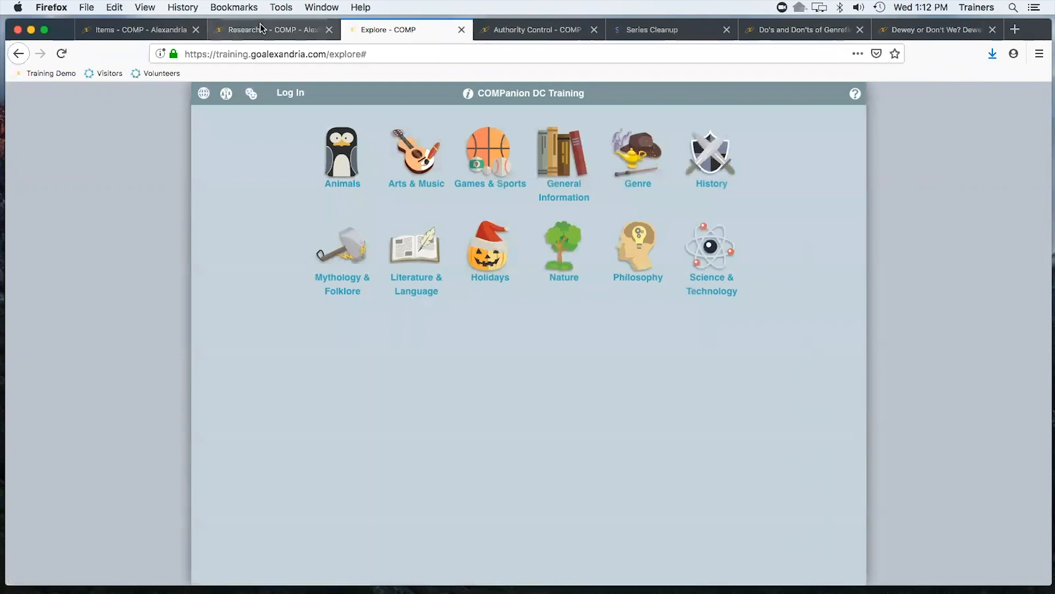
pyautogui.click(245, 33)
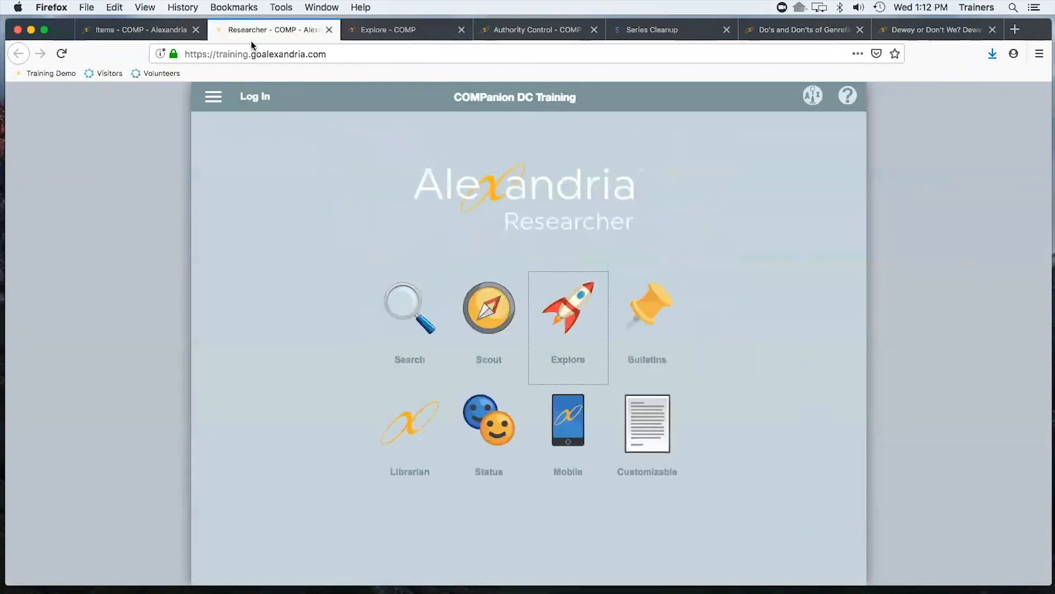
pyautogui.click(402, 311)
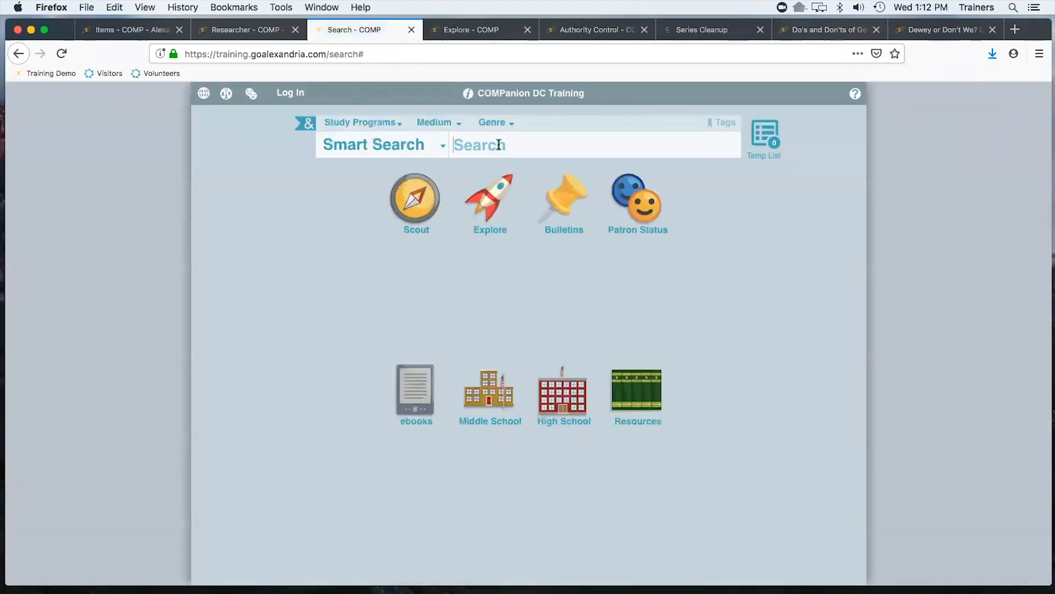
# Search the Researcher catalog for smith
pyautogui.click(498, 144)
pyautogui.write('smith')
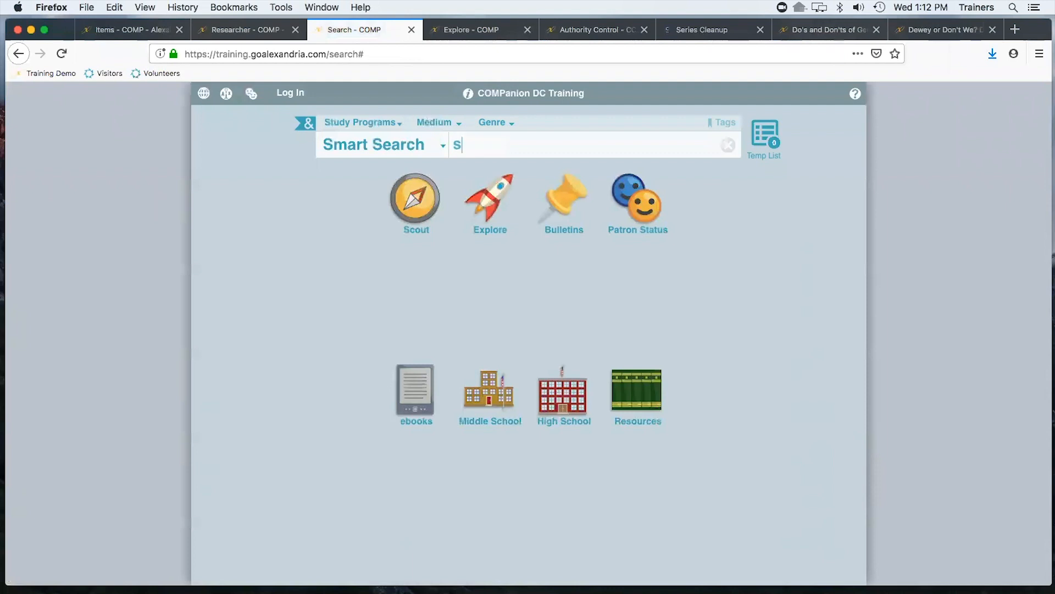
pyautogui.press('BackSpace')
pyautogui.press('BackSpace')
pyautogui.press('BackSpace')
pyautogui.press('BackSpace')
pyautogui.press('BackSpace')
pyautogui.write("smith's summer read")
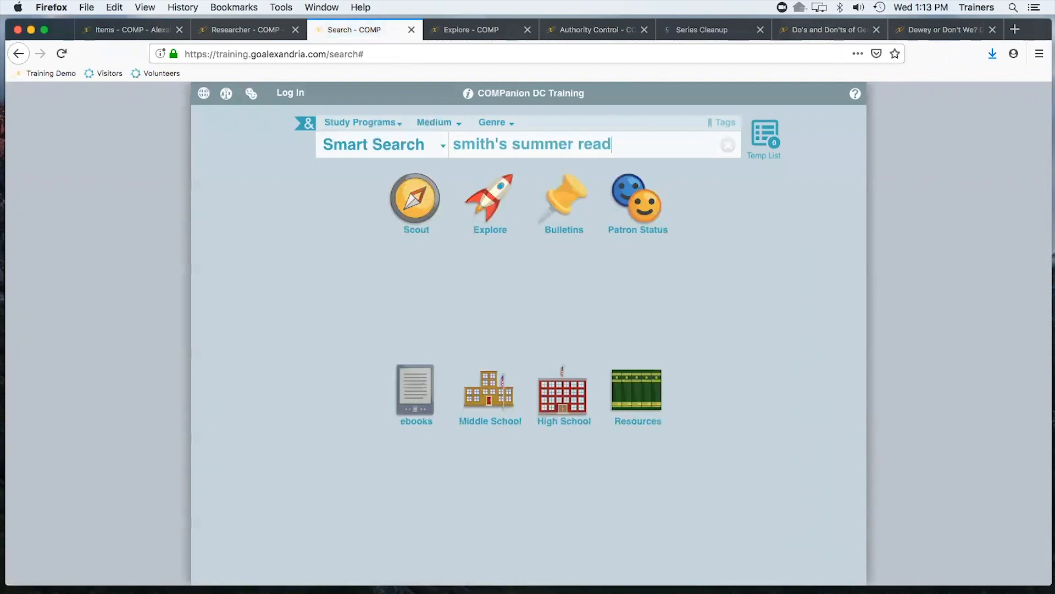
pyautogui.write('in')
pyautogui.press('BackSpace')
pyautogui.press('BackSpace')
pyautogui.press('BackSpace')
pyautogui.press('BackSpace')
pyautogui.press('BackSpace')
pyautogui.press('BackSpace')
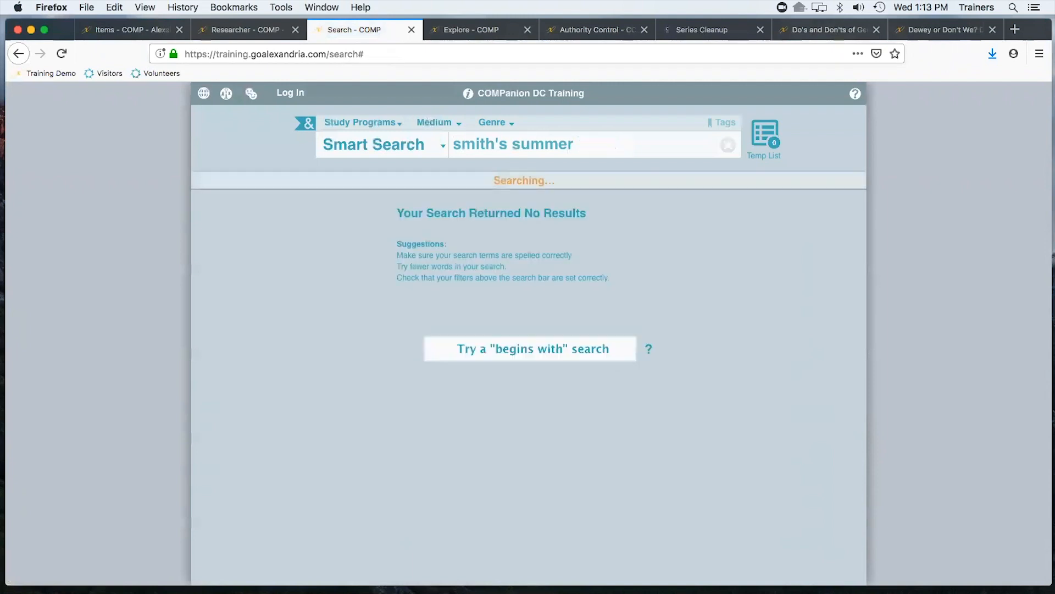
pyautogui.press('BackSpace')
pyautogui.press('BackSpace')
pyautogui.press('BackSpace')
pyautogui.press('BackSpace')
pyautogui.press('BackSpace')
pyautogui.press('BackSpace')
pyautogui.press('BackSpace')
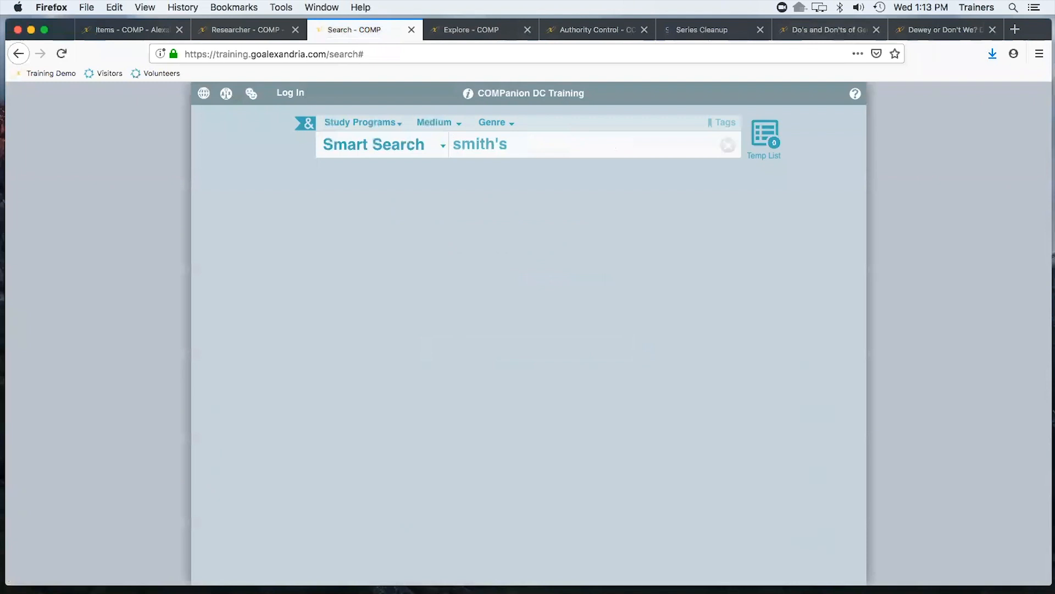
pyautogui.press('BackSpace')
pyautogui.press('BackSpace')
pyautogui.press('BackSpace')
pyautogui.write('h')
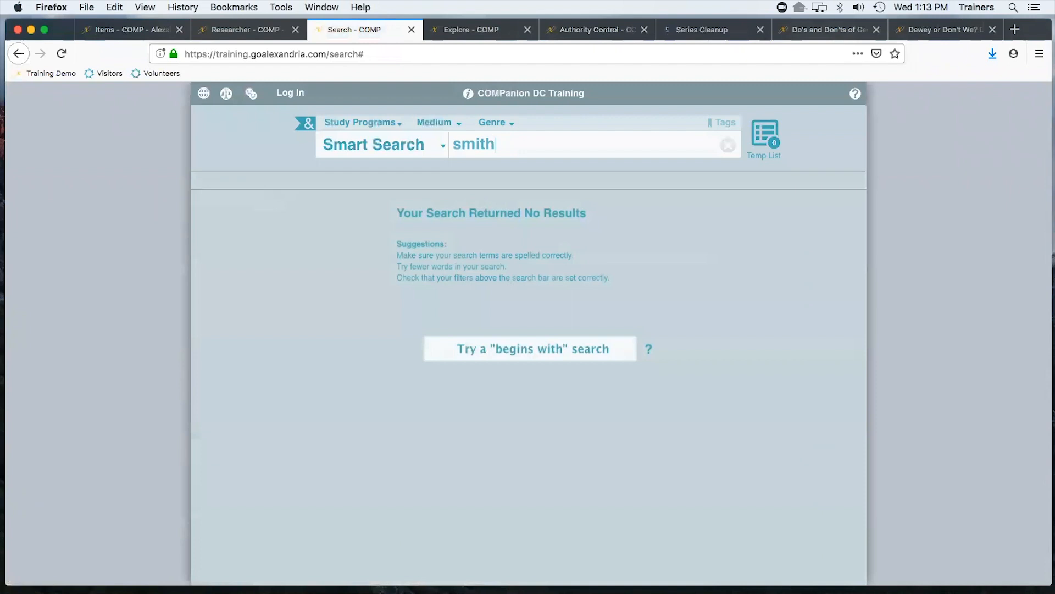
pyautogui.press('Return')
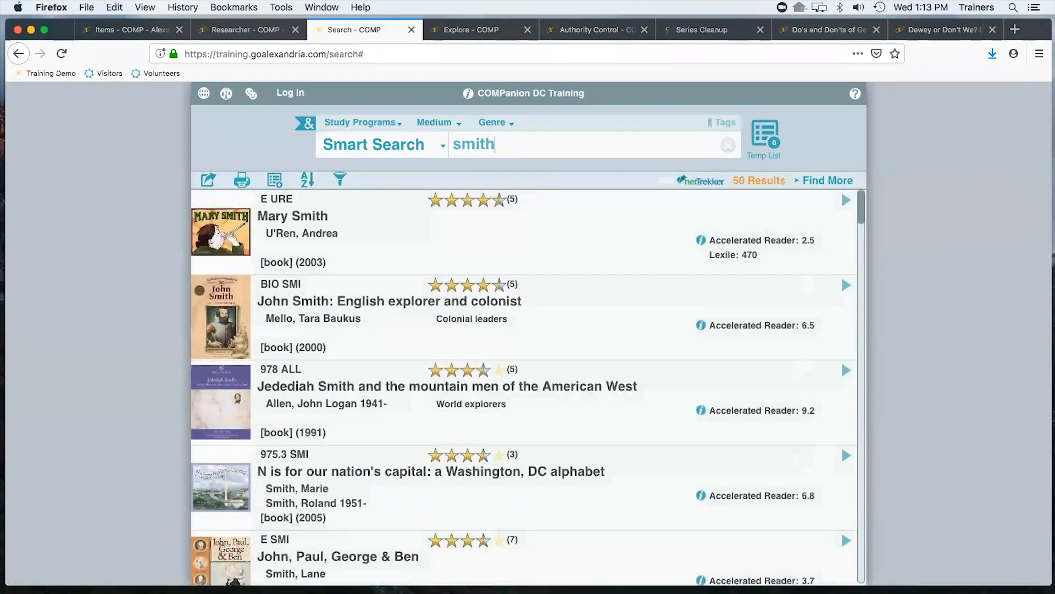
# Search the catalog for summer reading and scroll through the results
pyautogui.press('BackSpace')
pyautogui.press('BackSpace')
pyautogui.press('BackSpace')
pyautogui.press('BackSpace')
pyautogui.press('BackSpace')
pyautogui.write('cummer ready')
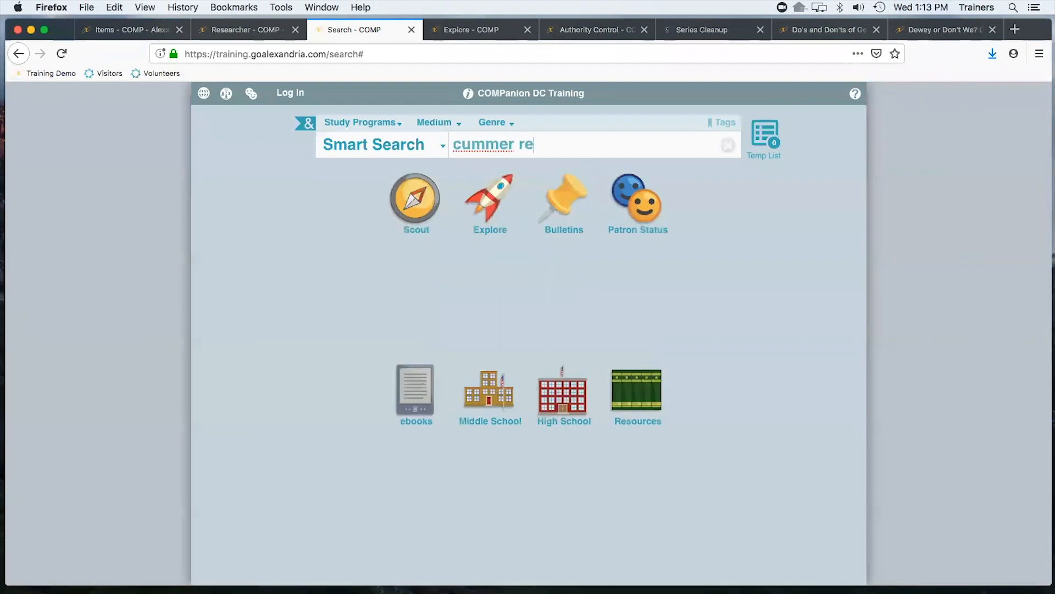
pyautogui.press('BackSpace')
pyautogui.write('ing')
pyautogui.press('Return')
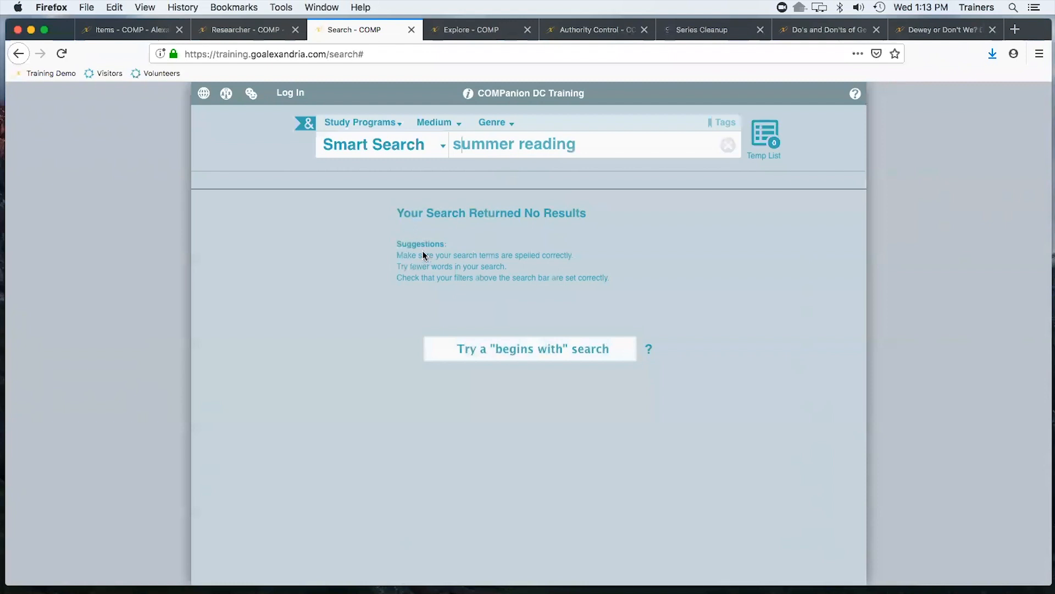
pyautogui.press('Return')
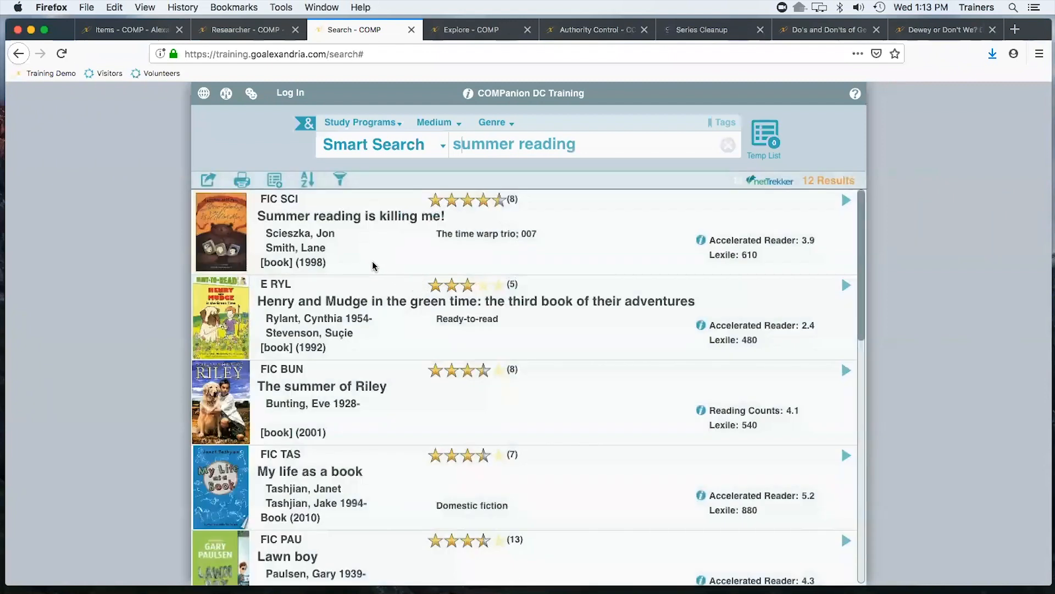
pyautogui.scroll(-10, 351, 258)
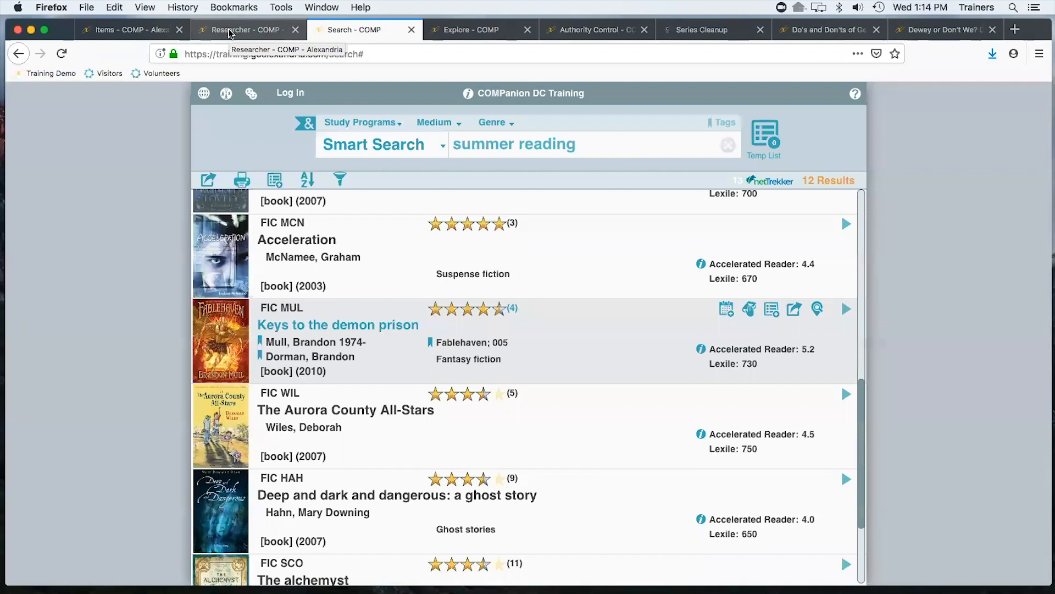
# Return to the Seven deadly wonders record and view its subjects
pyautogui.click(124, 29)
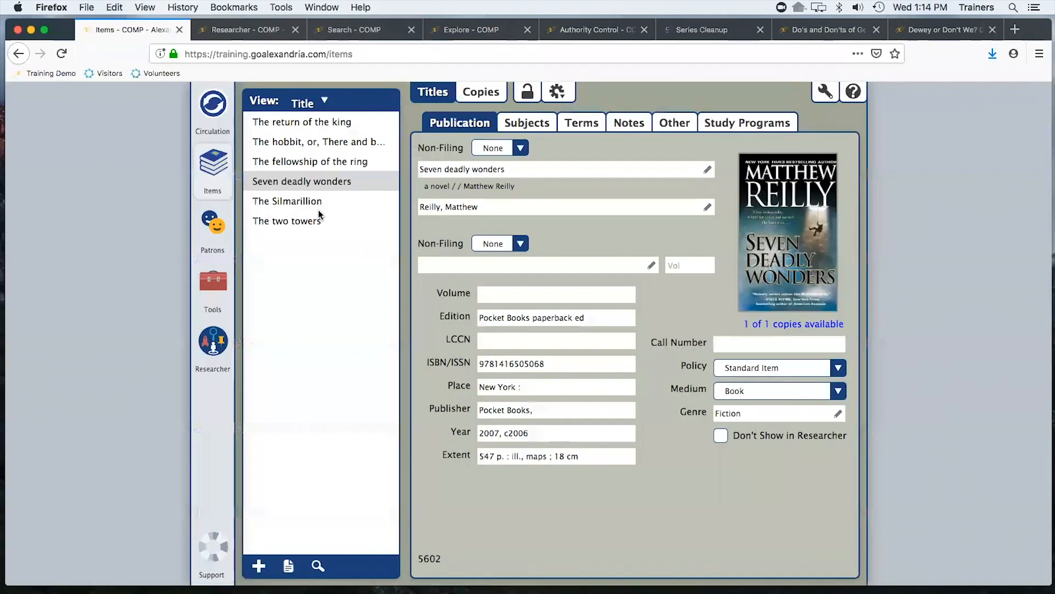
pyautogui.click(541, 124)
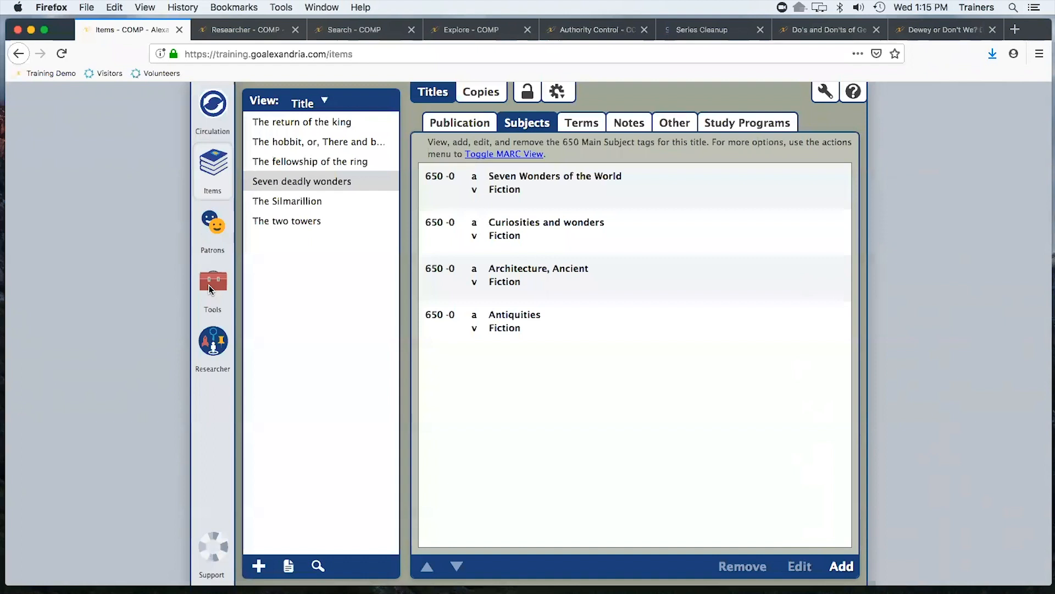
# Open YouTube in a new tab and search for alexandria library software
pyautogui.click(1015, 29)
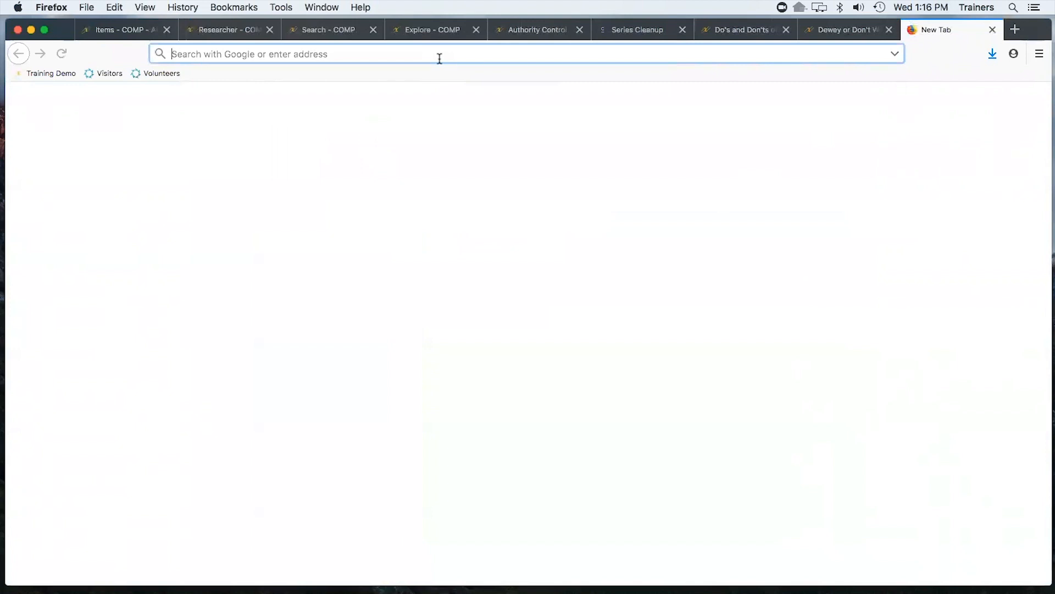
pyautogui.write('youtub')
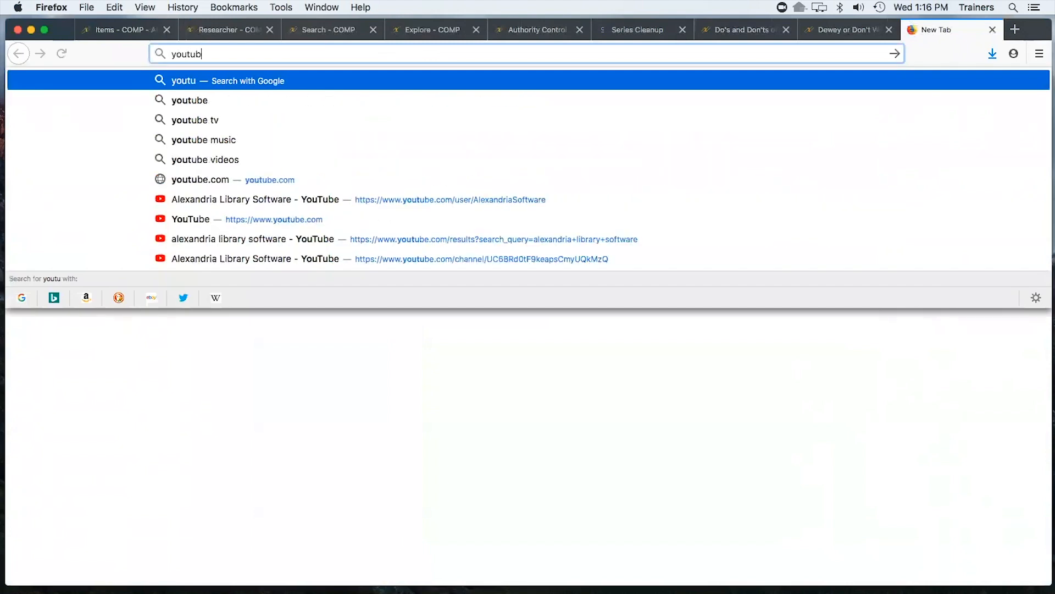
pyautogui.write('e.com')
pyautogui.press('Return')
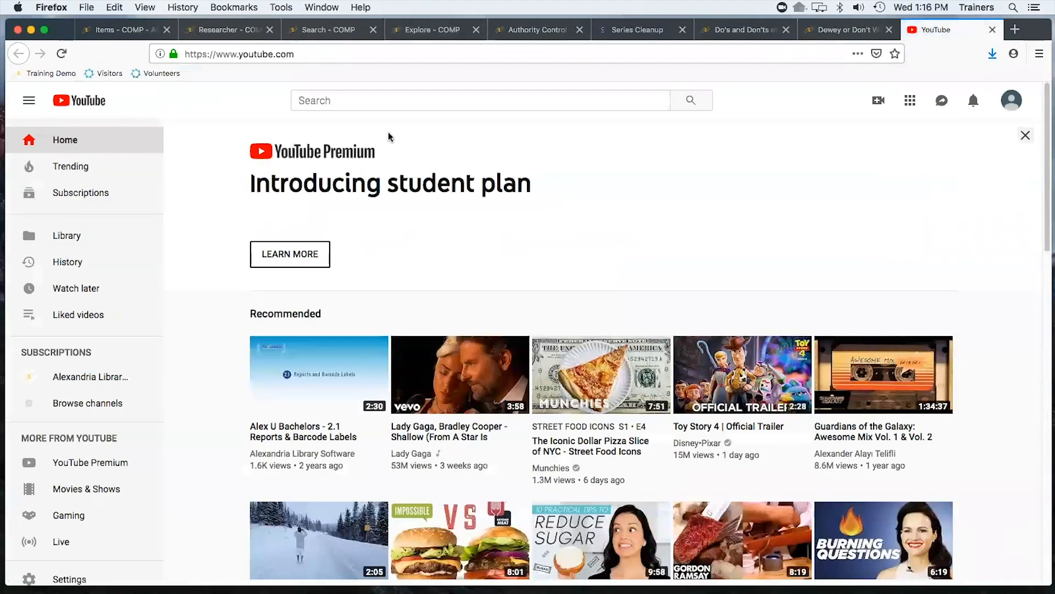
pyautogui.click(370, 101)
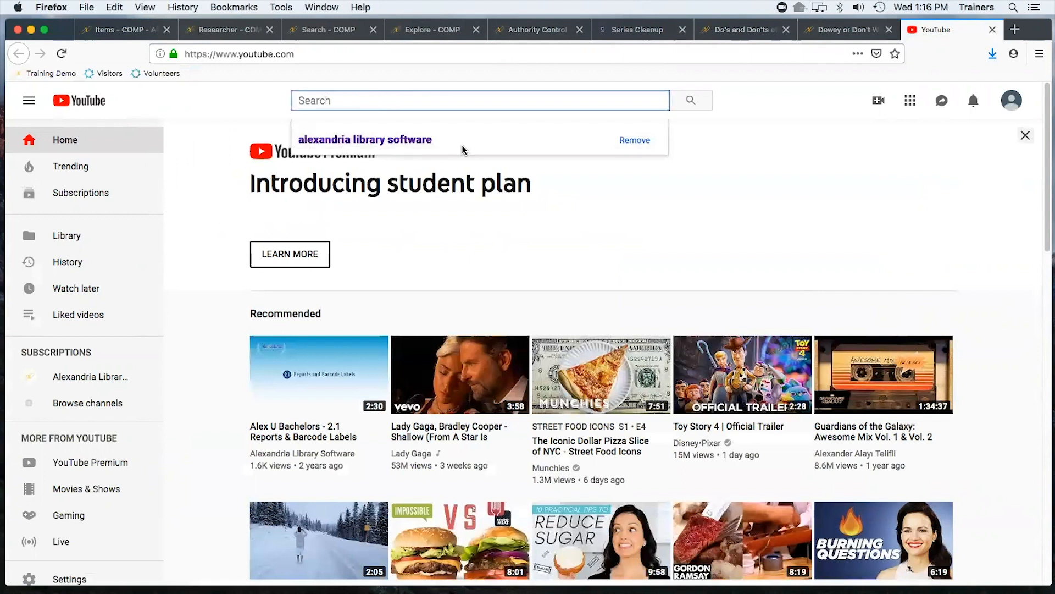
pyautogui.click(372, 141)
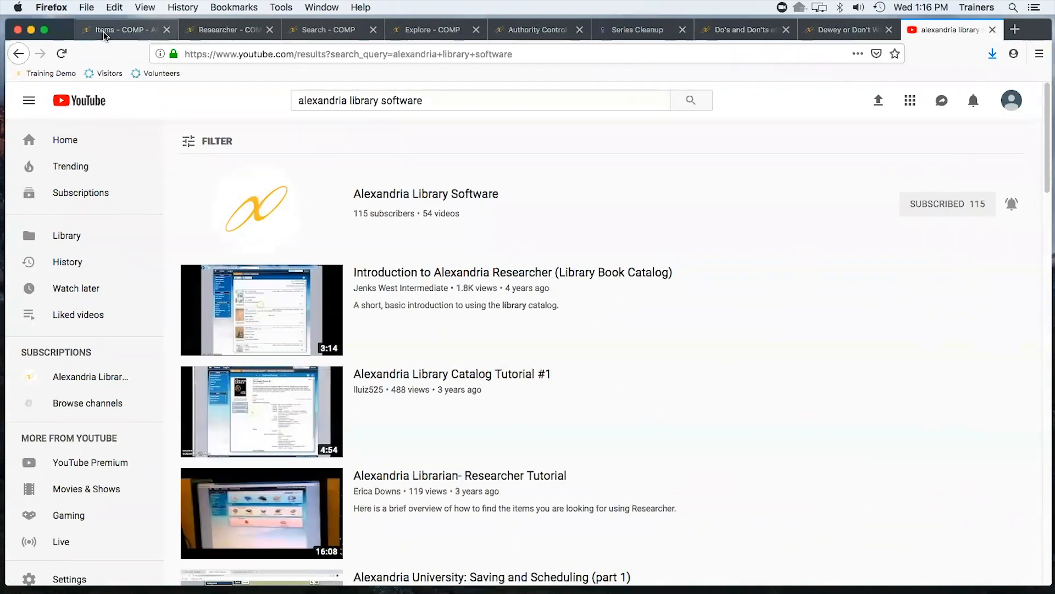
# Switch back to Alexandria, open Circulation, and open the messages window
pyautogui.click(118, 30)
pyautogui.click(211, 108)
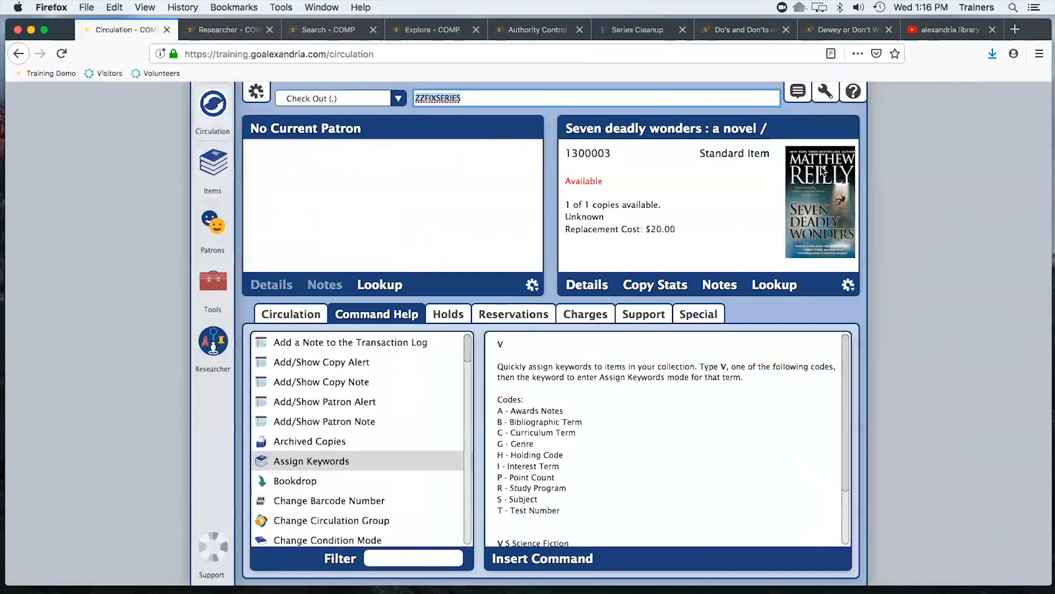
pyautogui.click(798, 94)
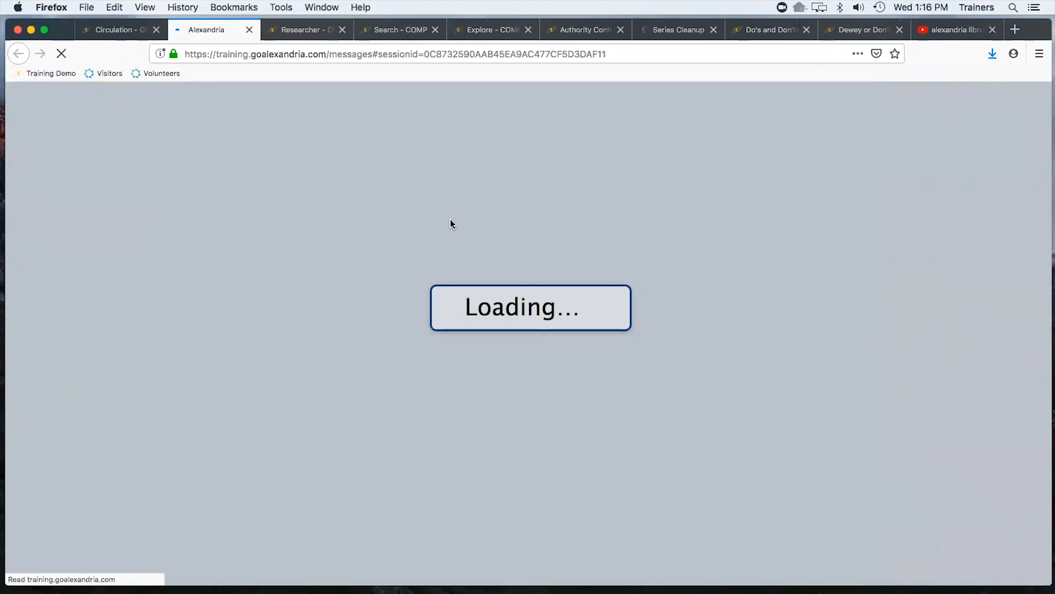